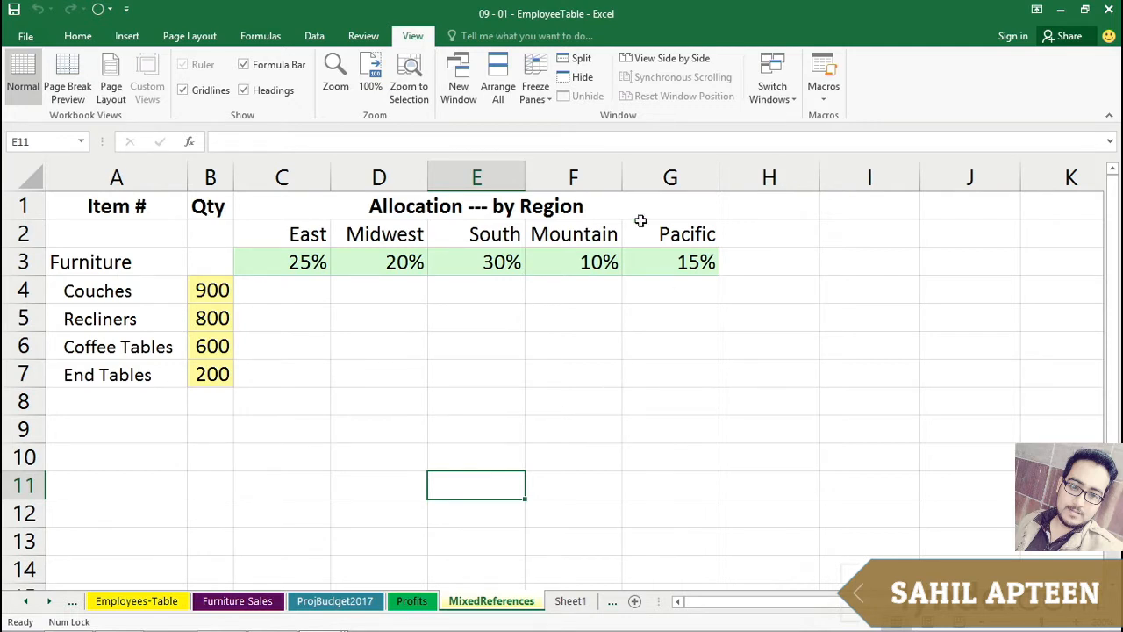
Step: Switch to the open 09 - 01 - RegionalSales workbook
click(772, 95)
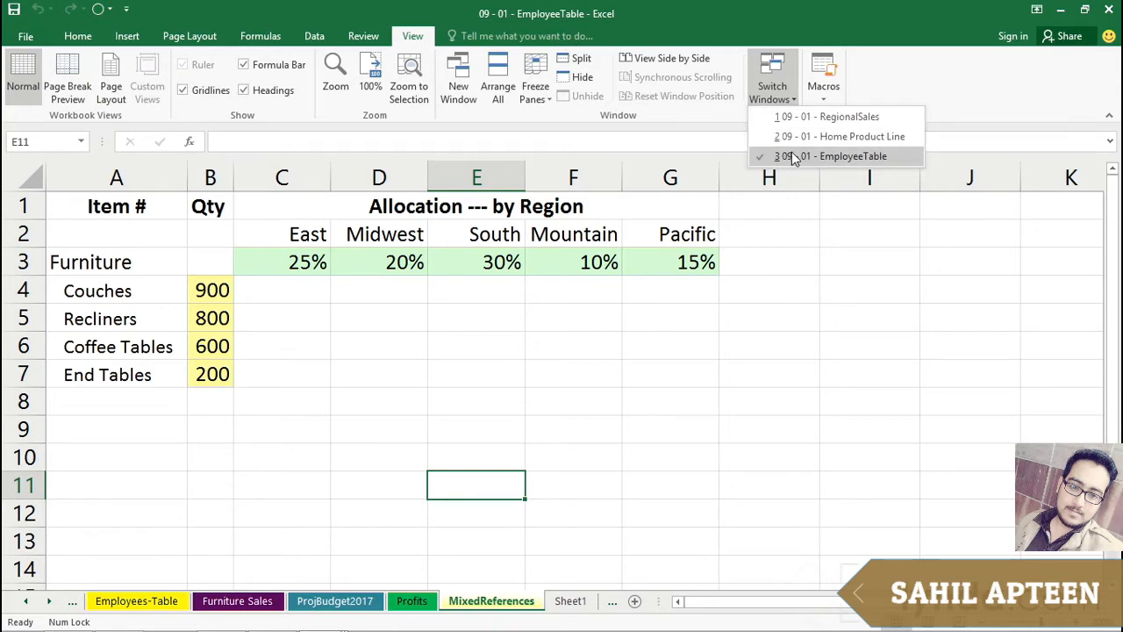
click(824, 125)
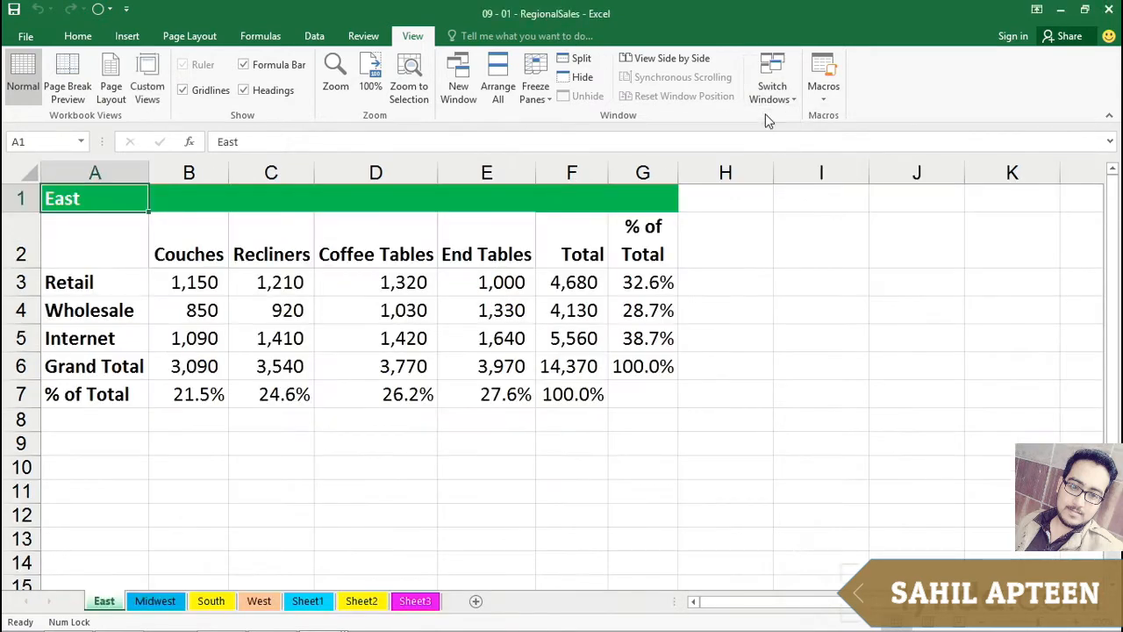
Step: Add the Switch Windows command to the Quick Access Toolbar
click(76, 37)
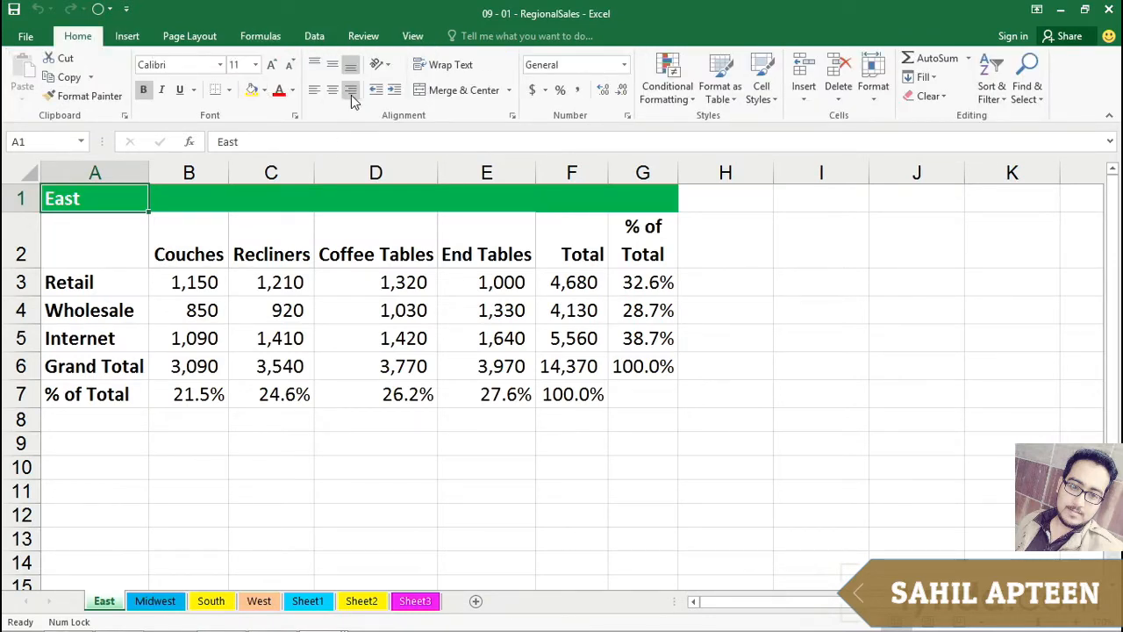
click(412, 36)
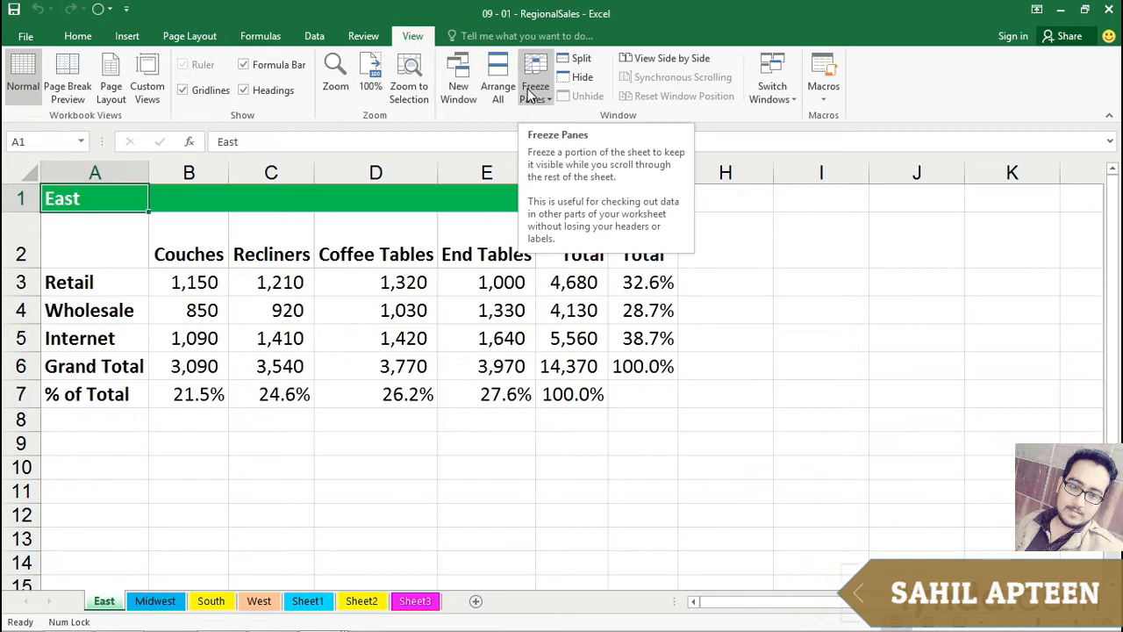
right_click(772, 72)
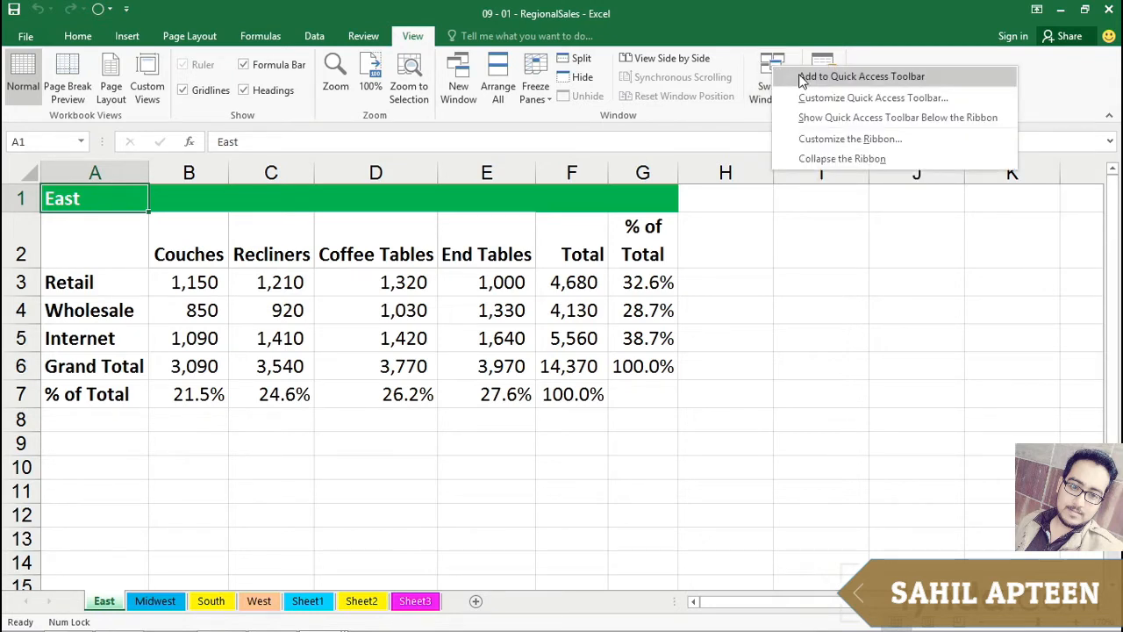
click(803, 78)
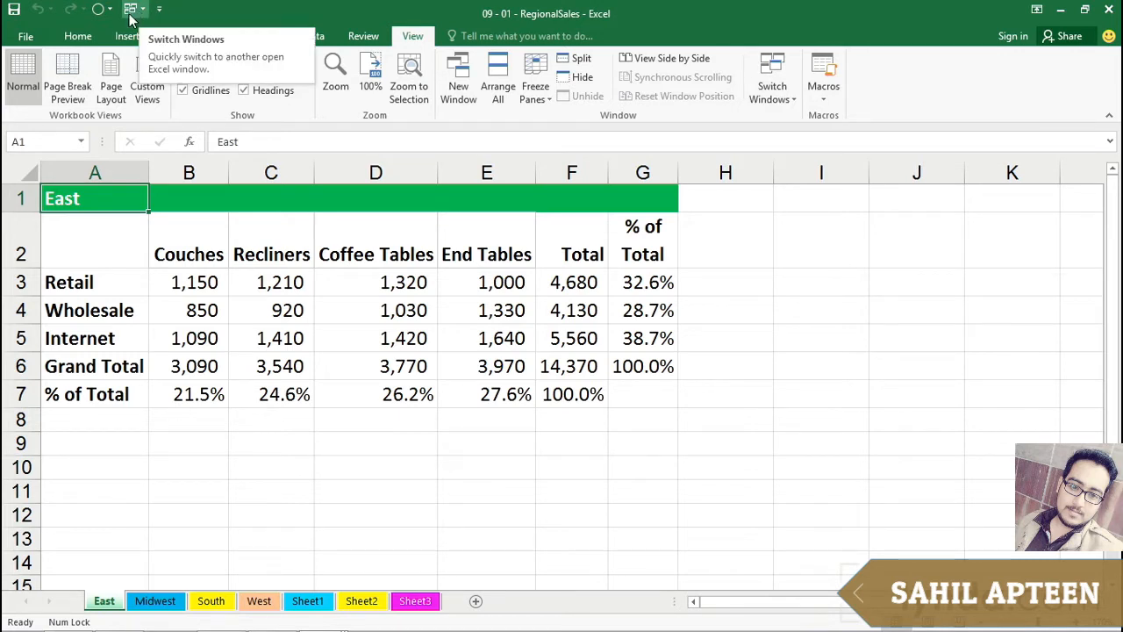
Step: Use the Quick Access copy of Switch Windows to bring up the 09 - 01 - Home Product Line workbook
click(127, 35)
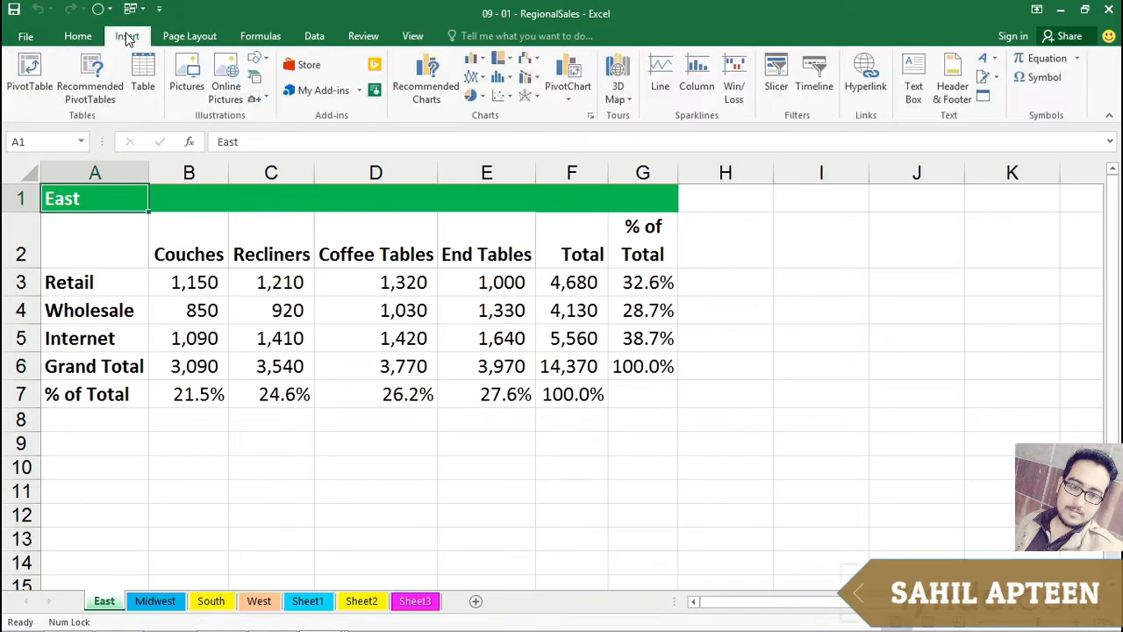
click(261, 36)
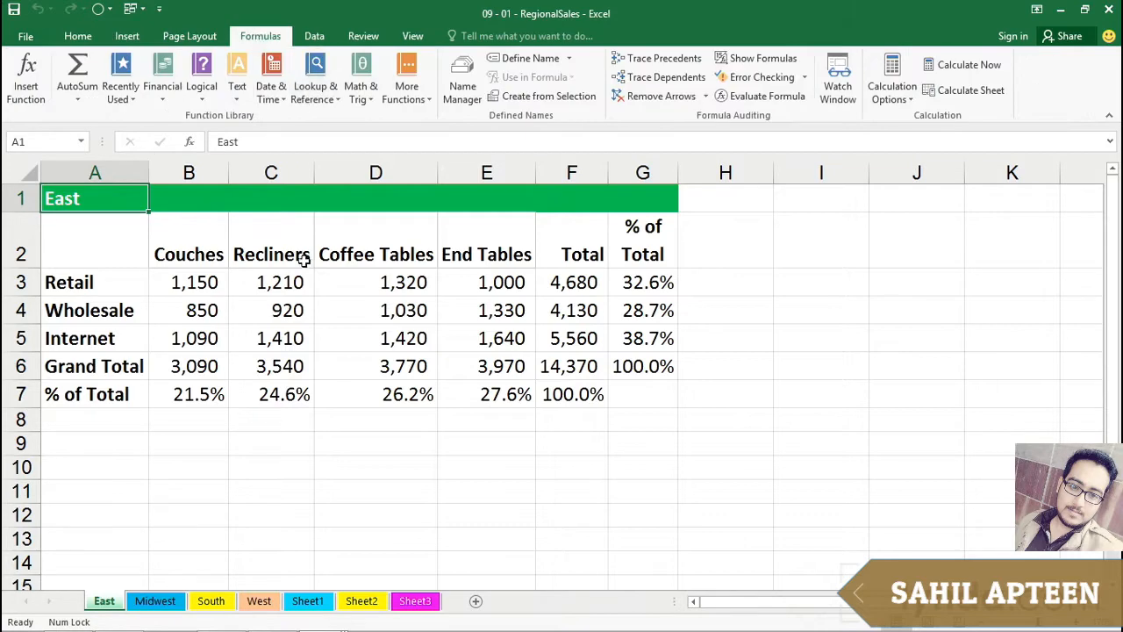
click(142, 10)
click(149, 49)
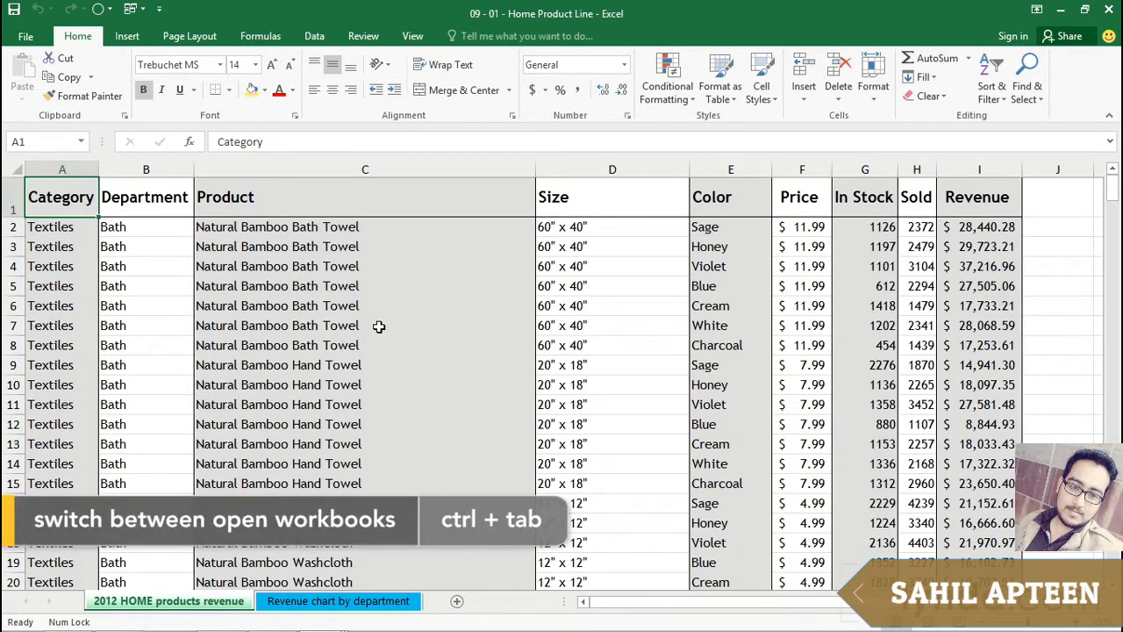
Step: Cycle forwards and backwards through the three open workbooks, finishing on 09 - 01 - RegionalSales
key(ctrl+Tab)
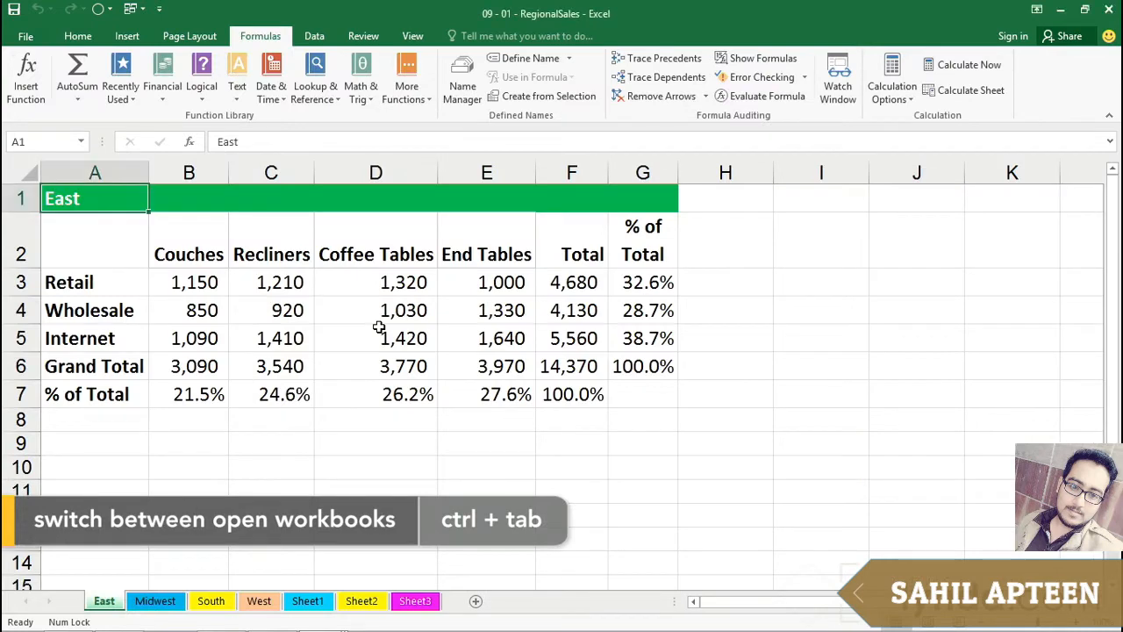
key(ctrl+Tab)
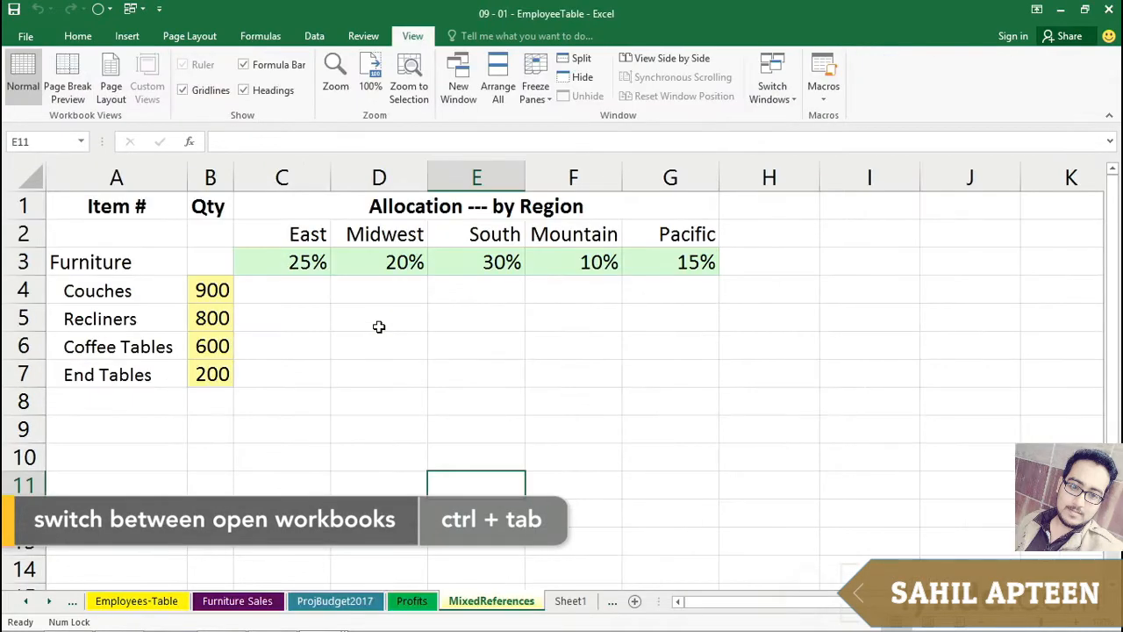
key(ctrl+Tab)
key(ctrl+shift+Tab)
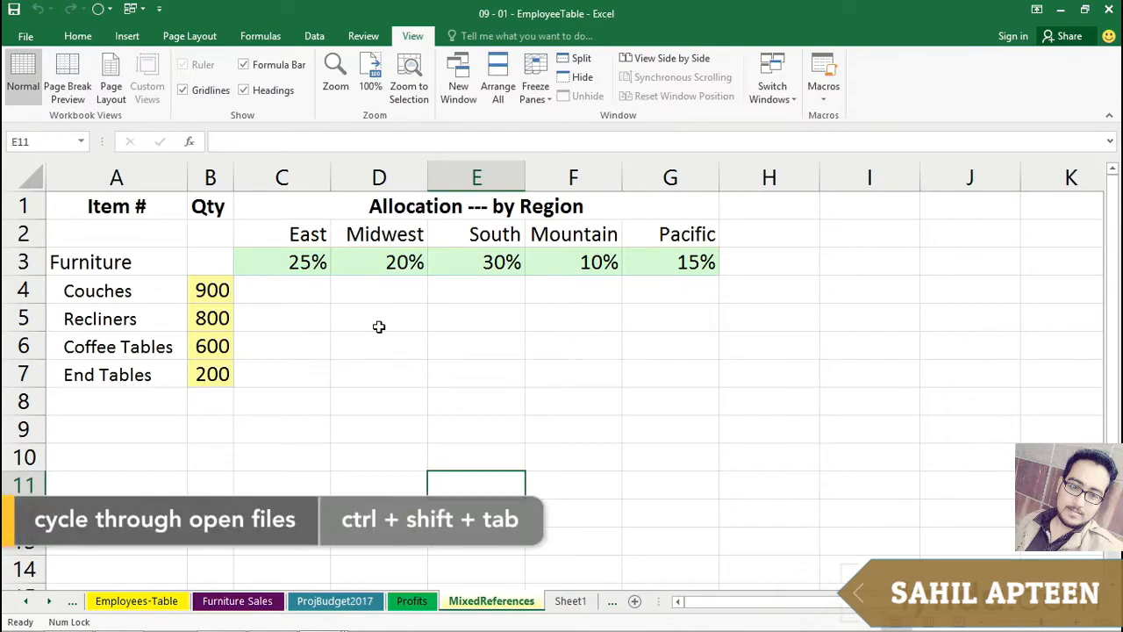
key(ctrl+shift+Tab)
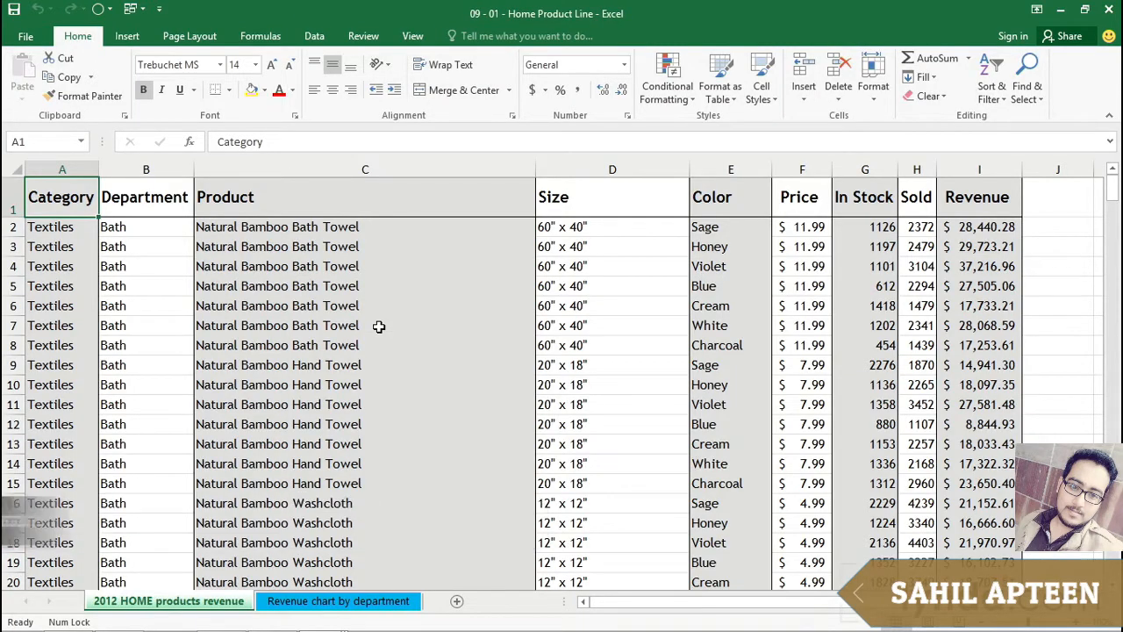
key(ctrl+Tab)
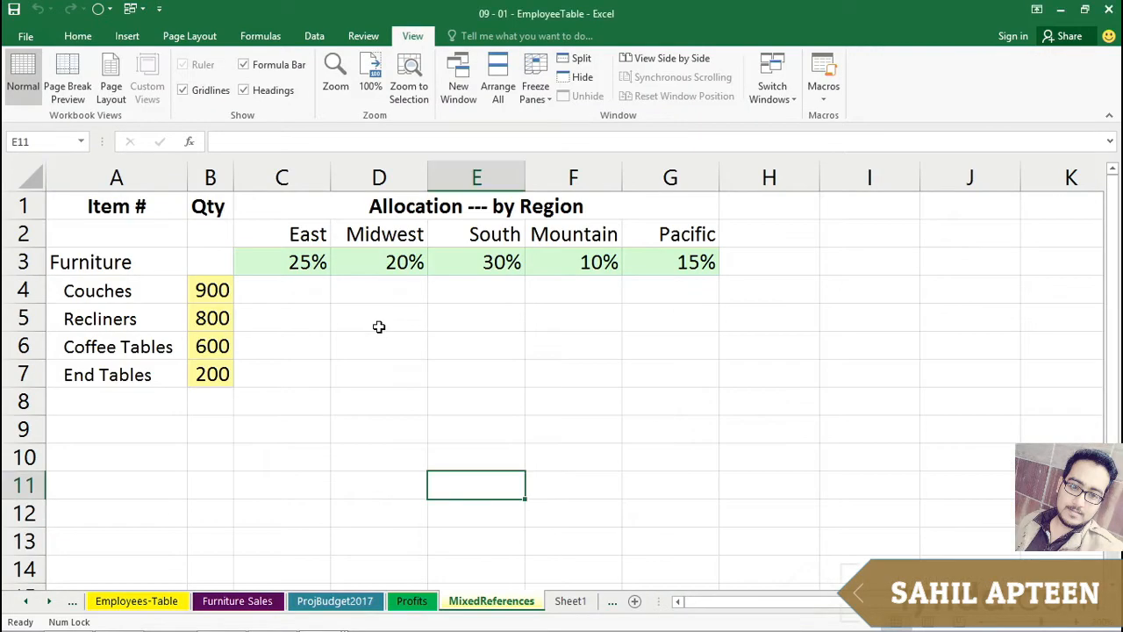
key(ctrl+Tab)
key(ctrl+shift+Tab)
key(ctrl+shift+Tab)
key(ctrl+Tab)
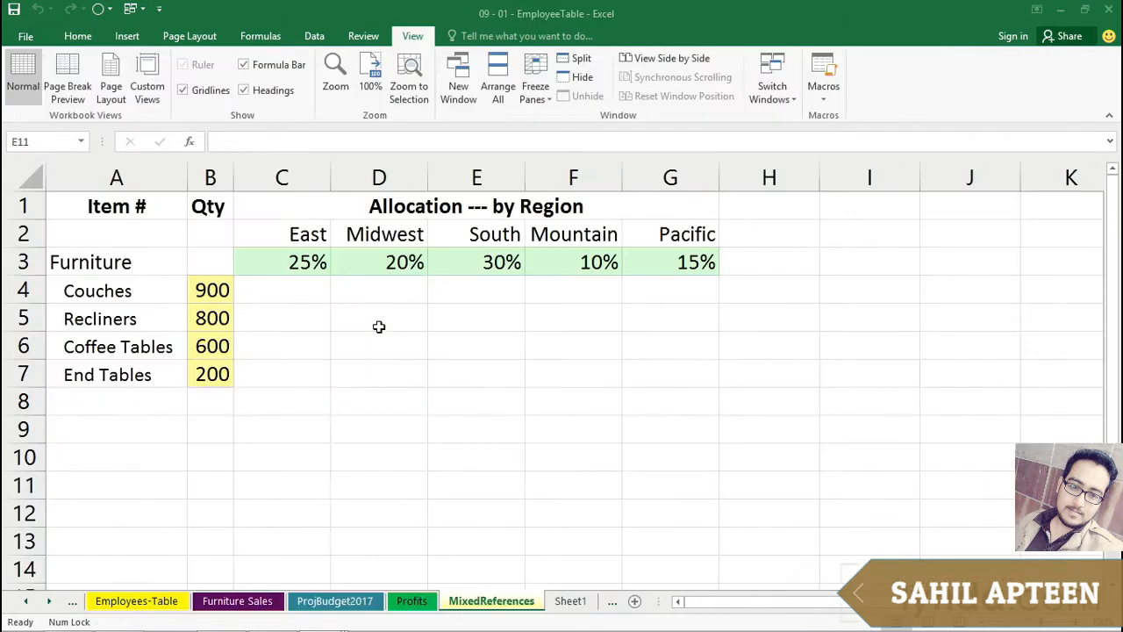
key(ctrl+Tab)
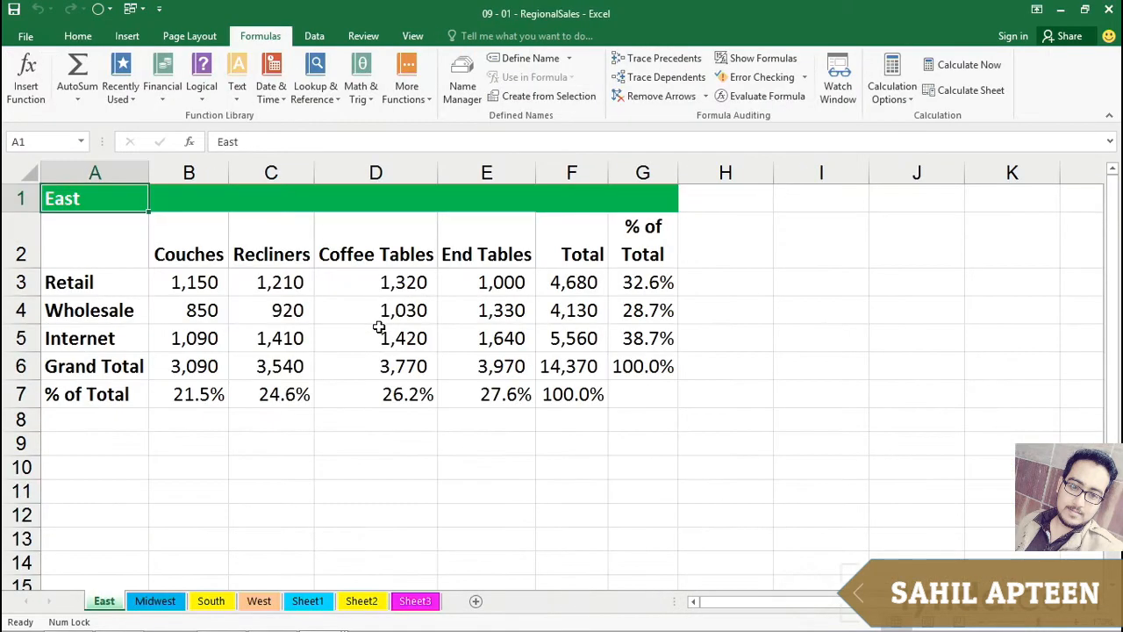
key(ctrl+Tab)
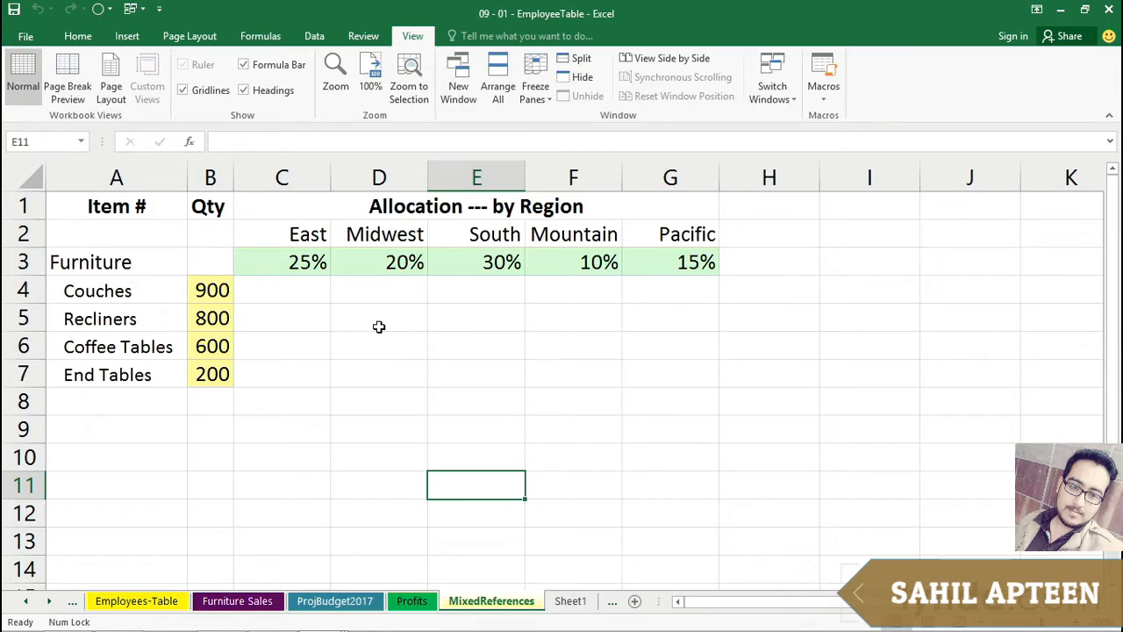
key(ctrl+Tab)
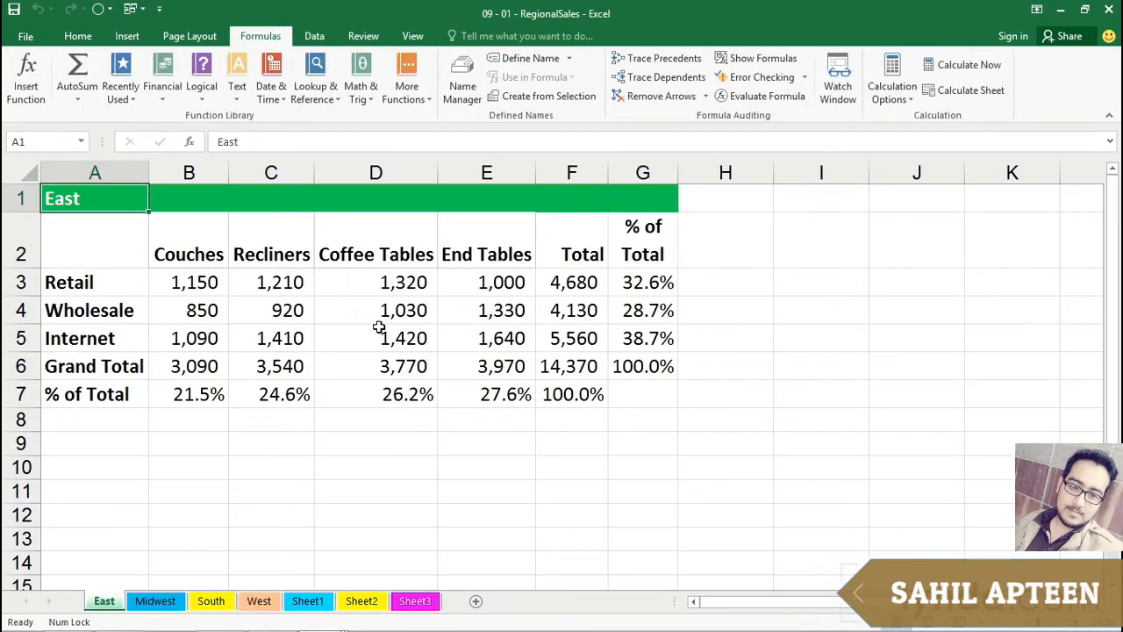
Step: Select cell D3 on the East sheet and check the list of open workbooks without switching
click(369, 287)
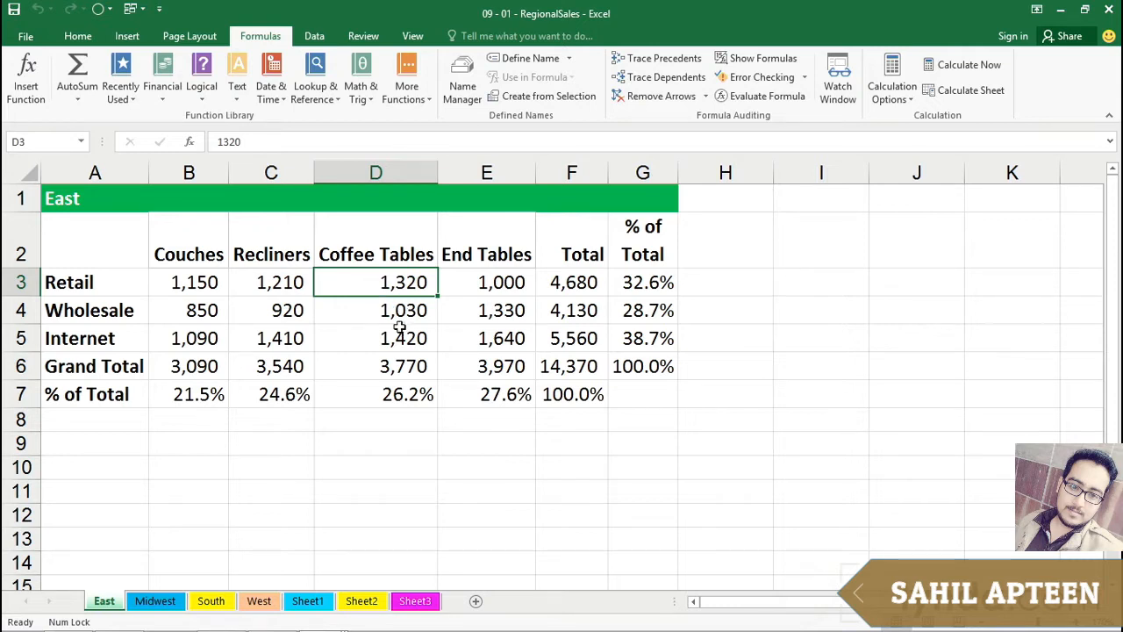
click(140, 10)
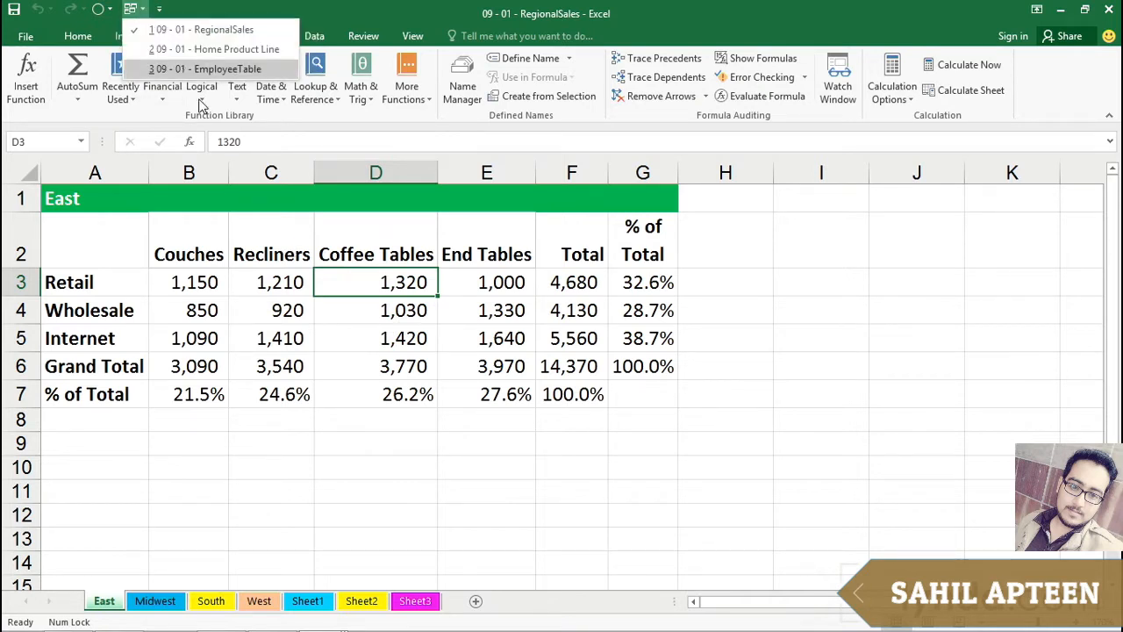
click(515, 356)
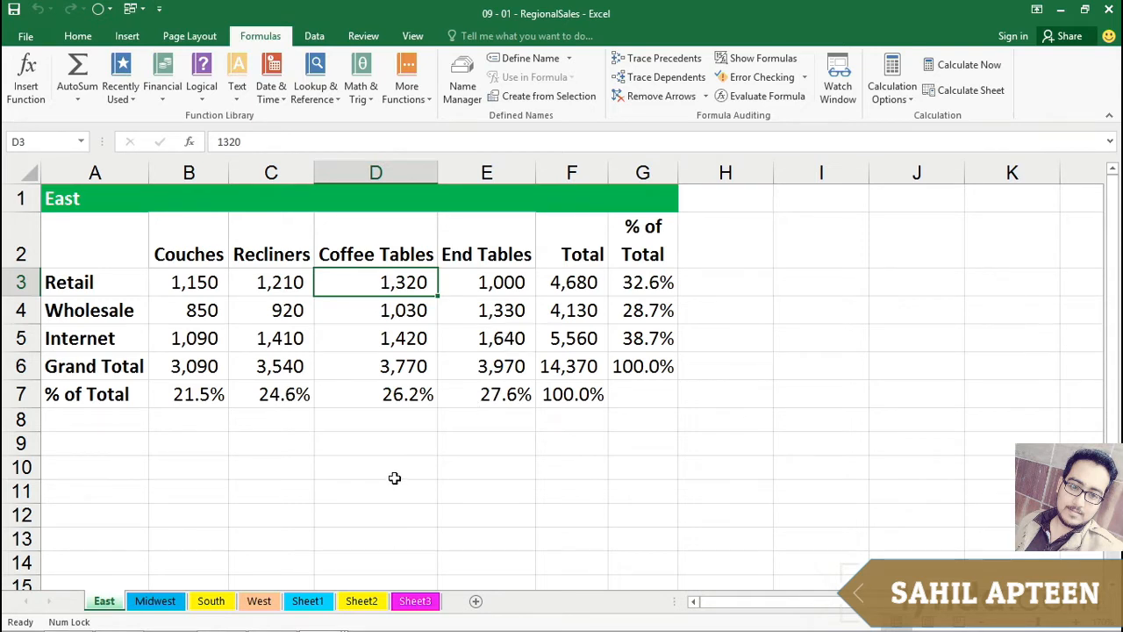
Step: Arrange all open workbook windows as Tiled, with RegionalSales as the active window
click(416, 36)
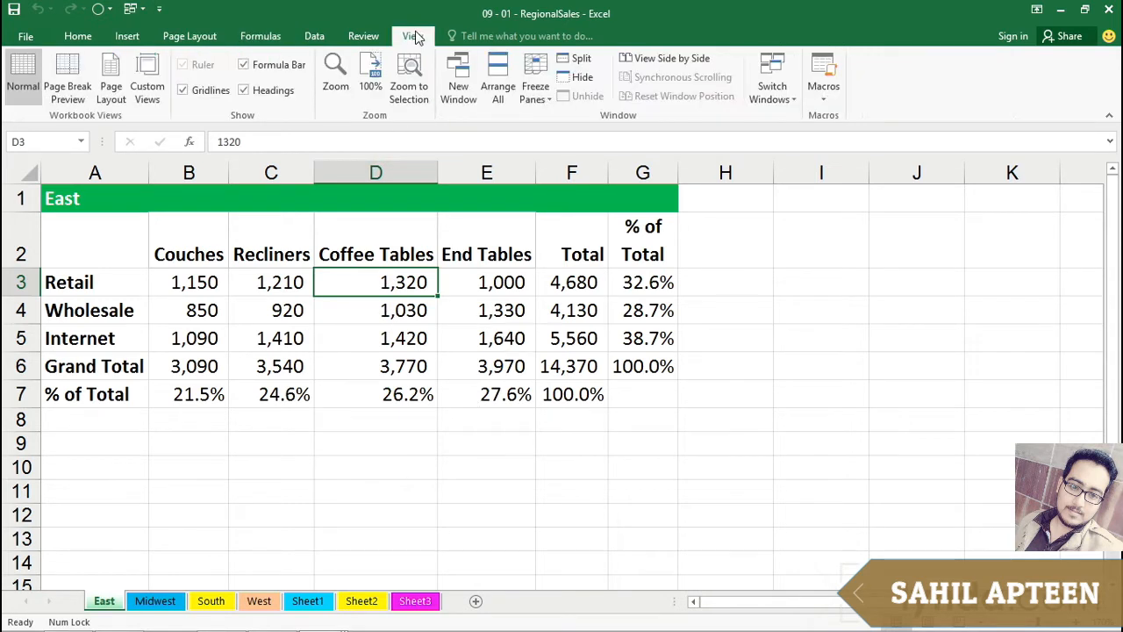
click(498, 86)
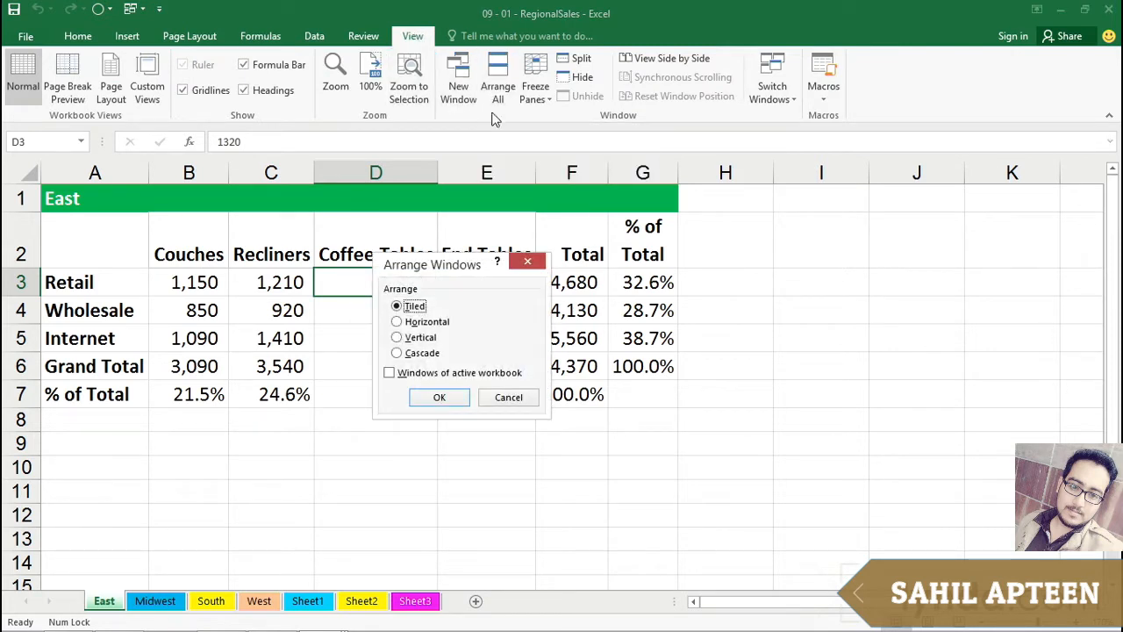
drag(458, 267, 550, 362)
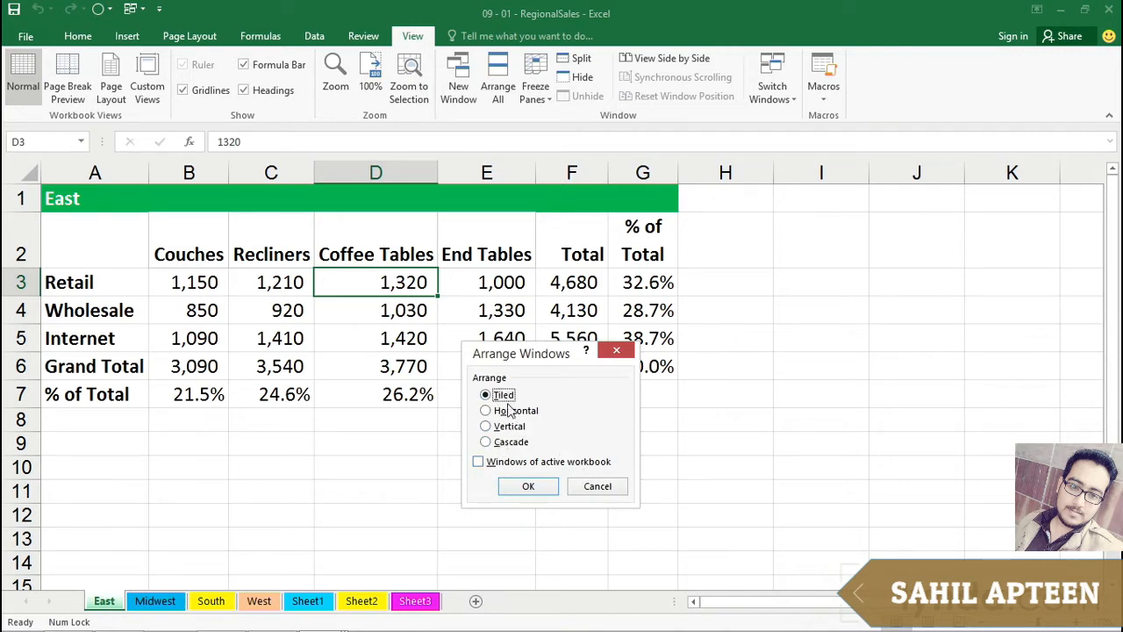
click(524, 486)
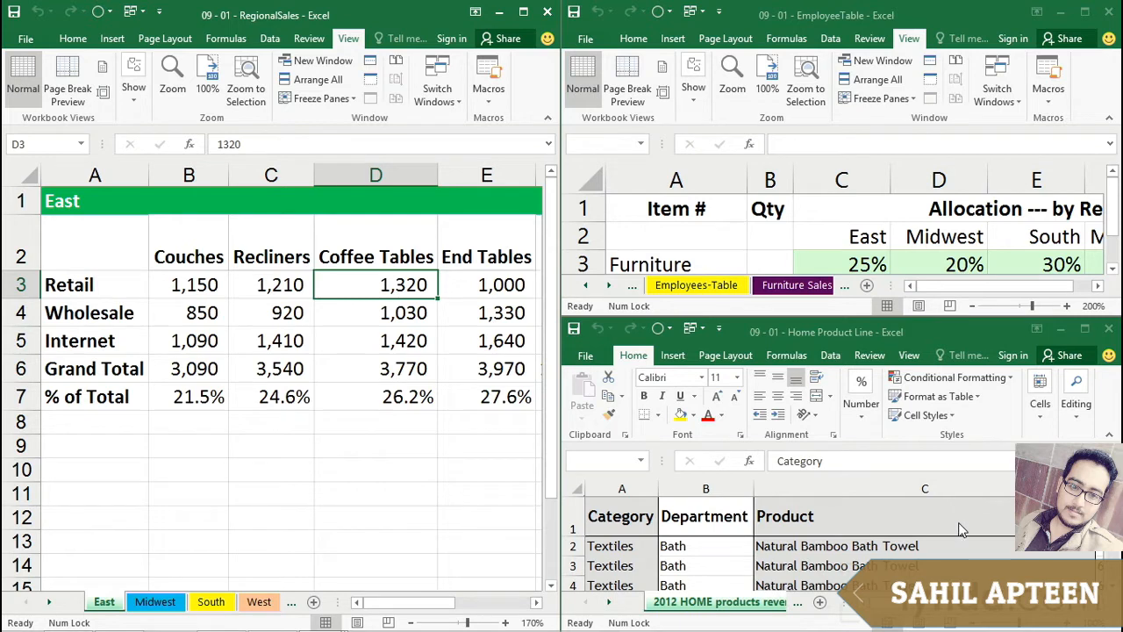
Step: Make the Home Product Line window active and arrange all windows as Tiled again so it takes the largest tile
click(973, 333)
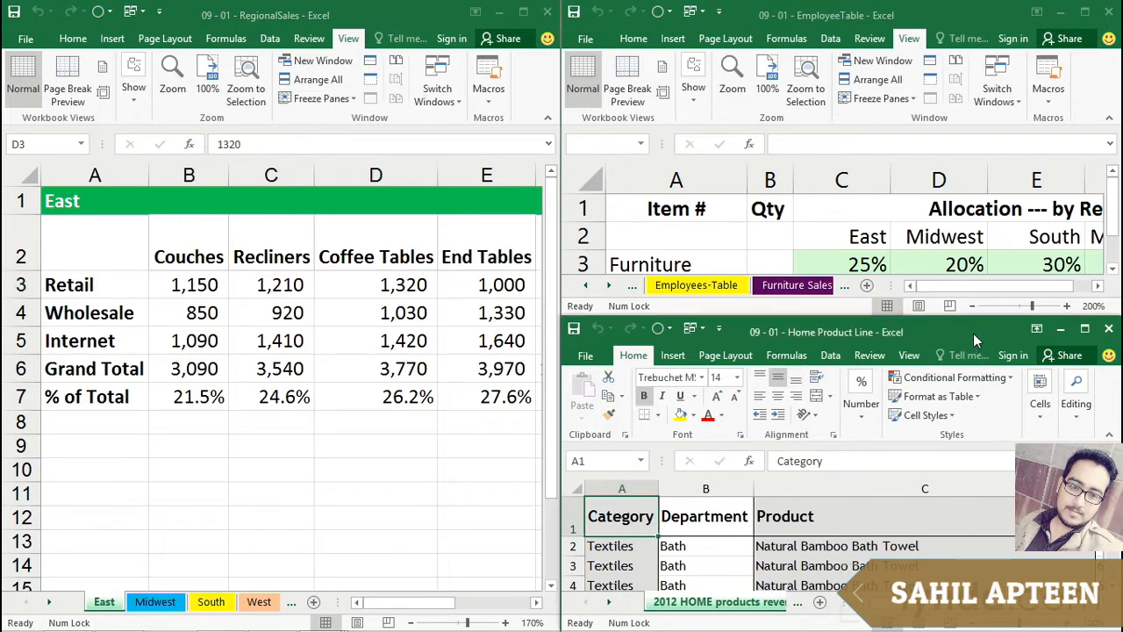
click(909, 356)
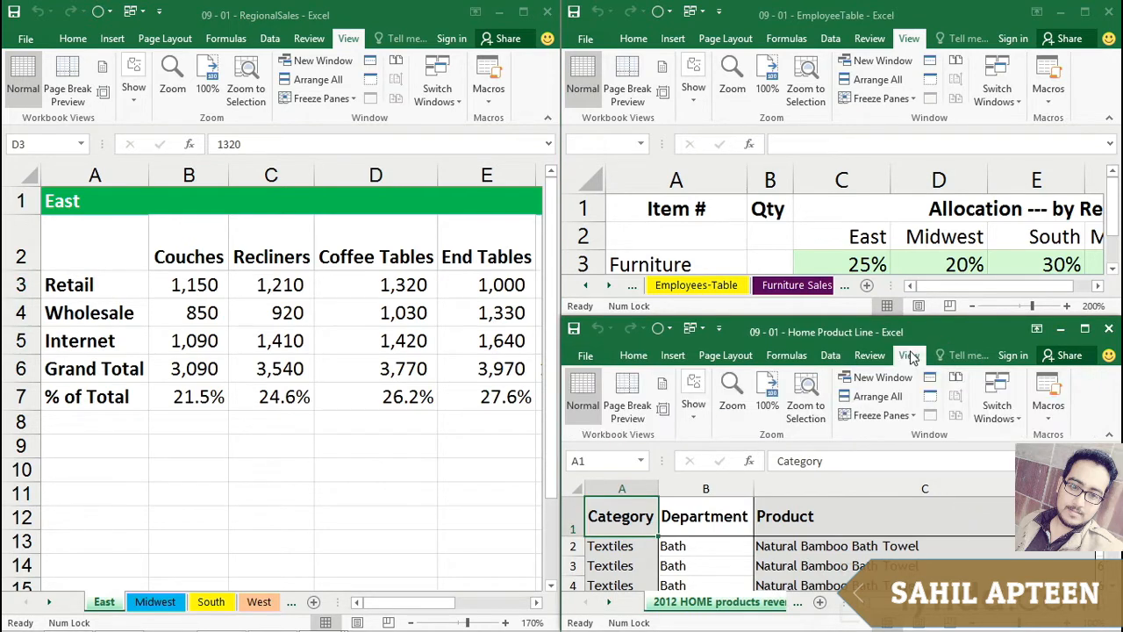
click(868, 396)
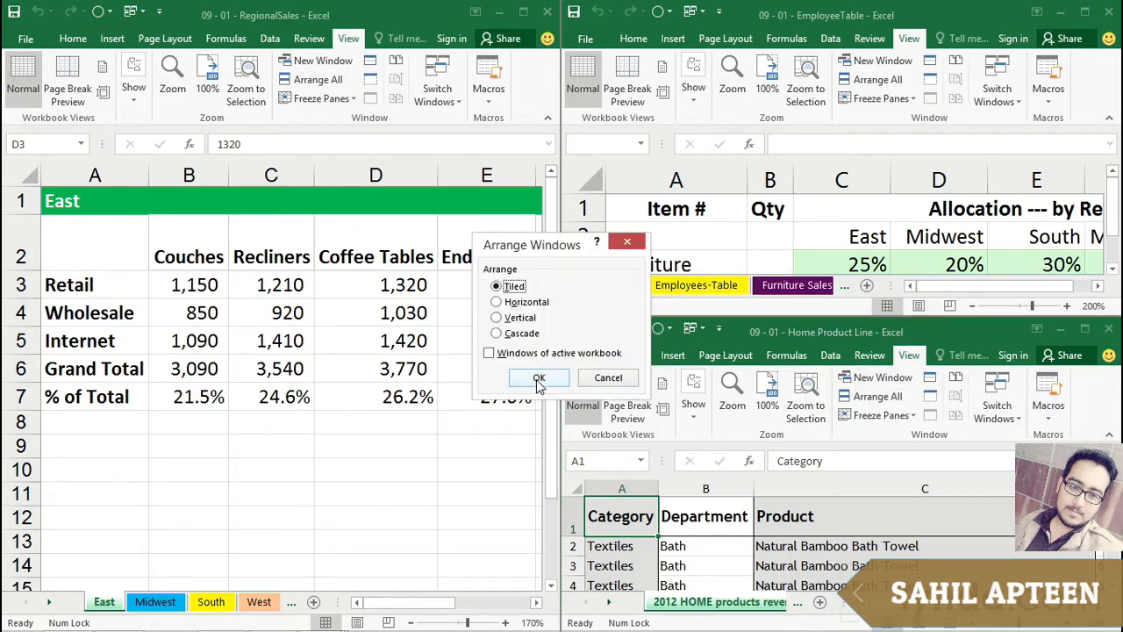
click(539, 379)
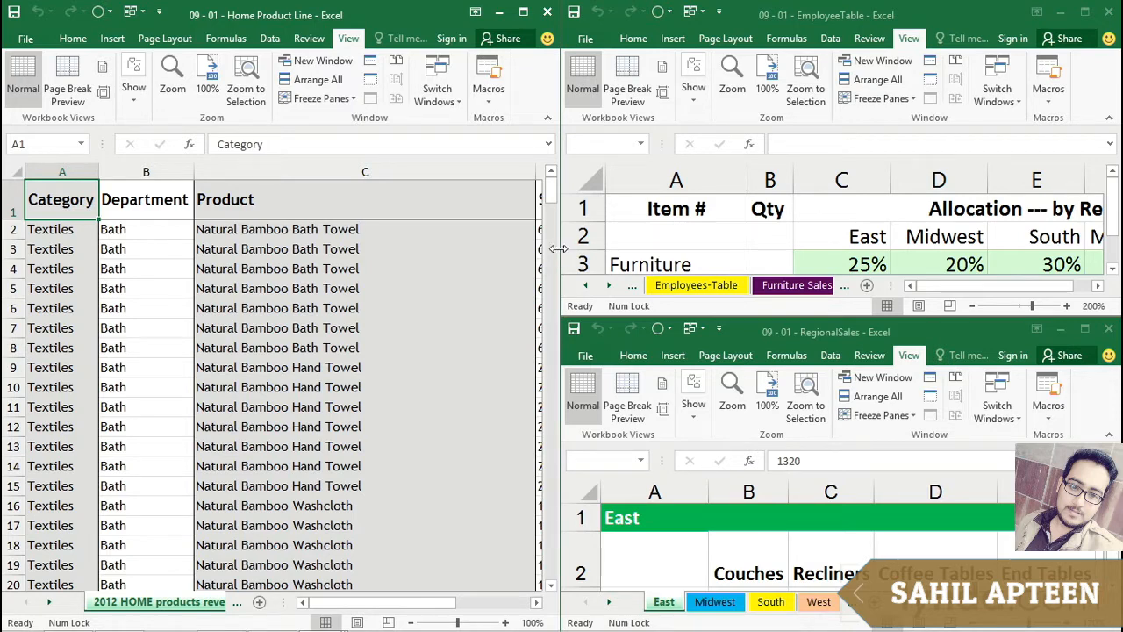
Step: Narrow the Home Product Line window and widen the EmployeeTable and RegionalSales windows to fill the freed space
drag(559, 252, 439, 250)
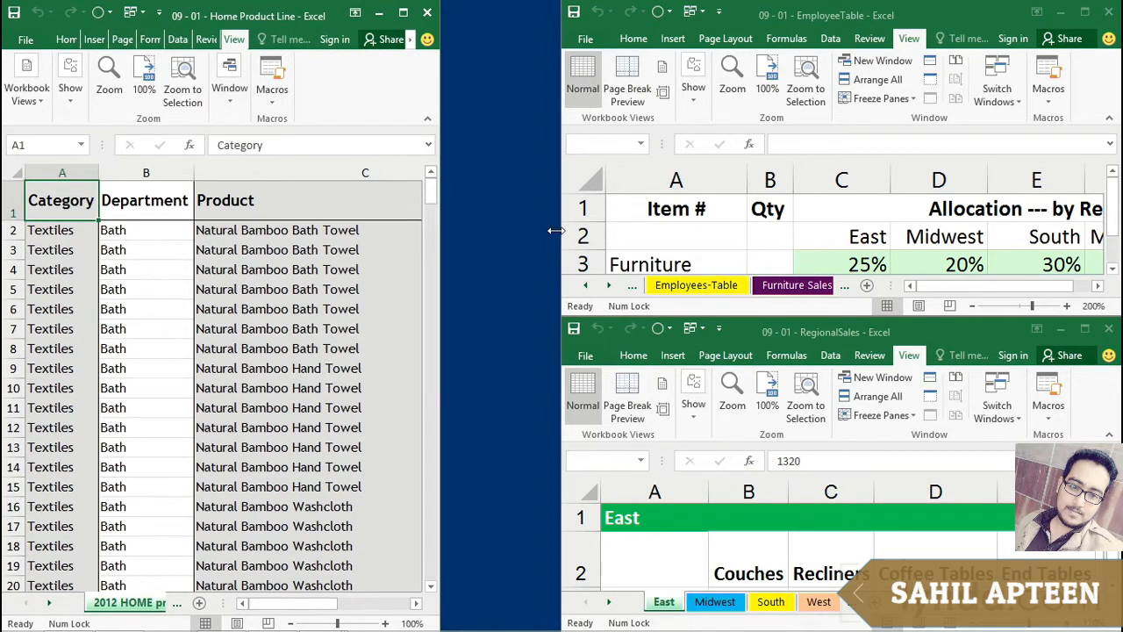
drag(549, 231, 433, 223)
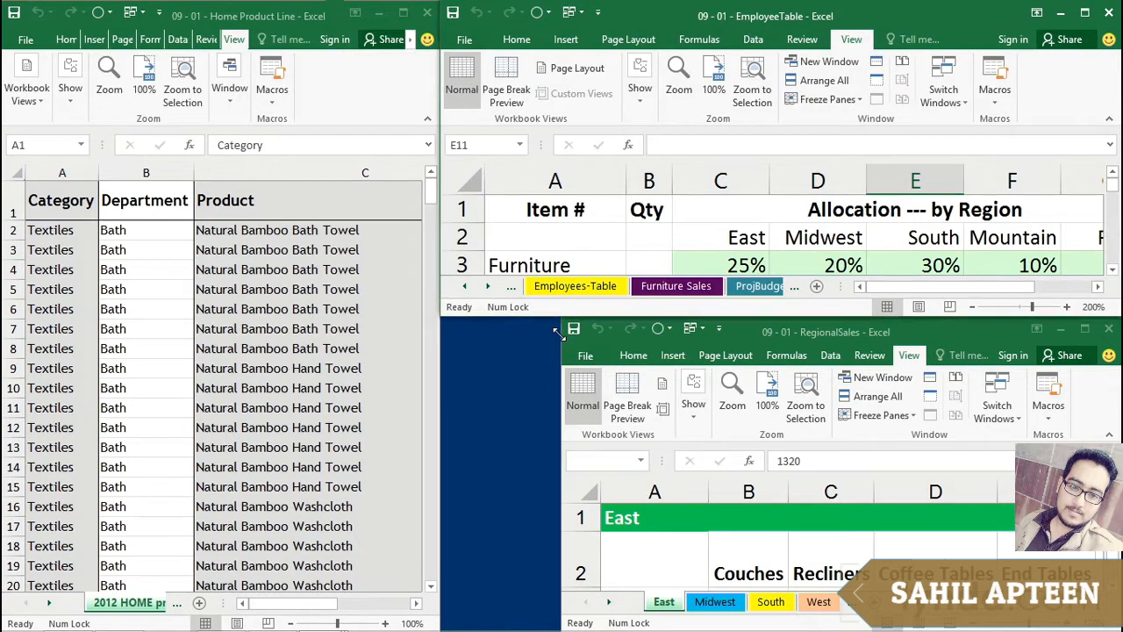
drag(555, 331, 444, 338)
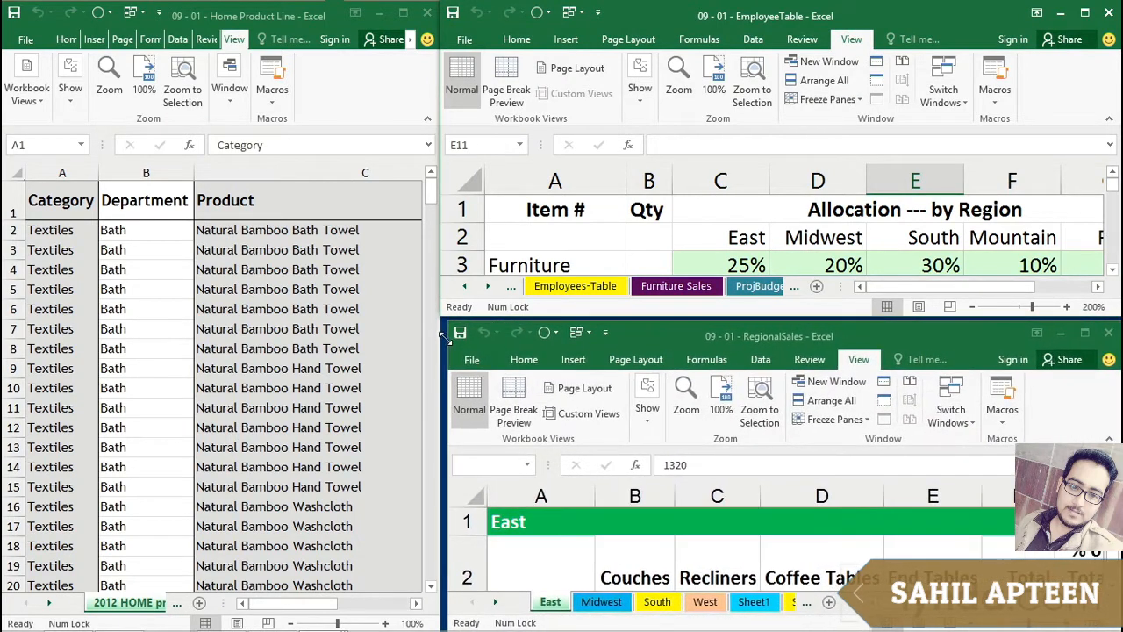
Step: Select cell A2 in the EmployeeTable workbook and reduce its zoom to 130%
click(571, 232)
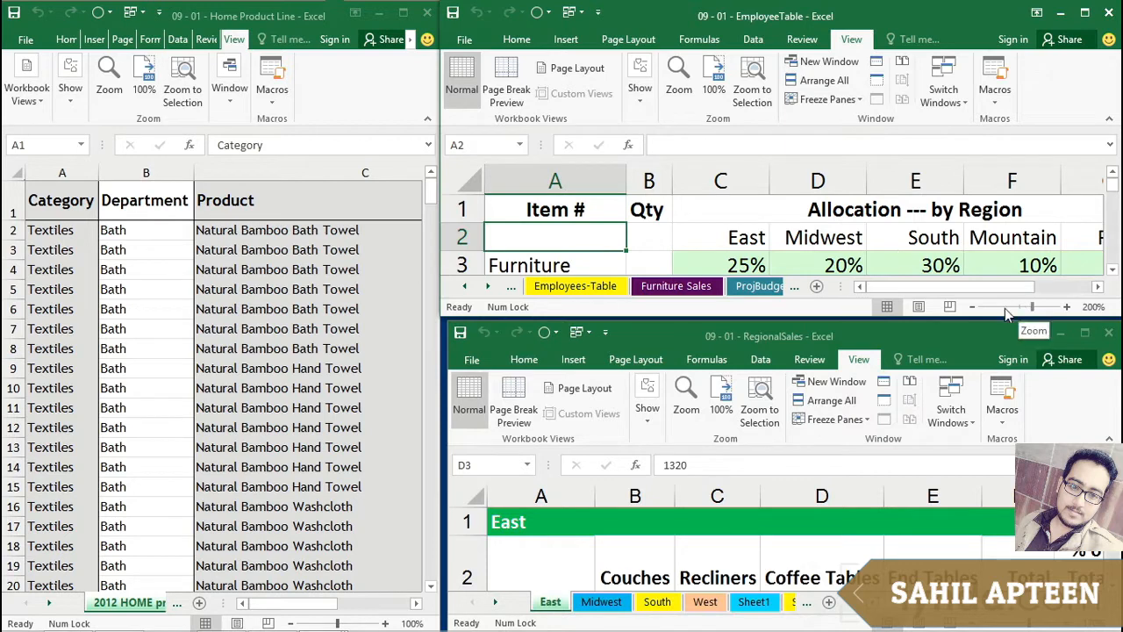
click(973, 306)
click(973, 307)
click(973, 306)
click(973, 306)
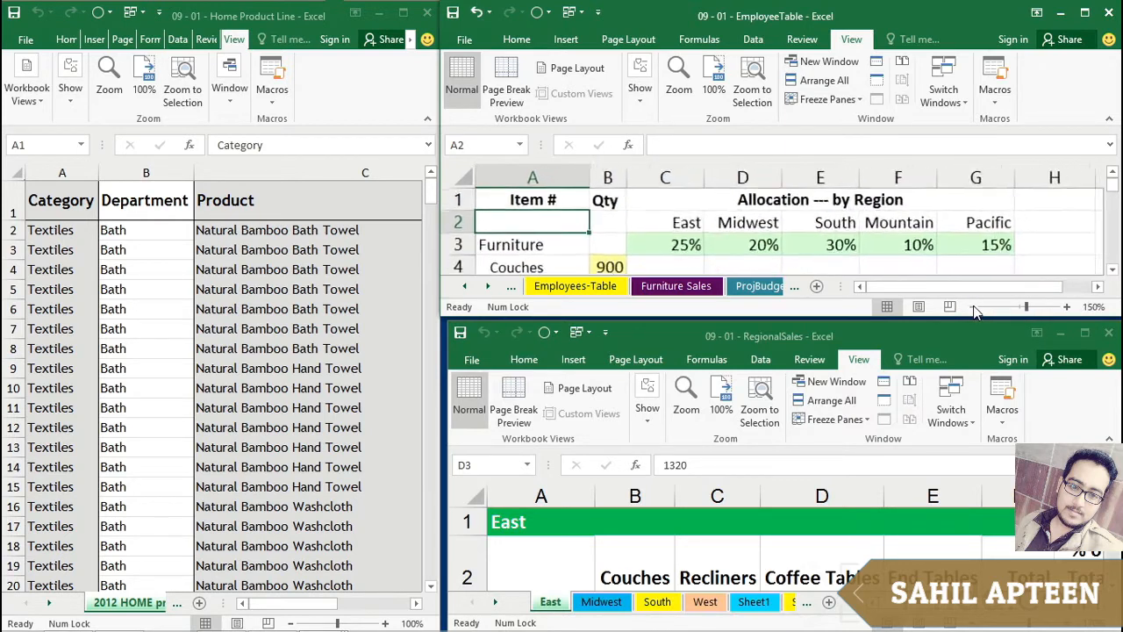
click(973, 306)
click(973, 306)
click(973, 306)
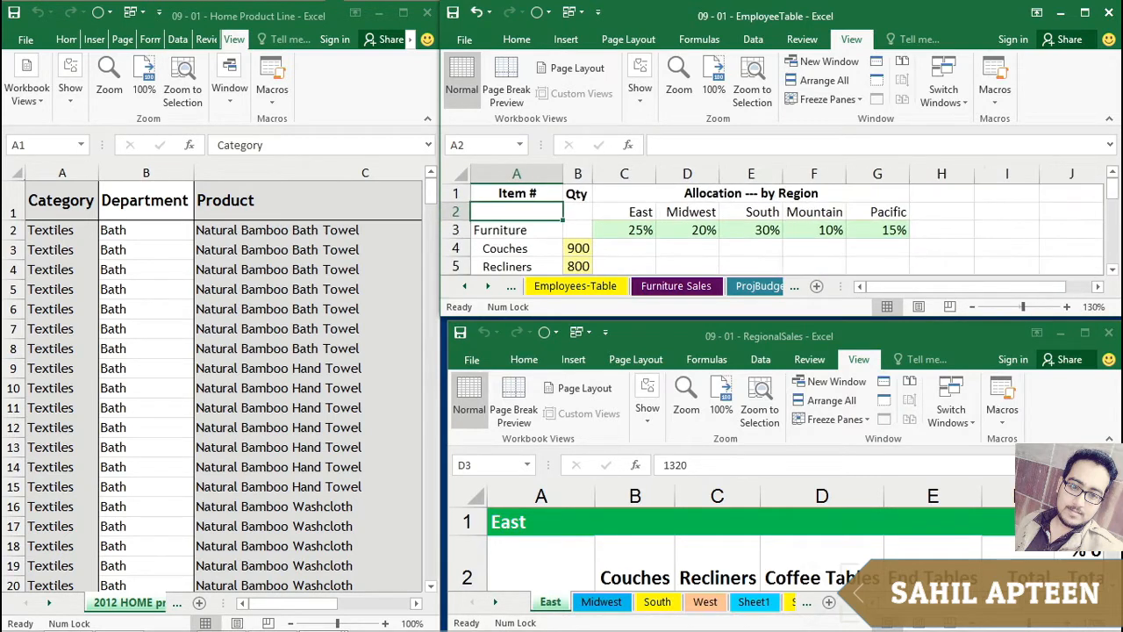
Step: Reduce the zoom of the RegionalSales workbook to 130%
click(981, 622)
click(978, 623)
click(978, 623)
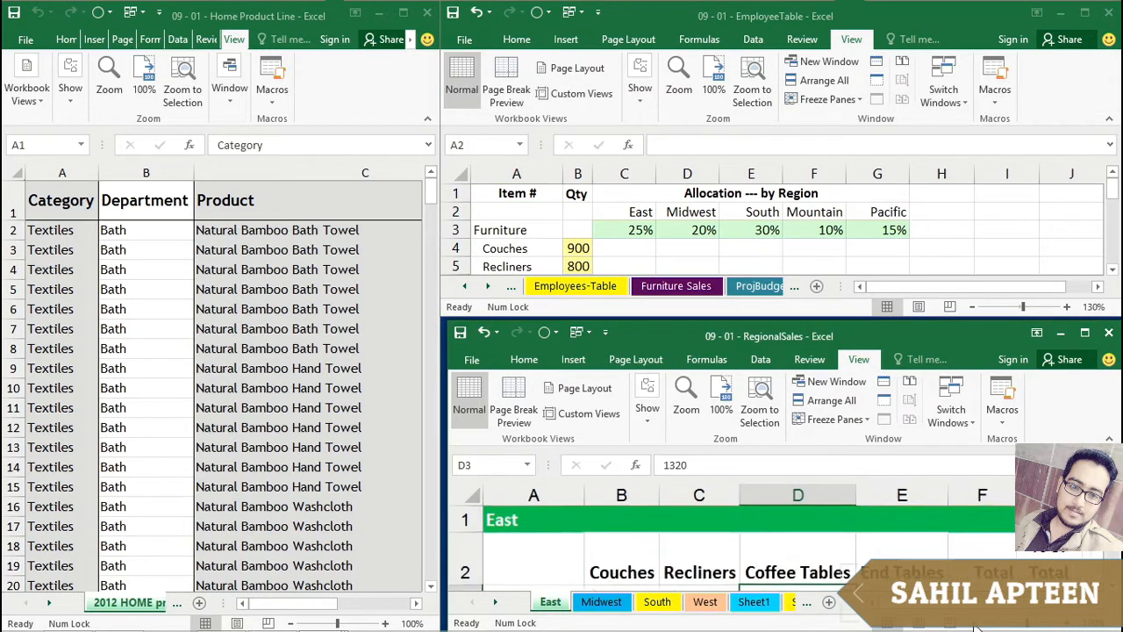
click(978, 623)
click(979, 623)
click(979, 623)
click(978, 623)
click(978, 623)
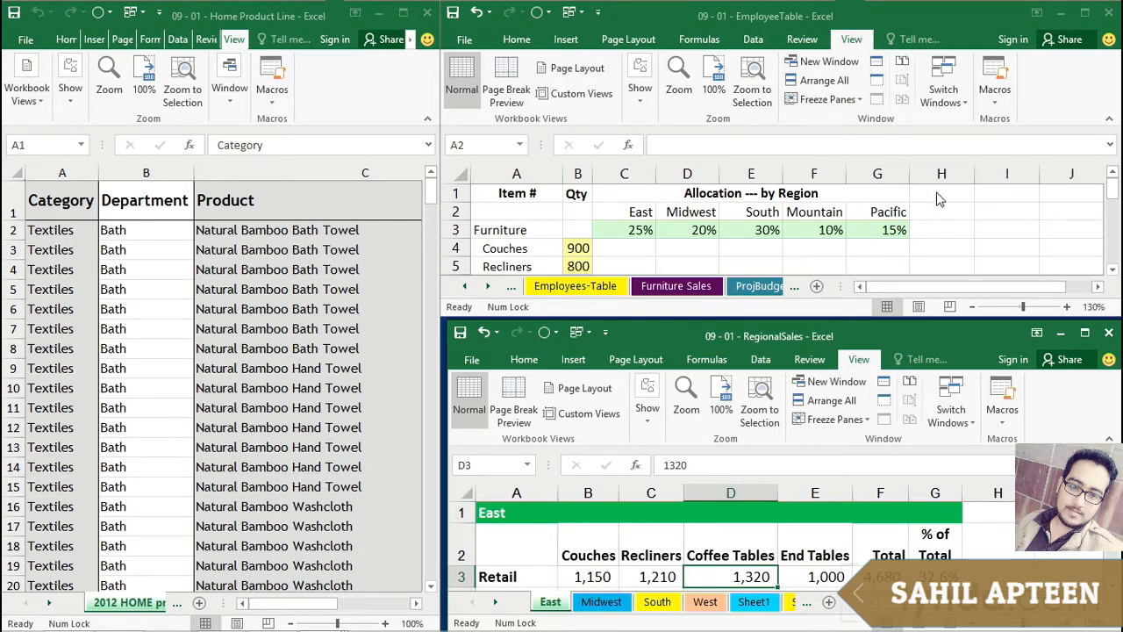
Step: Collapse the ribbon in both the EmployeeTable and RegionalSales windows to show more worksheet rows
click(966, 214)
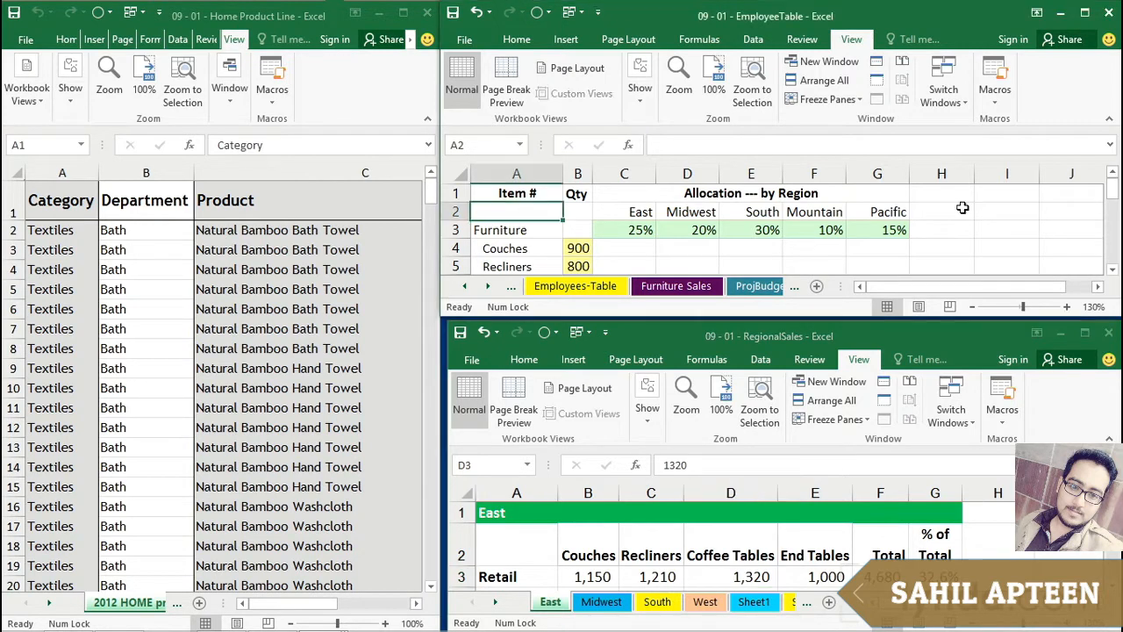
double_click(850, 42)
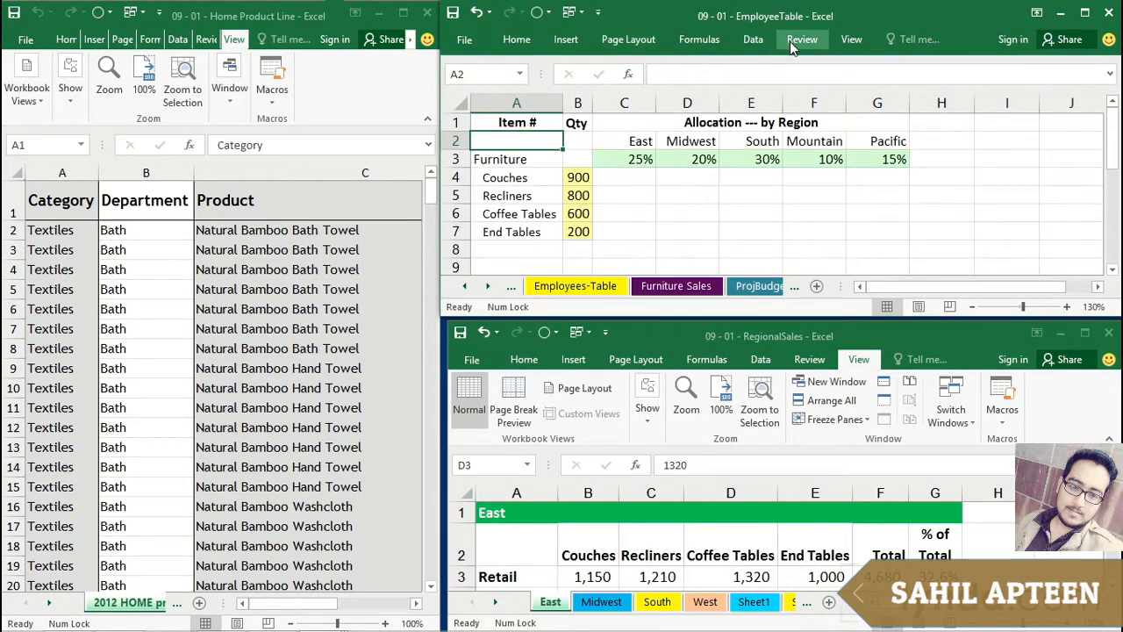
click(862, 362)
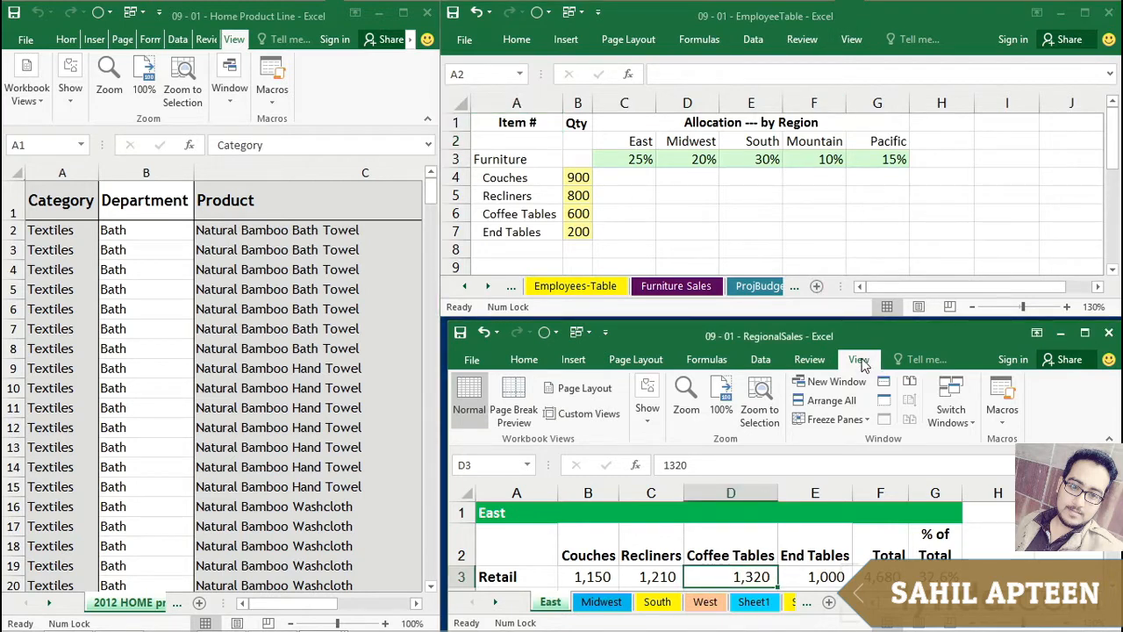
double_click(862, 362)
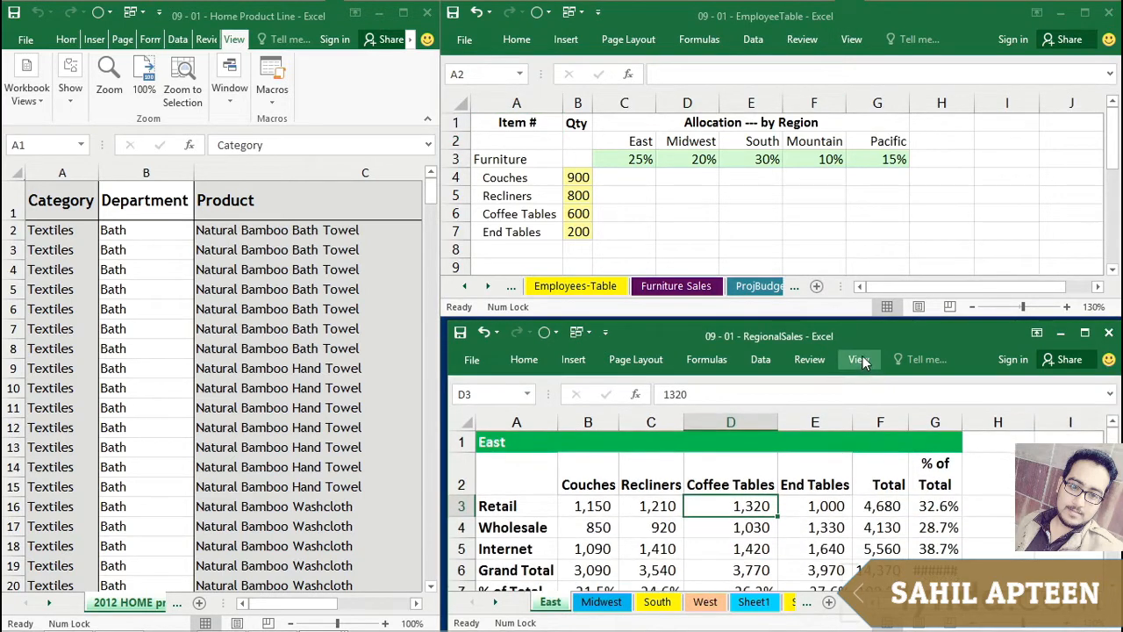
Step: Set the RegionalSales window's ribbon to Auto-hide Ribbon, reveal it temporarily, and switch its display option back to Show Tabs
click(1037, 338)
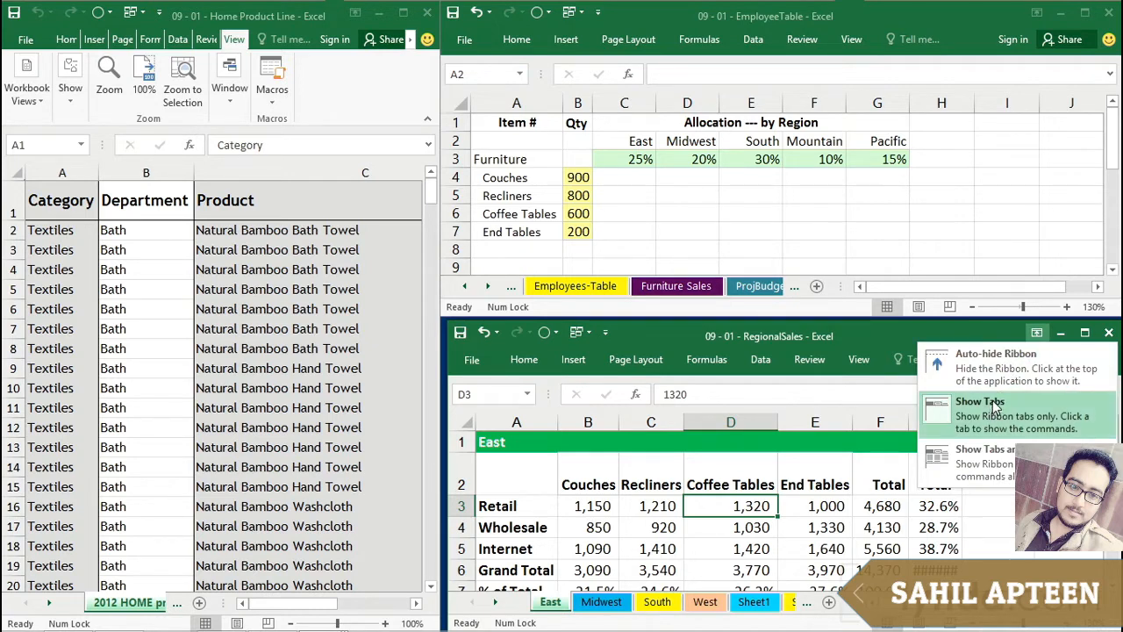
click(994, 360)
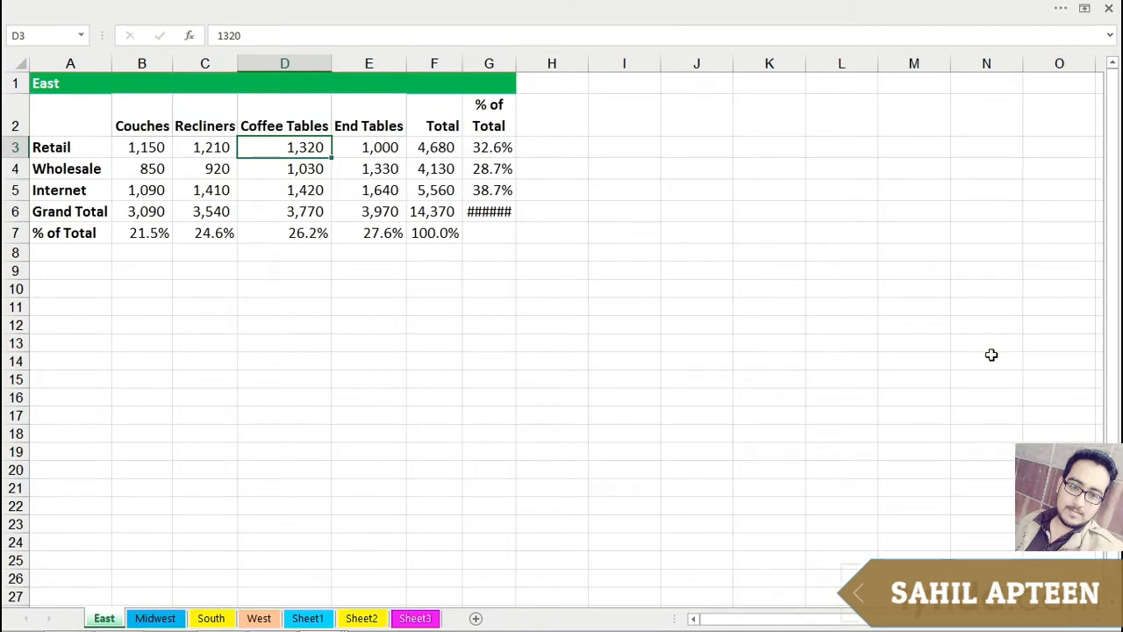
click(959, 7)
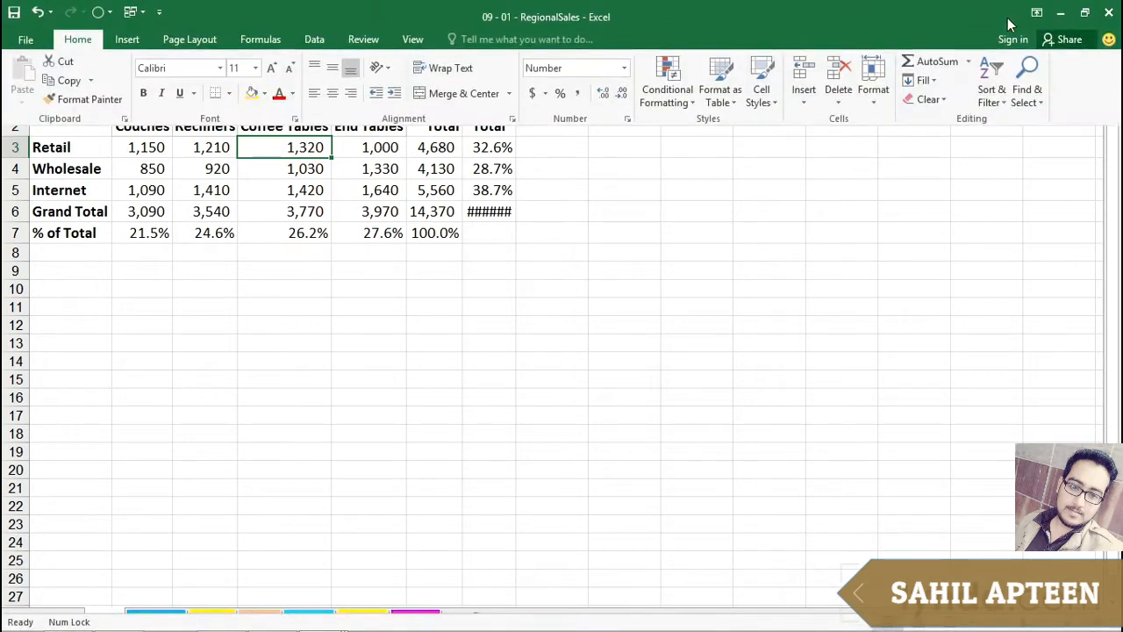
click(1036, 13)
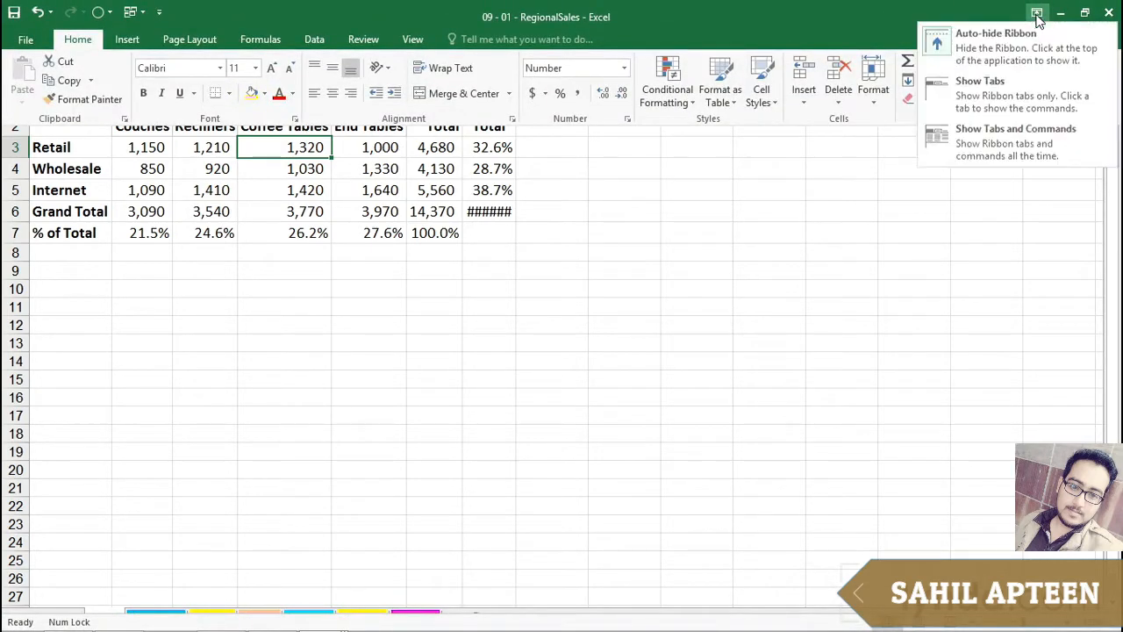
click(997, 84)
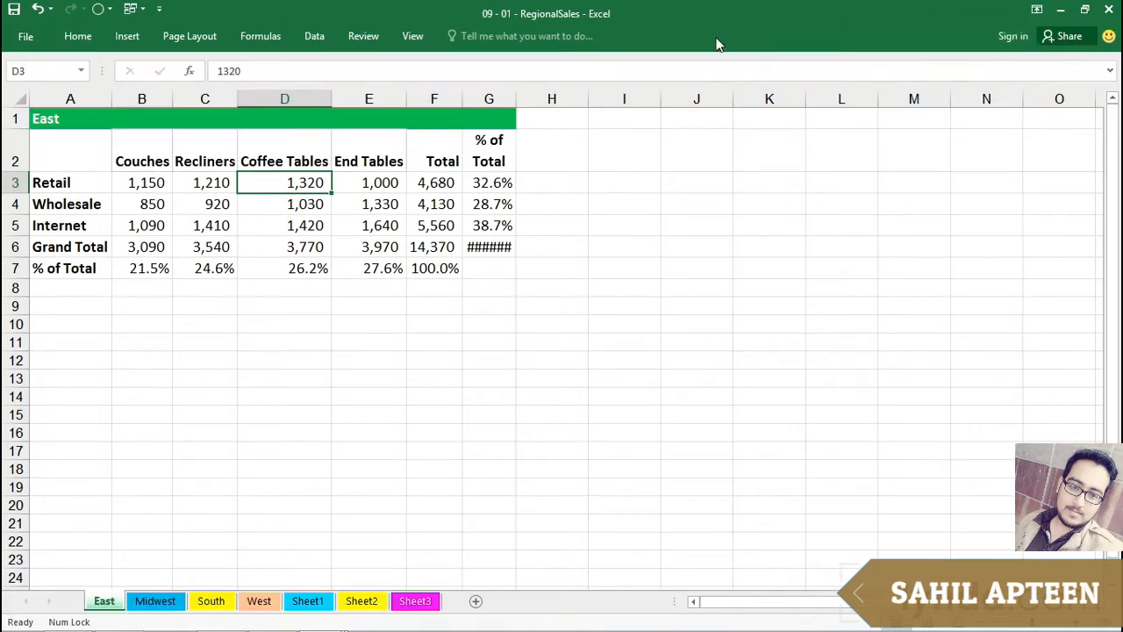
Step: Arrange all open workbook windows as Tiled from the RegionalSales window so it takes the largest tile
click(416, 36)
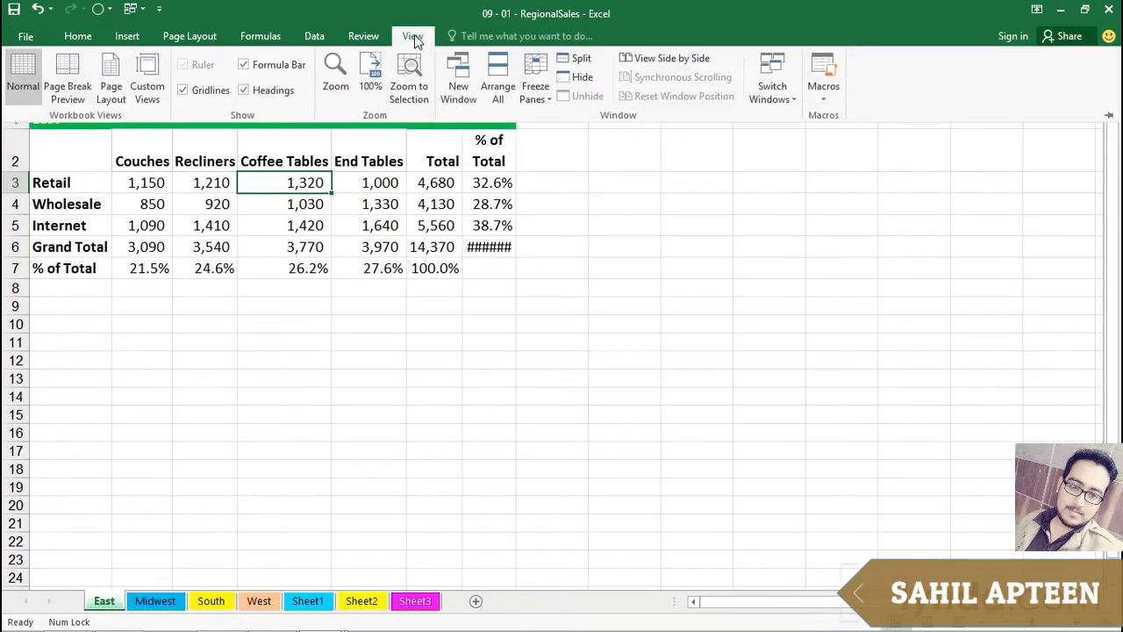
click(497, 78)
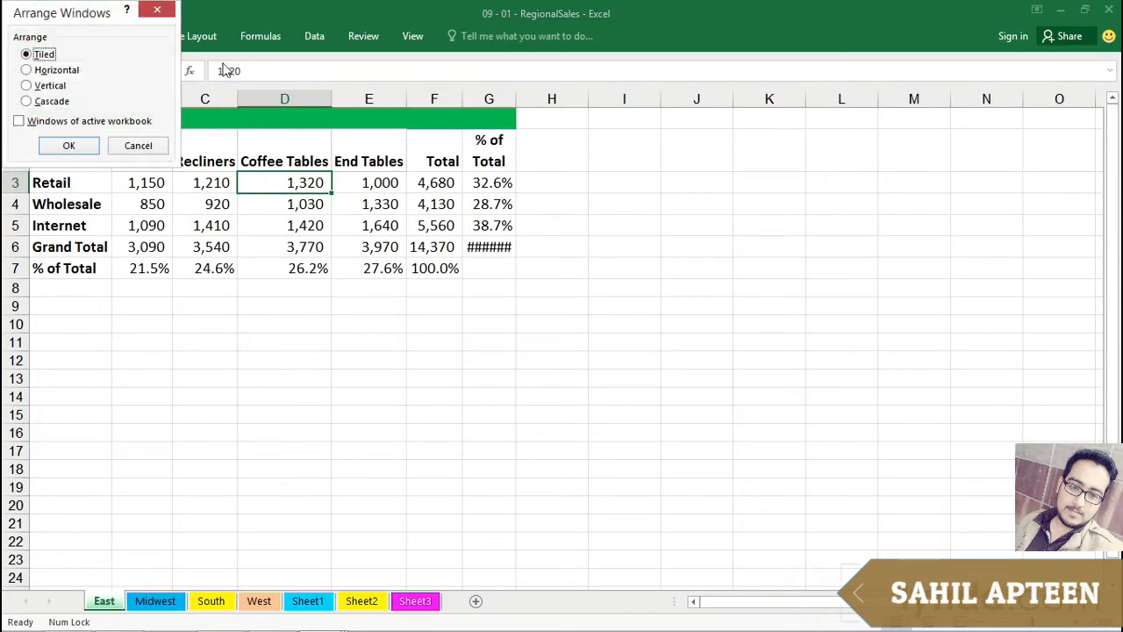
click(69, 145)
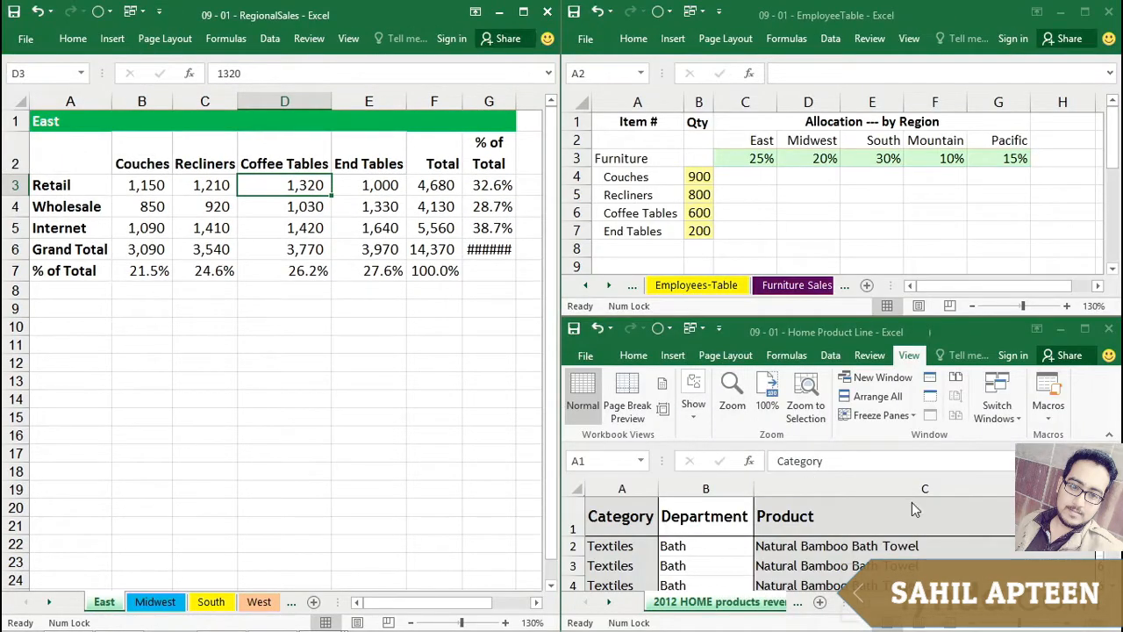
Step: Arrange all windows as Horizontal with EmployeeTable active, and collapse the ribbon in the Home Product Line window
click(863, 196)
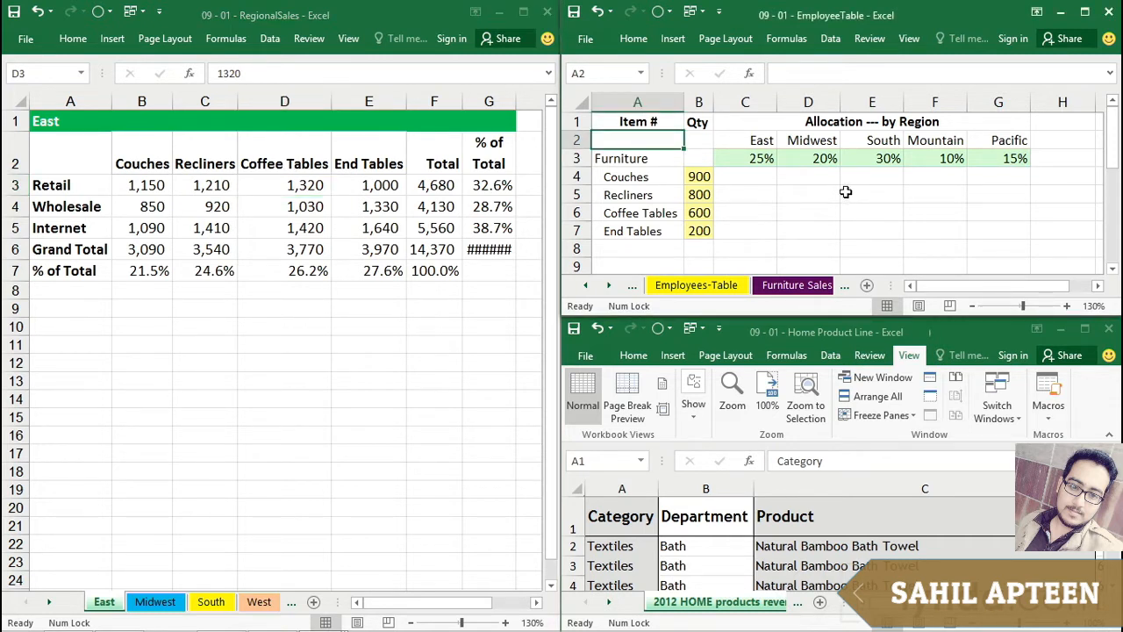
click(909, 41)
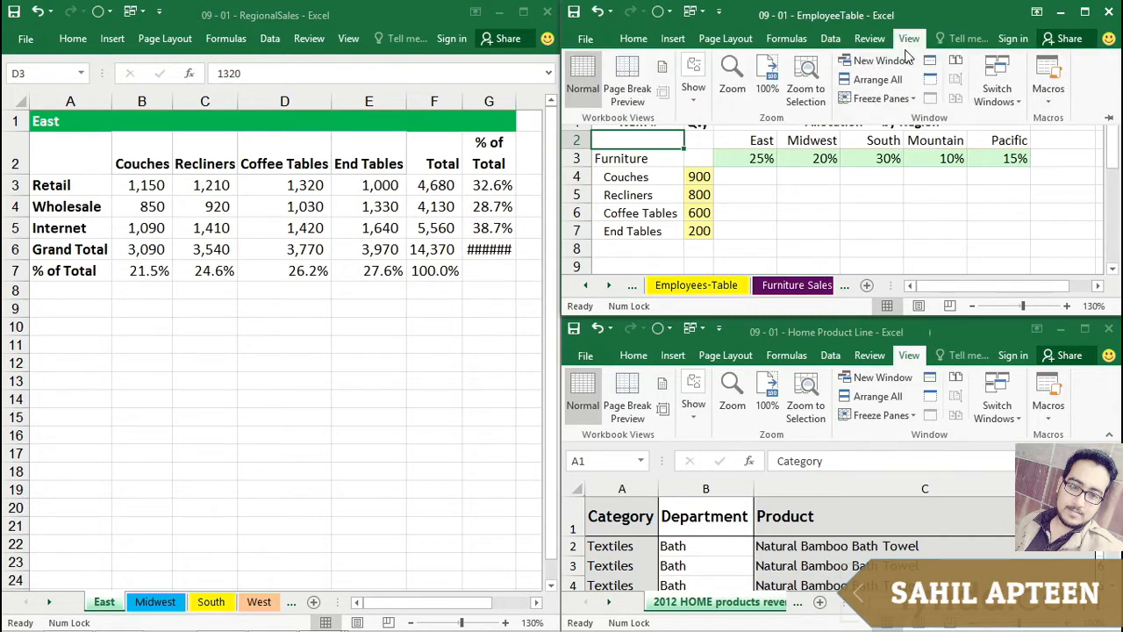
click(877, 78)
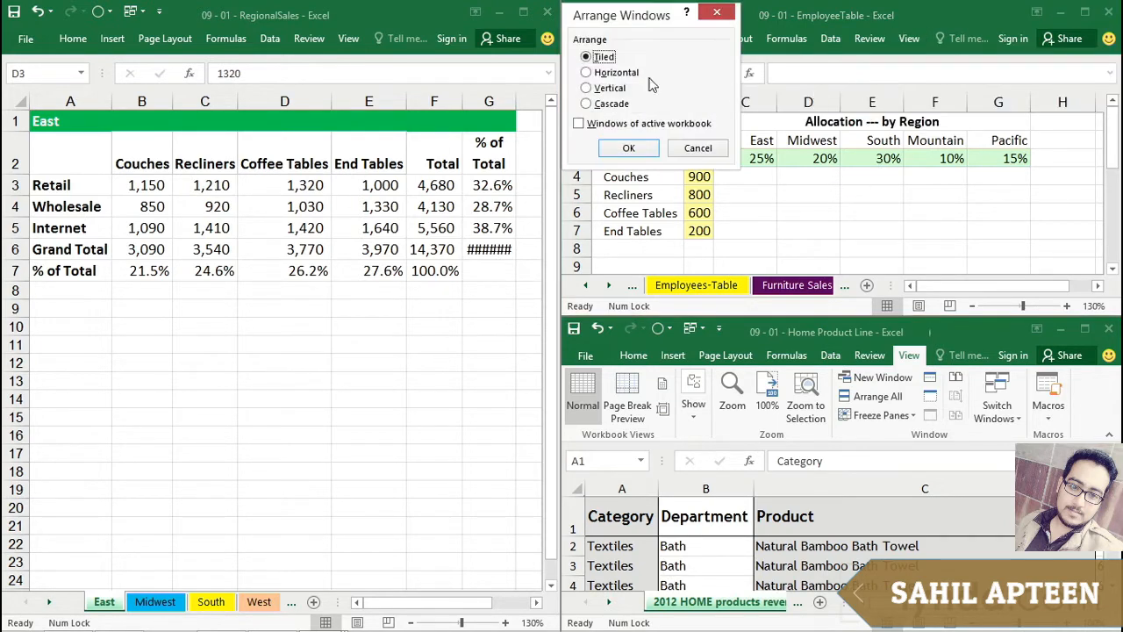
click(586, 73)
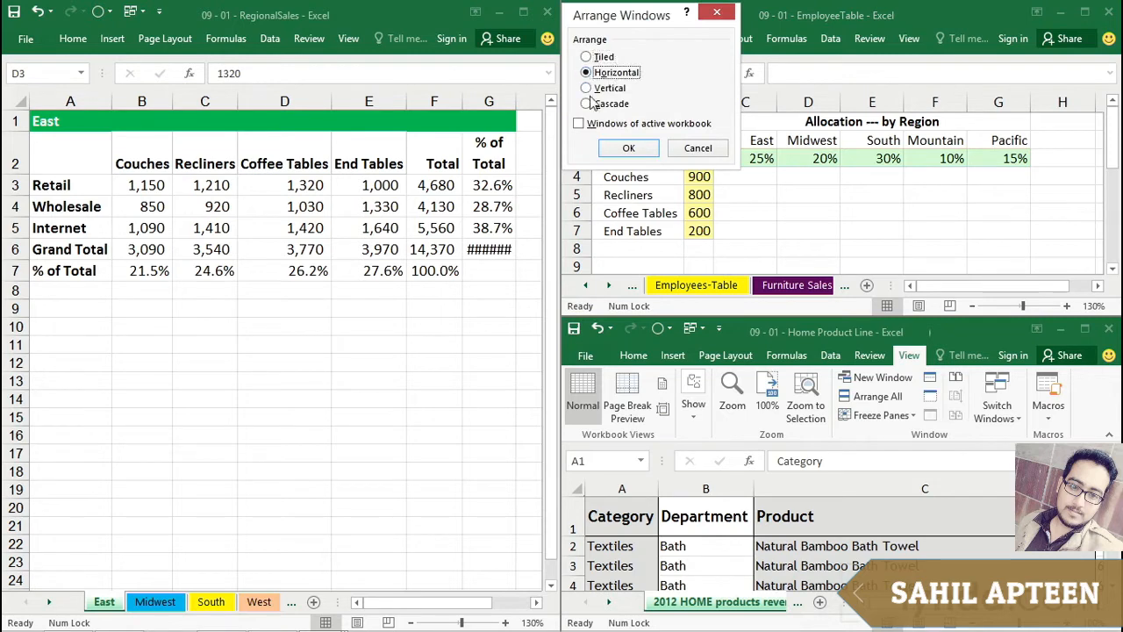
click(629, 148)
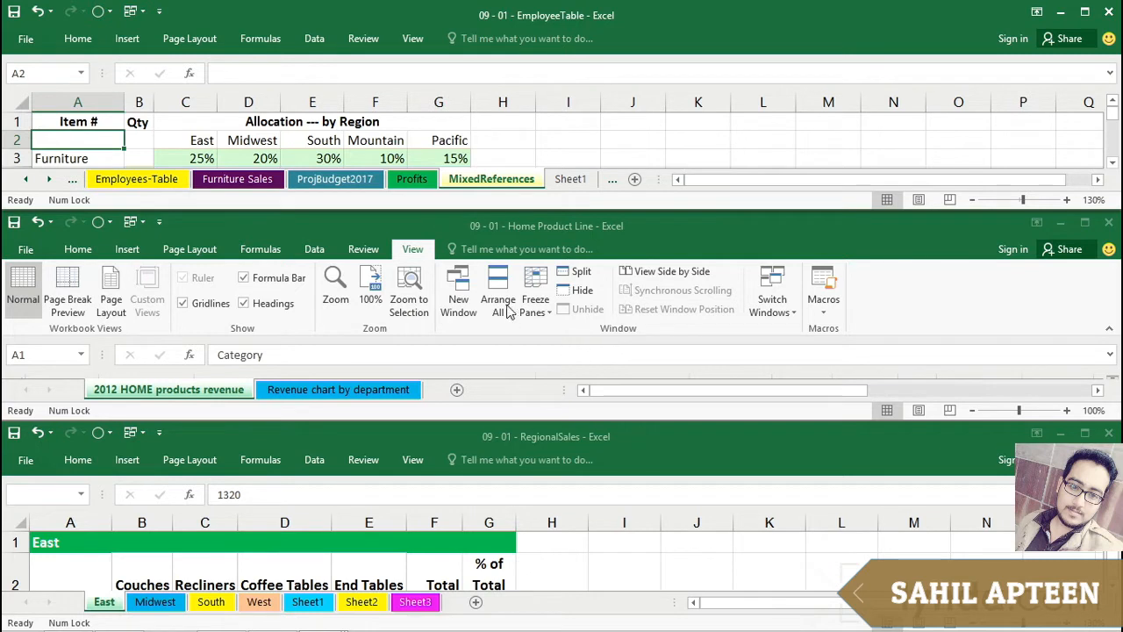
click(674, 226)
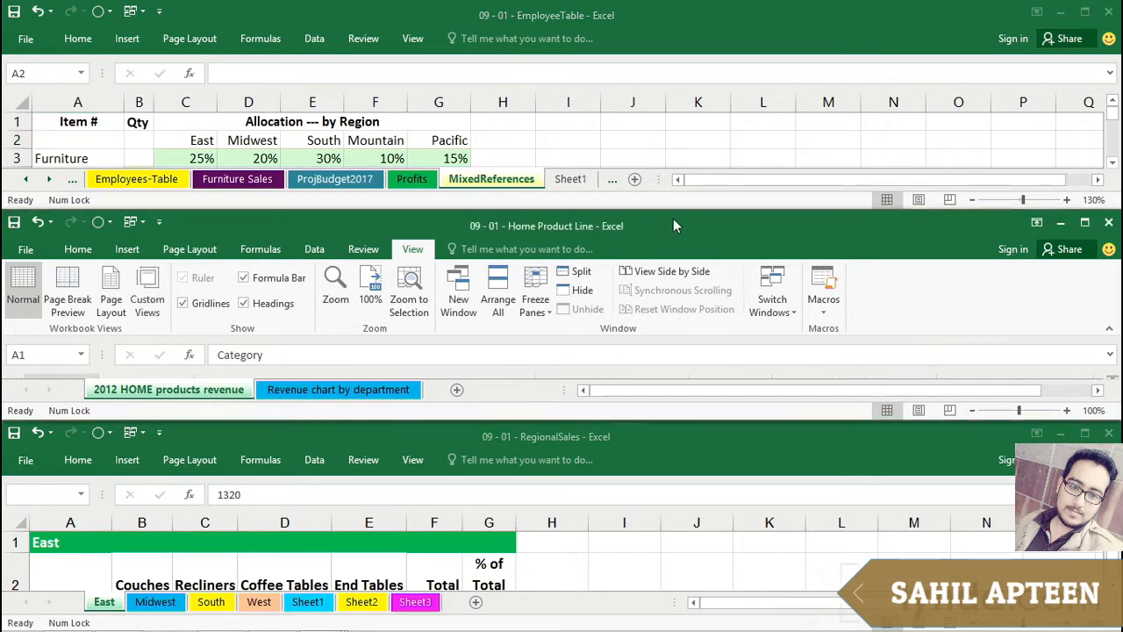
double_click(412, 251)
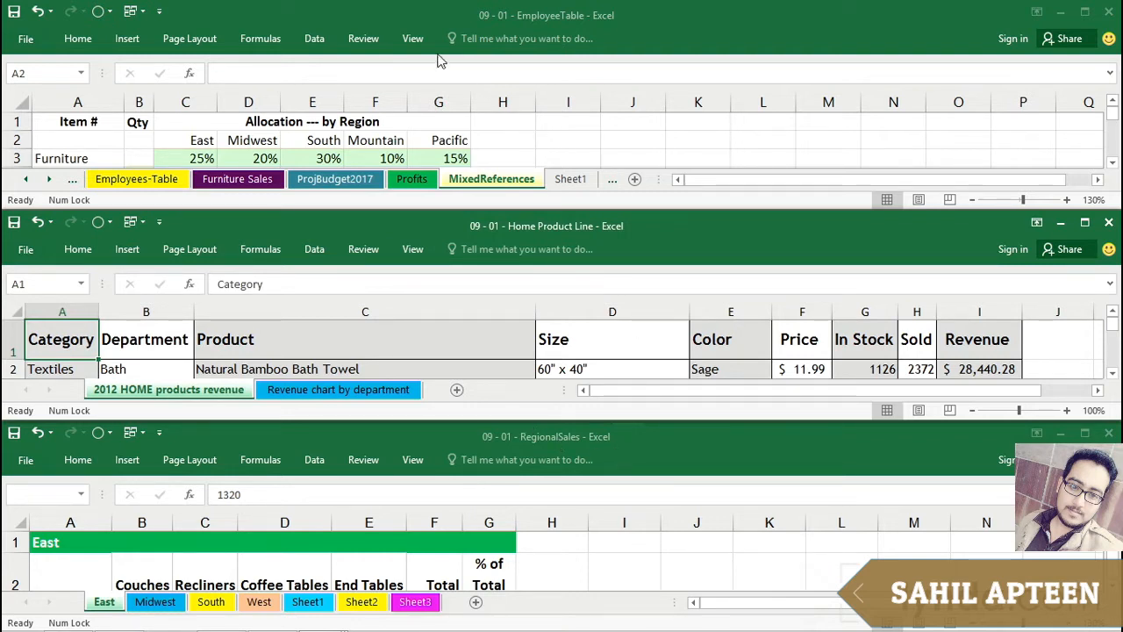
Step: Arrange all windows as Vertical with EmployeeTable active, and select cell C10 in that workbook
click(415, 40)
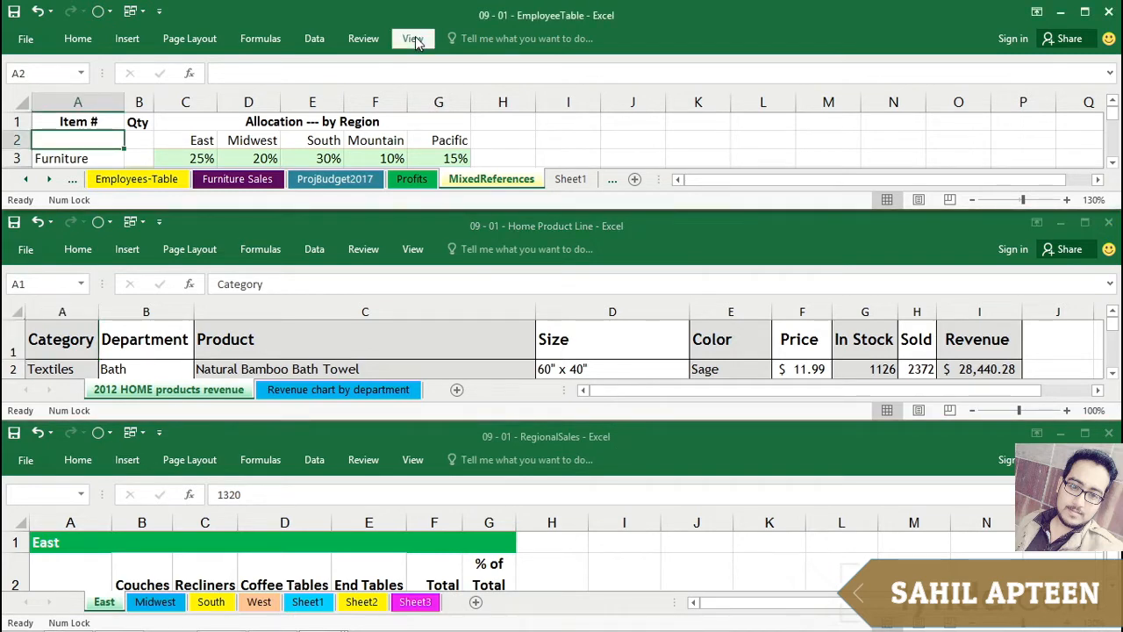
click(414, 40)
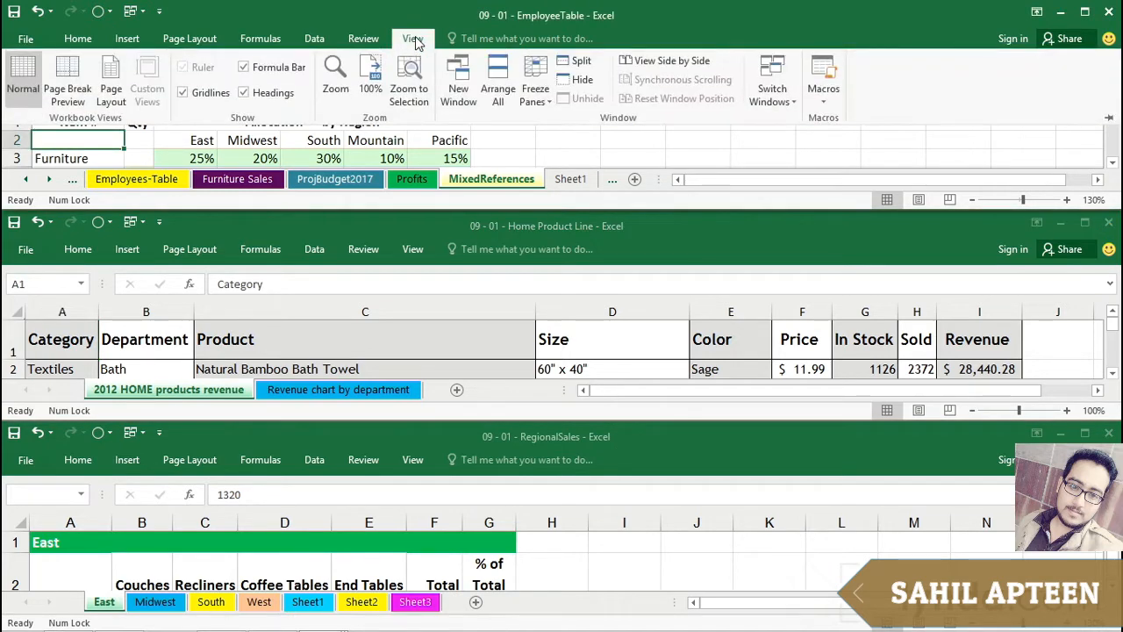
click(497, 81)
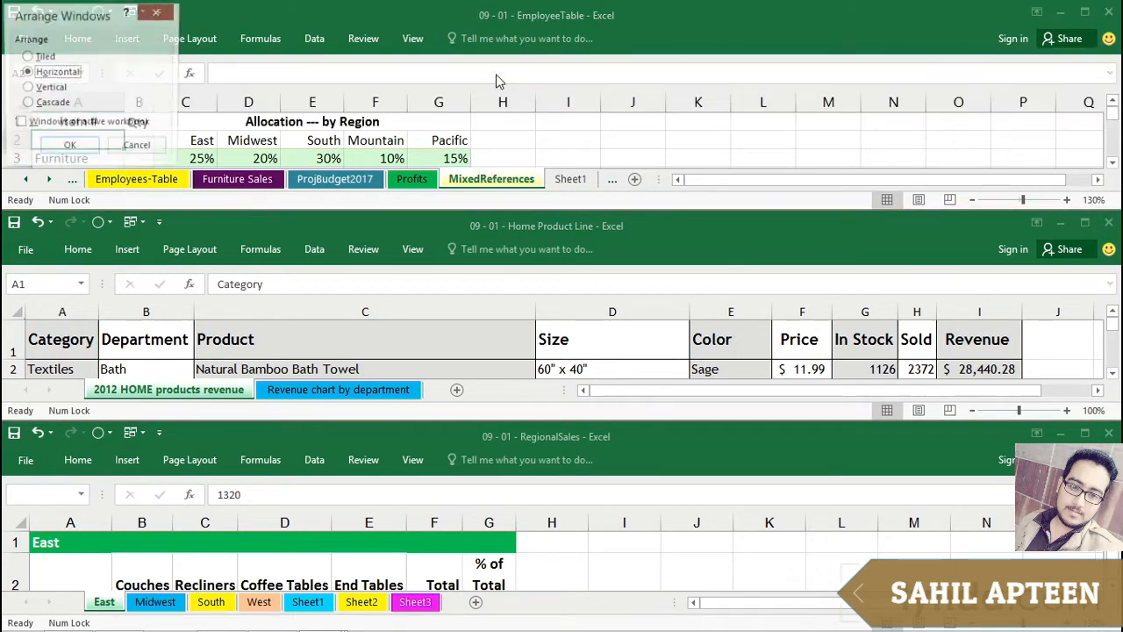
click(38, 88)
click(57, 147)
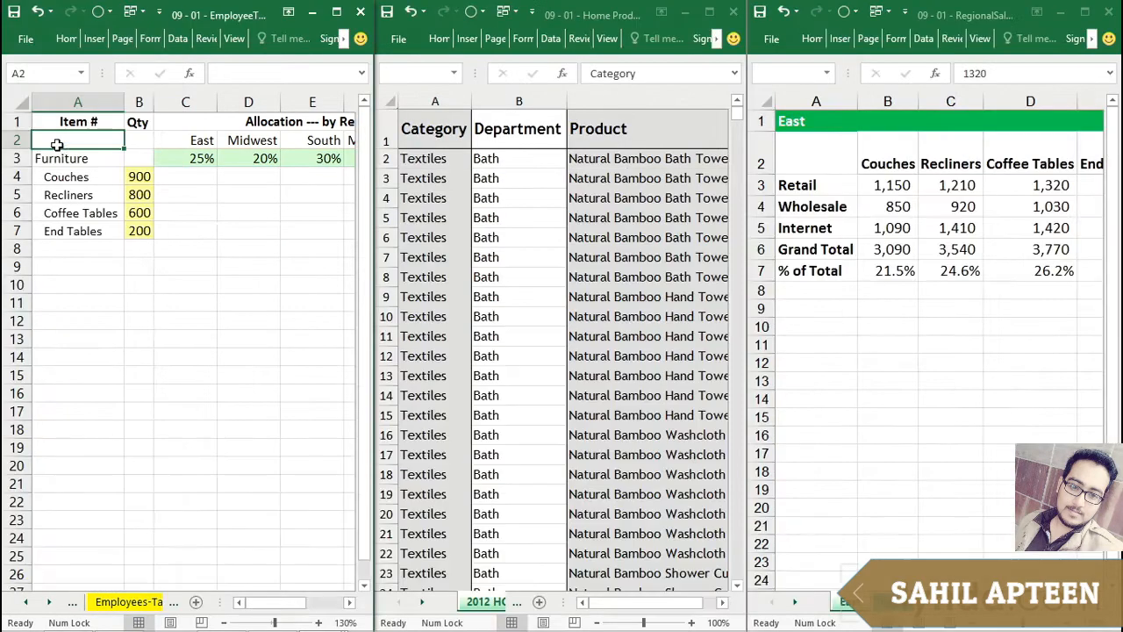
click(211, 287)
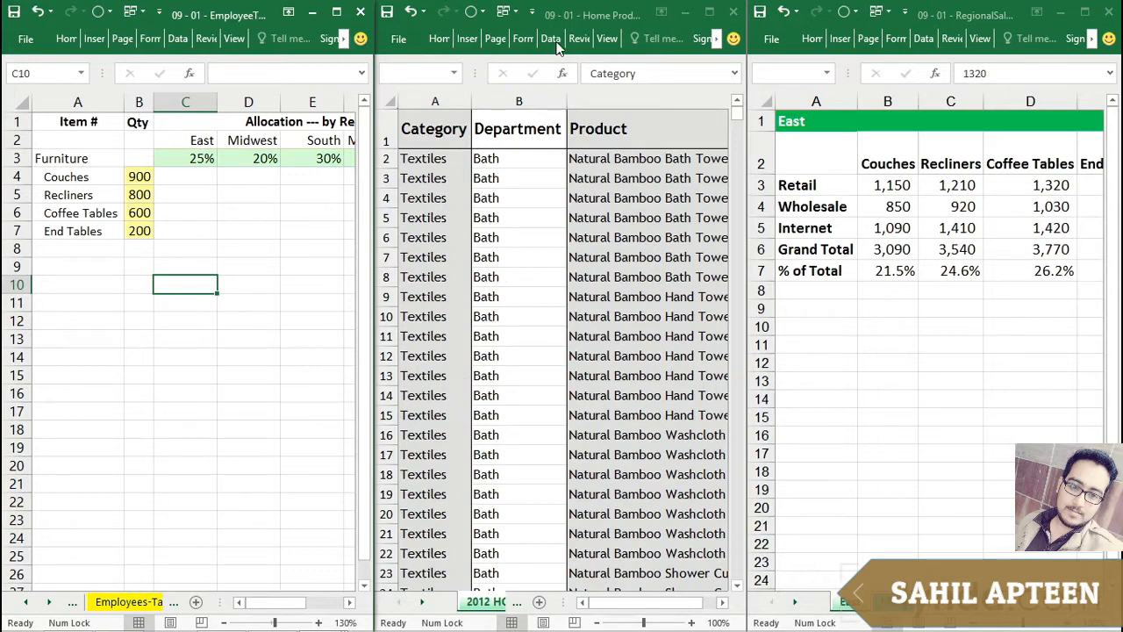
Step: Make the Home Product Line window active and arrange all workbook windows as Tiled
click(605, 40)
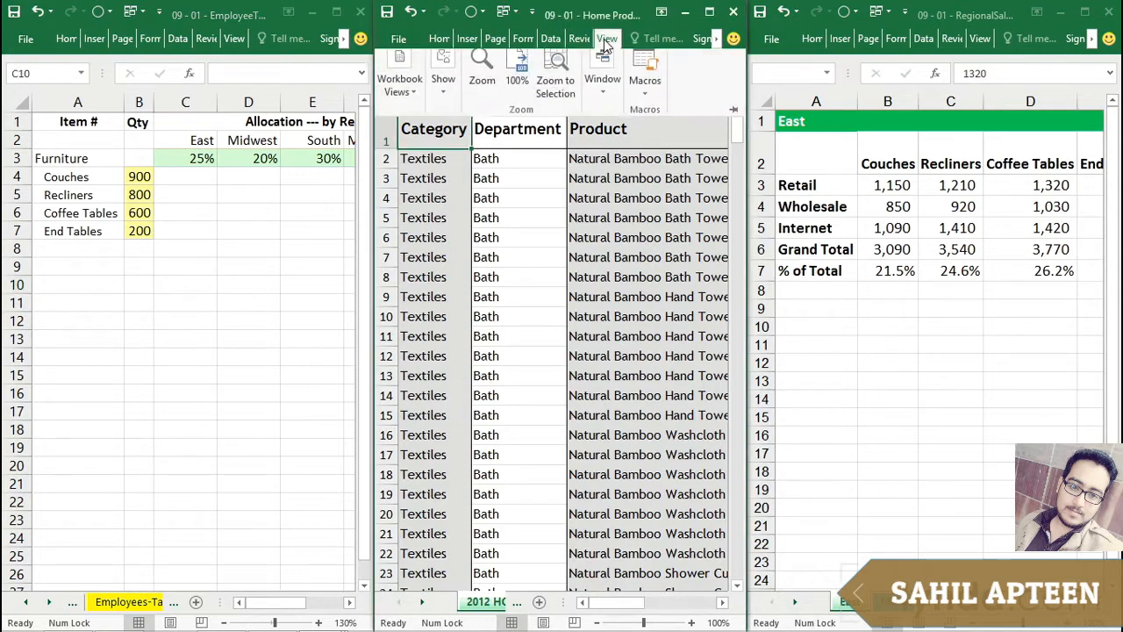
click(602, 92)
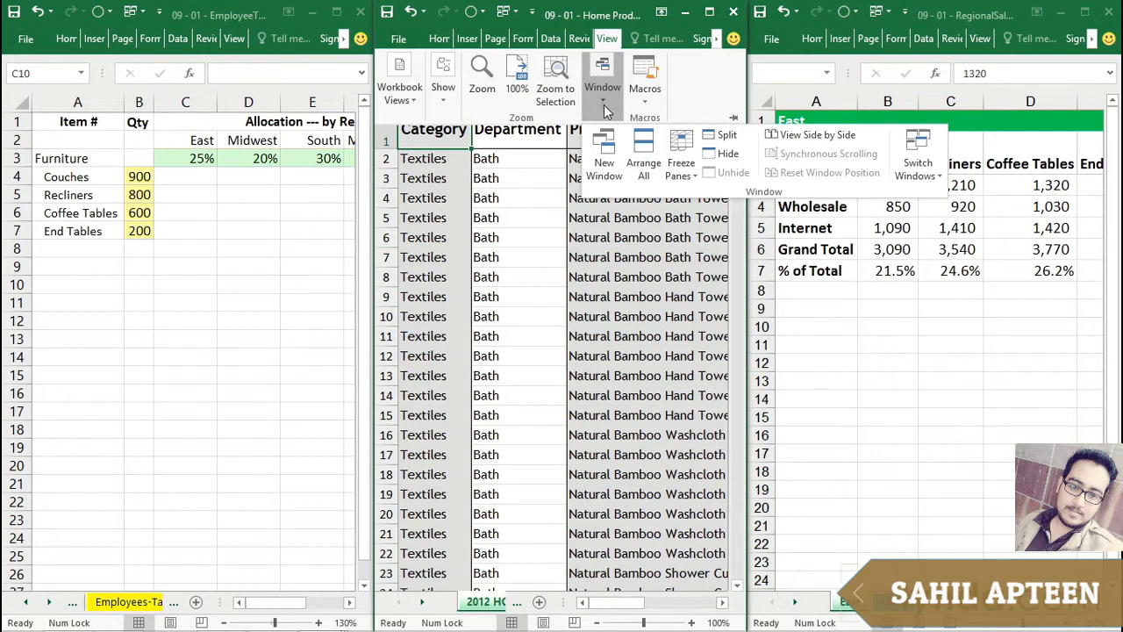
click(643, 162)
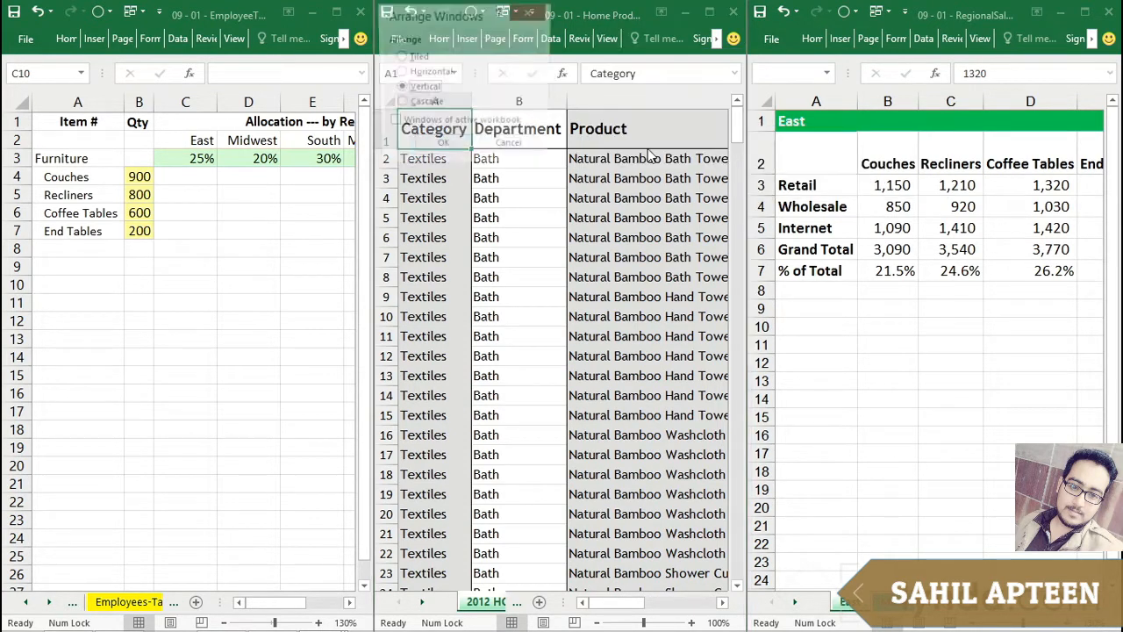
click(400, 56)
click(439, 146)
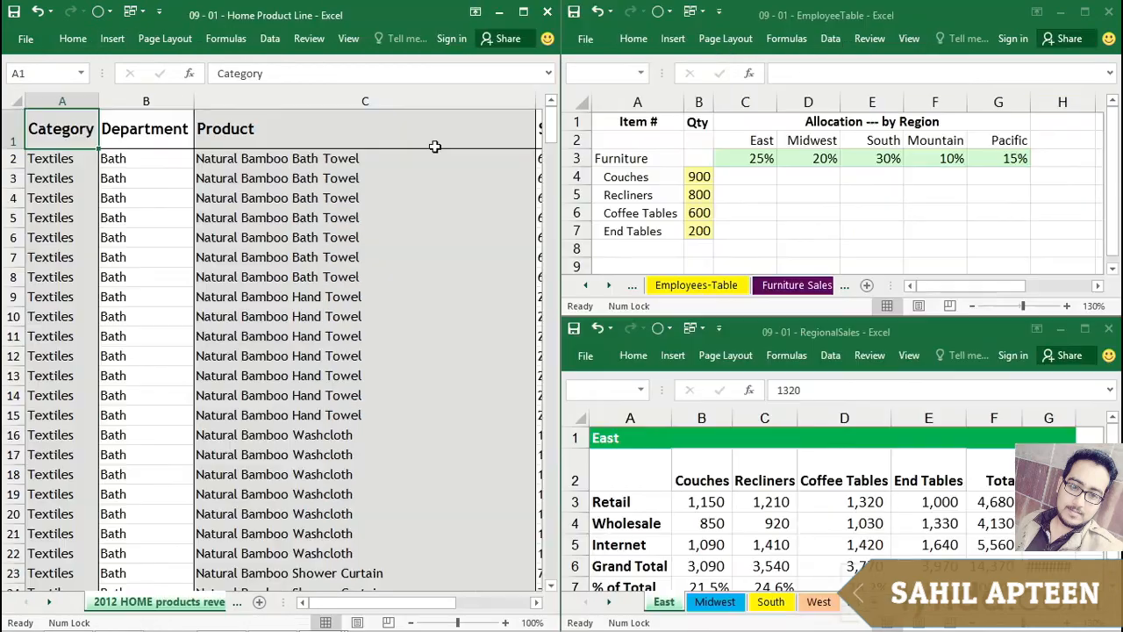
Step: Reduce the Home Product Line workbook's zoom to 55% and select cell F24 in its Price column
click(408, 201)
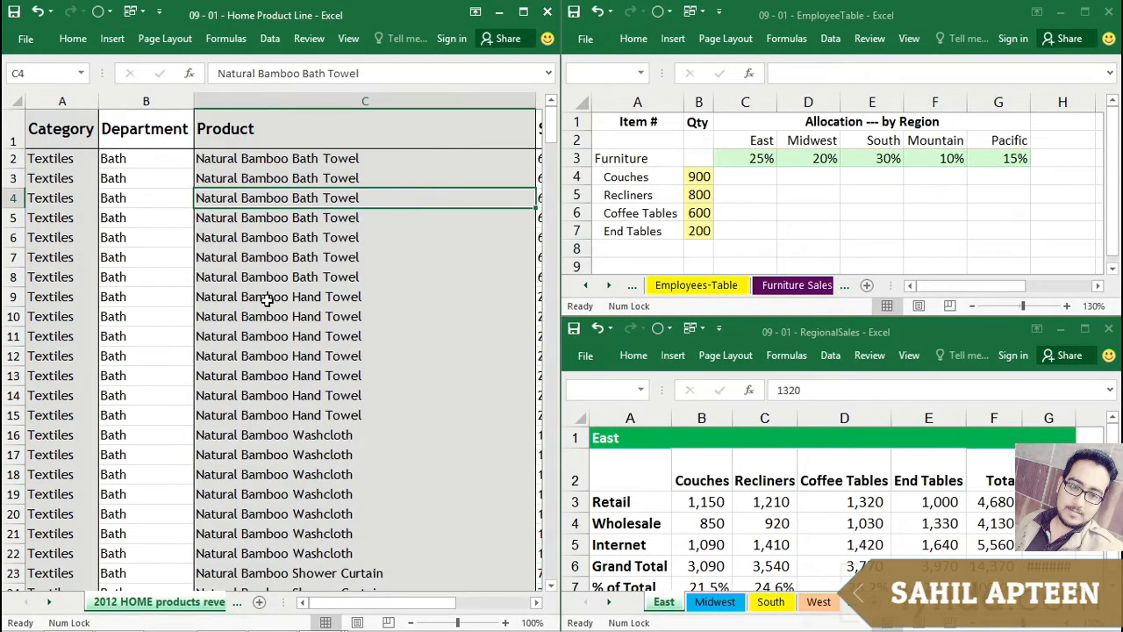
ctrl+scroll(261, 313, down, 3)
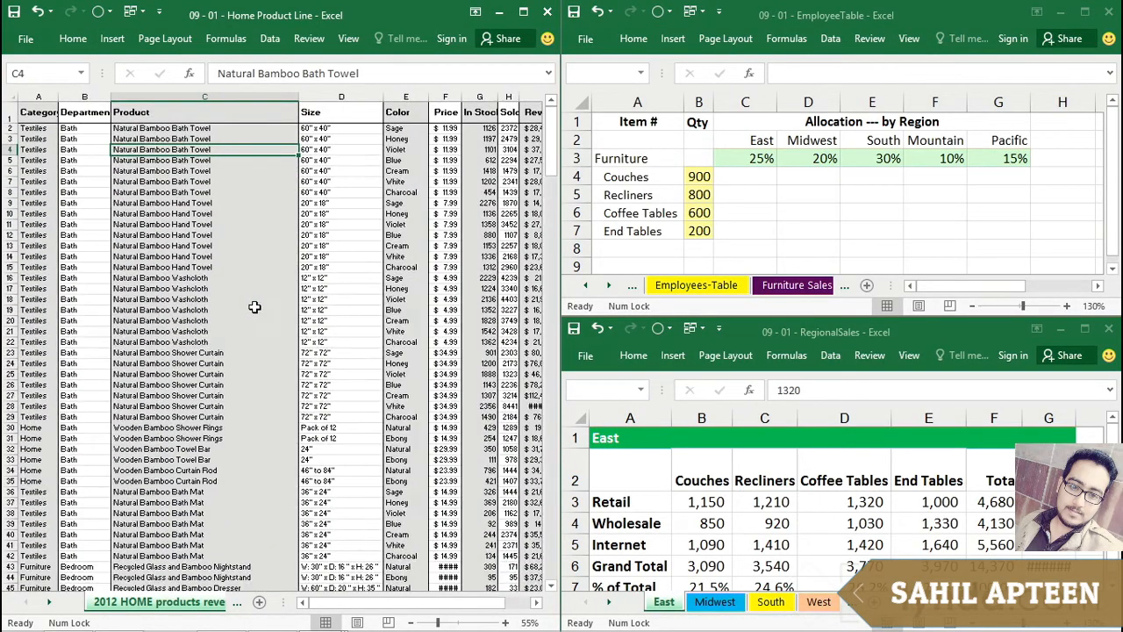
click(762, 251)
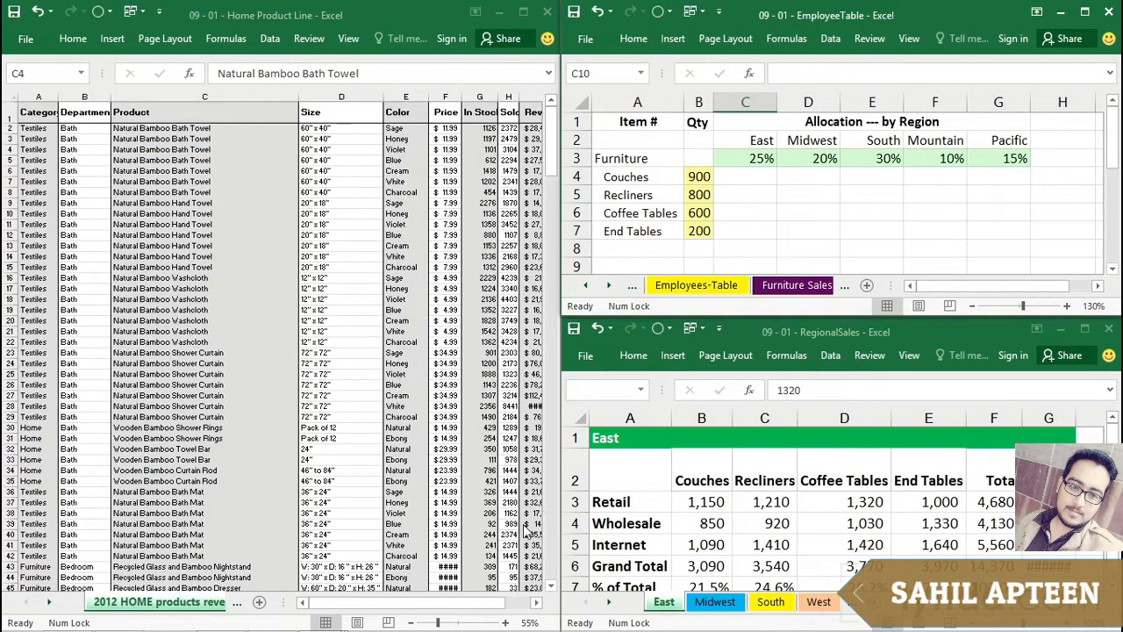
drag(394, 605, 405, 606)
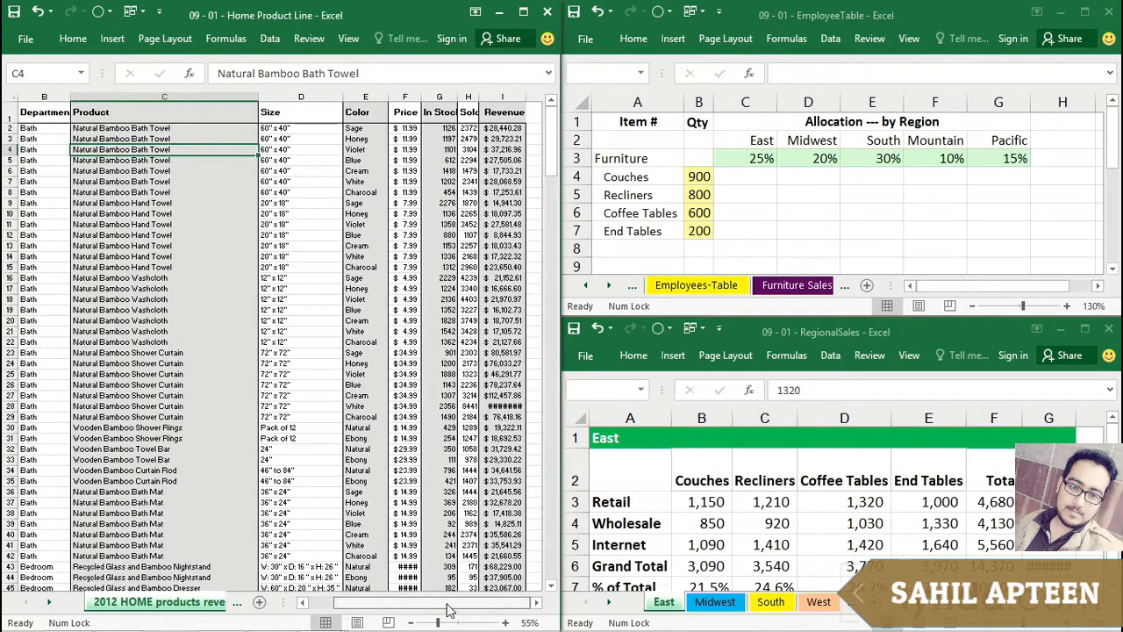
click(390, 369)
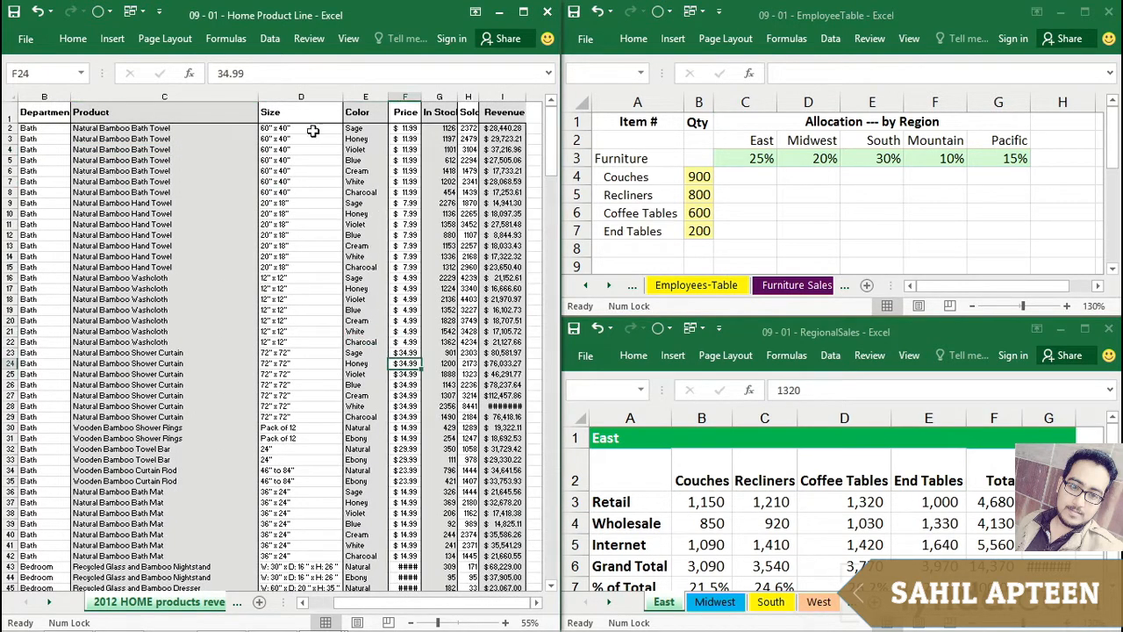
Step: Select the range A2:I2 in the Home Product Line workbook and make the EmployeeTable window active
drag(507, 128, 9, 128)
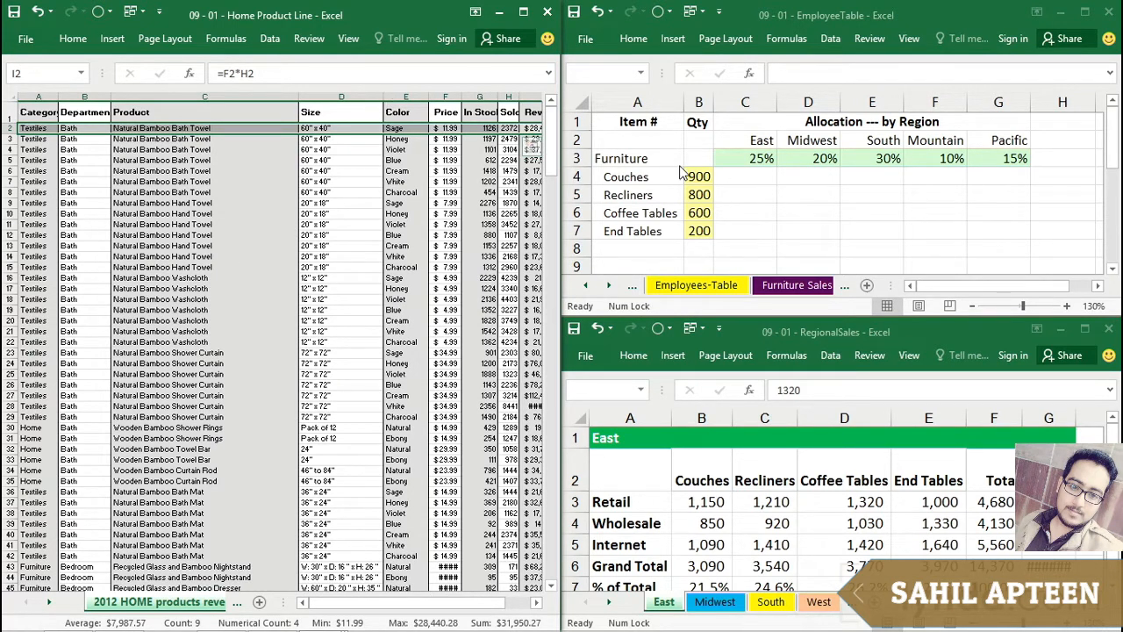
click(773, 219)
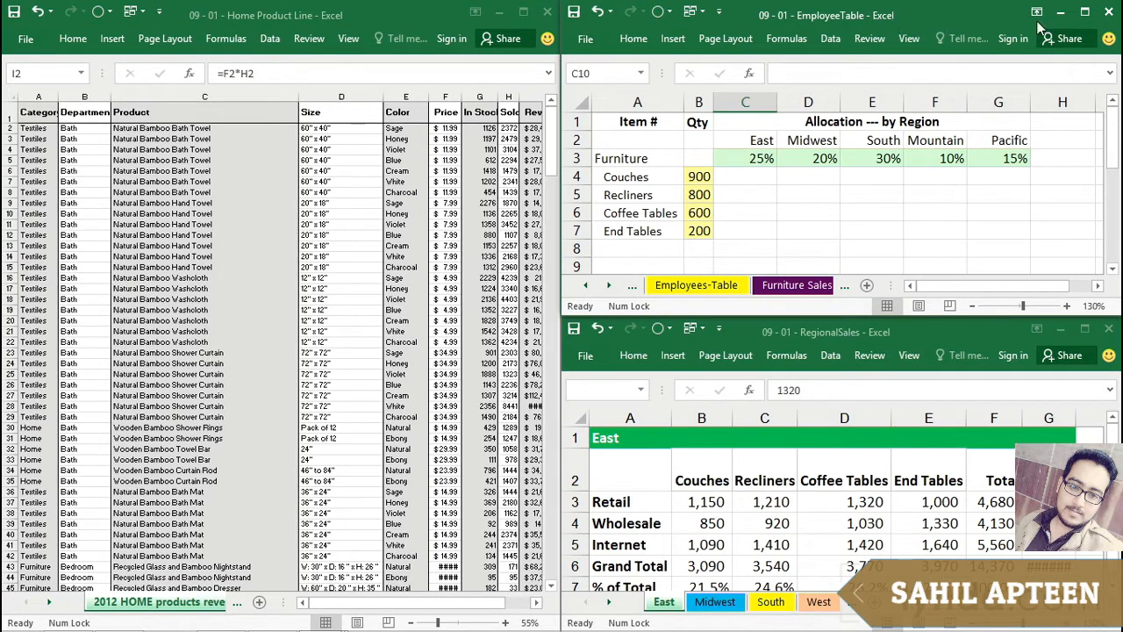
Step: Maximize the EmployeeTable window and keep its ribbon expanded on the View commands, with cell I6 selected
click(1085, 12)
click(792, 172)
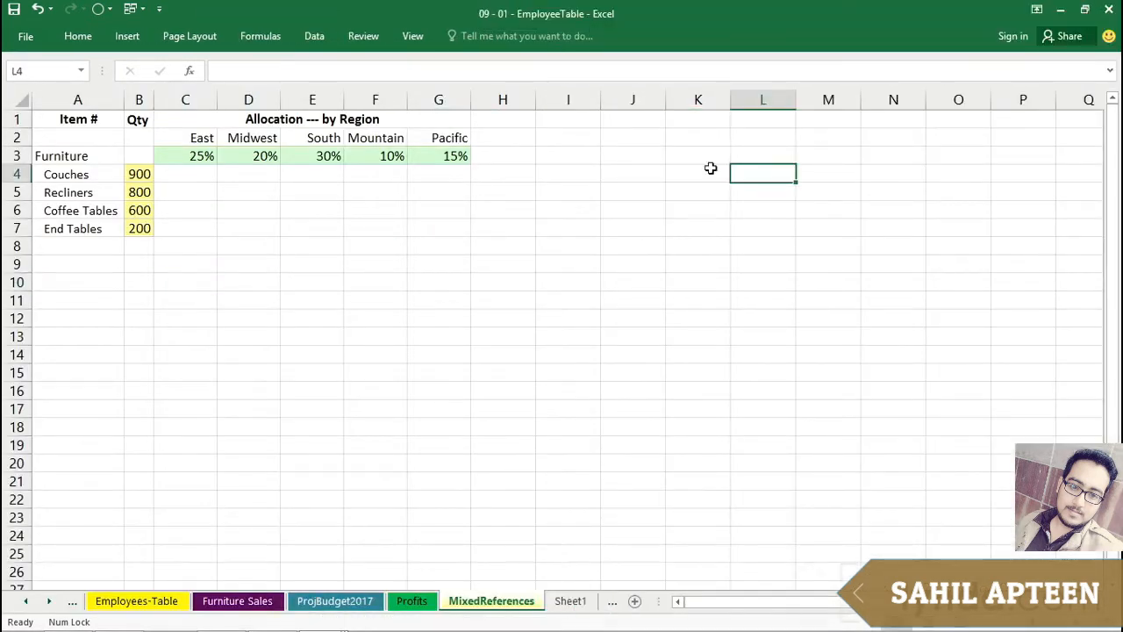
click(412, 37)
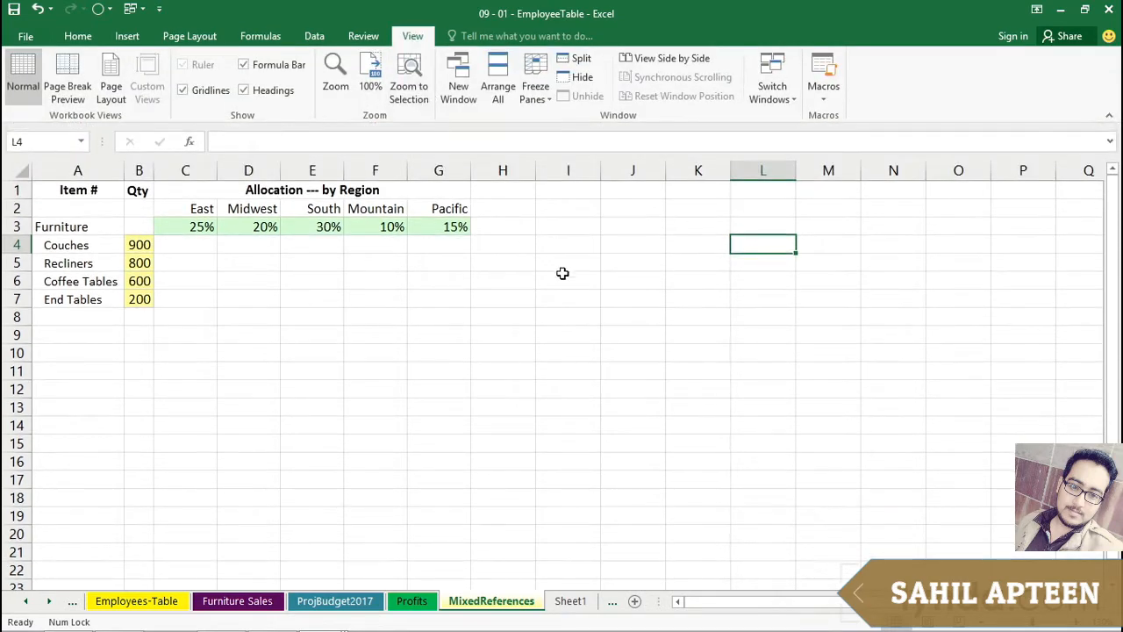
click(563, 276)
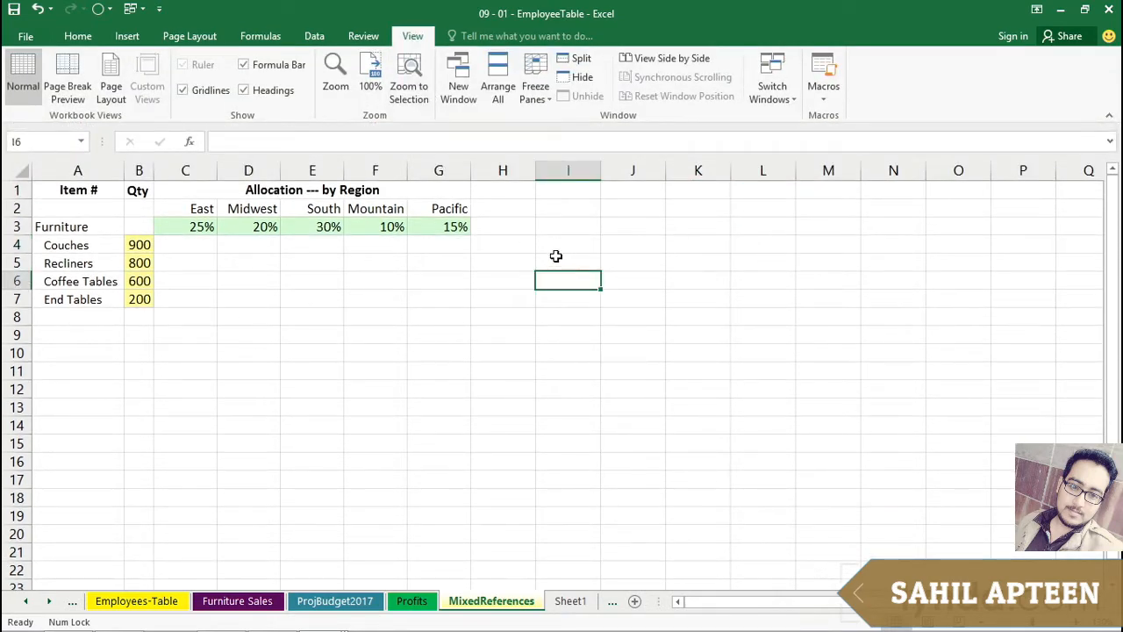
Step: Switch to the Home Product Line workbook, maximize its window, and keep its ribbon expanded on the View commands
key(alt+Tab)
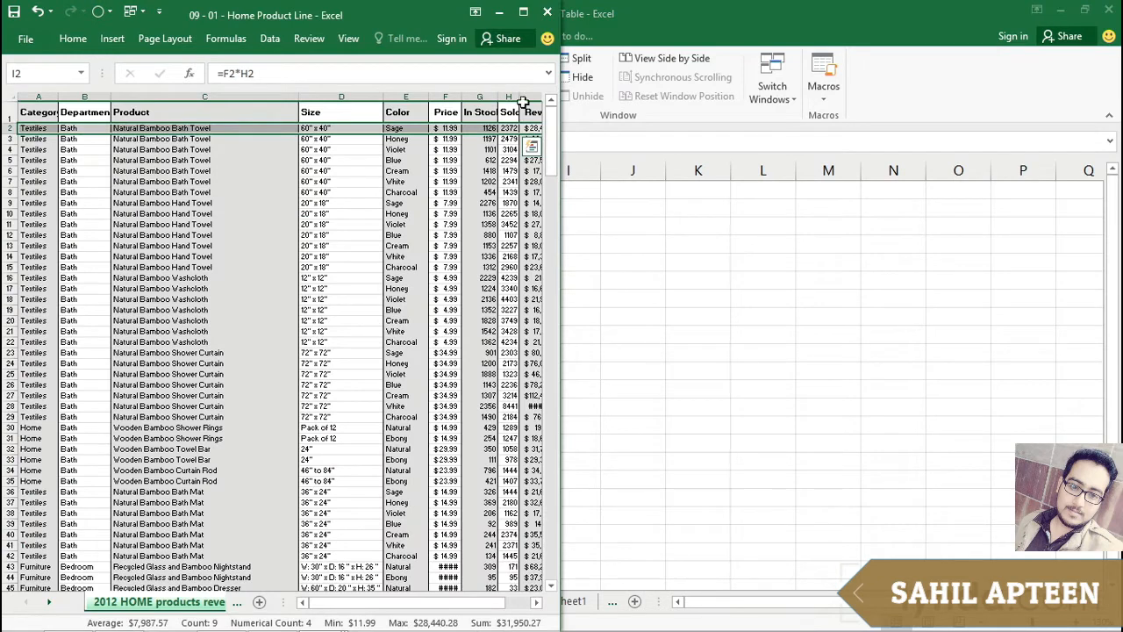
click(523, 12)
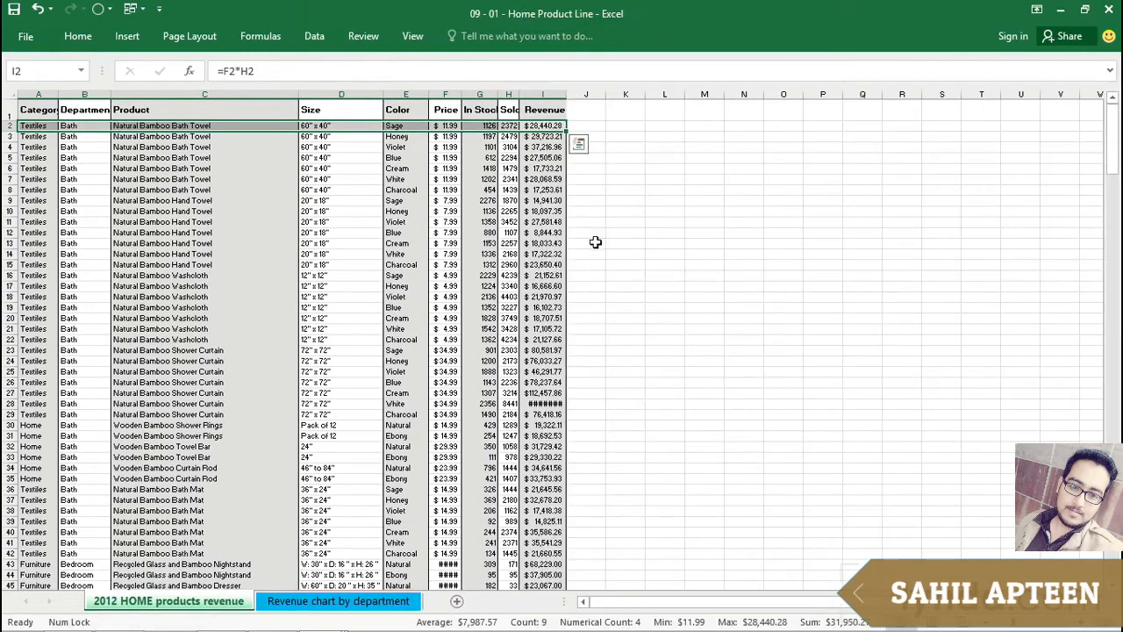
click(647, 269)
click(412, 36)
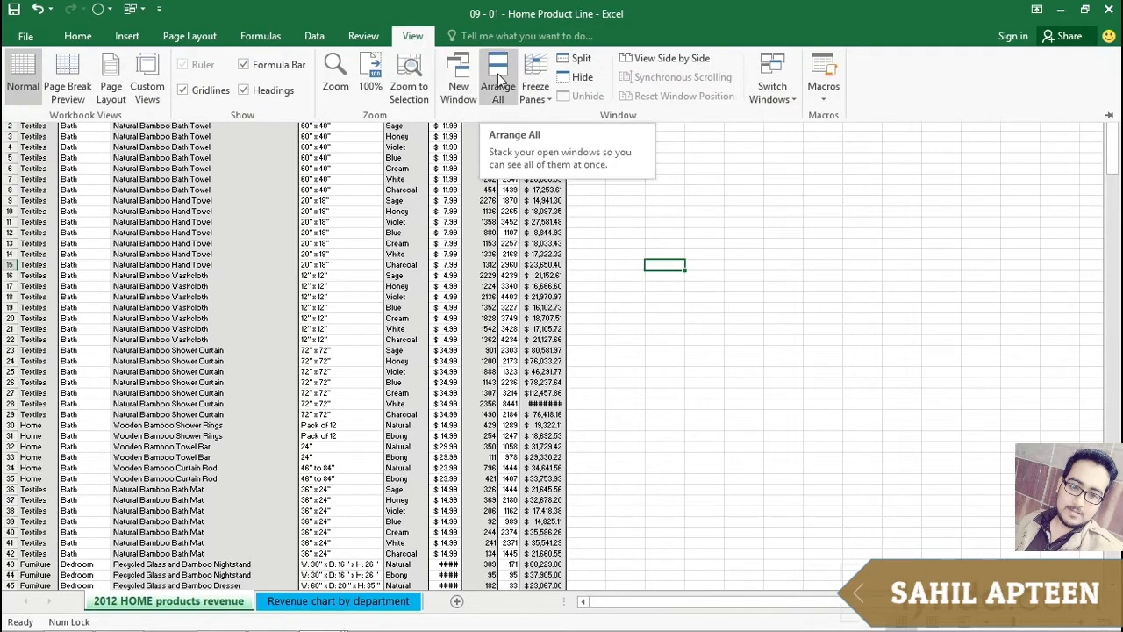
double_click(411, 33)
click(647, 289)
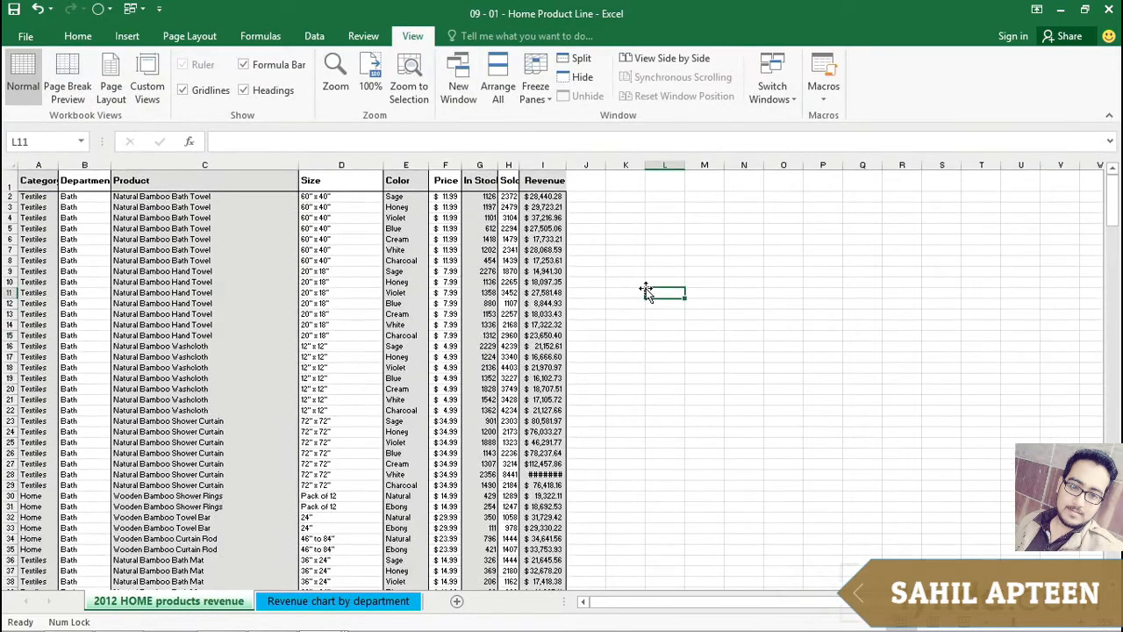
Step: Return to the EmployeeTable workbook and go through its Employees-Table and Furniture Sales sheets to the ProjBudget2017 sheet
key(ctrl+Tab)
click(718, 321)
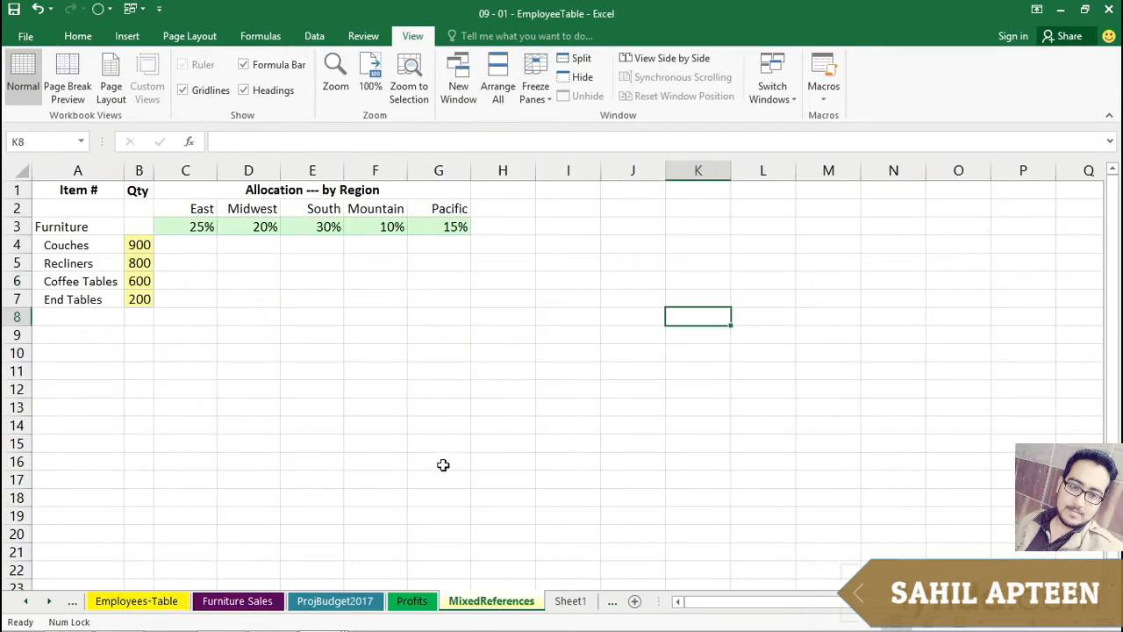
click(158, 604)
click(240, 605)
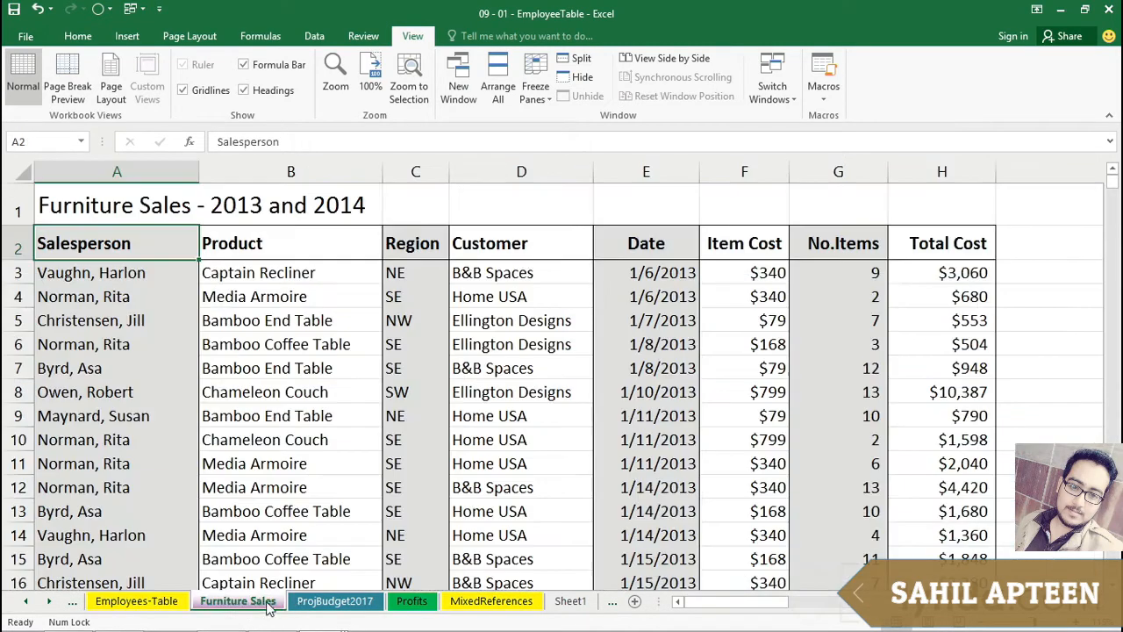
click(312, 605)
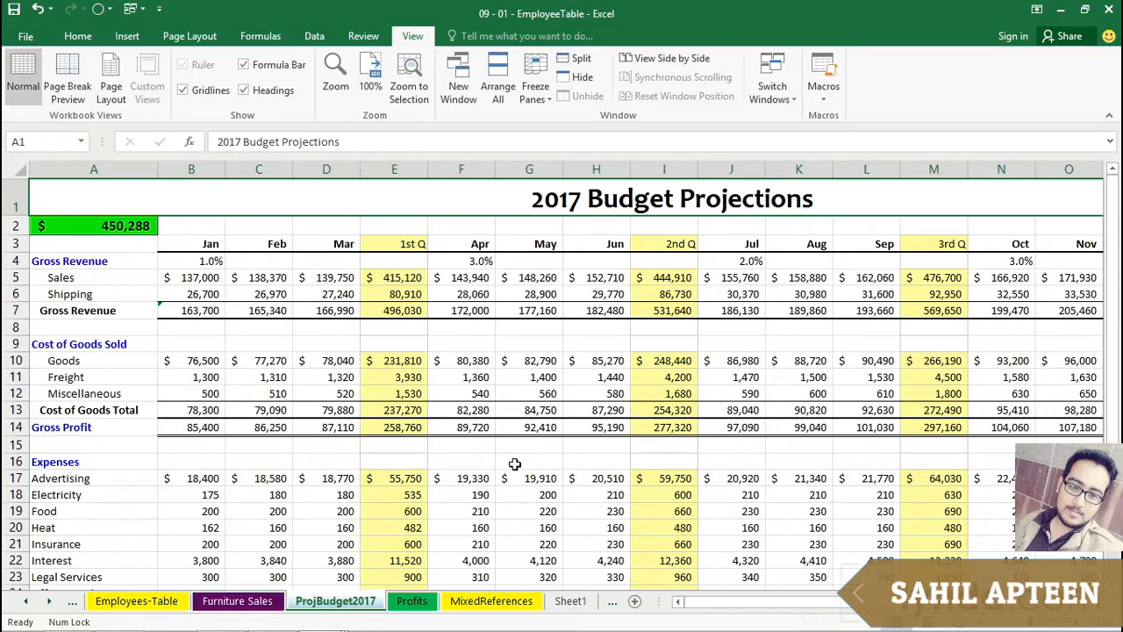
Step: Arrange the windows as Tiled, limited to the windows of the active EmployeeTable workbook
click(497, 77)
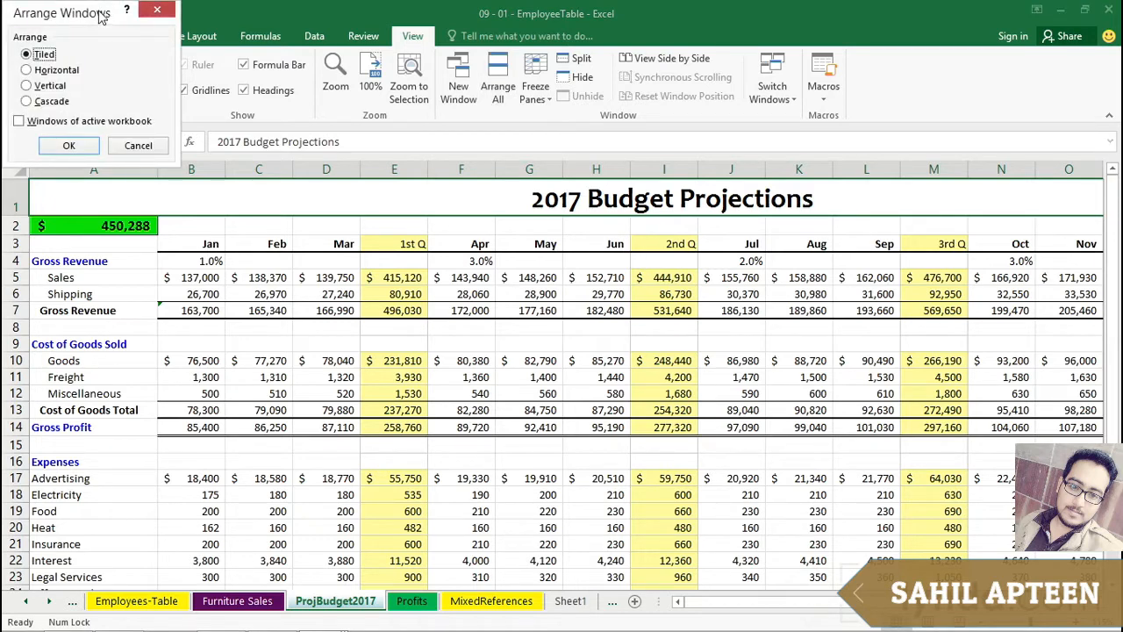
drag(101, 16, 483, 209)
click(400, 316)
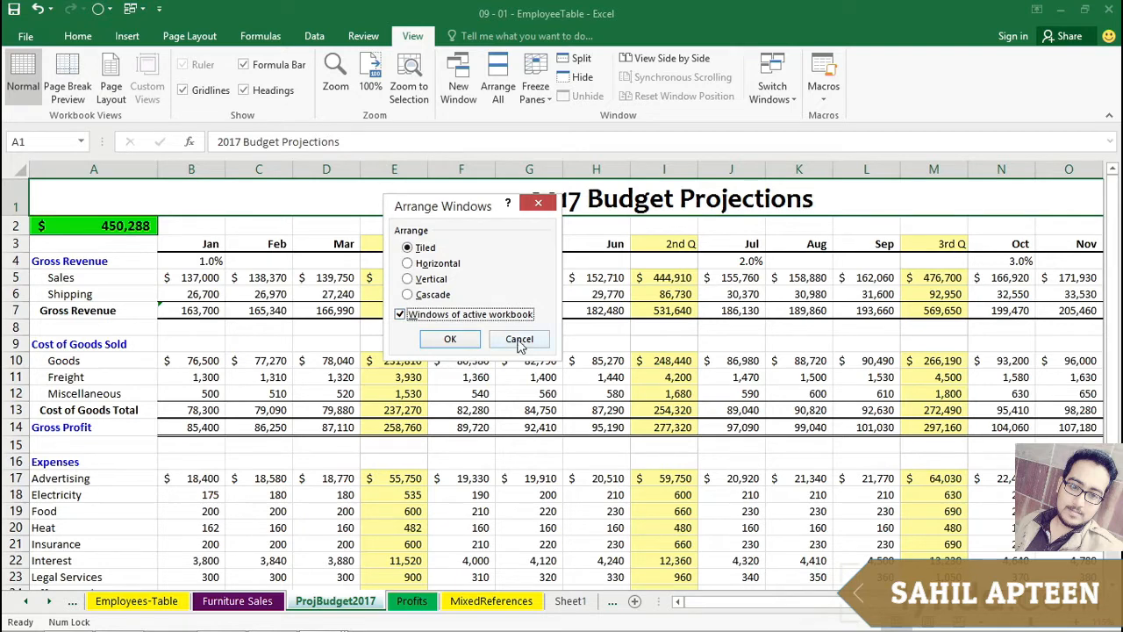
click(451, 339)
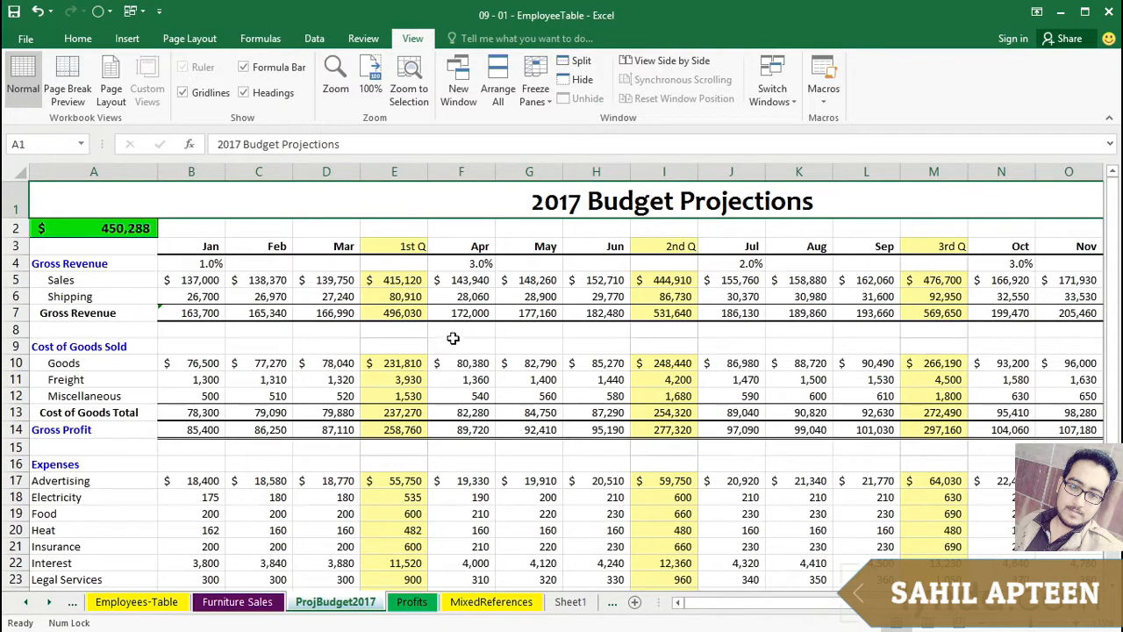
Step: Open three additional windows of the EmployeeTable workbook
click(457, 72)
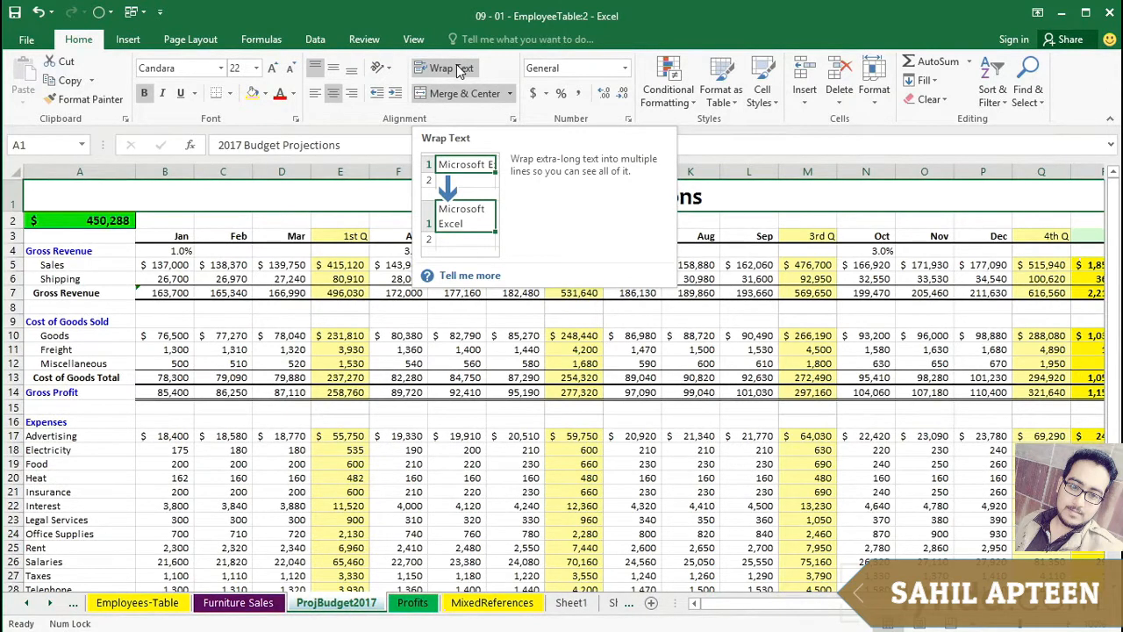
click(416, 43)
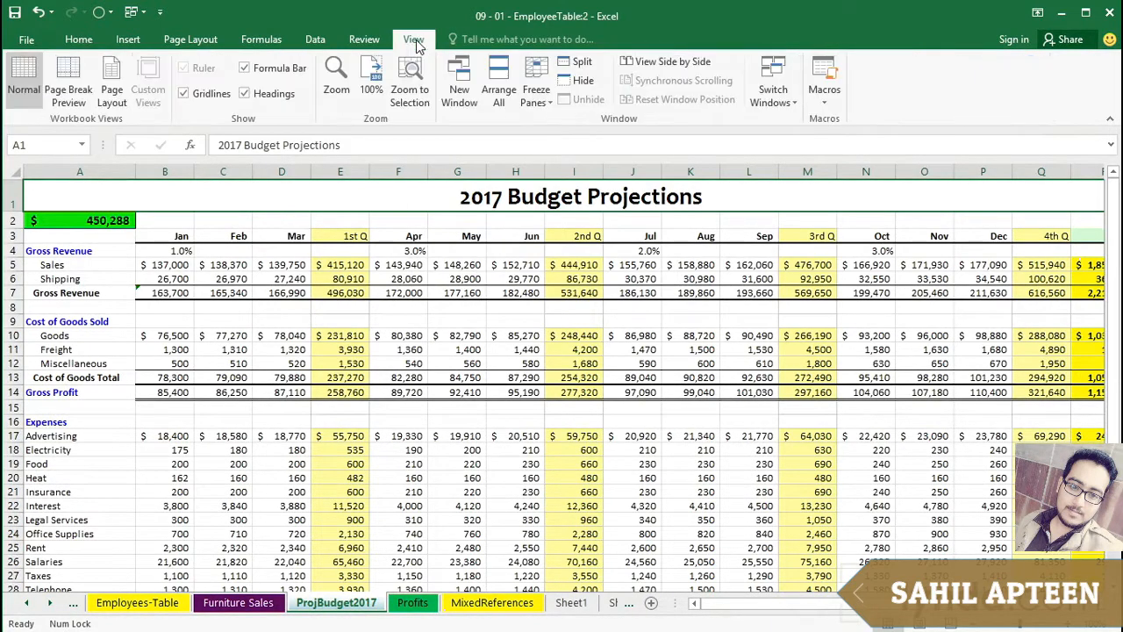
click(455, 75)
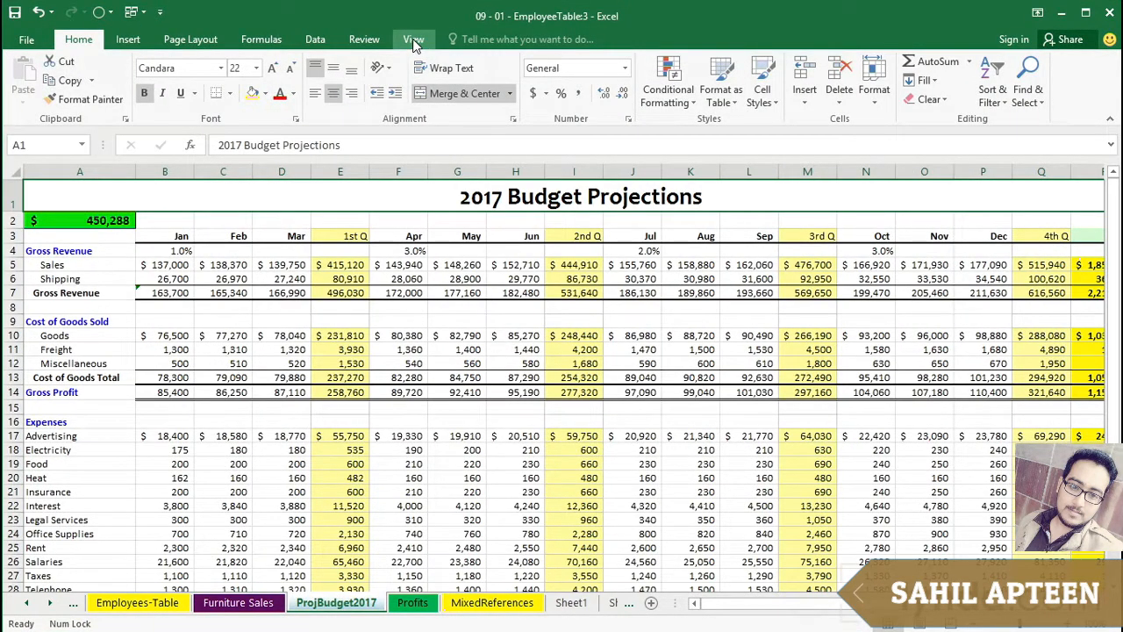
click(414, 42)
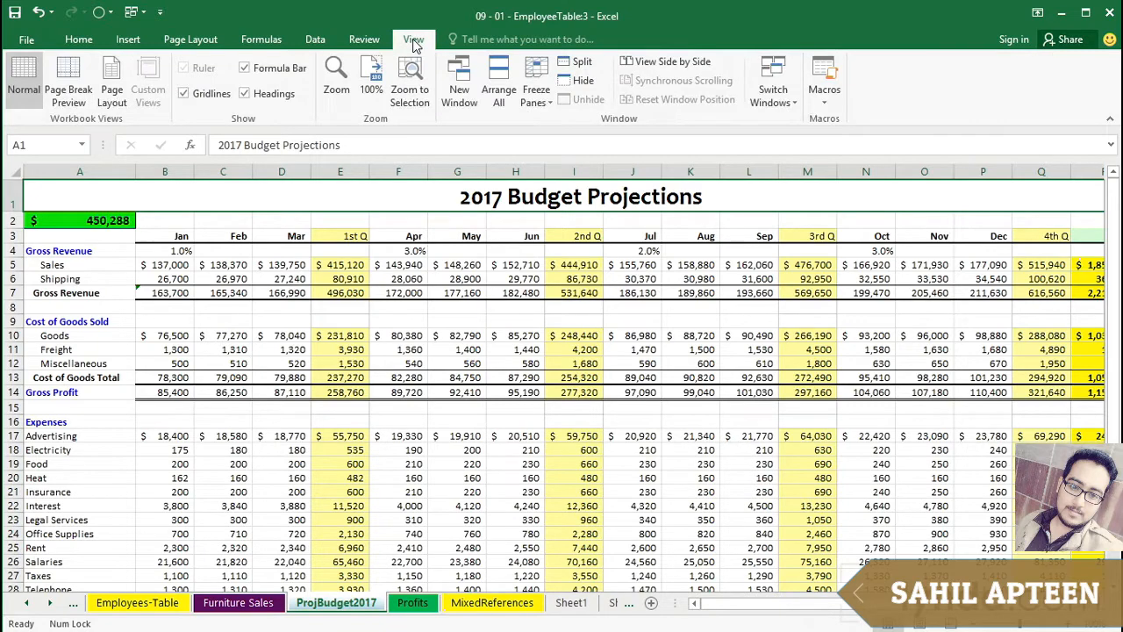
click(455, 75)
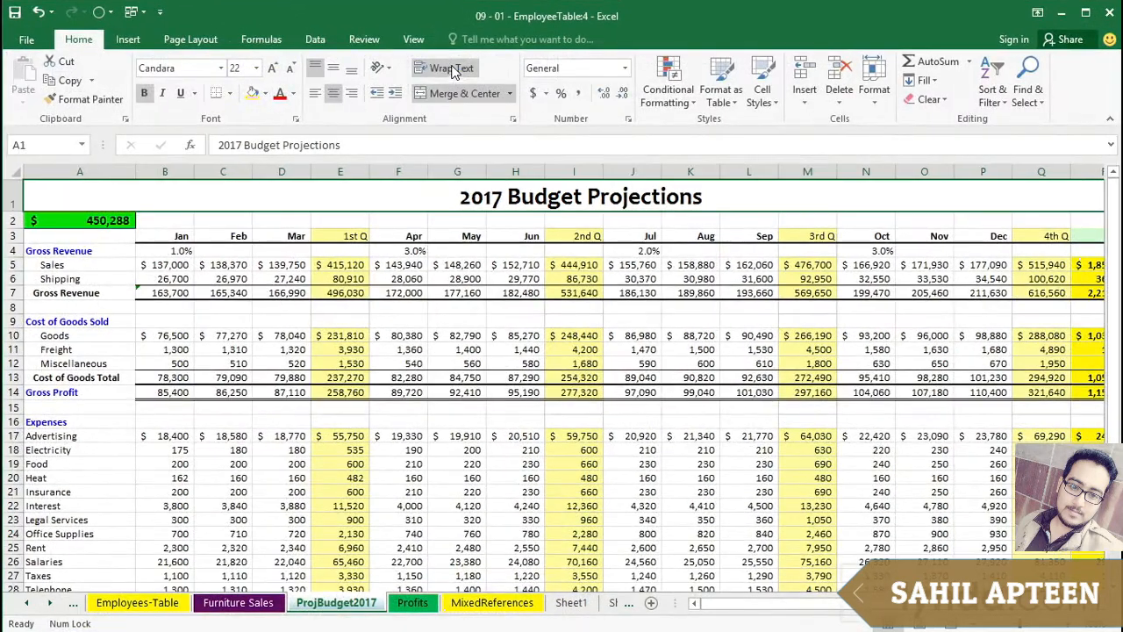
Step: Arrange the four EmployeeTable windows as Tiled, with only windows of the active workbook included
click(414, 41)
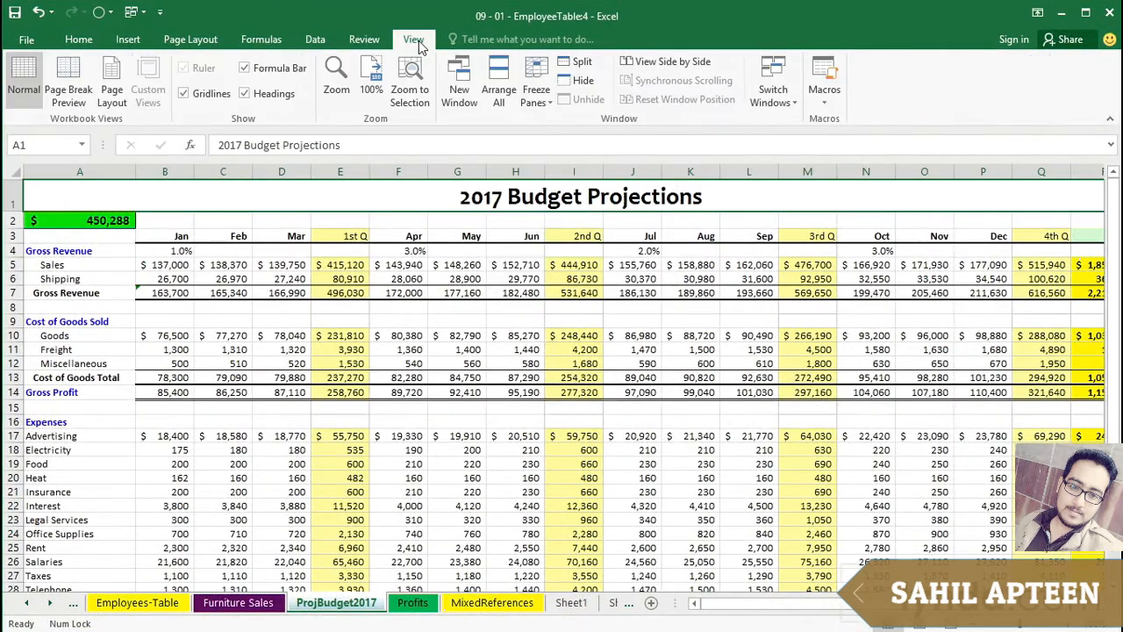
click(494, 79)
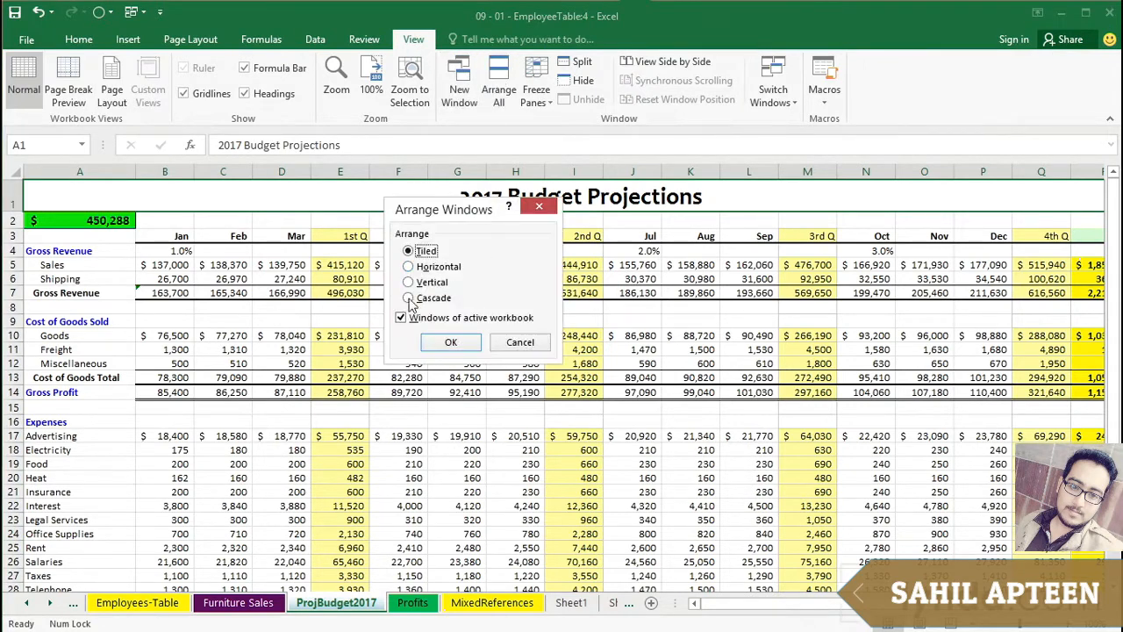
click(451, 342)
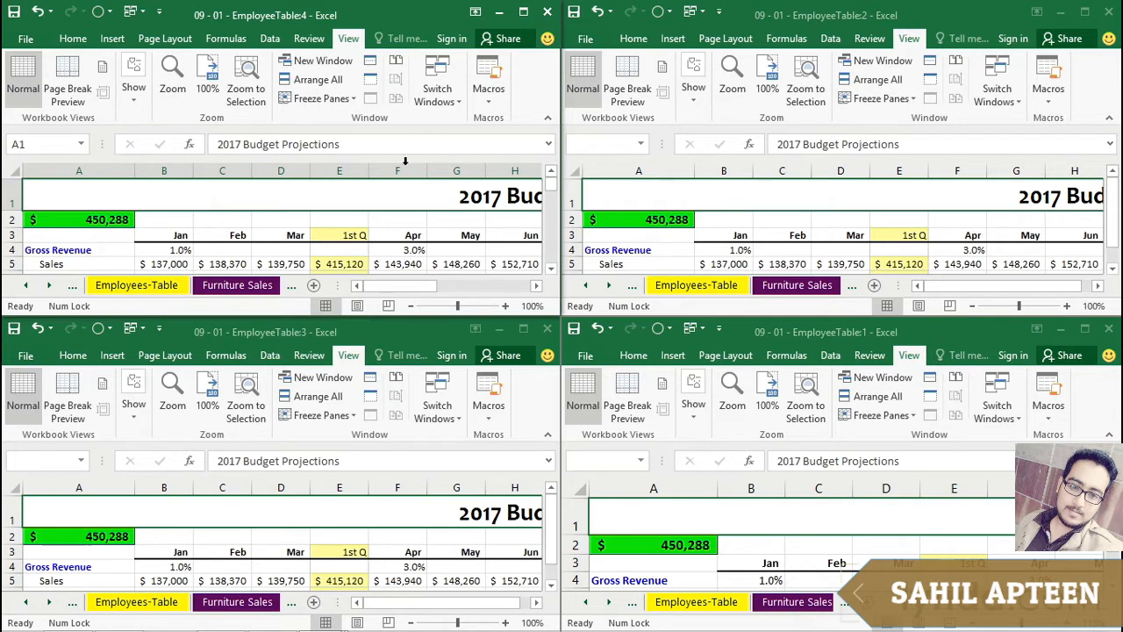
Step: Collapse the ribbon in each of the four tiled EmployeeTable windows
double_click(350, 39)
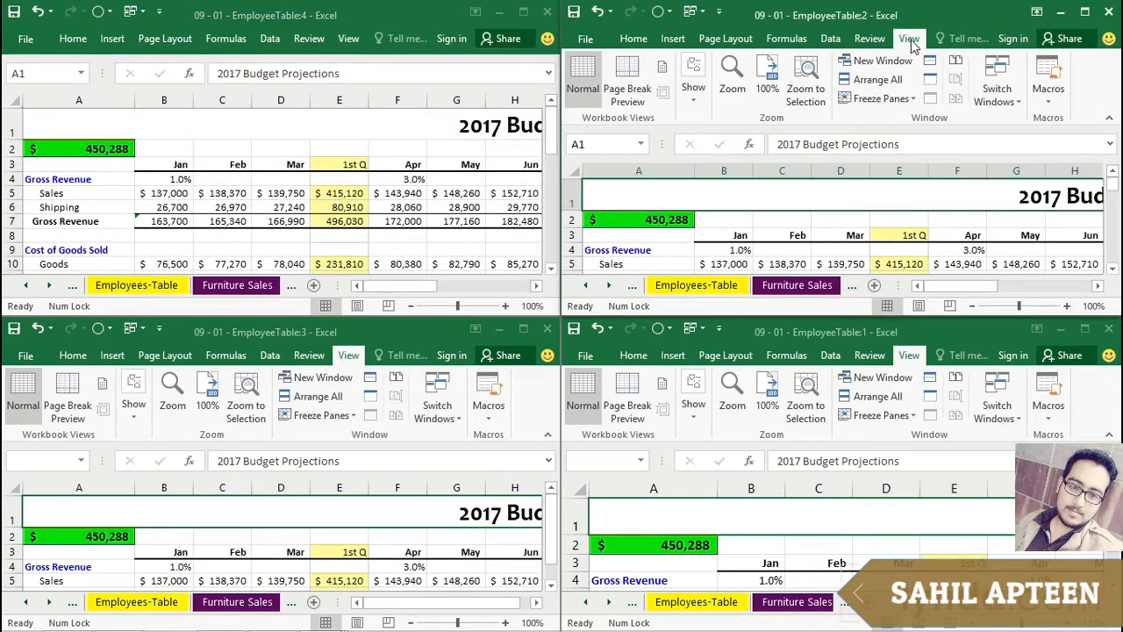
double_click(910, 38)
click(349, 360)
double_click(349, 357)
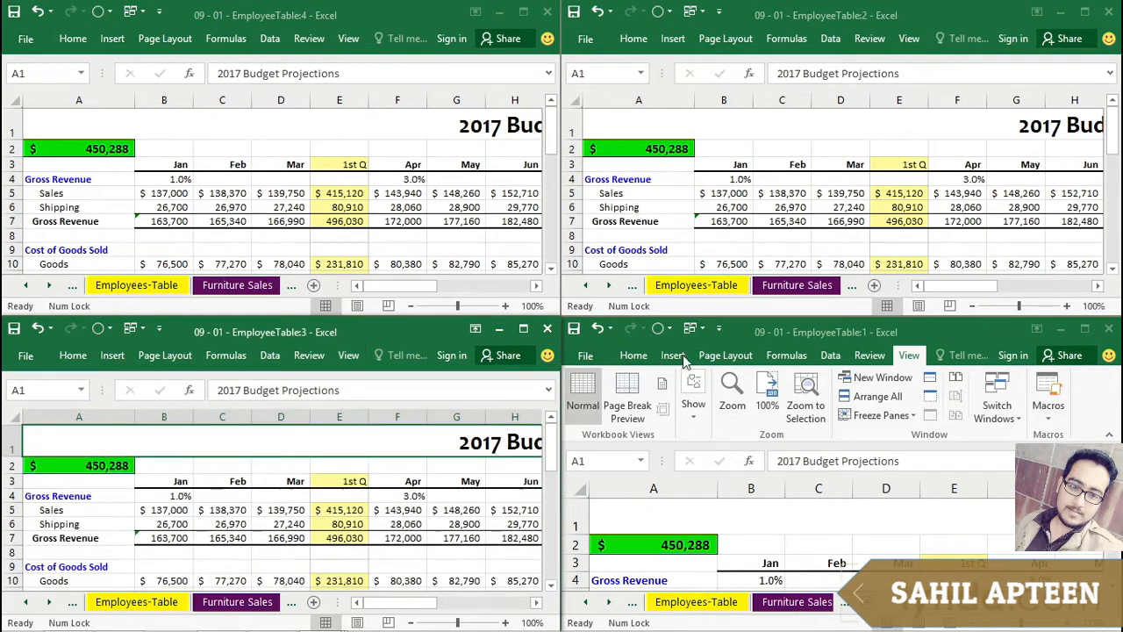
click(910, 357)
double_click(909, 356)
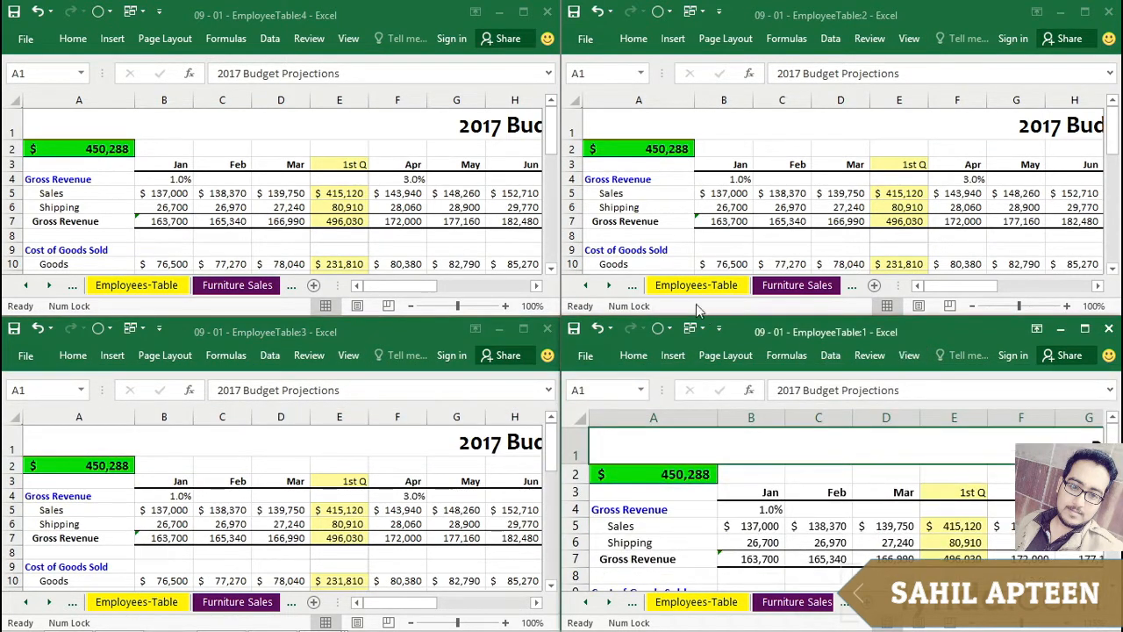
Step: Show the Employees-Table sheet in the EmployeeTable:4 window and the Furniture Sales sheet in the EmployeeTable:2 window
click(167, 290)
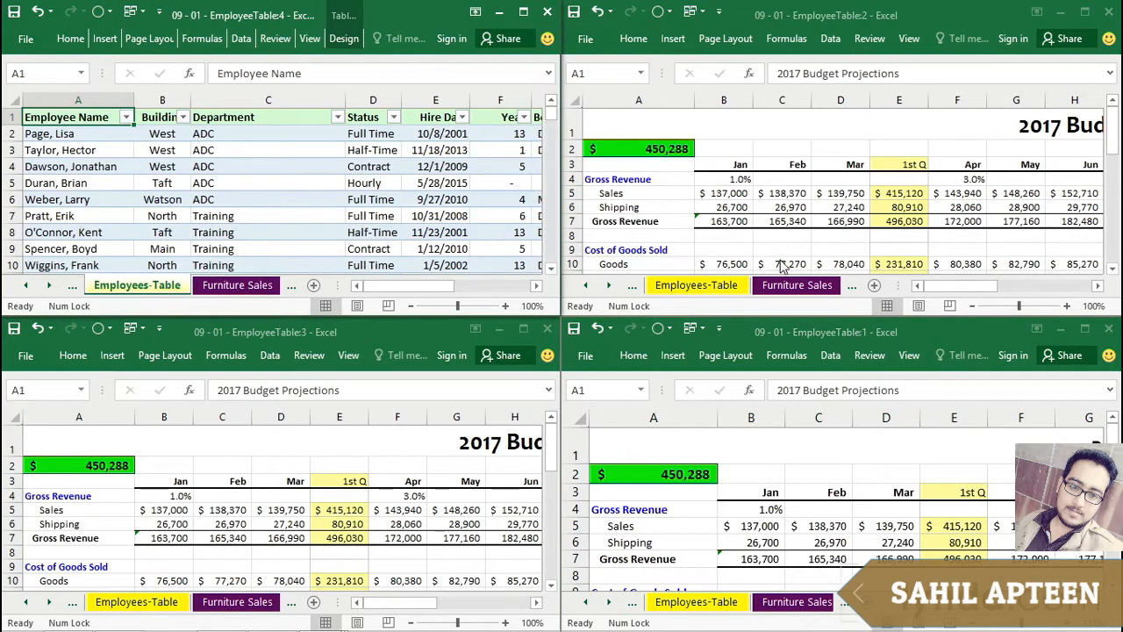
click(799, 288)
click(799, 288)
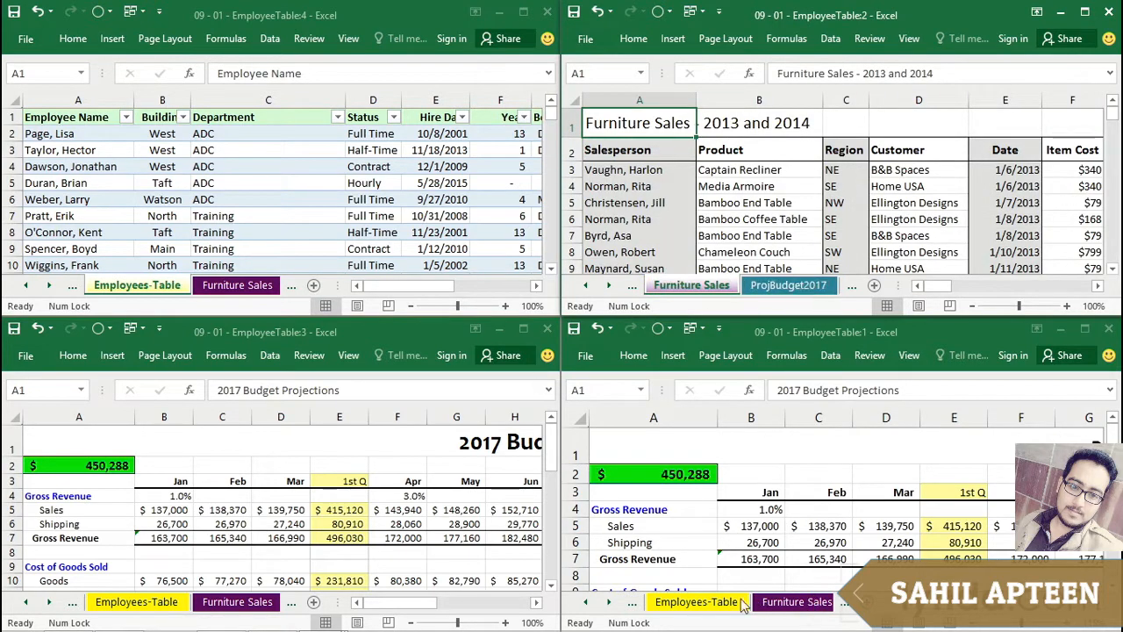
Step: Show the MixedReferences sheet in the EmployeeTable:1 window
click(609, 603)
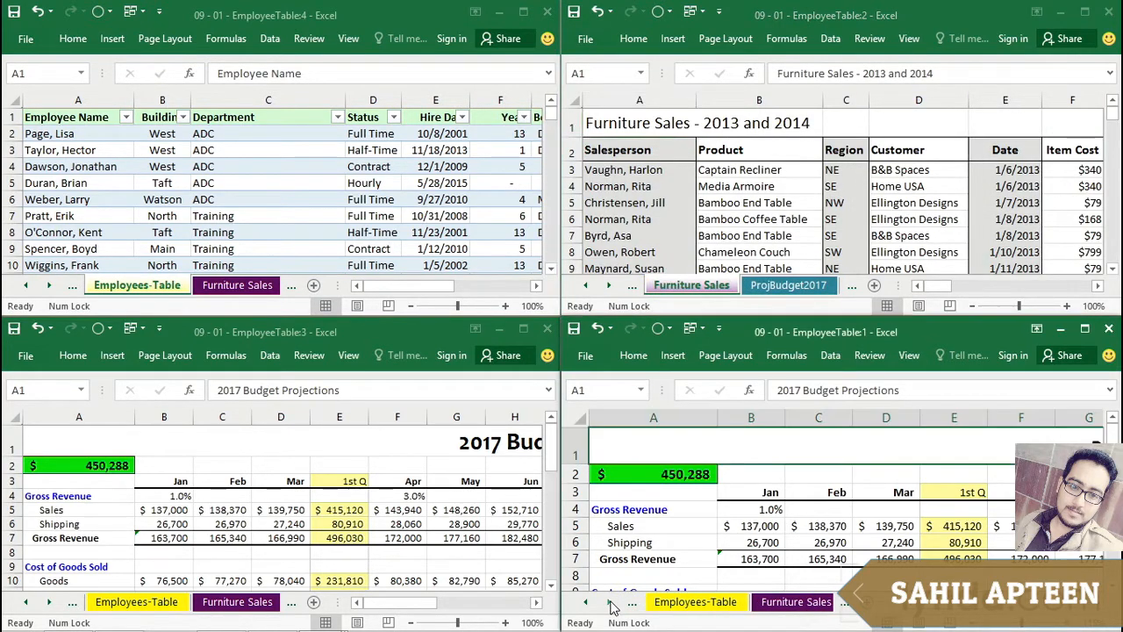
click(609, 604)
click(609, 604)
click(609, 604)
click(609, 604)
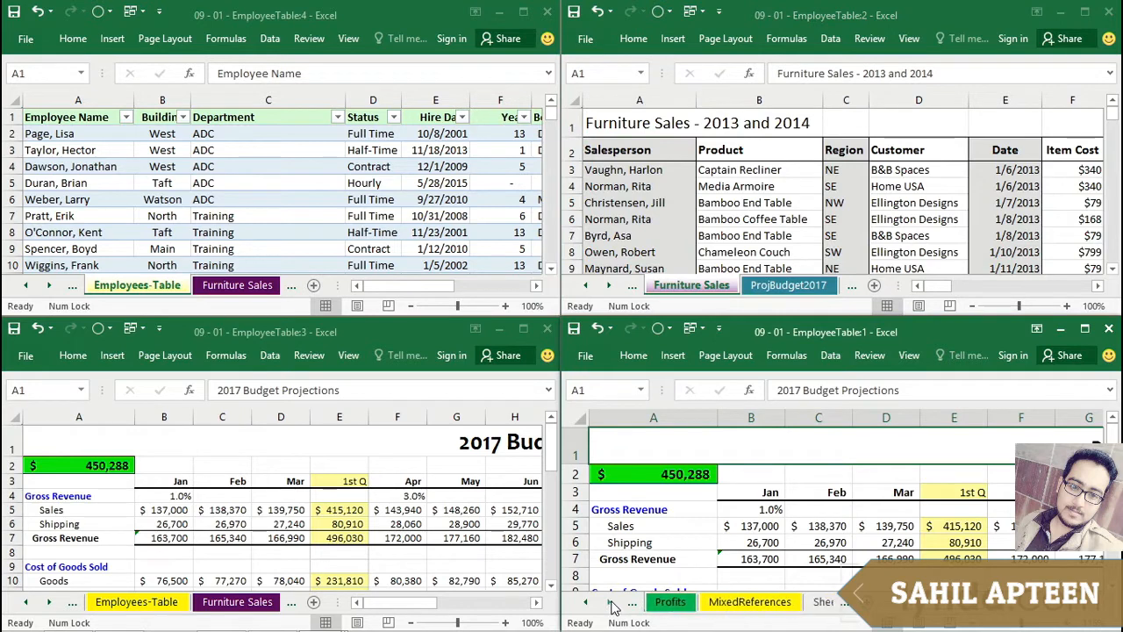
click(749, 602)
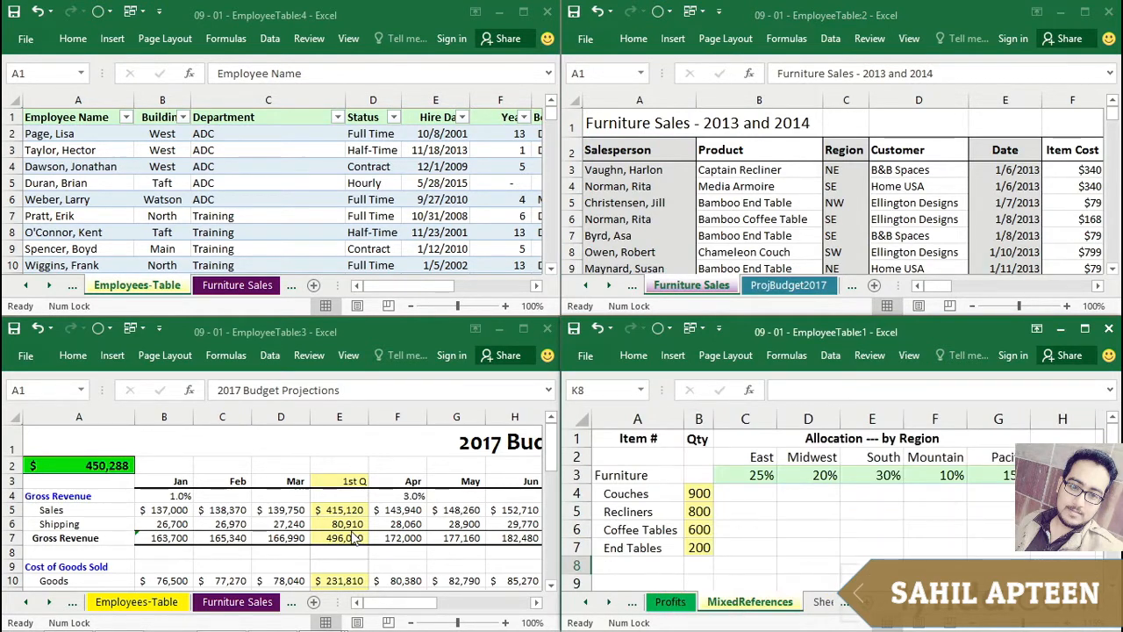
Step: Show the Profits sheet with cell F5 selected in the EmployeeTable:3 window, and make EmployeeTable:1 the active window
click(29, 602)
click(48, 603)
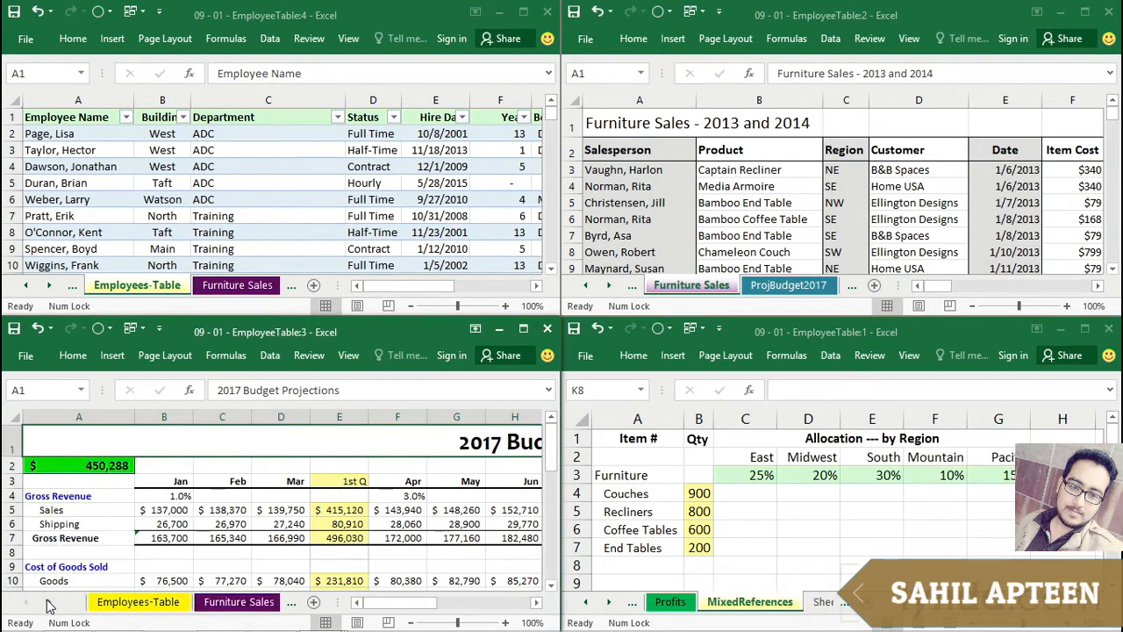
click(48, 603)
click(49, 603)
click(121, 603)
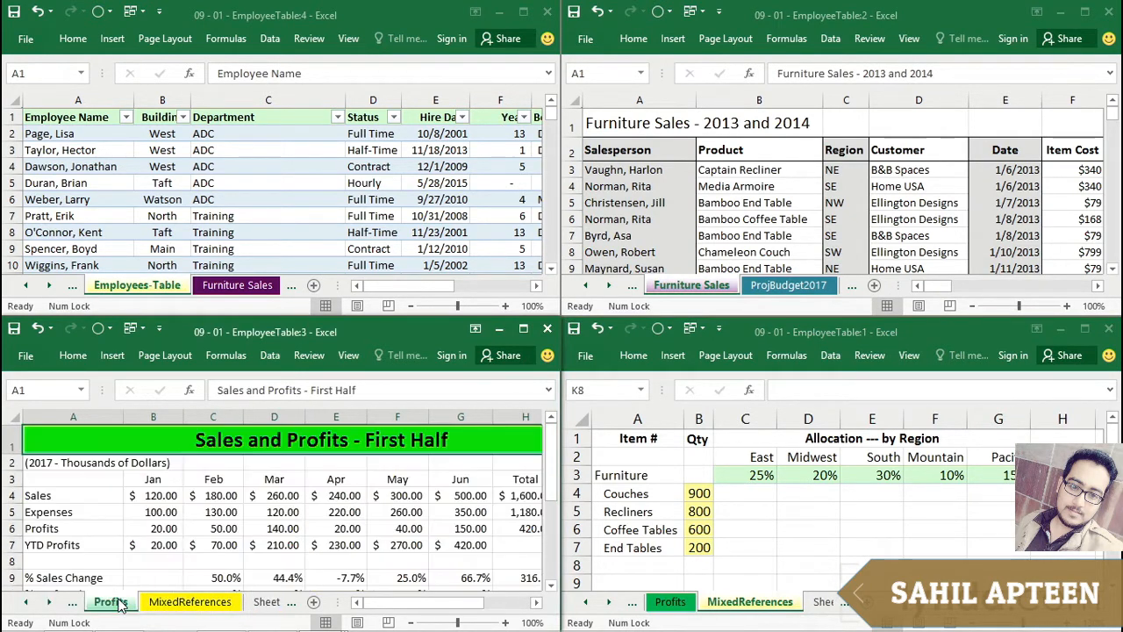
click(403, 509)
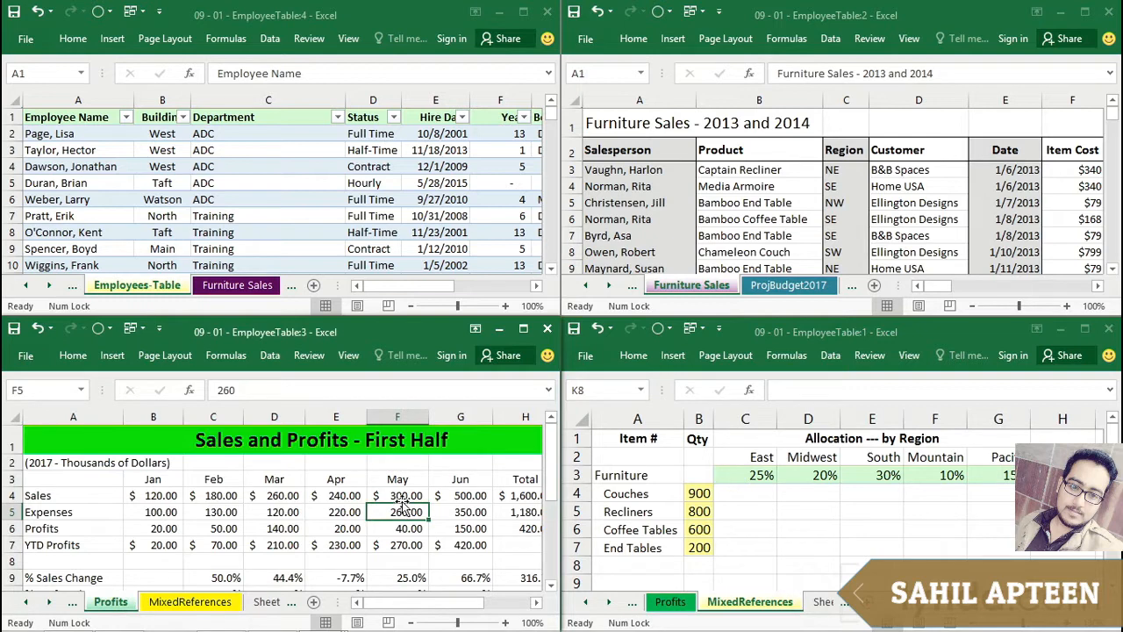
click(813, 493)
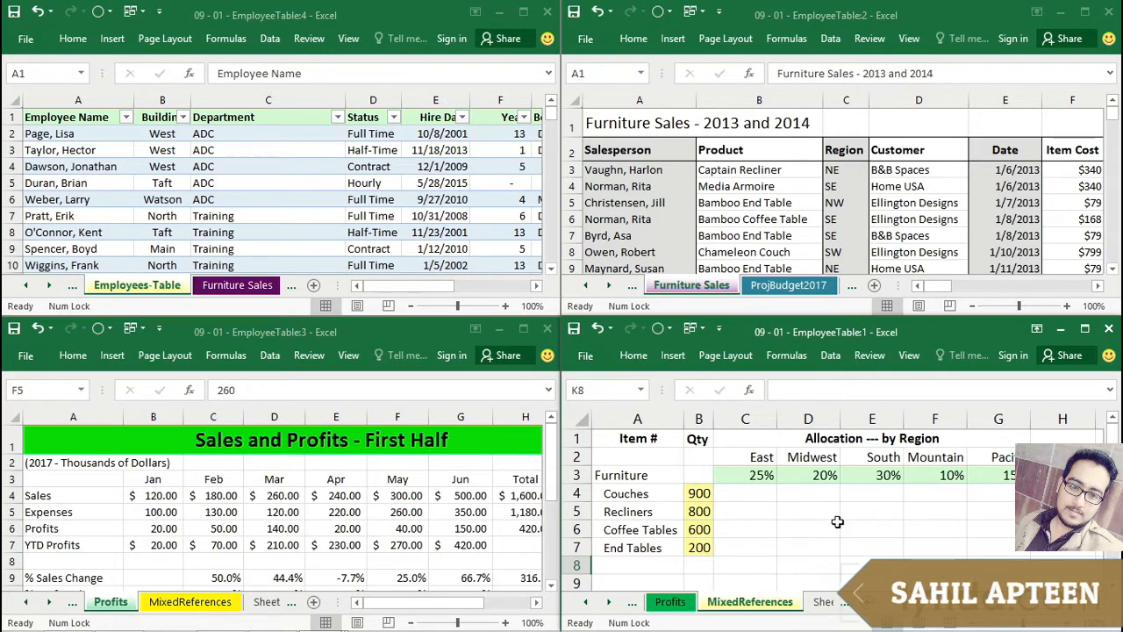
Step: Close the other three EmployeeTable windows and maximize the remaining one showing the Employees-Table sheet
click(330, 181)
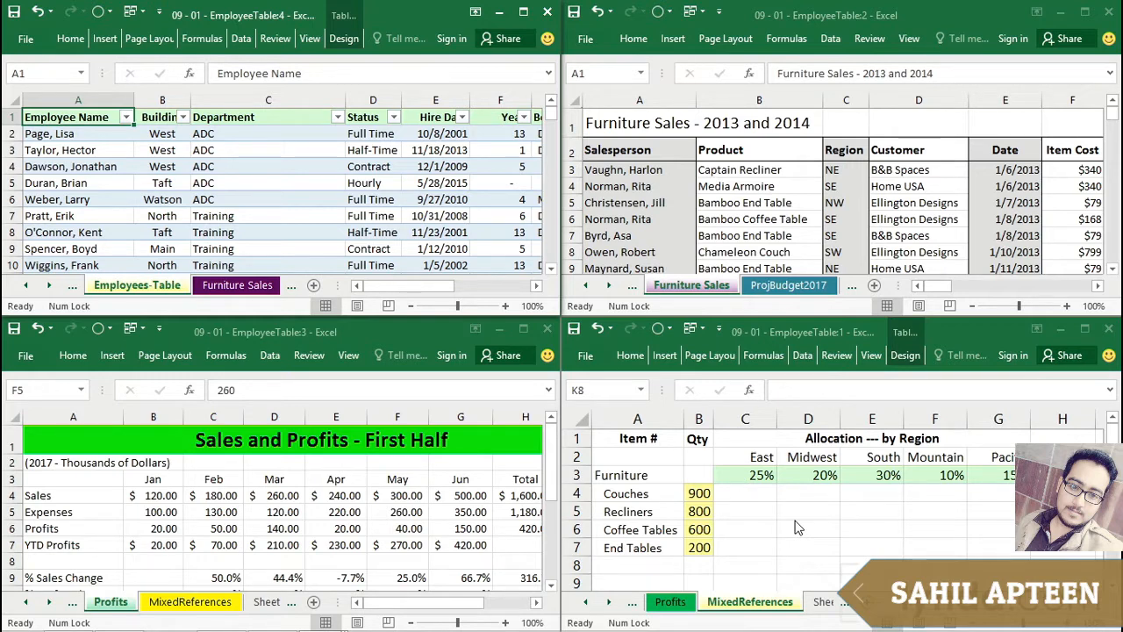
click(1109, 332)
click(1110, 332)
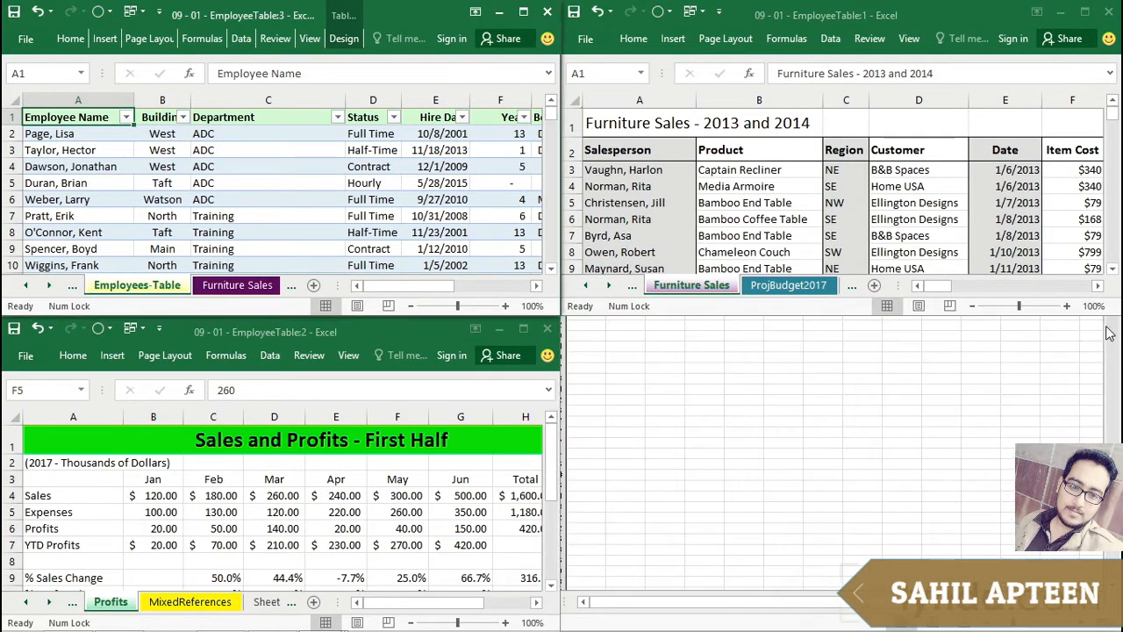
click(547, 330)
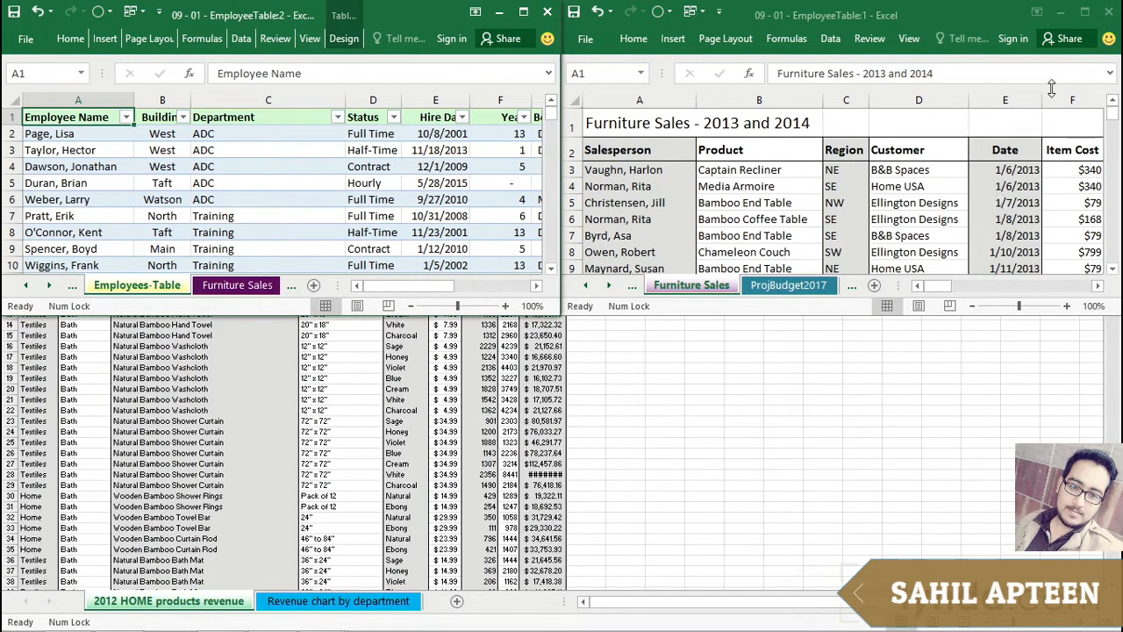
click(1109, 16)
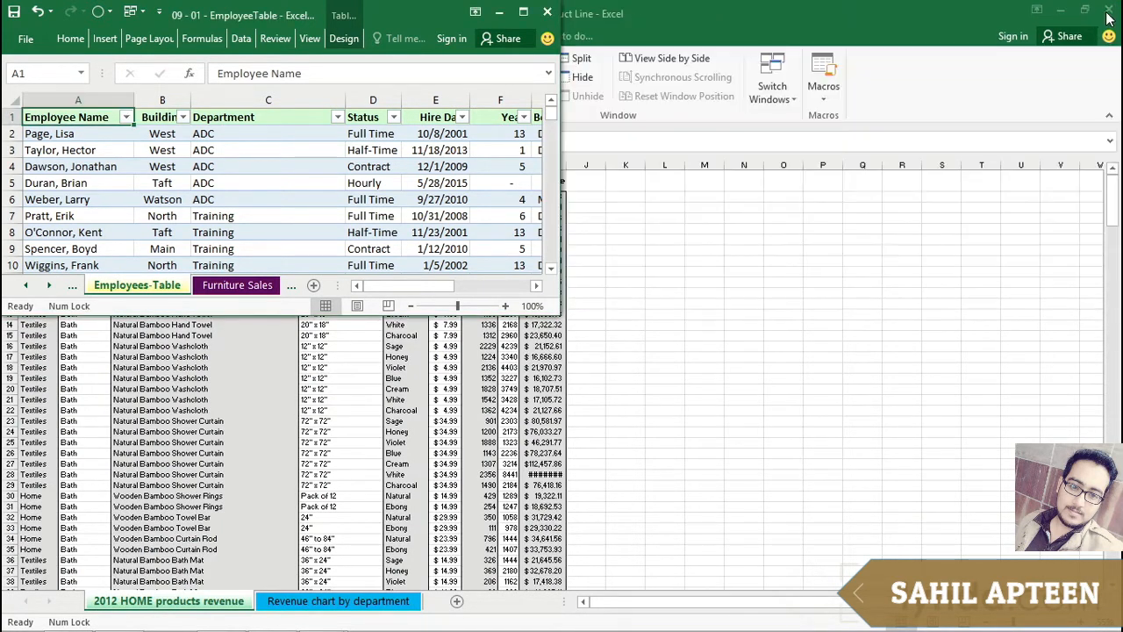
click(523, 11)
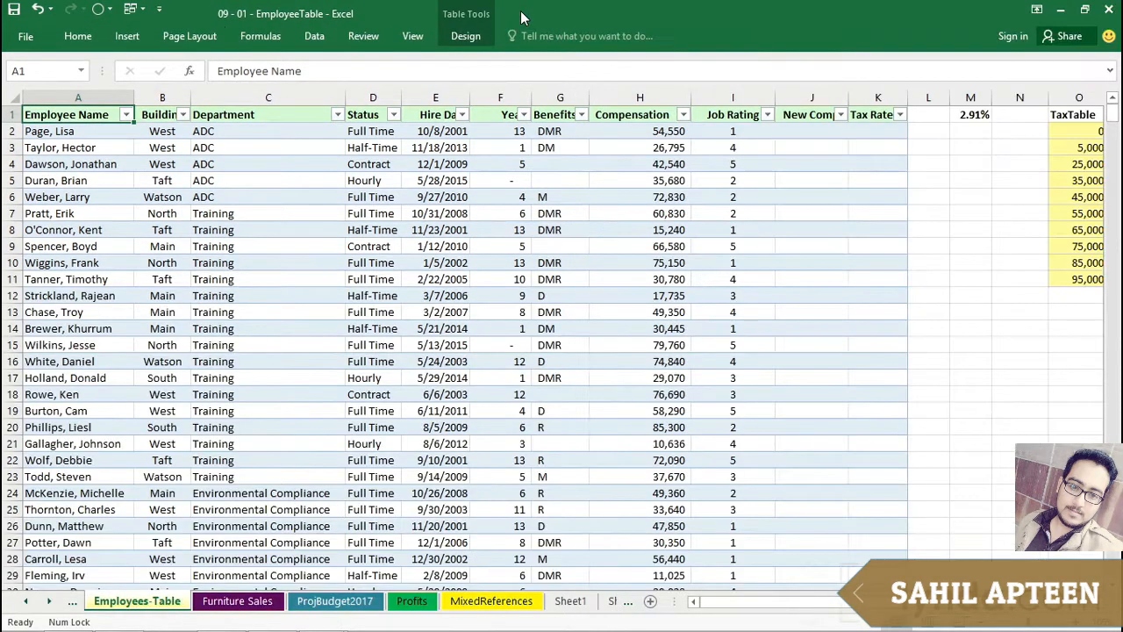
click(559, 180)
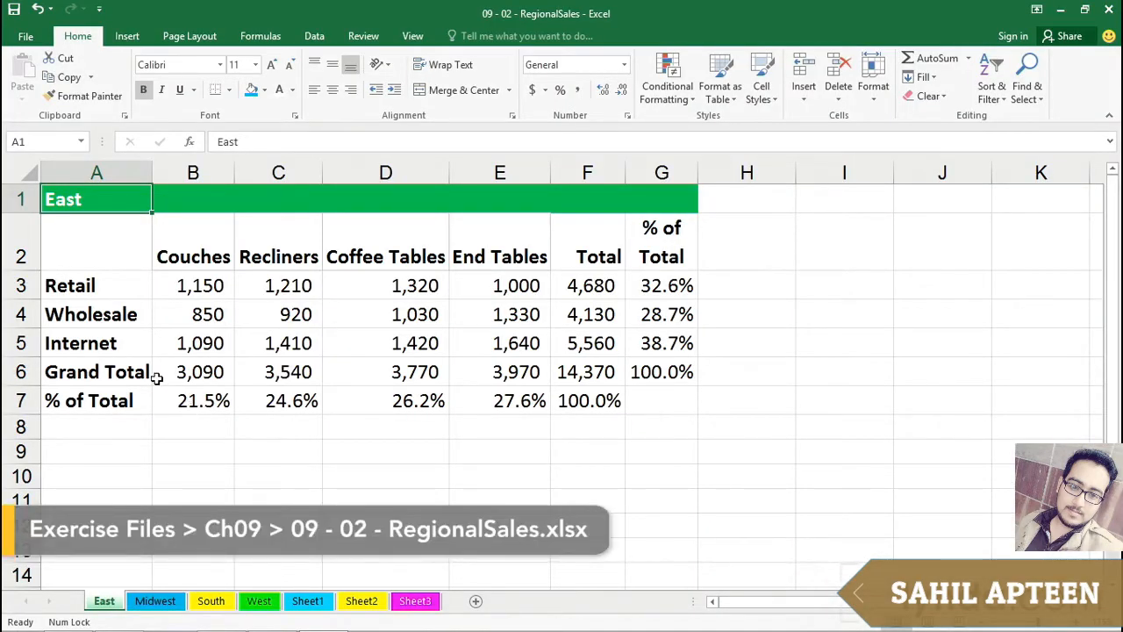
Step: Look through the Midwest, South, West, Sheet1, Sheet2 and Sheet3 worksheets of the RegionalSales workbook
click(155, 602)
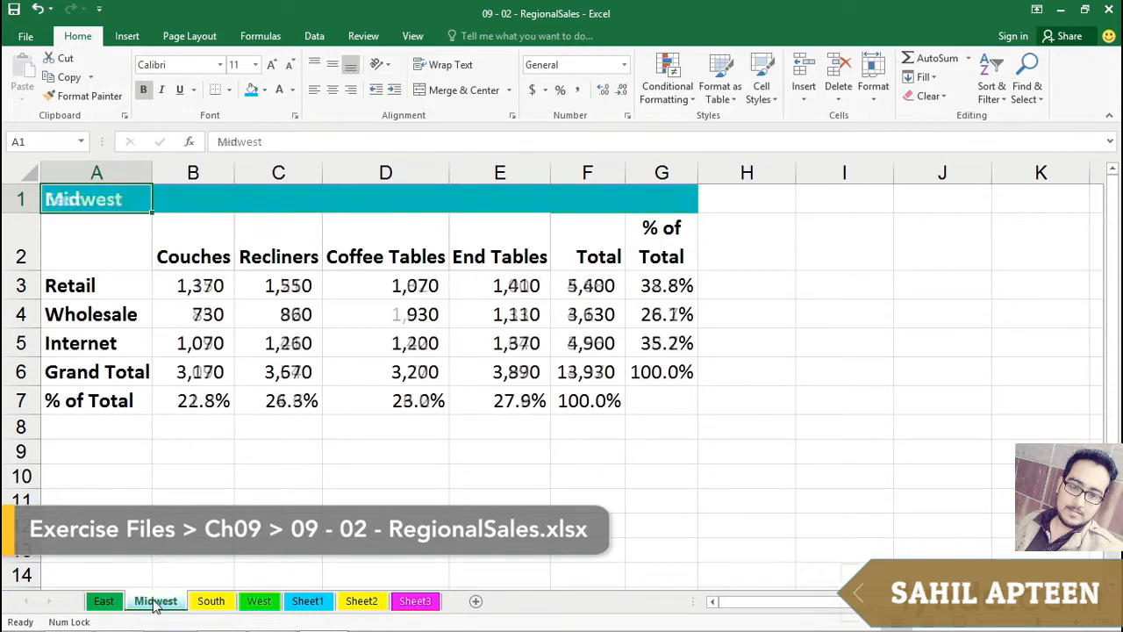
click(211, 602)
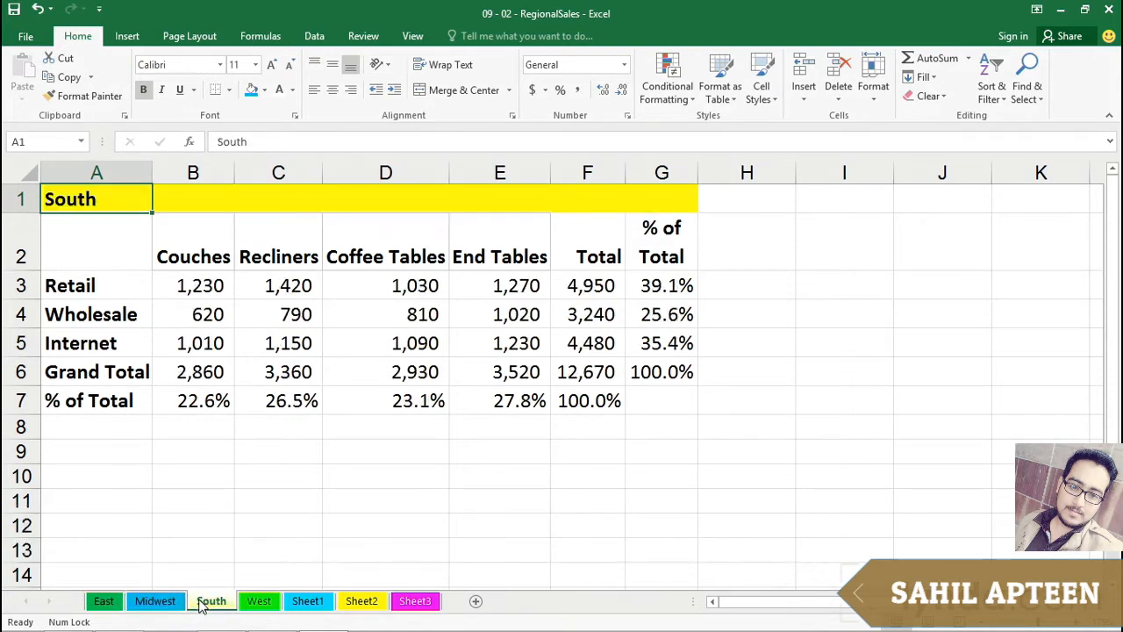
click(256, 606)
click(311, 602)
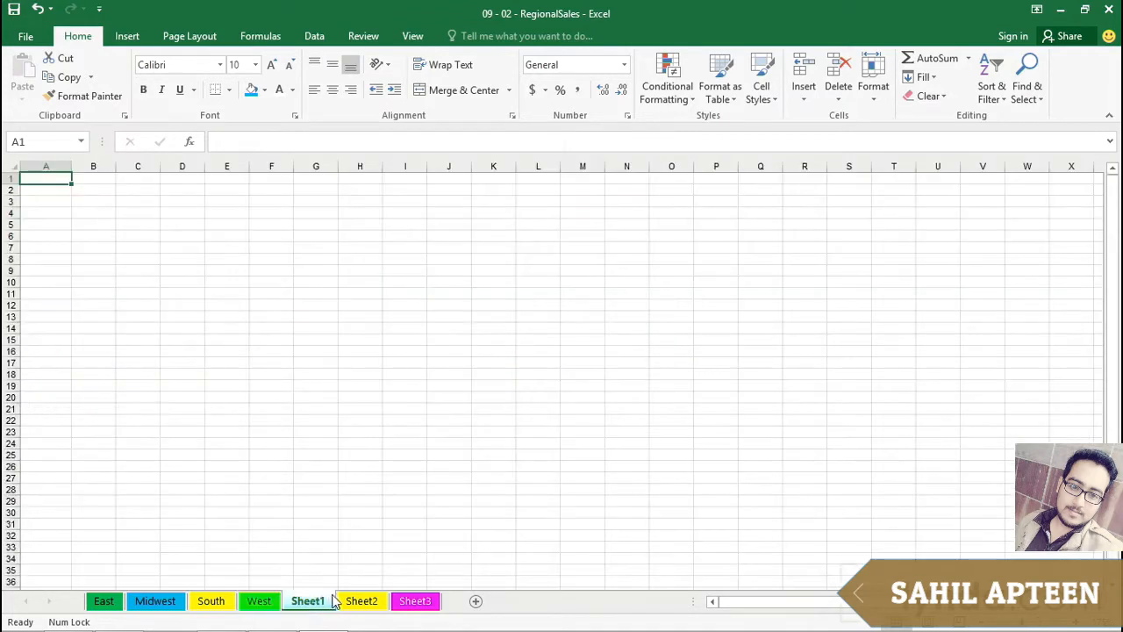
click(358, 604)
click(415, 602)
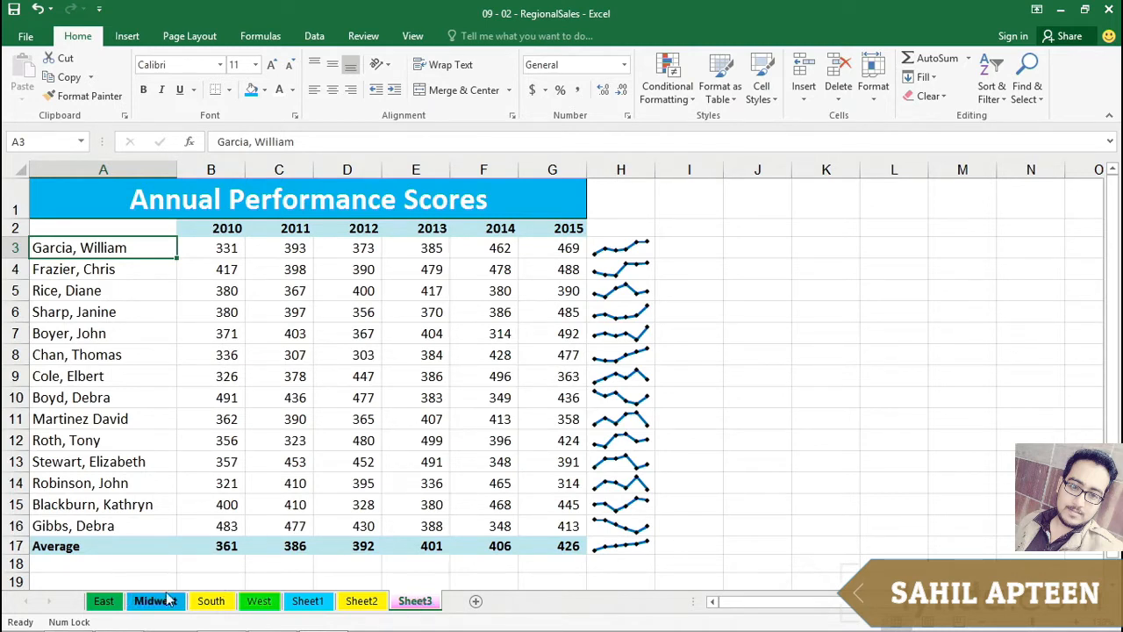
right_click(412, 604)
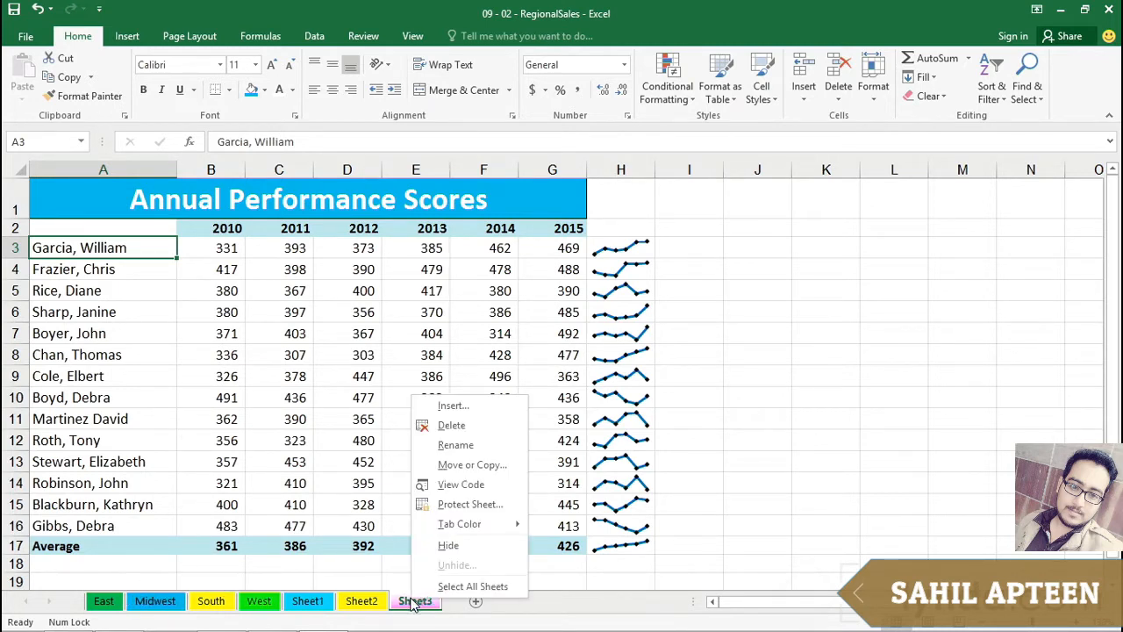
click(448, 445)
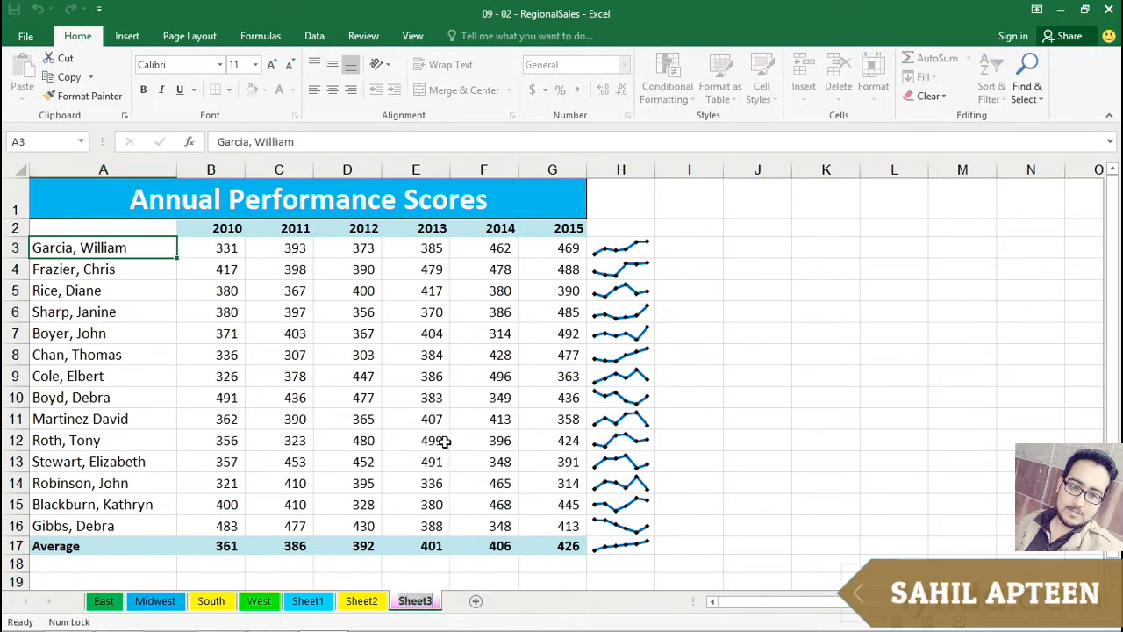
key(Return)
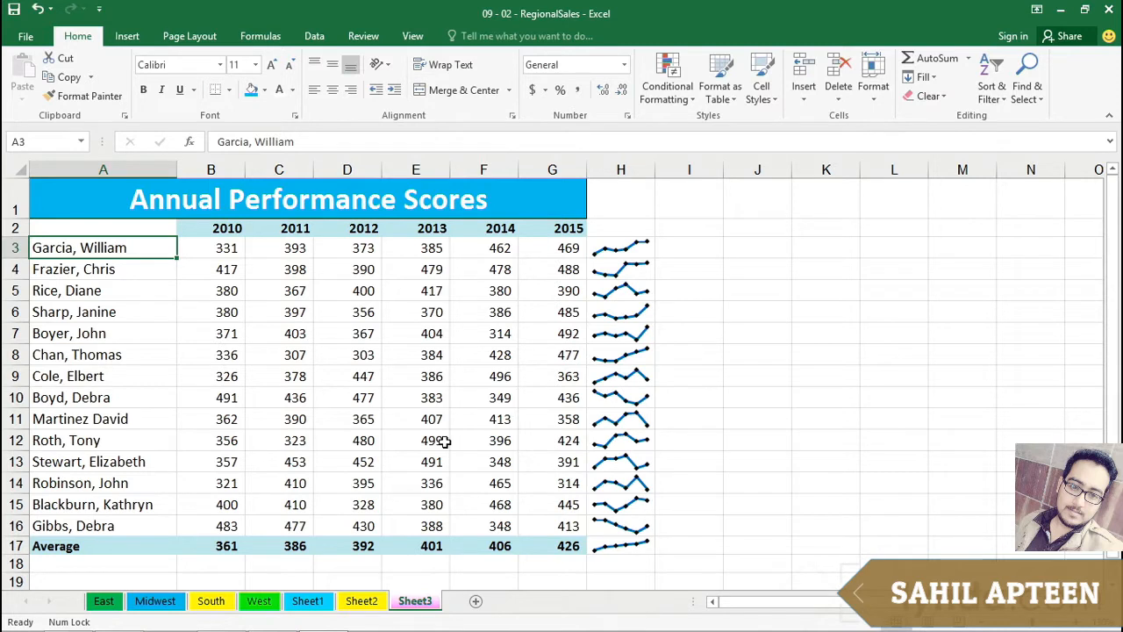
Step: Rename Sheet3, the worksheet with the annual performance scores, as "Annual Scores"
double_click(414, 600)
key(Return)
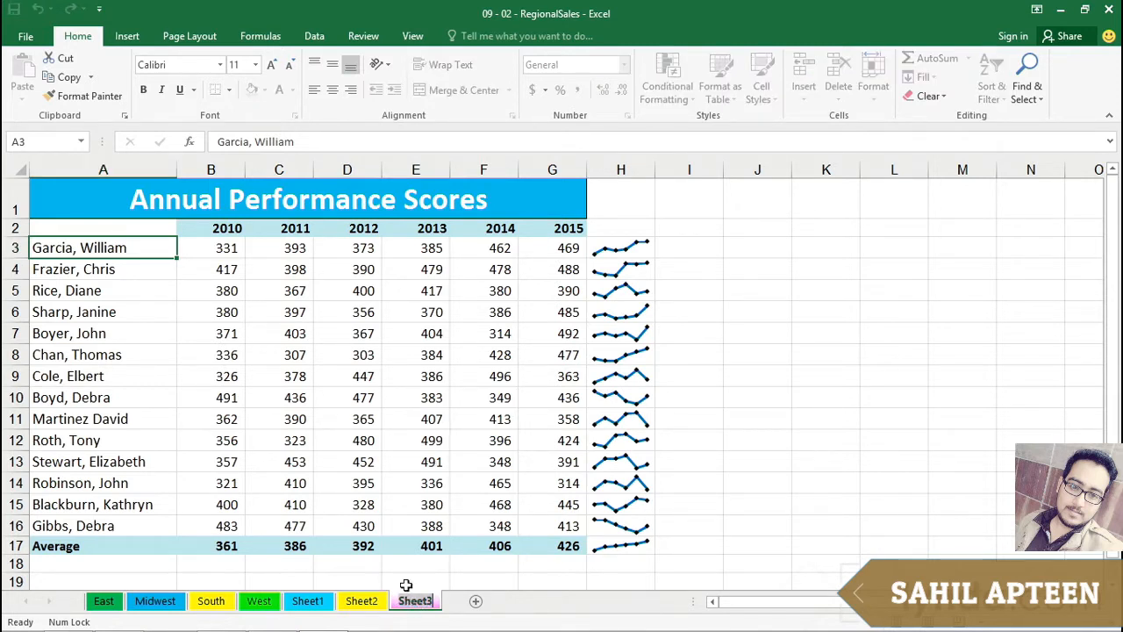
double_click(406, 600)
text(Annual)
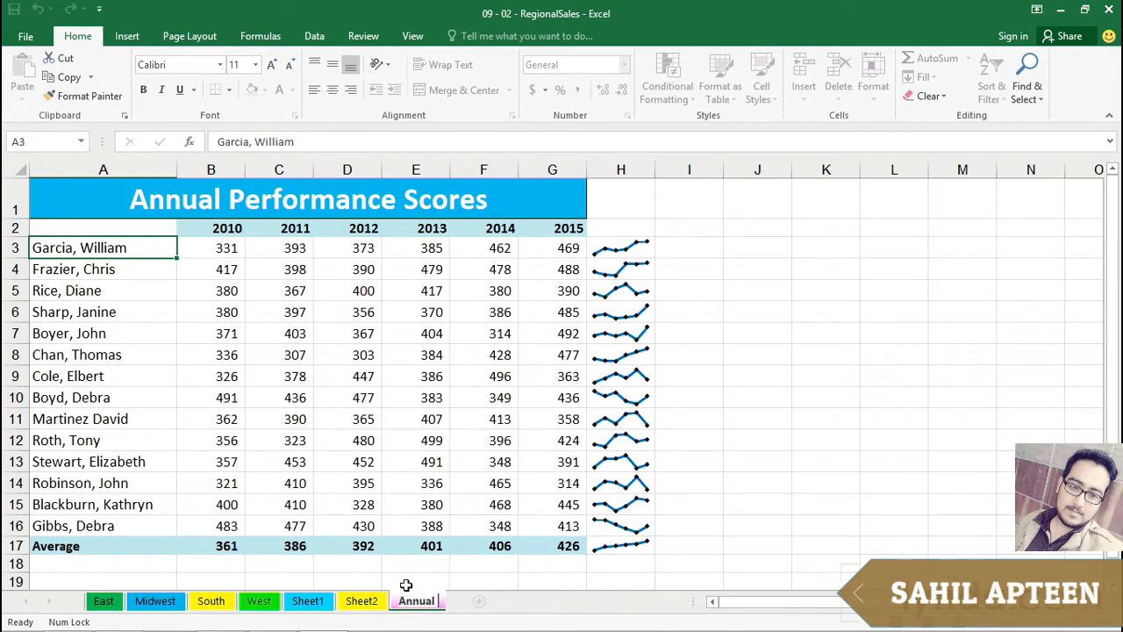
key(Return)
text(Scores)
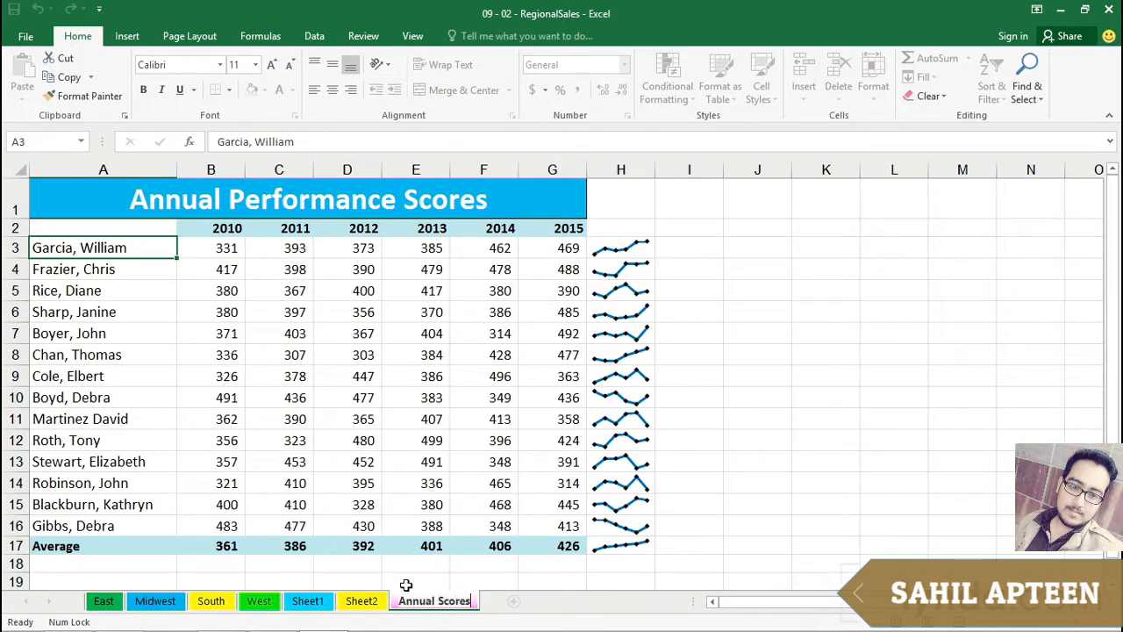
key(Return)
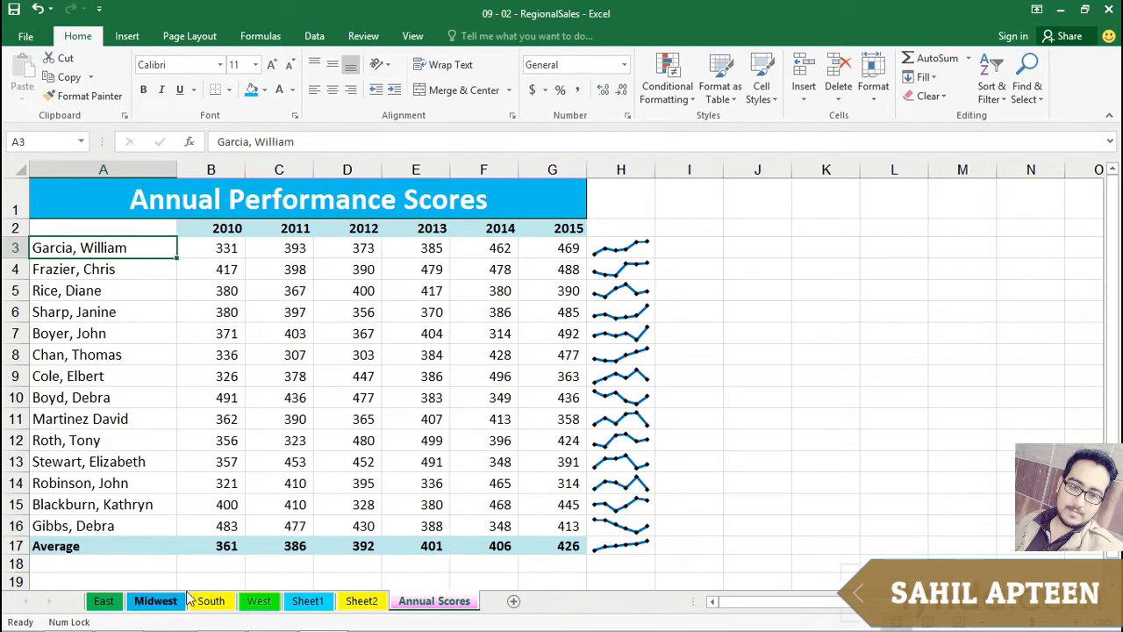
Step: View the sheet types offered for insertion at the West sheet, and close the Insert dialog without adding one
right_click(257, 602)
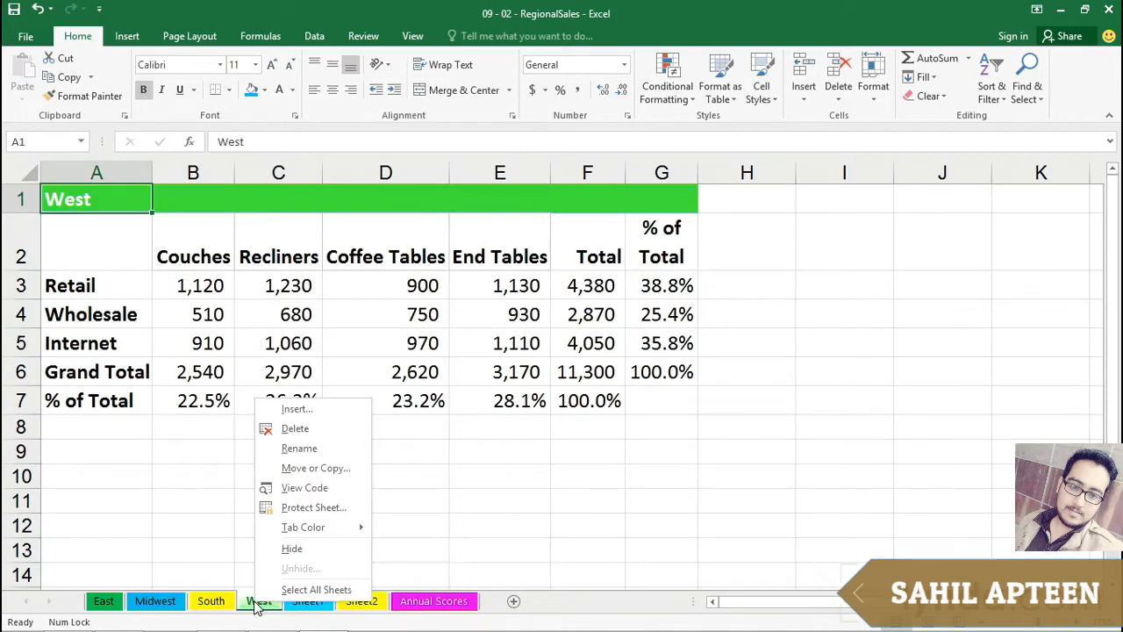
click(294, 408)
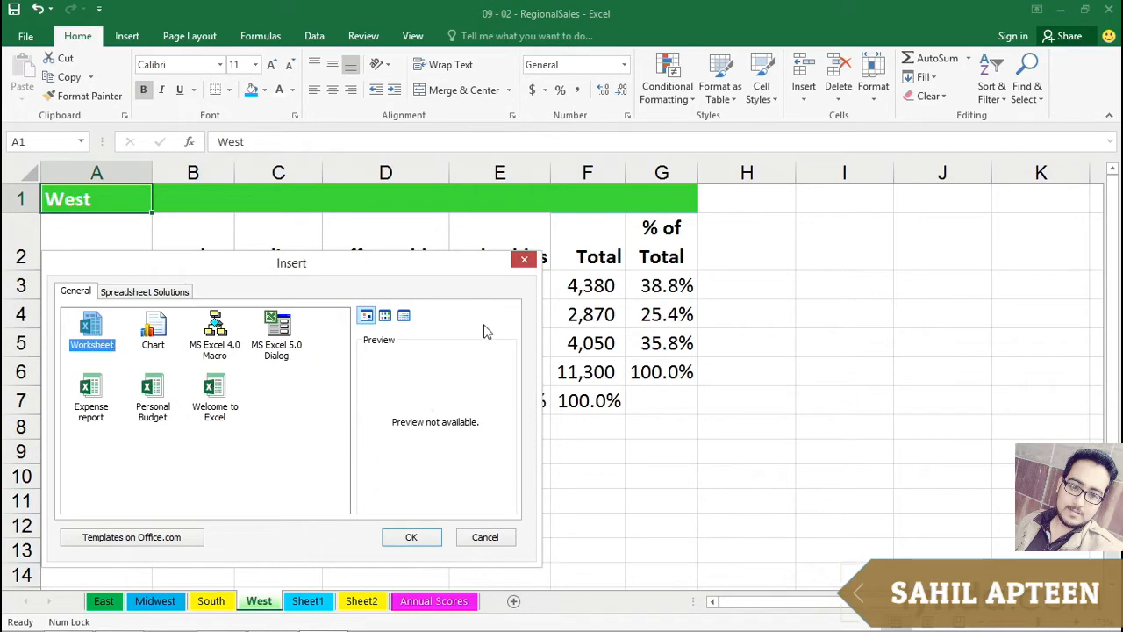
click(520, 258)
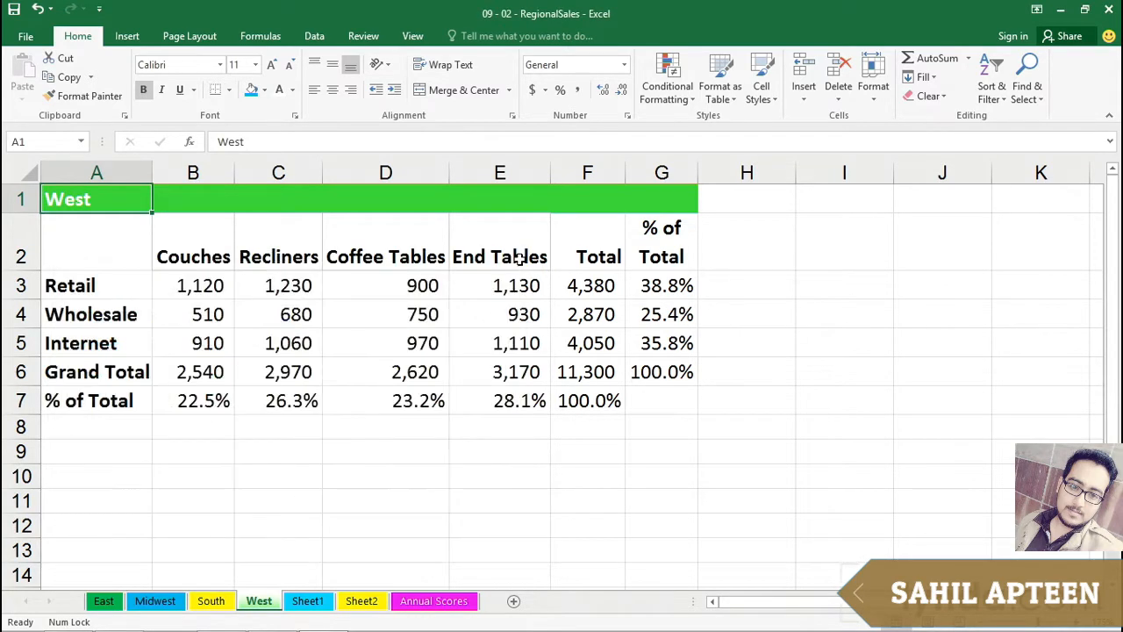
Step: Insert a new blank worksheet directly before the West sheet
click(572, 425)
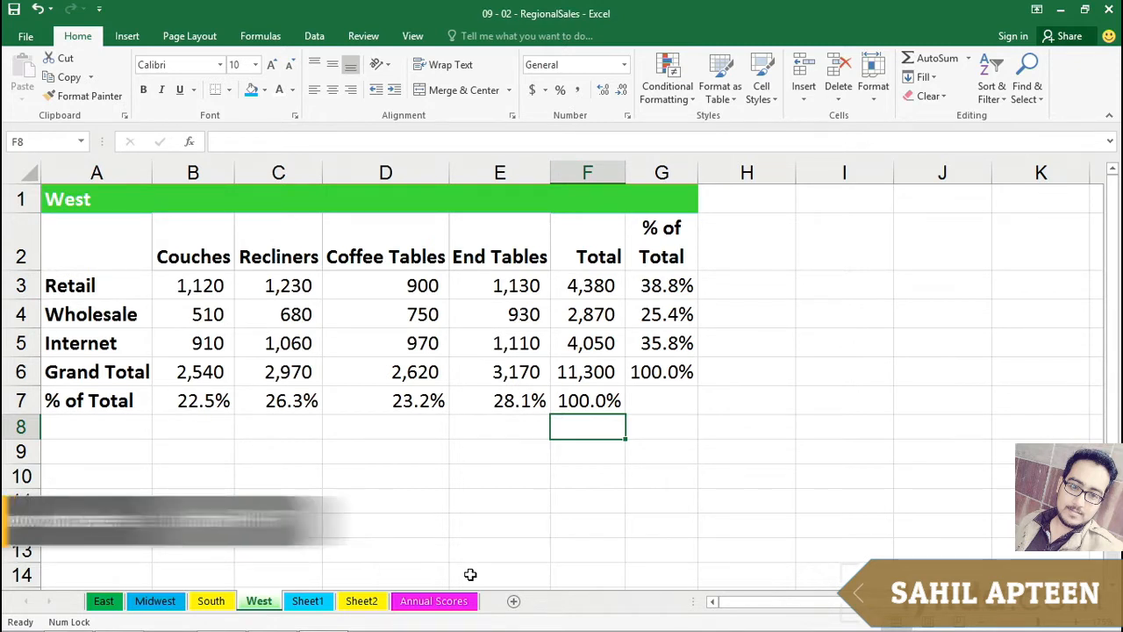
key(shift+F11)
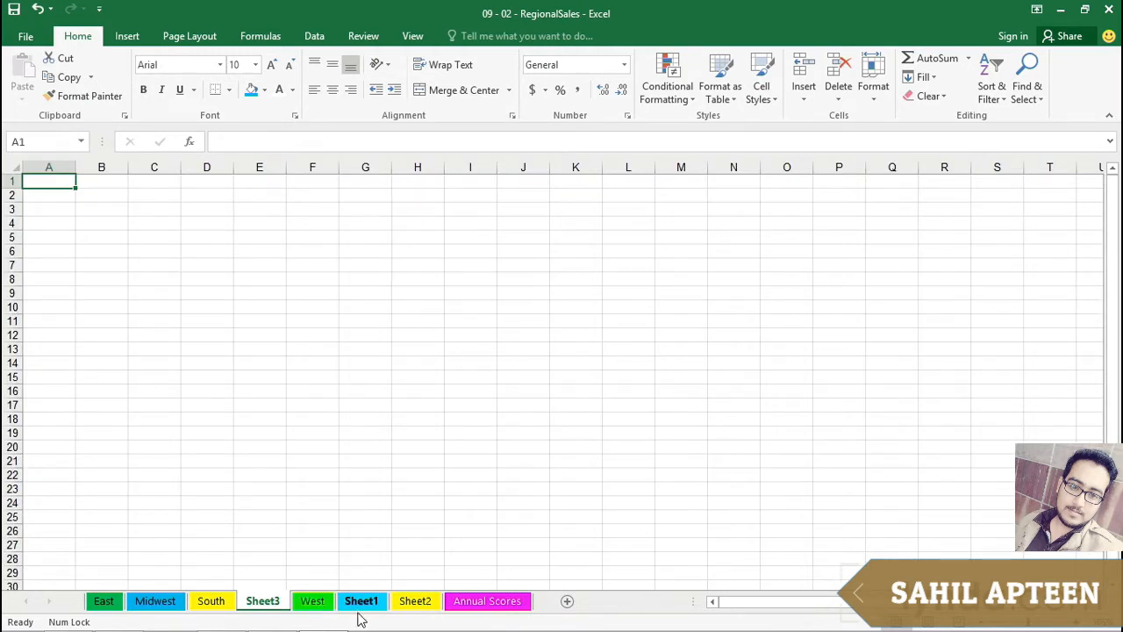
Step: Insert another blank worksheet directly after the West sheet, and delete it again
click(313, 601)
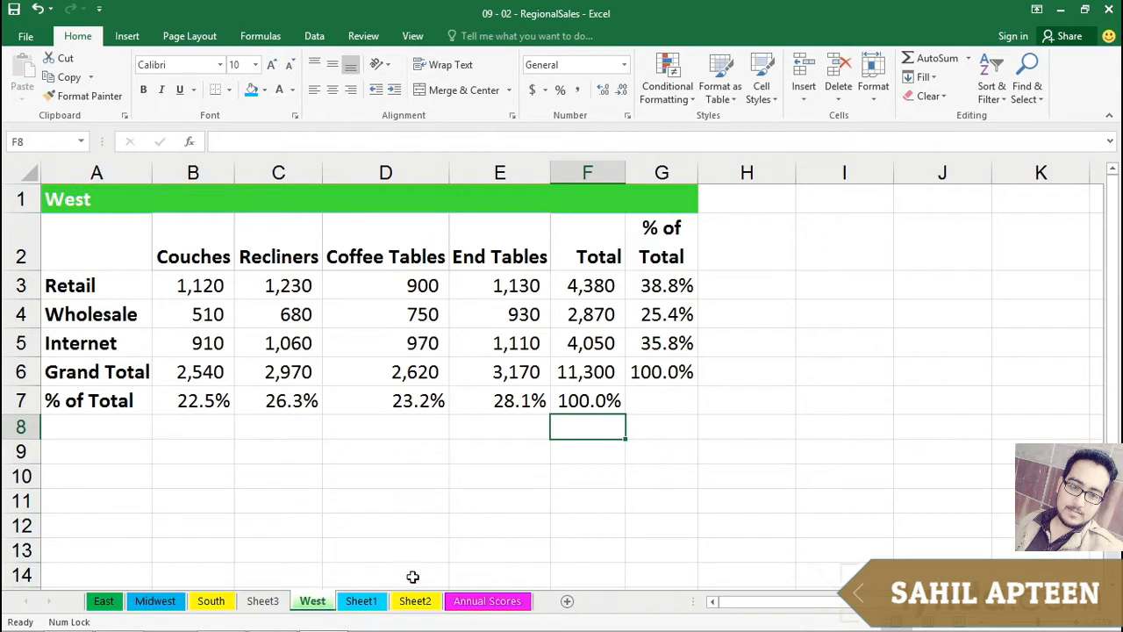
click(567, 603)
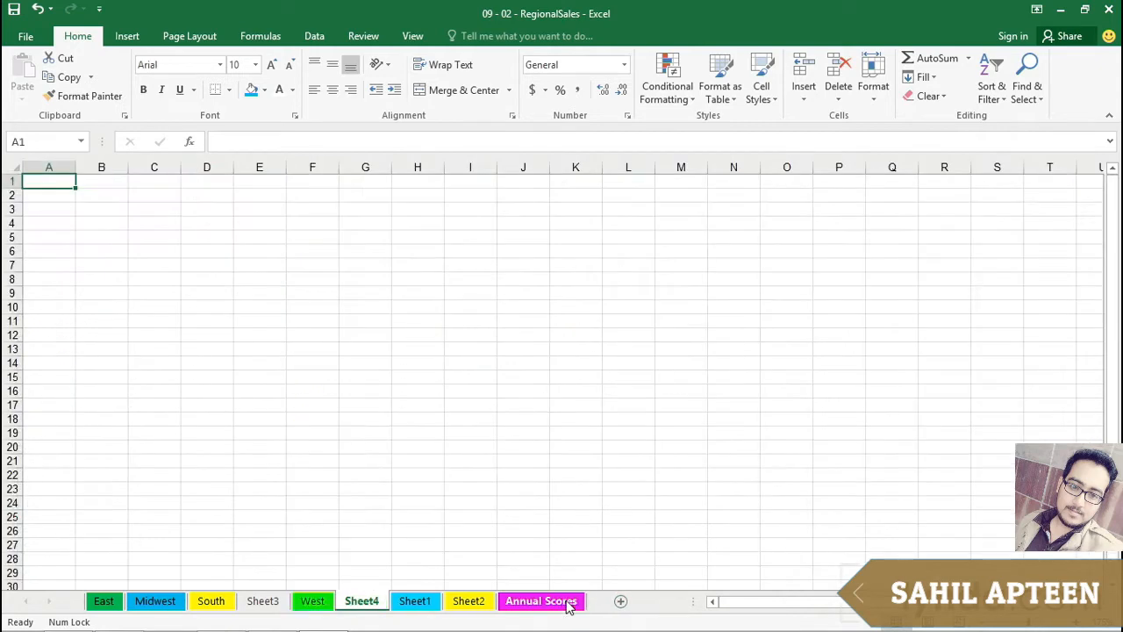
right_click(367, 602)
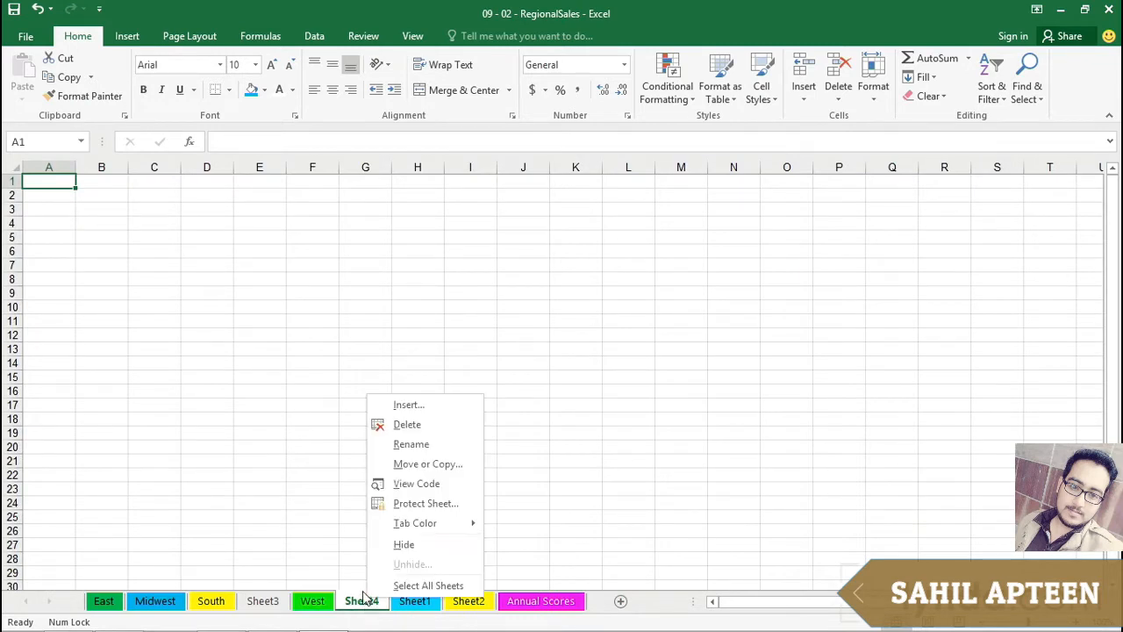
click(407, 428)
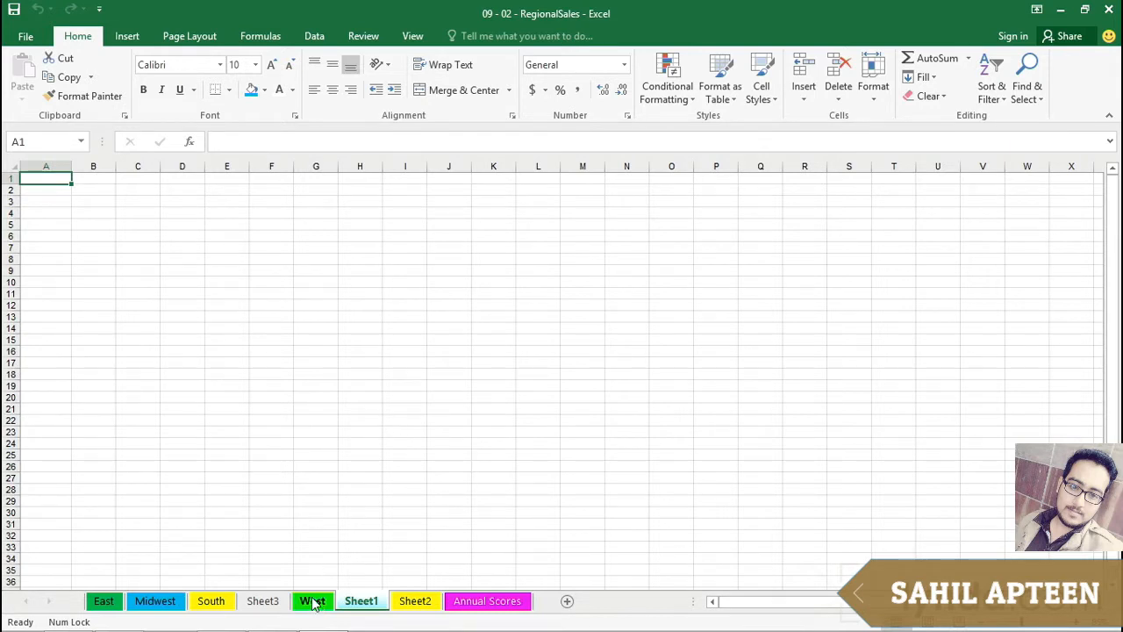
right_click(474, 605)
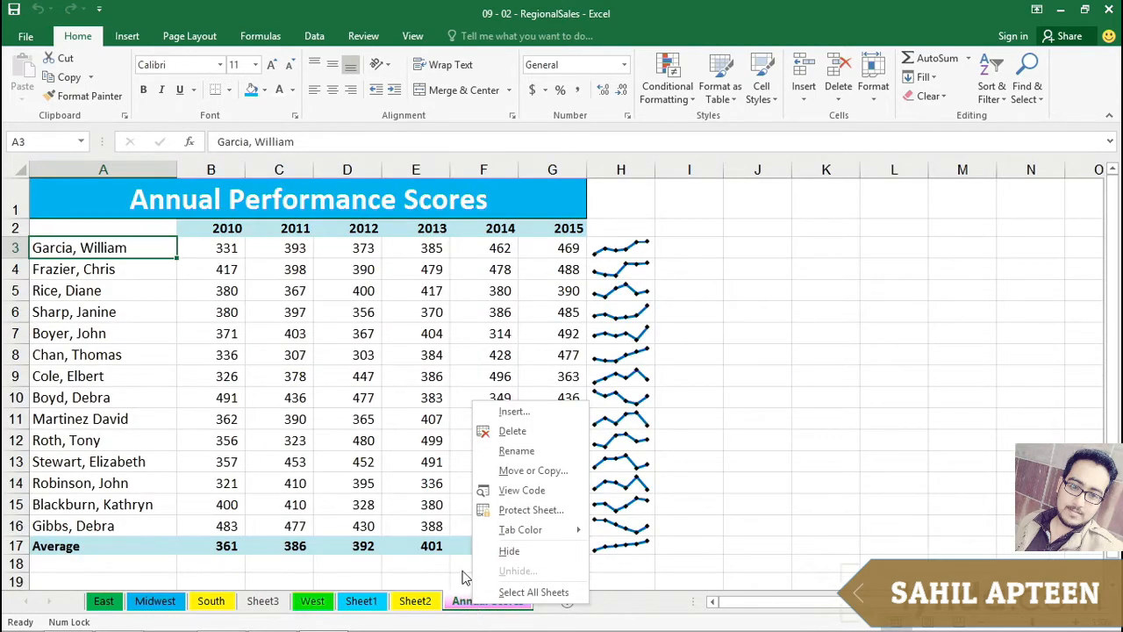
click(511, 431)
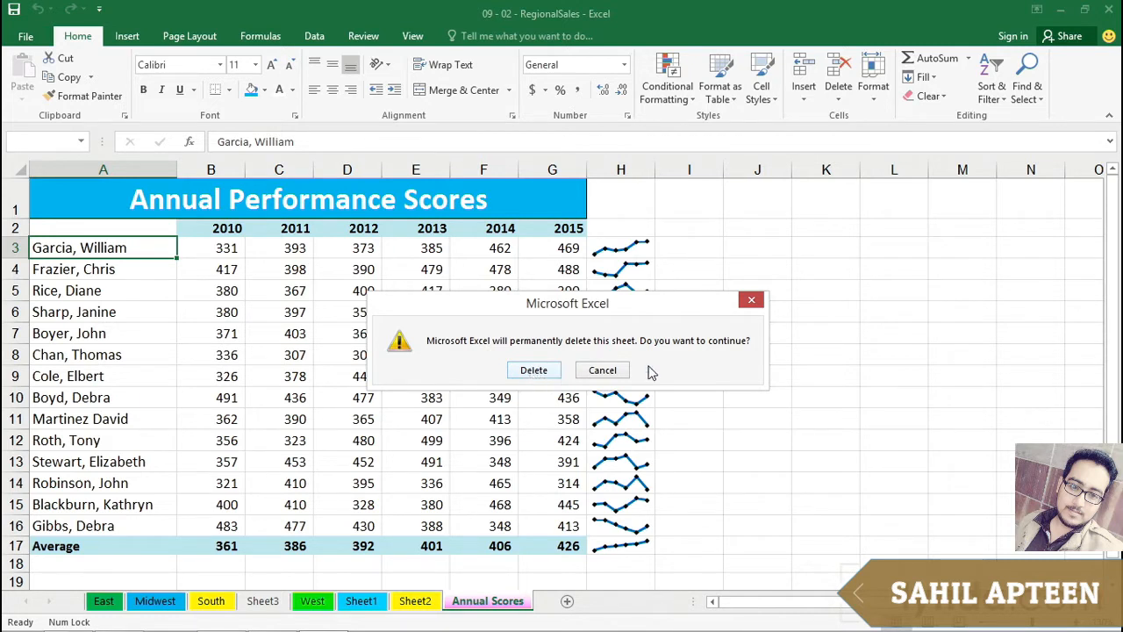
click(750, 300)
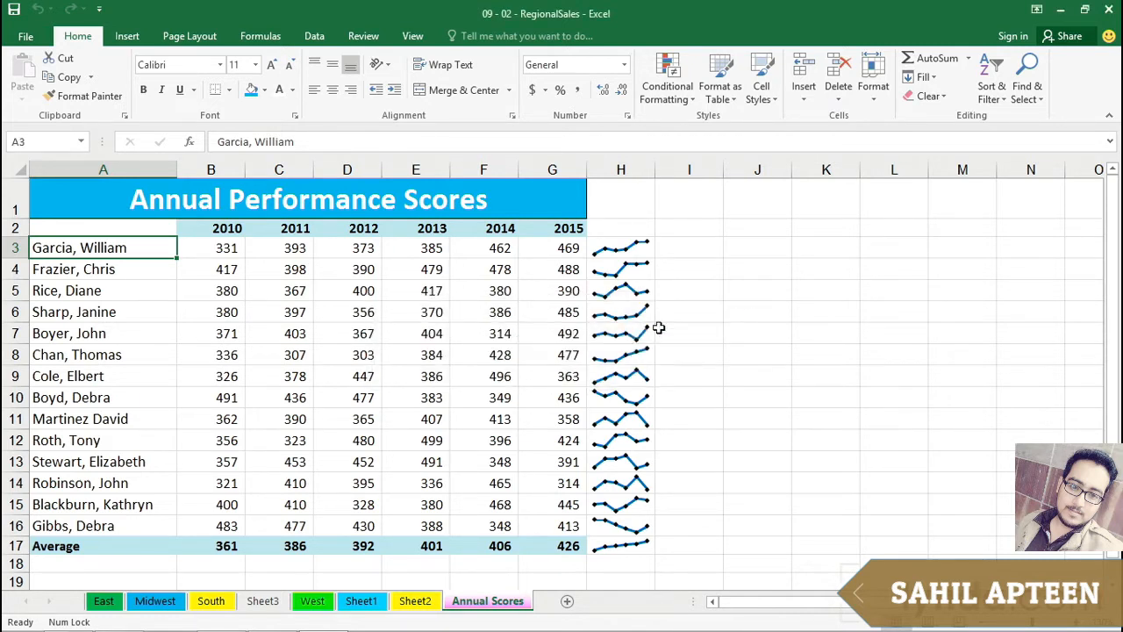
Step: View the tab color choices for the Annual Scores sheet and dismiss them without picking a color
right_click(474, 605)
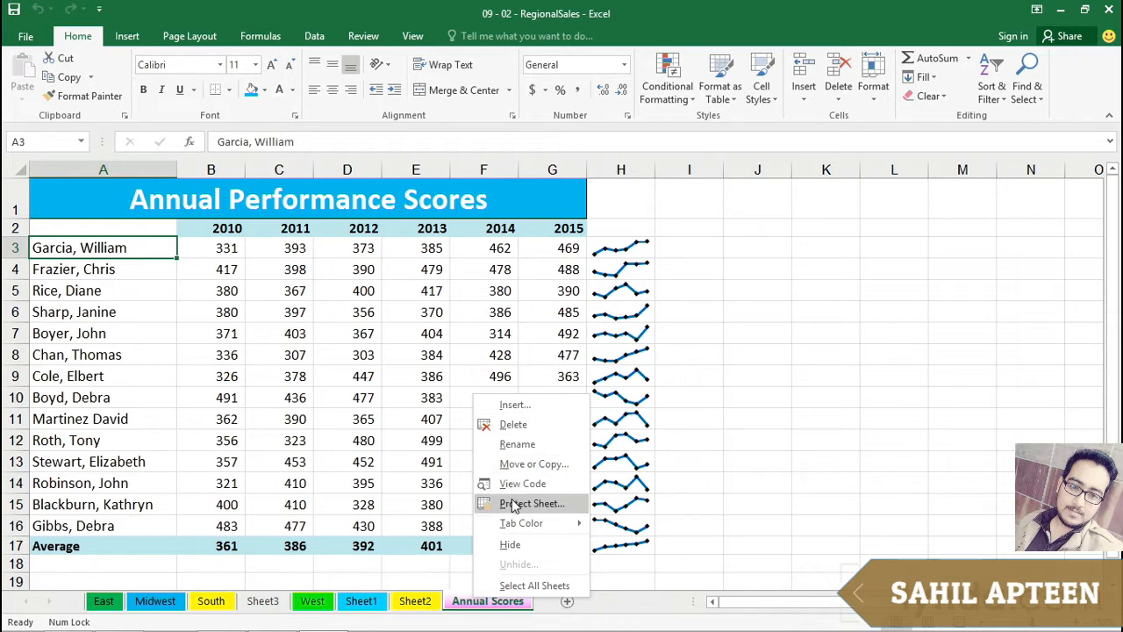
mouse_move(515, 524)
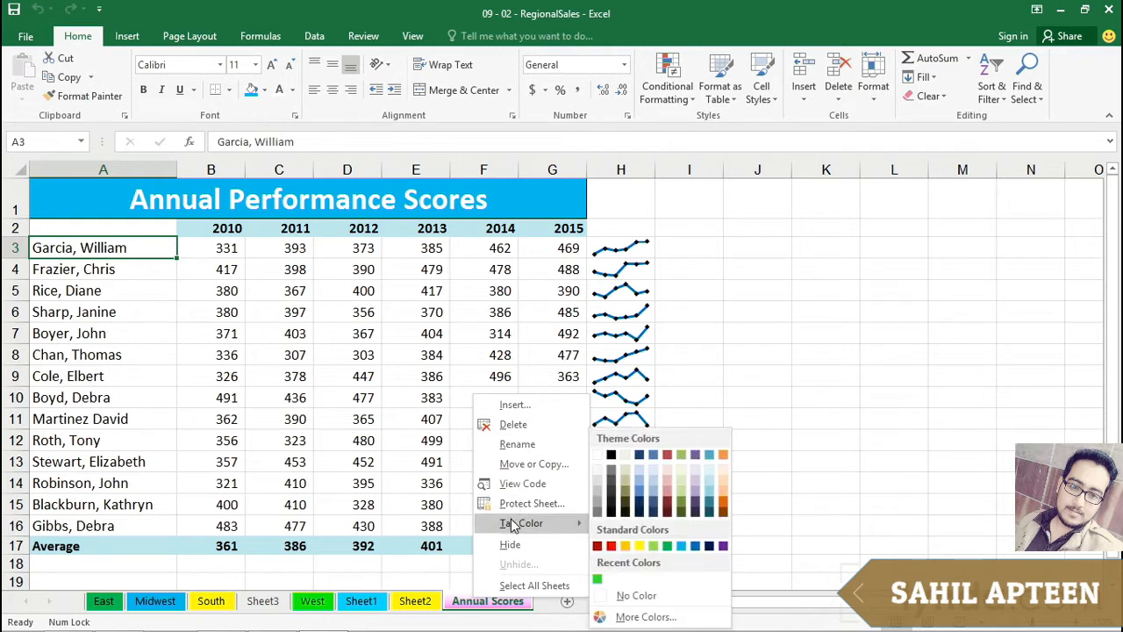
click(389, 376)
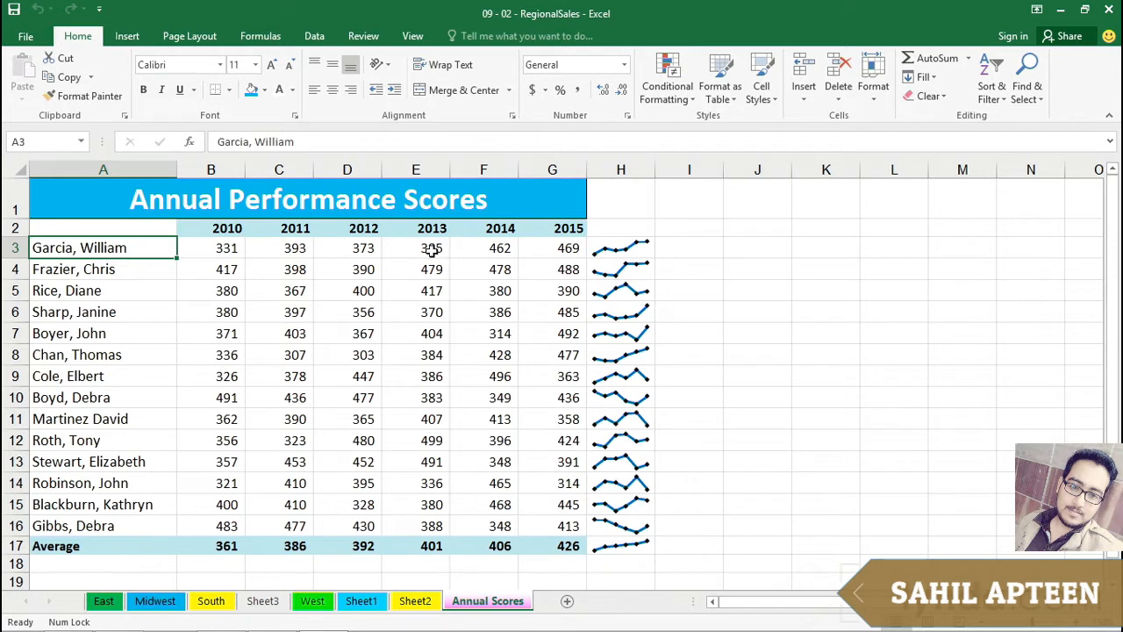
Step: Hide the Annual Scores sheet and select cell E23 on Sheet2
right_click(479, 608)
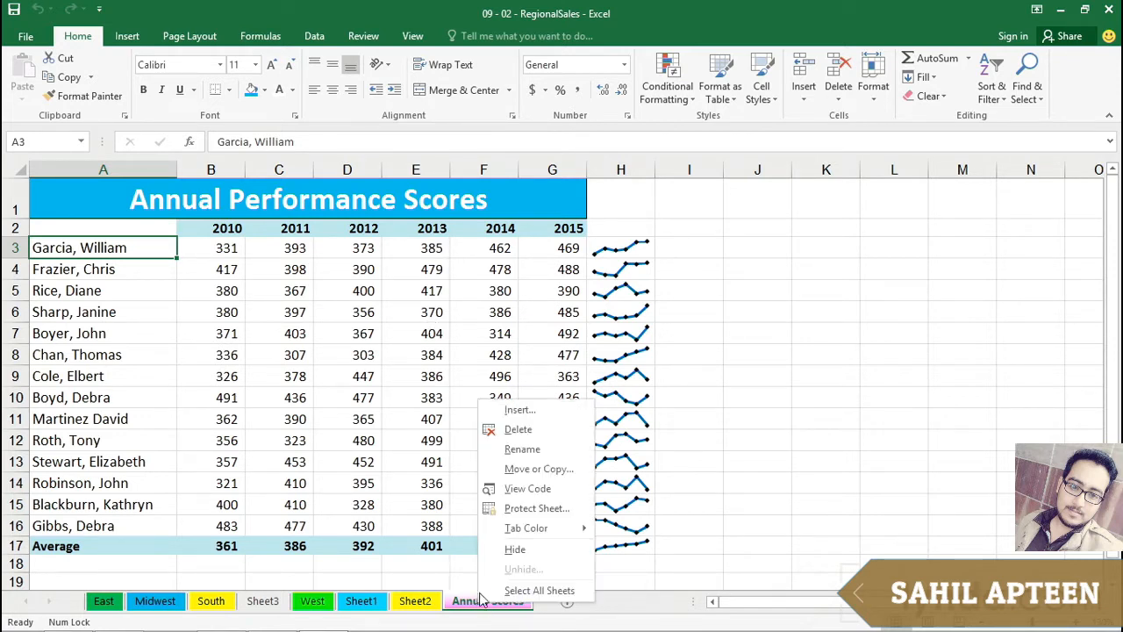
click(504, 546)
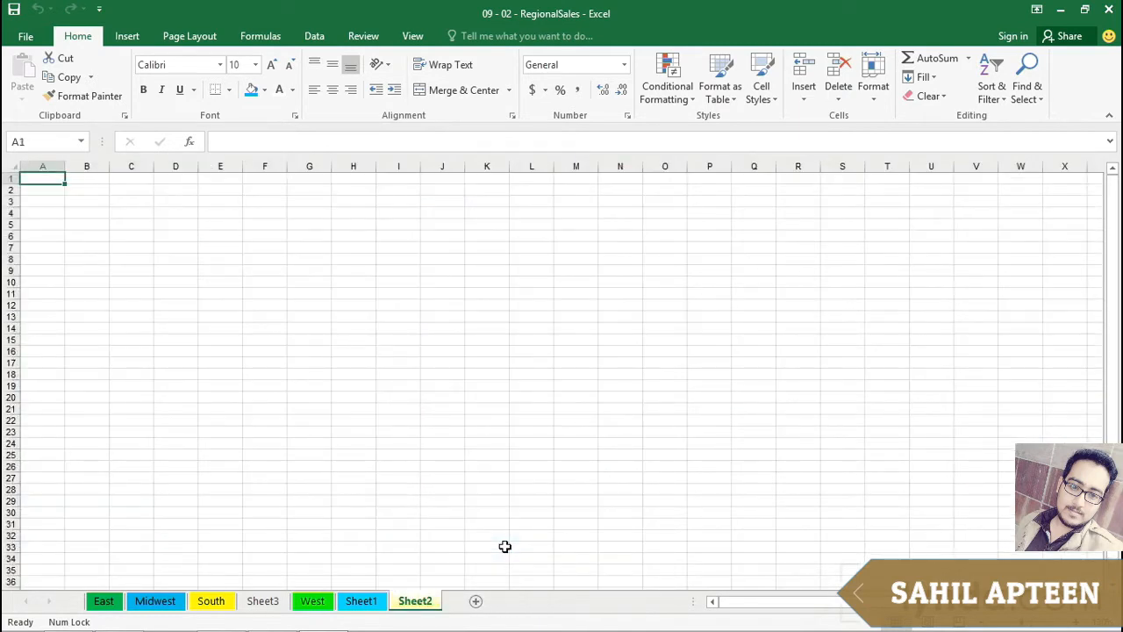
click(237, 432)
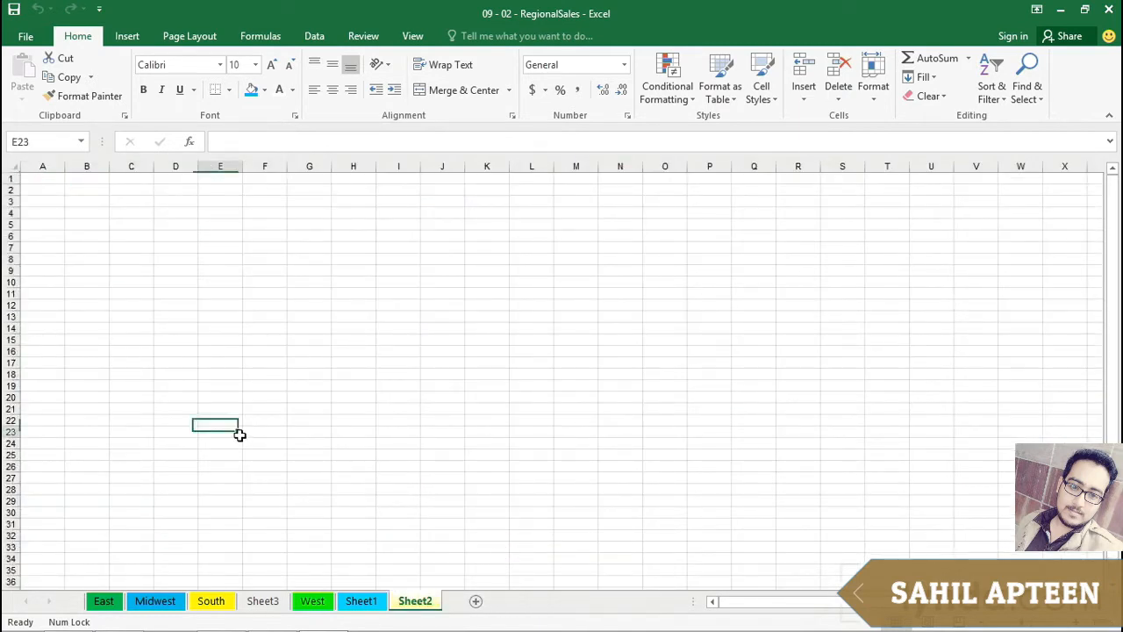
Step: View the list of hidden worksheets from the South sheet and close it without unhiding any
click(218, 603)
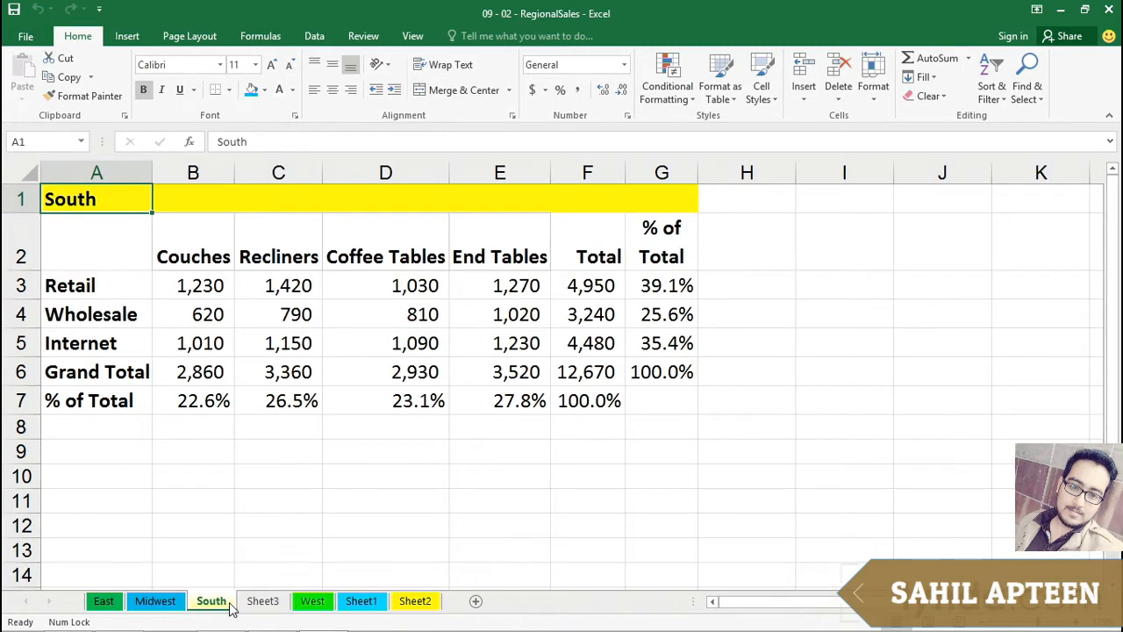
right_click(226, 602)
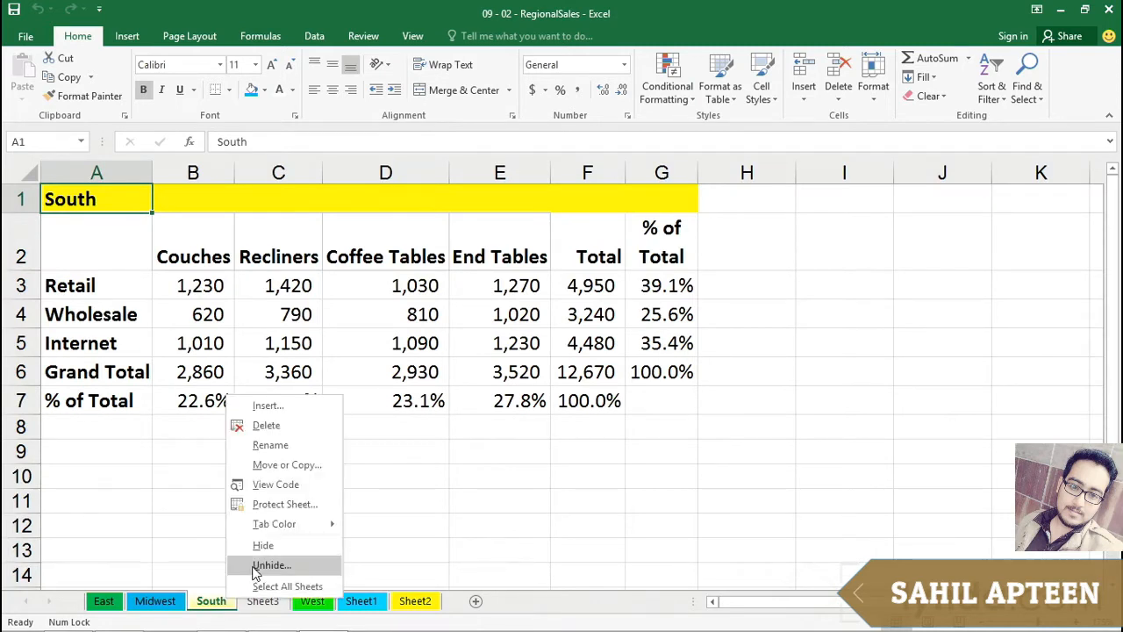
click(249, 569)
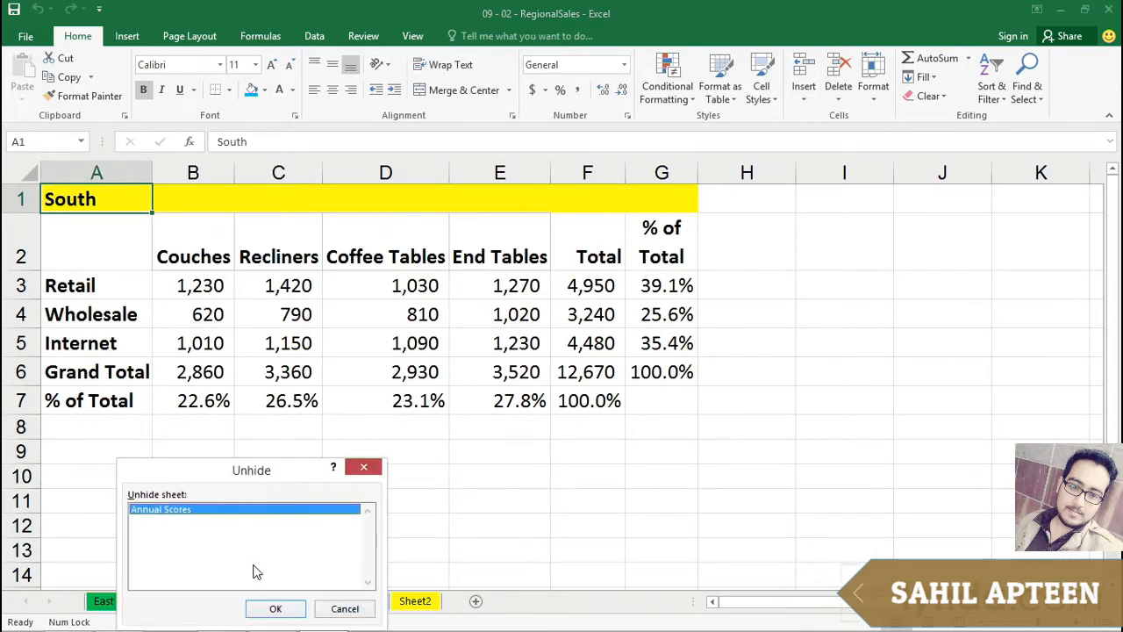
click(363, 467)
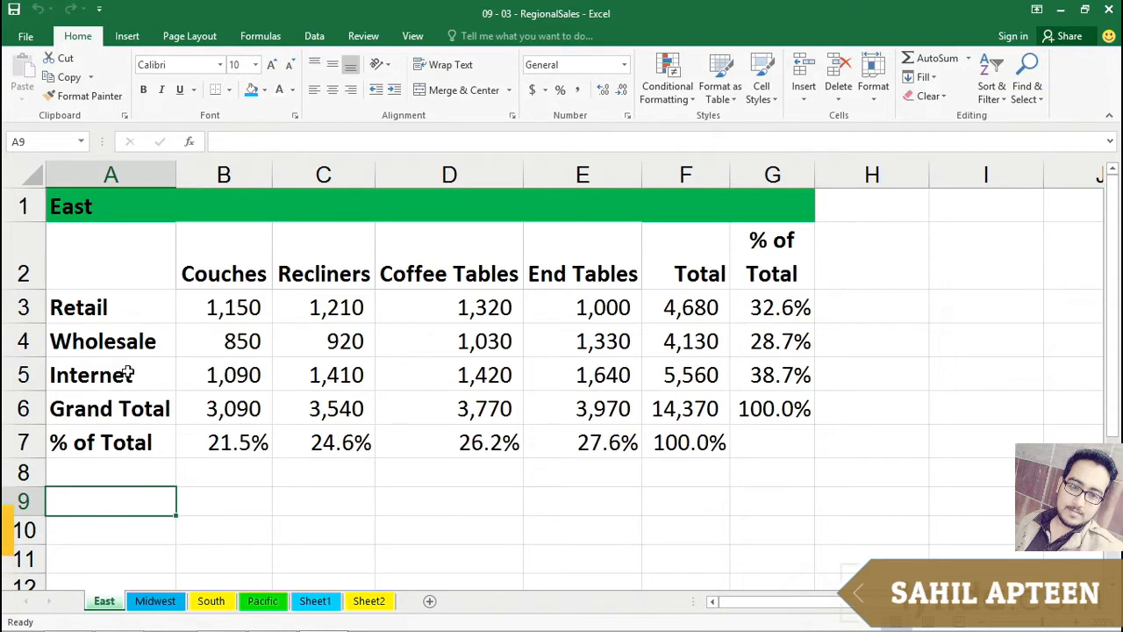
Step: Look through the Midwest, South and Pacific sheets, and move the South sheet directly before Midwest
click(149, 602)
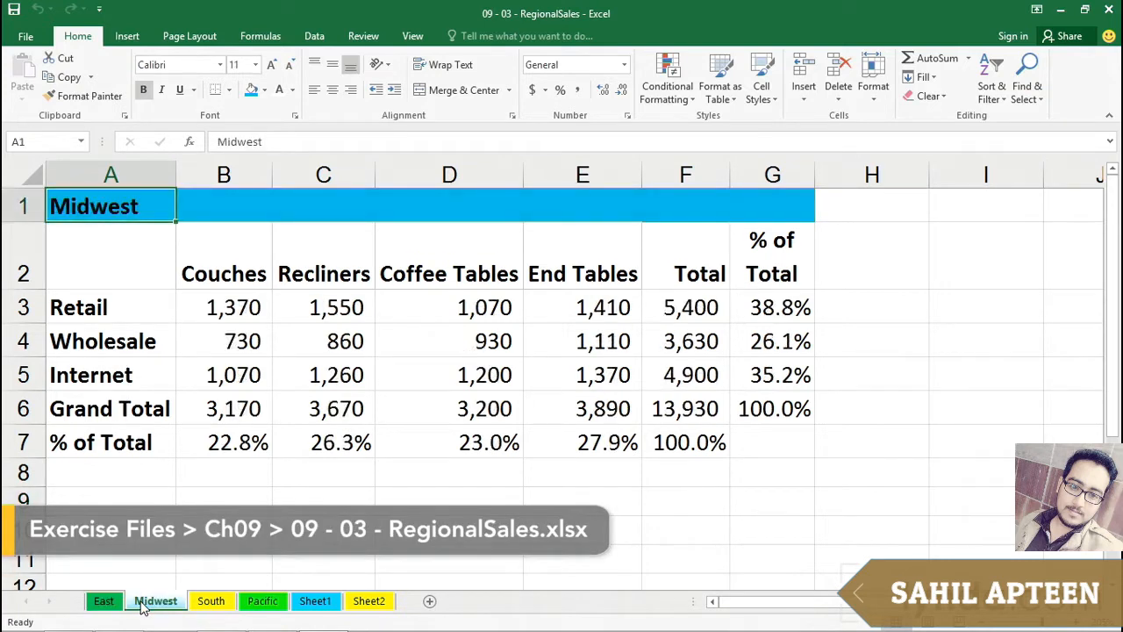
click(211, 604)
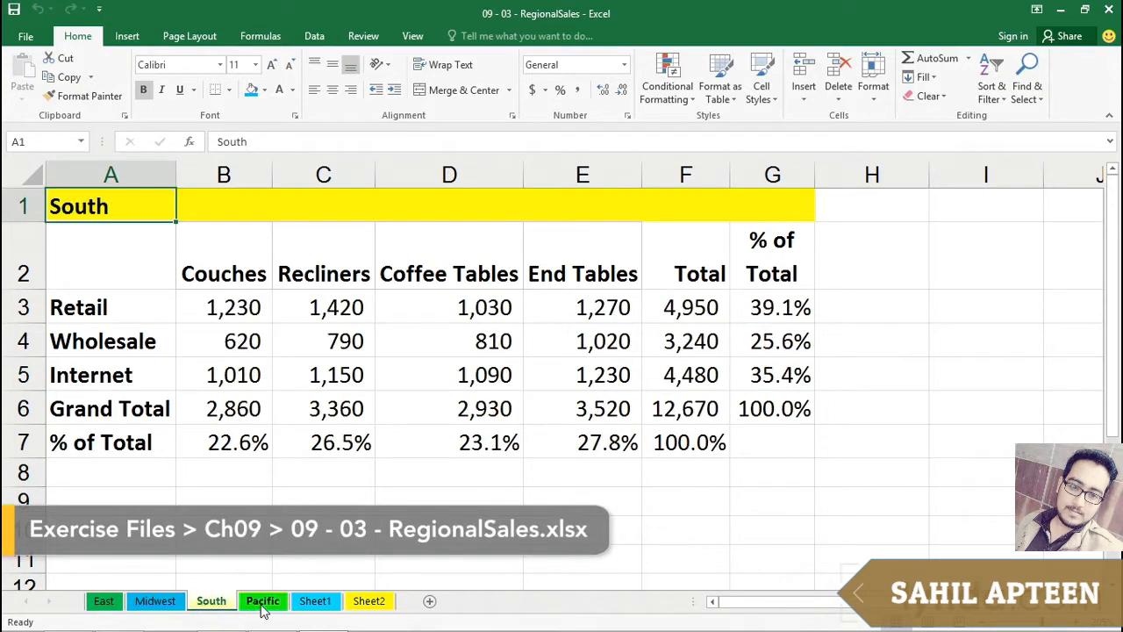
click(263, 605)
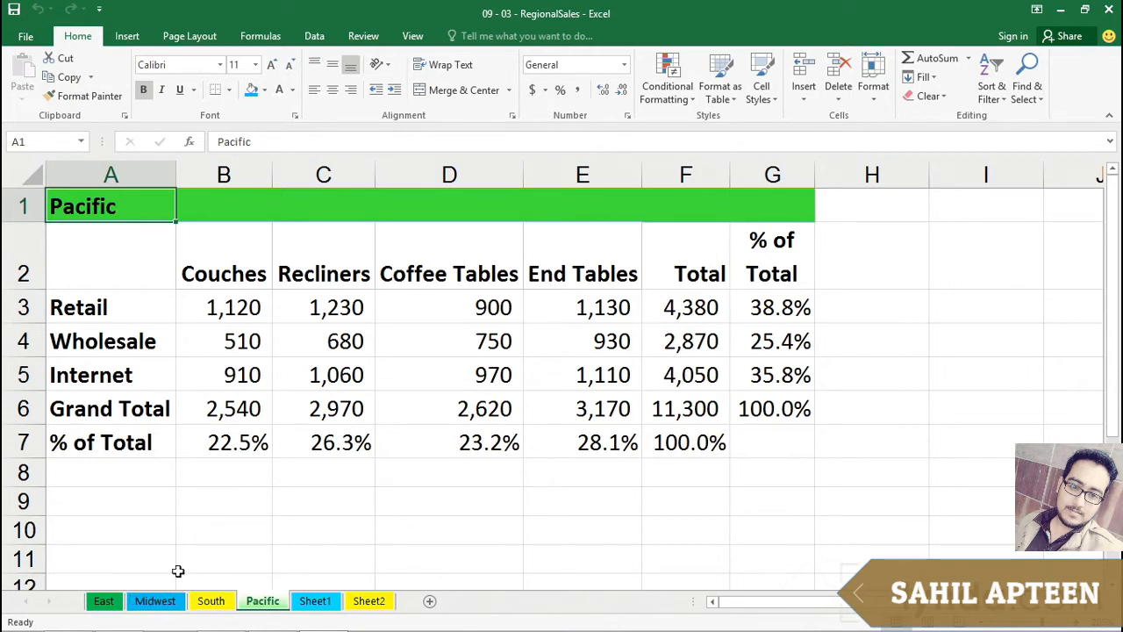
click(213, 603)
drag(213, 606, 144, 595)
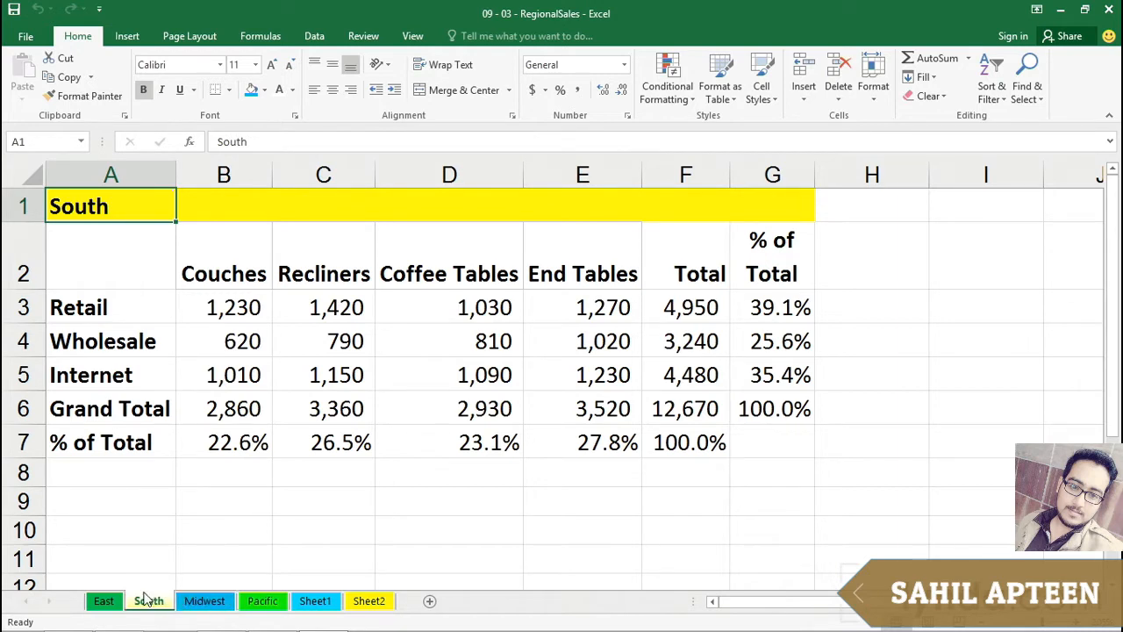
Step: Copy the Pacific sheet into a new workbook, keeping the original in RegionalSales
click(203, 601)
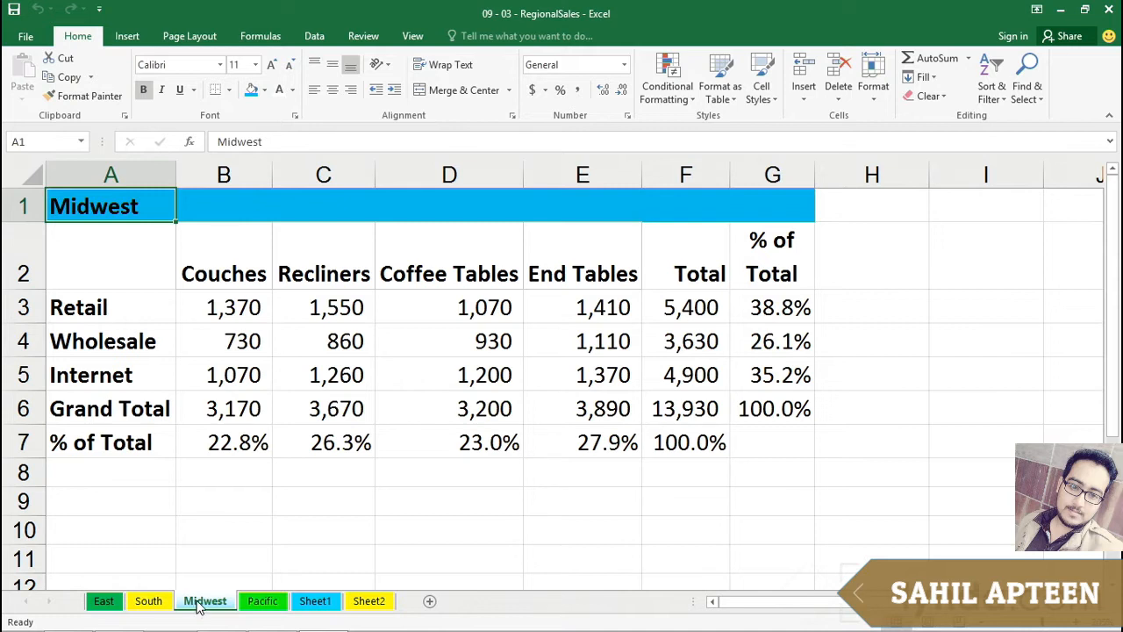
click(257, 604)
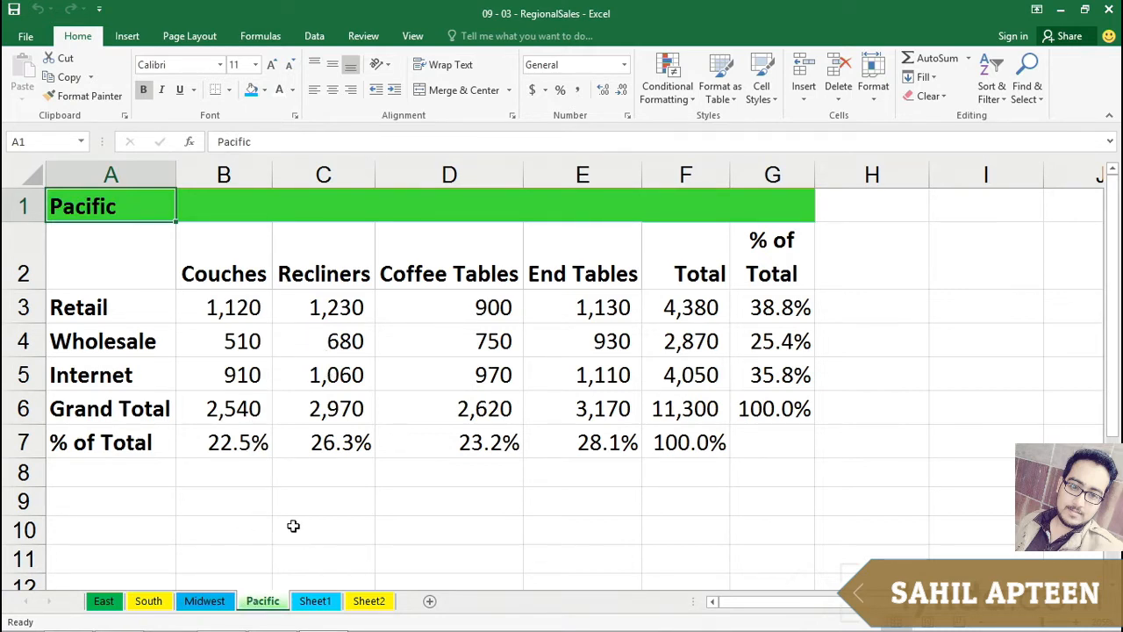
right_click(270, 605)
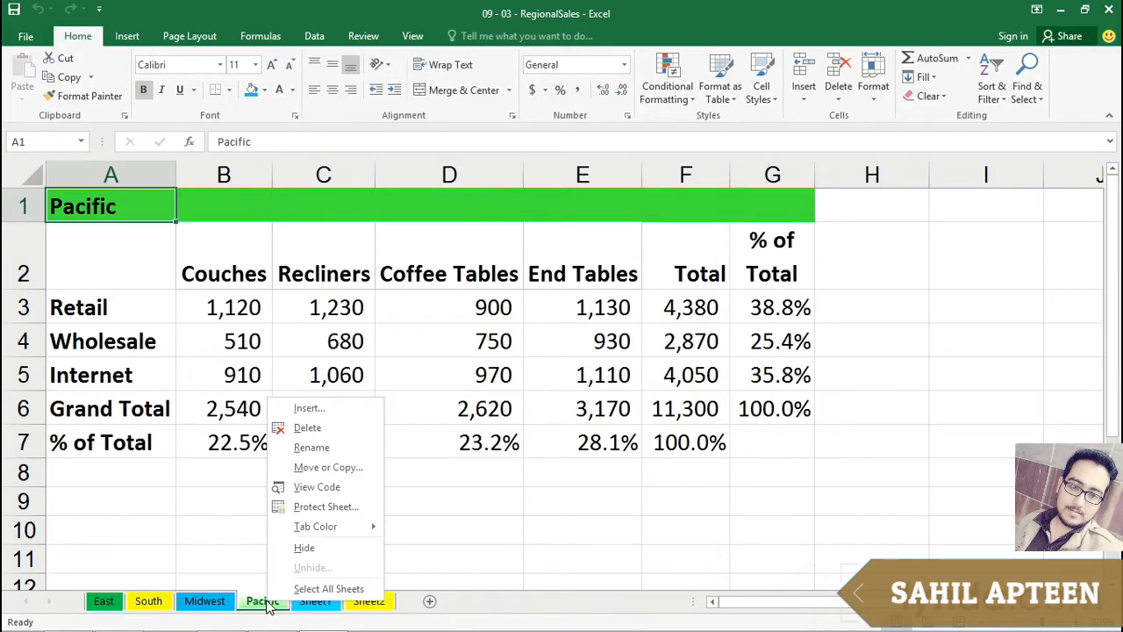
click(309, 471)
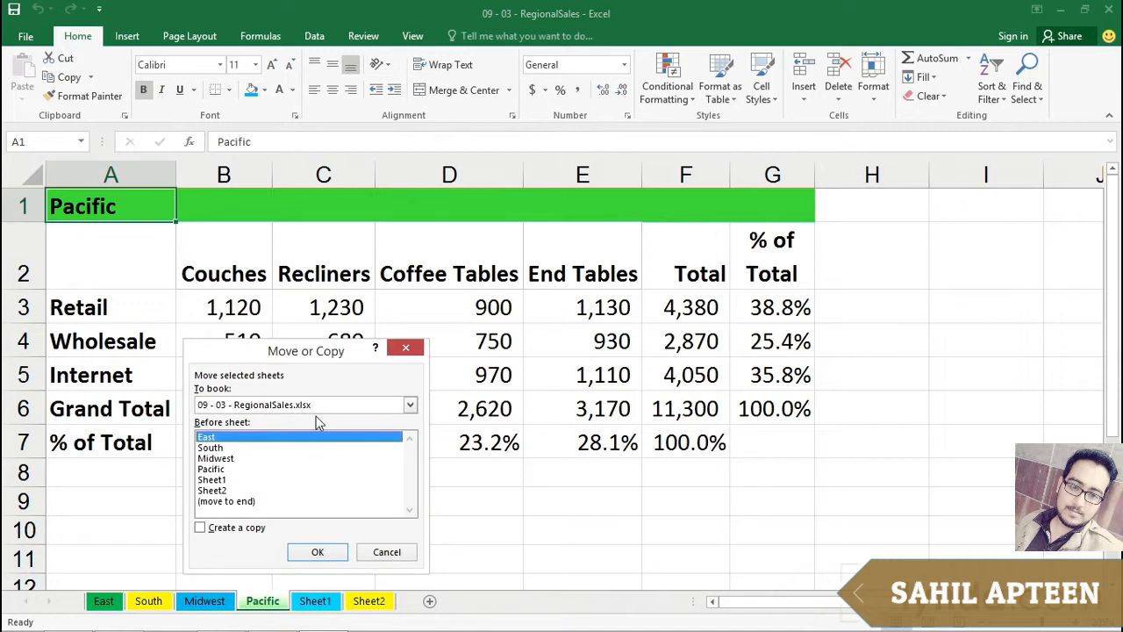
click(201, 529)
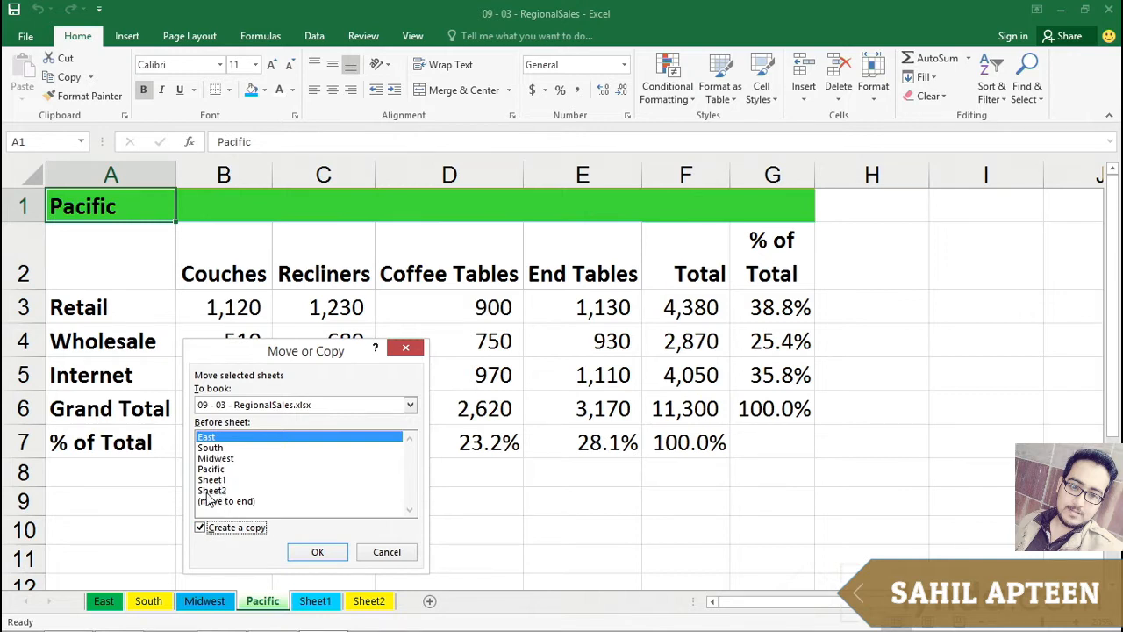
click(410, 405)
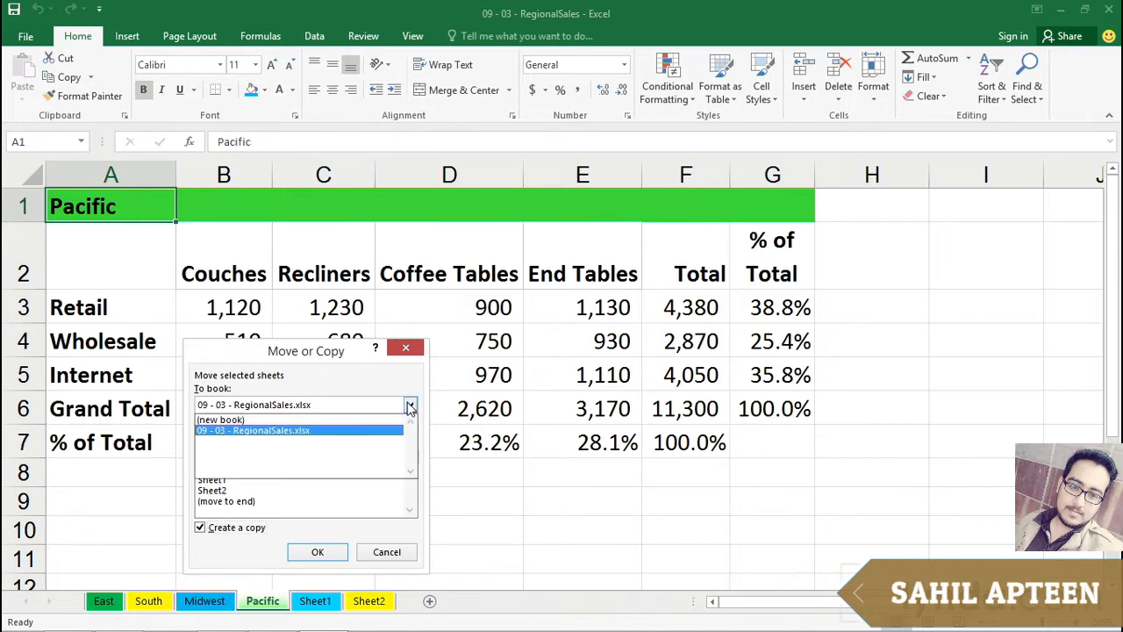
click(230, 419)
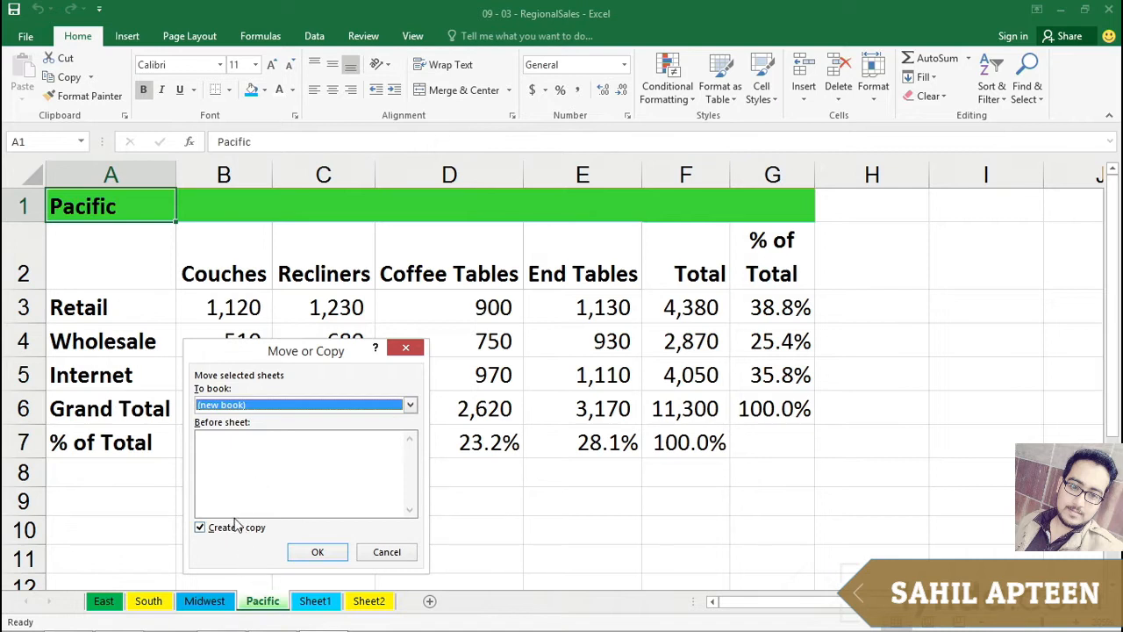
click(311, 556)
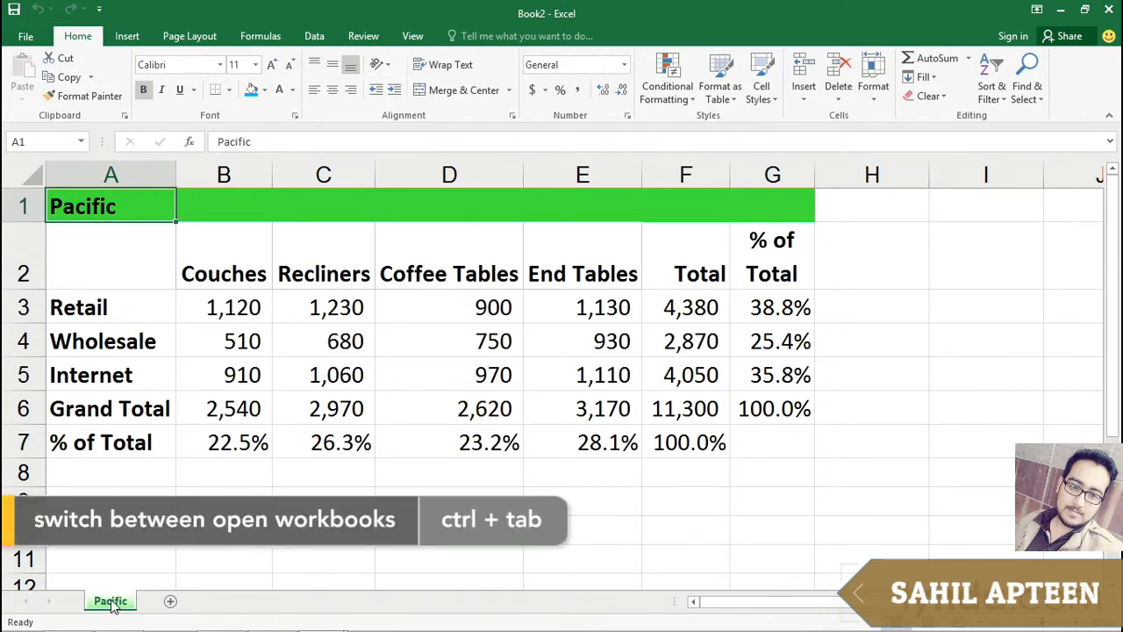
Step: Switch back to the RegionalSales workbook and duplicate the Pacific sheet directly after the original
key(ctrl+Tab)
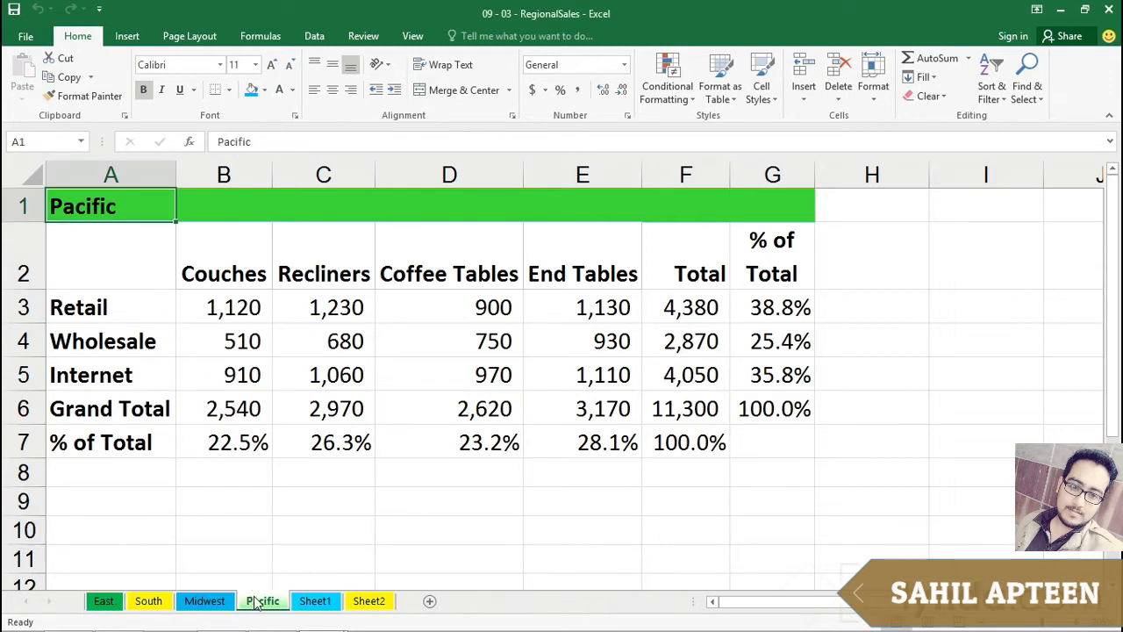
drag(256, 597, 185, 563)
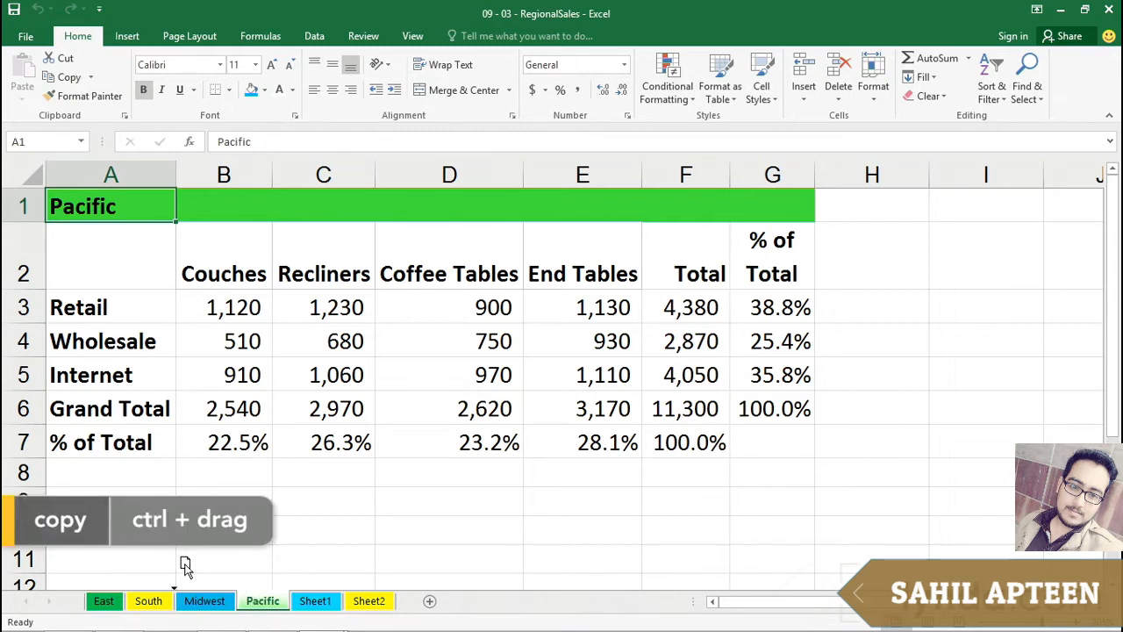
drag(185, 563, 295, 590)
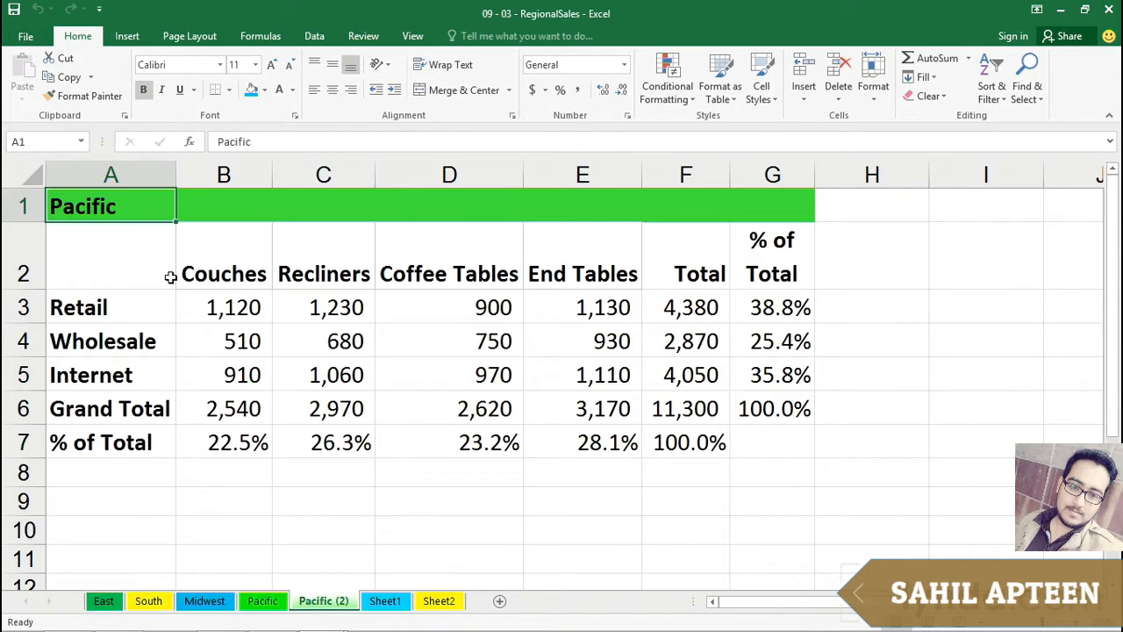
Step: Compare the Pacific sheet with its copy, selecting the sales figures B3:E5 and title cell A1 on Pacific (2)
click(263, 602)
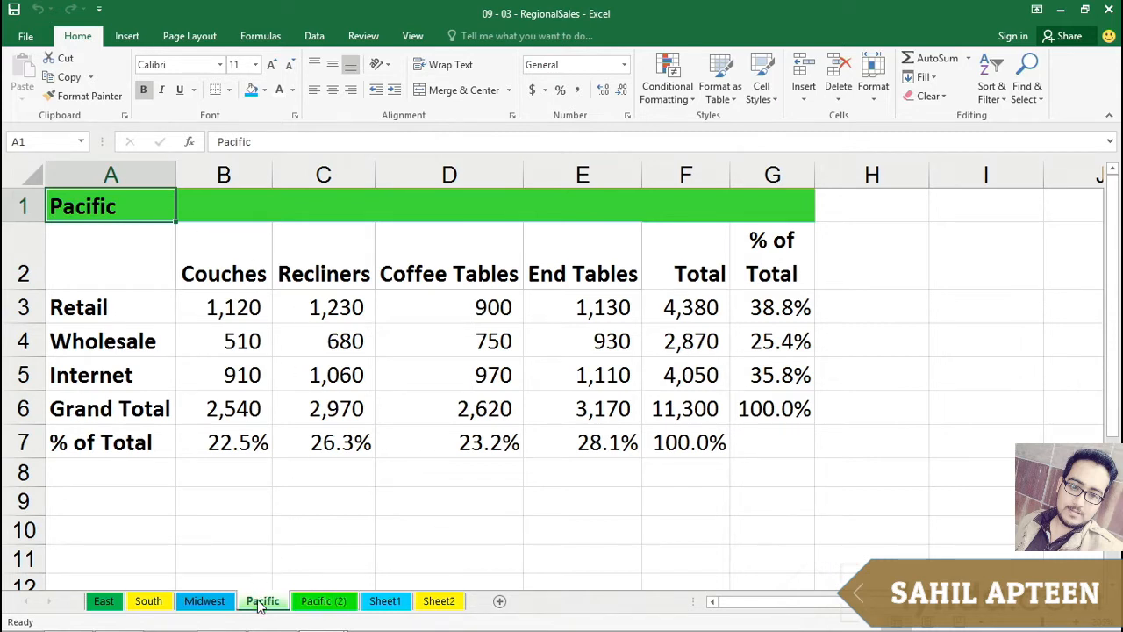
click(299, 602)
click(285, 605)
click(321, 604)
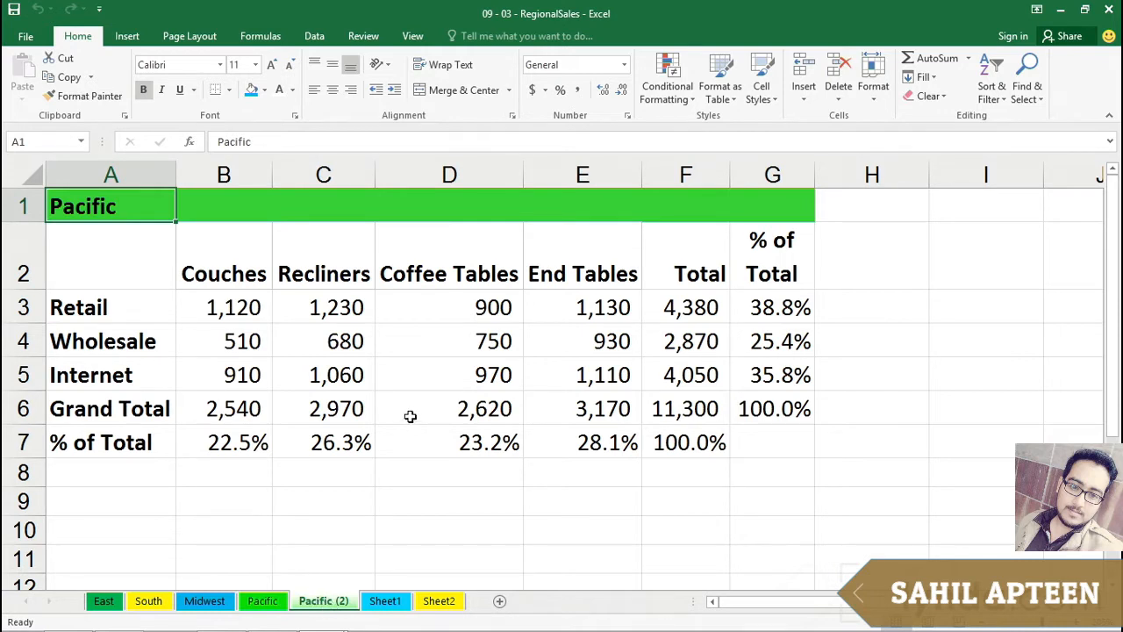
click(248, 305)
drag(236, 315, 582, 373)
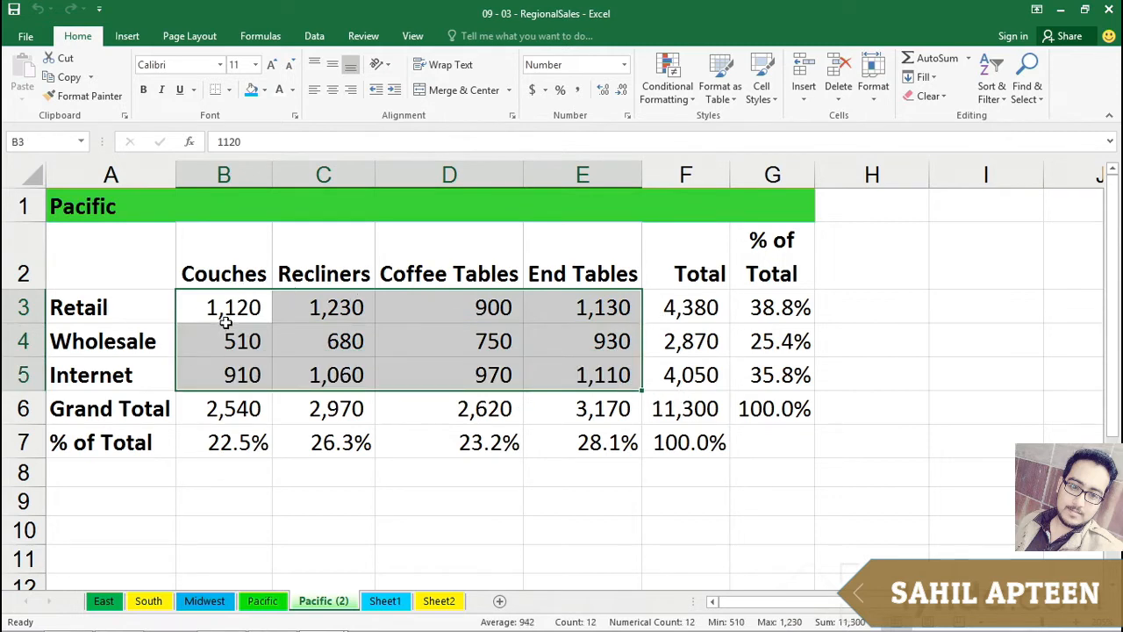
click(101, 209)
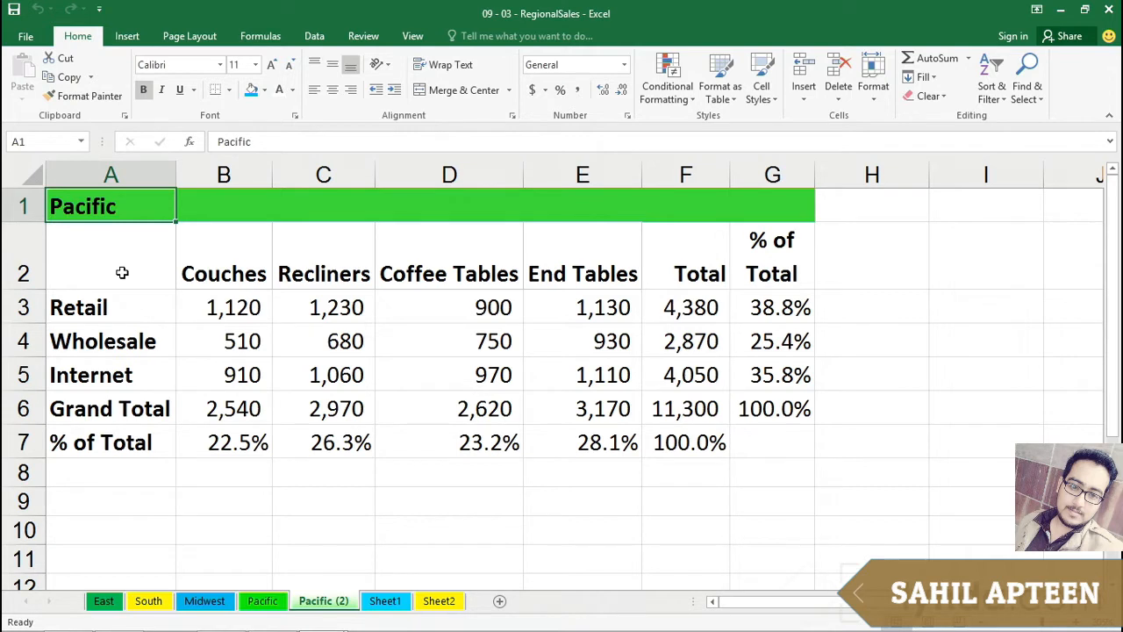
Step: View the East, South, Midwest and Pacific sheets, and group these four sheets together
click(105, 602)
click(149, 602)
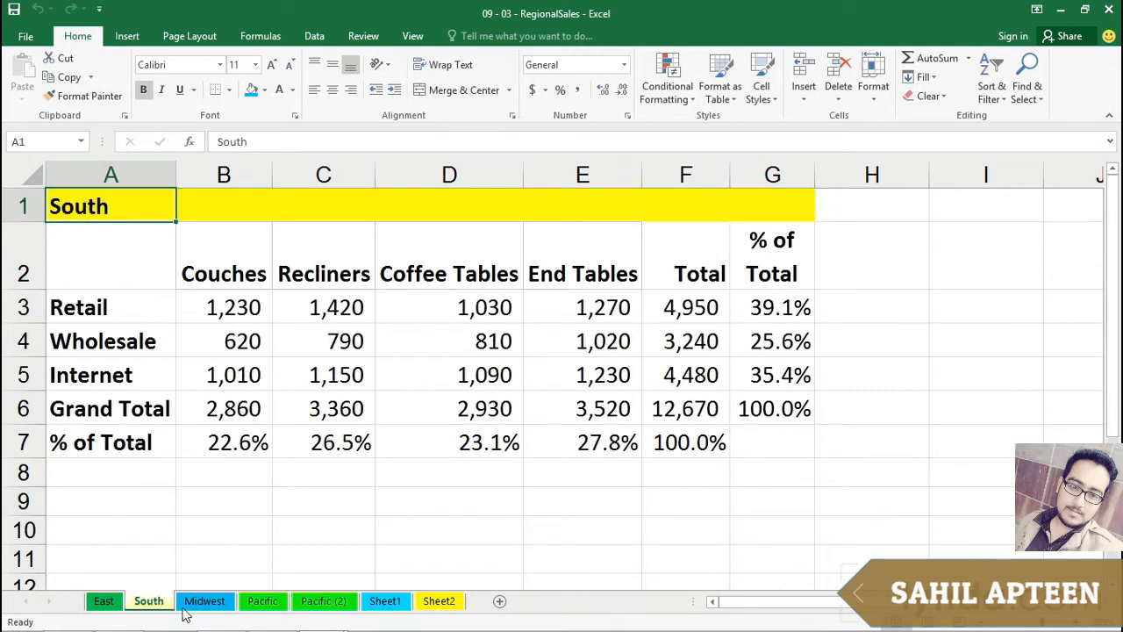
click(202, 605)
click(256, 606)
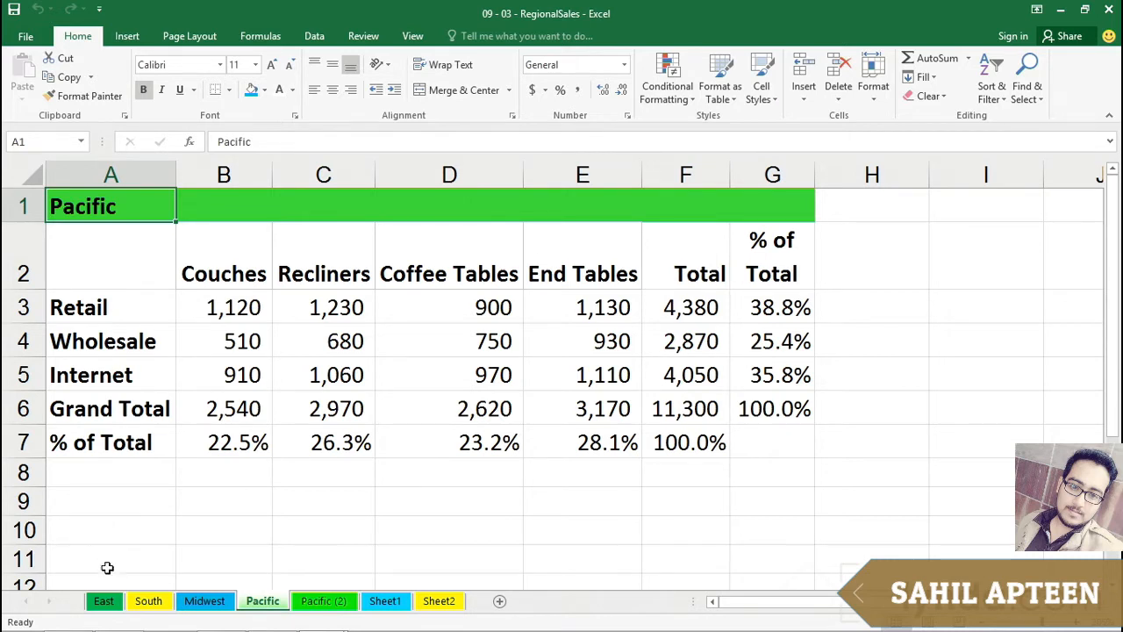
shift+click(102, 602)
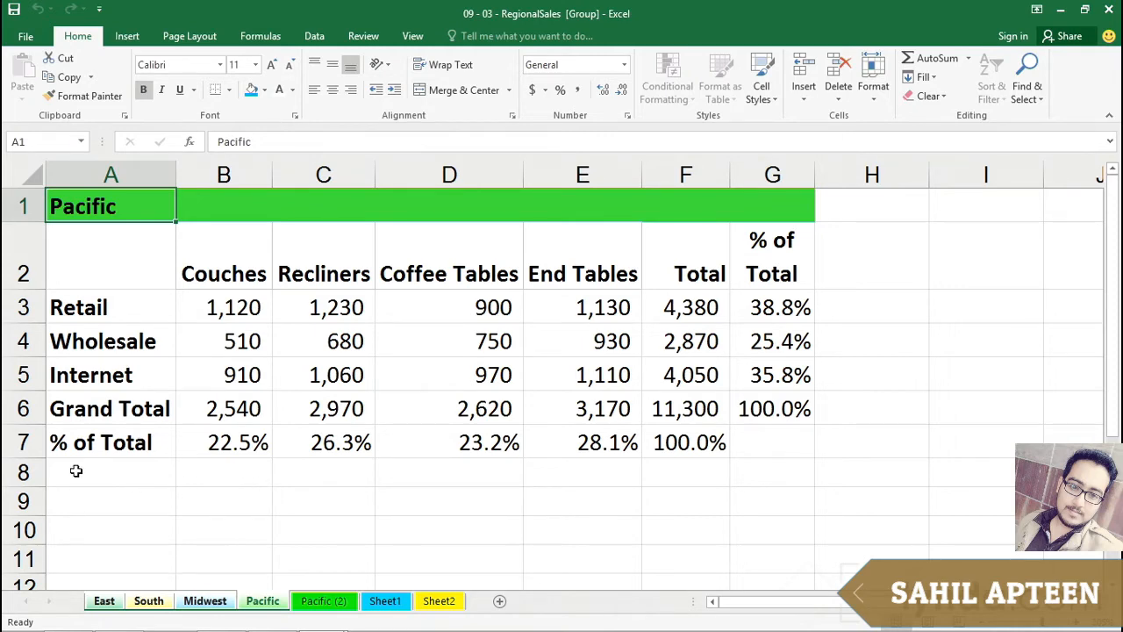
Step: Insert a blank row above the % of Total row in the grouped sheets, and check it on Midwest, South and East
click(26, 442)
right_click(27, 442)
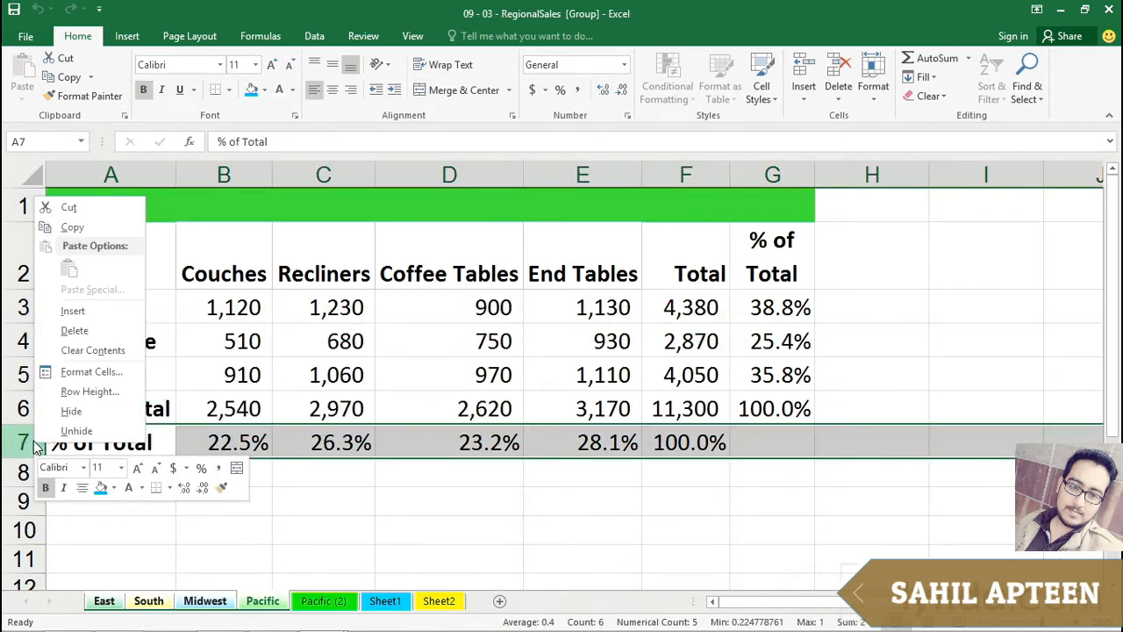
click(72, 311)
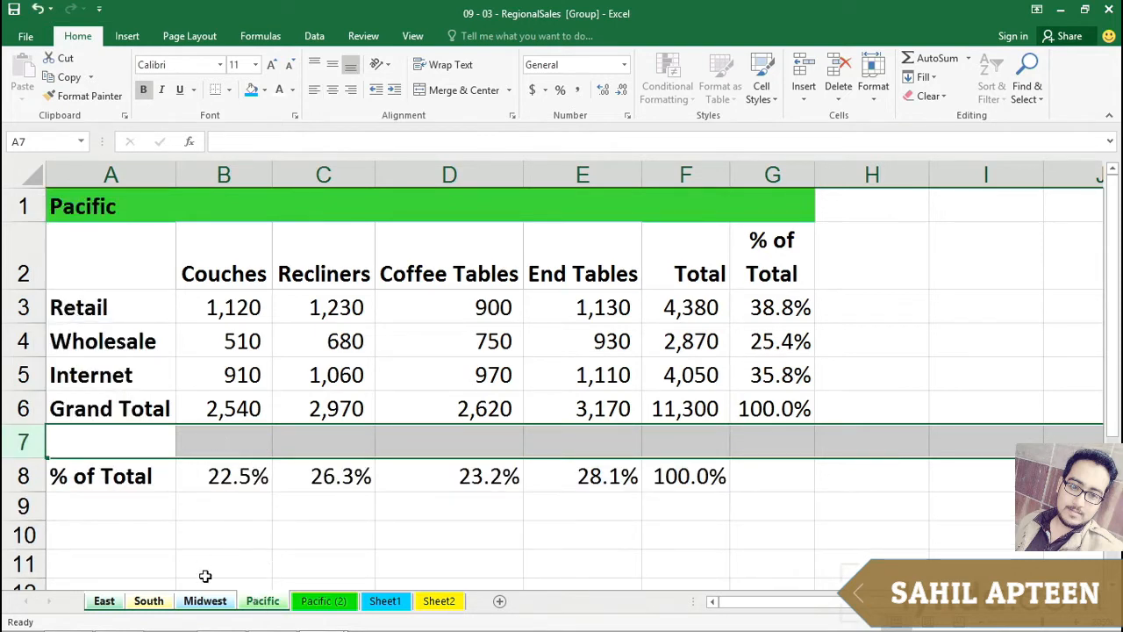
click(209, 602)
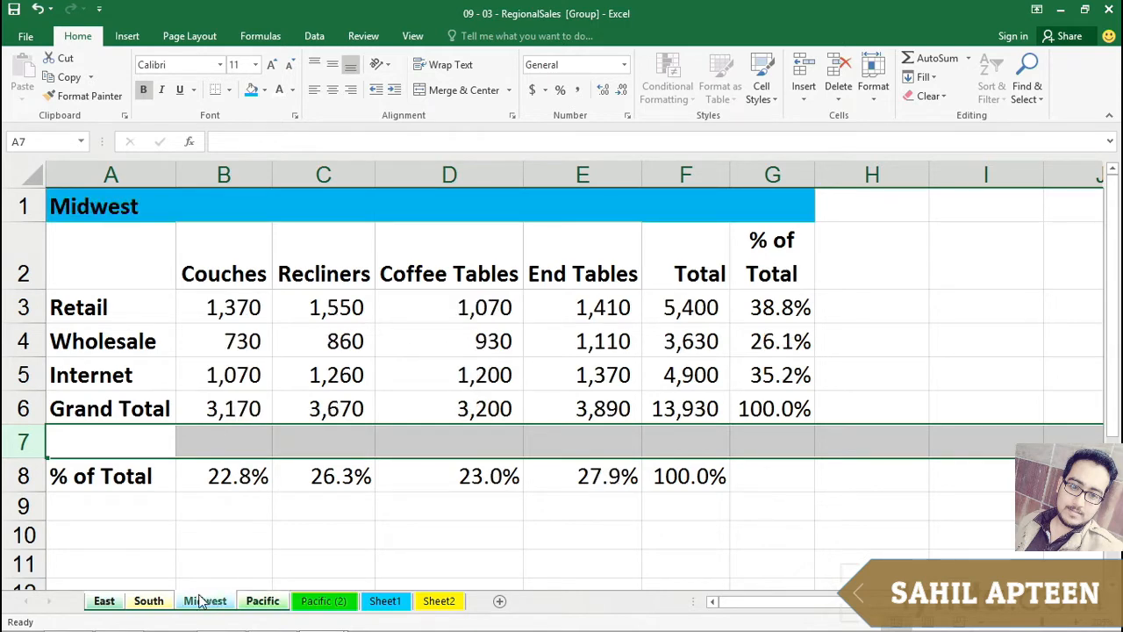
click(155, 602)
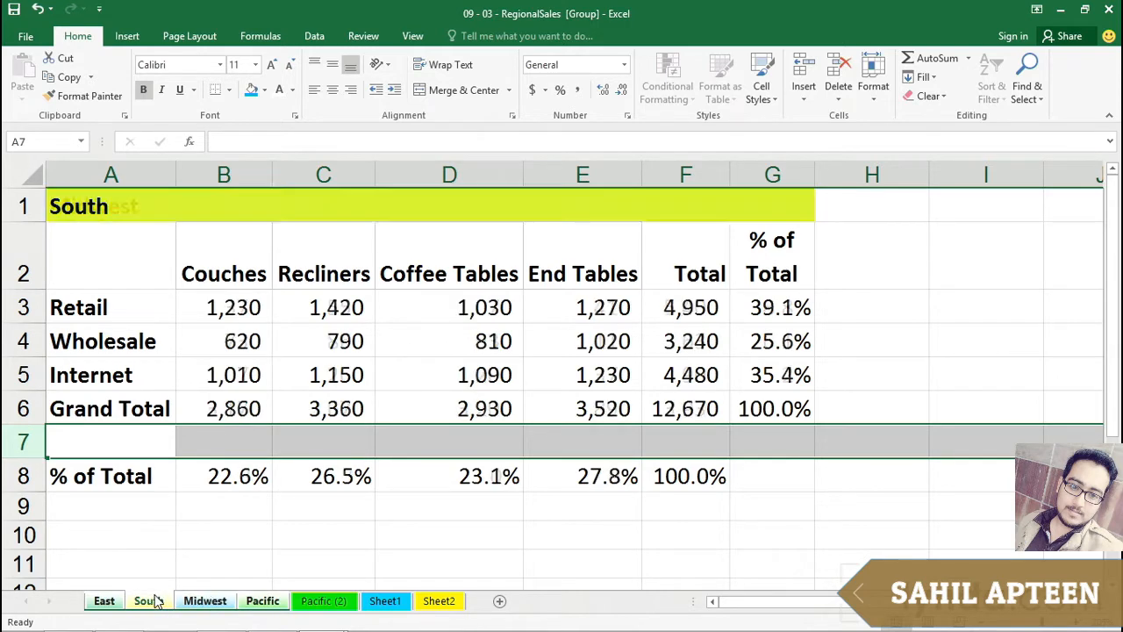
click(103, 604)
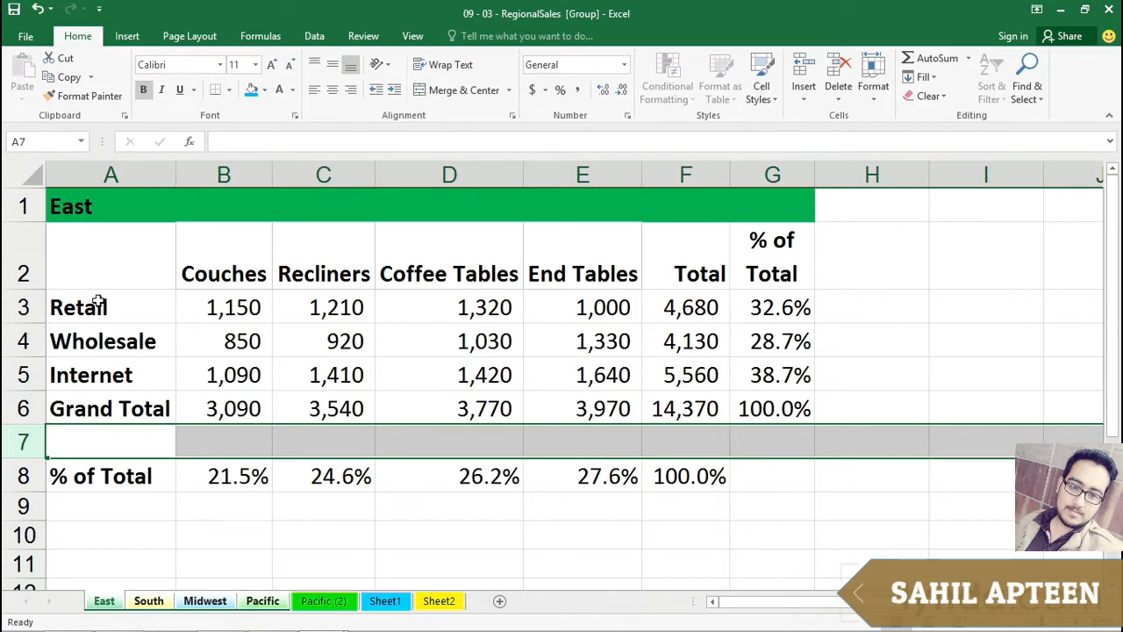
Step: Set the Retail Couches value in B3 to 2000 across the grouped sheets, and check it on the South sheet
click(207, 311)
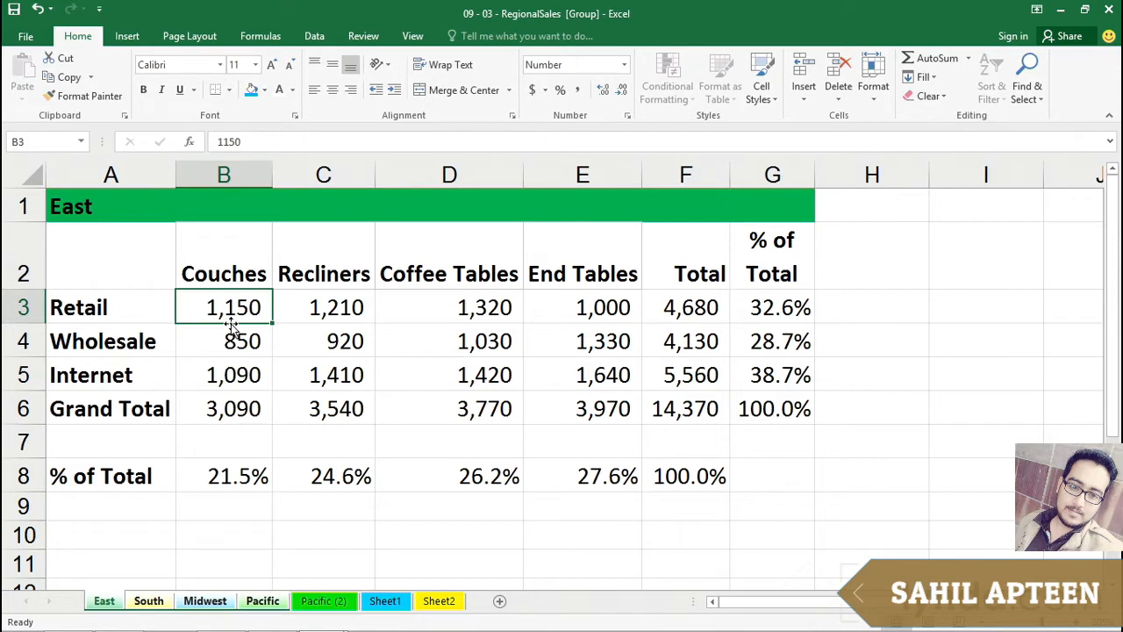
text(2000)
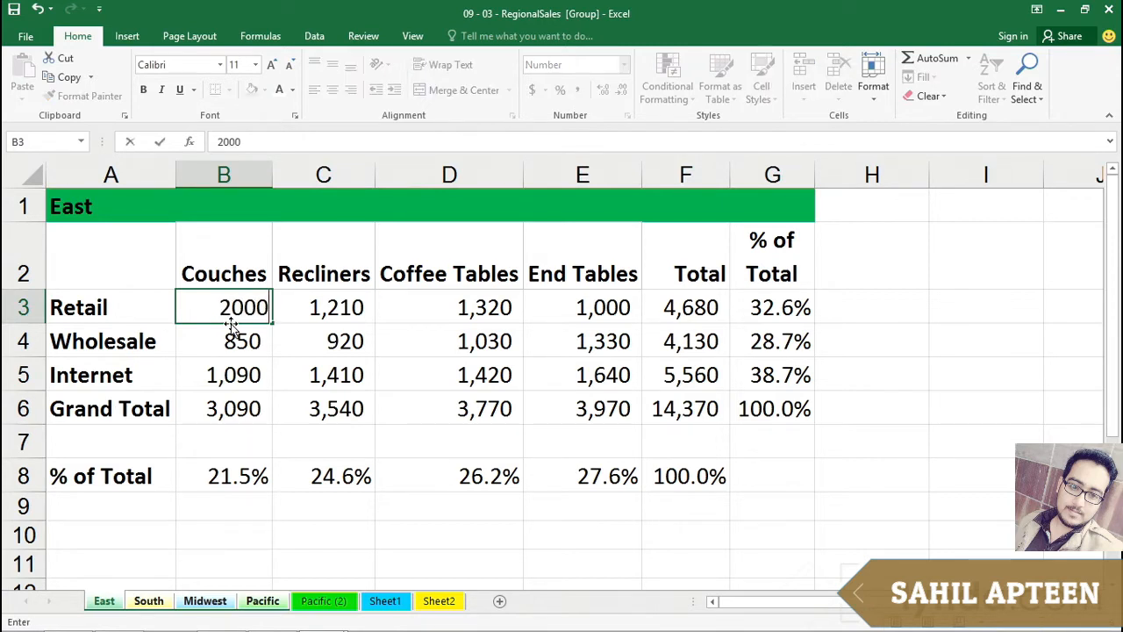
key(Return)
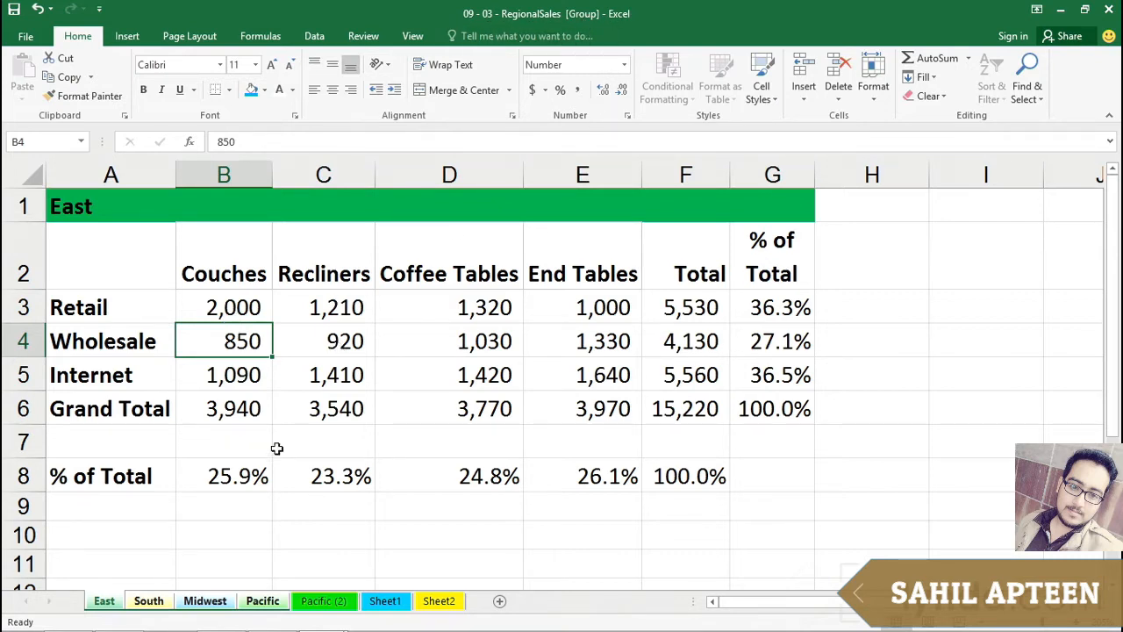
click(150, 603)
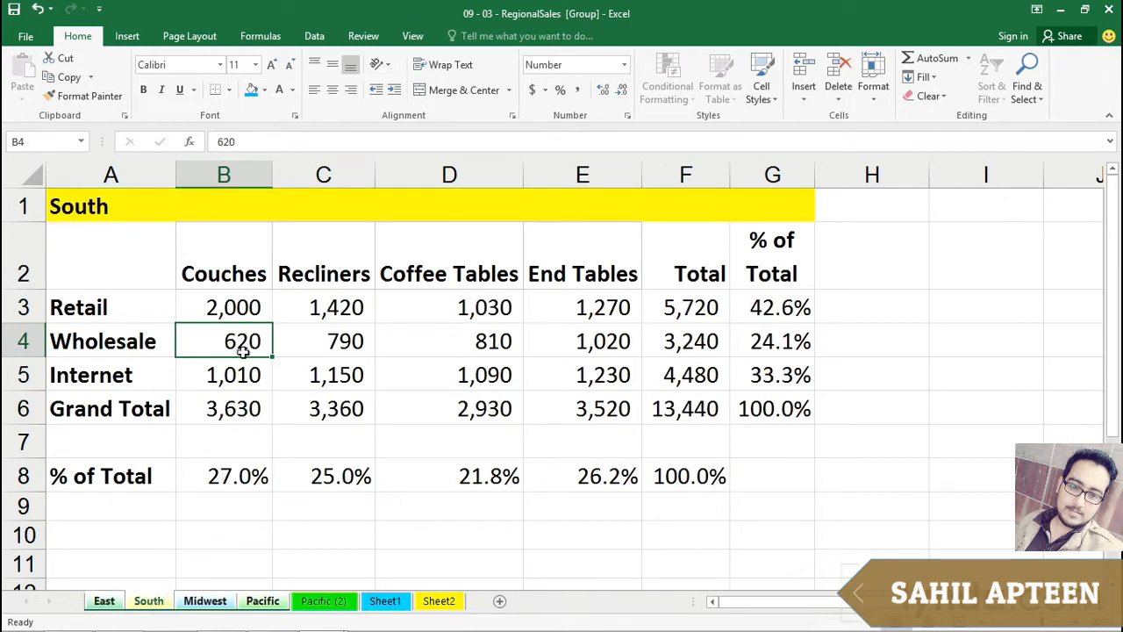
Step: Check the Couches figures on the Midwest and Pacific sheets, and undo the last Retail Couches entry across the grouped sheets
click(207, 602)
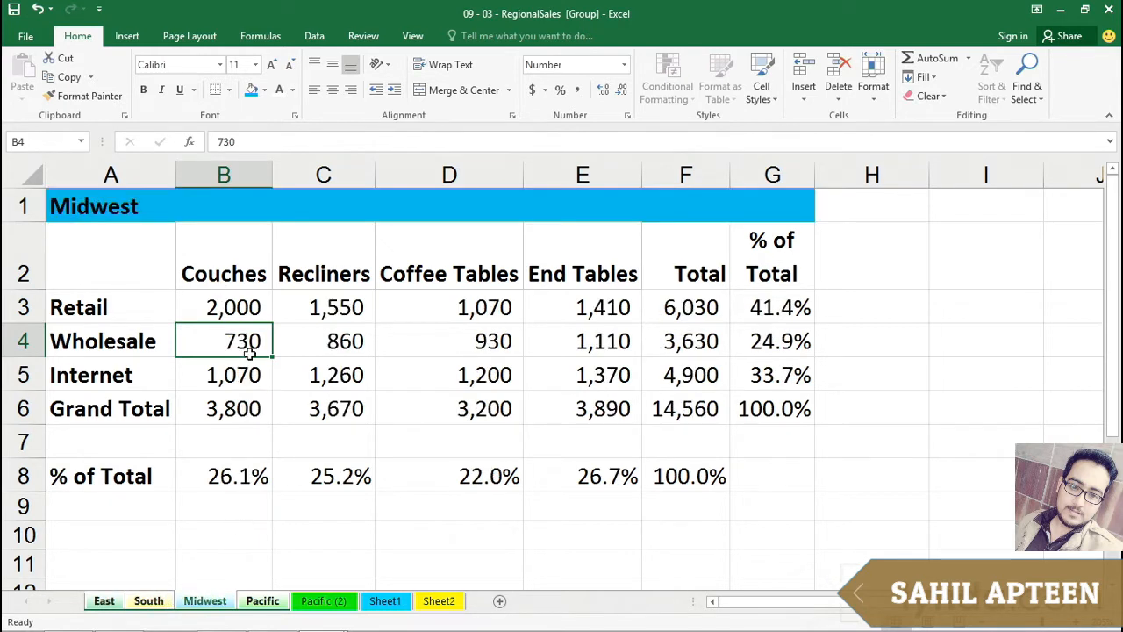
click(264, 604)
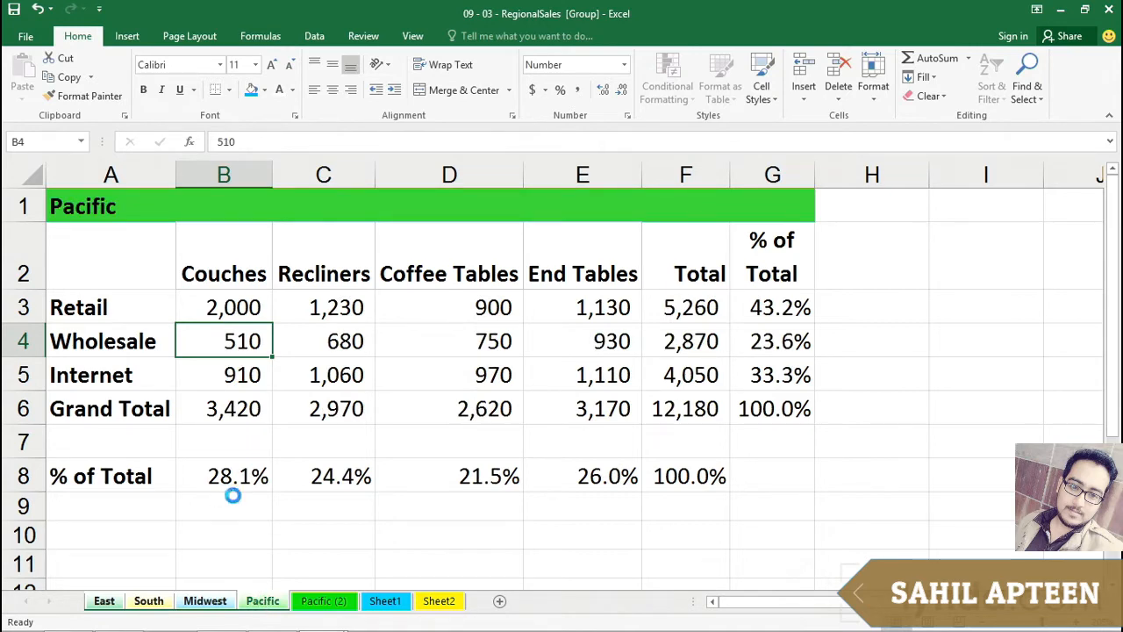
key(ctrl+z)
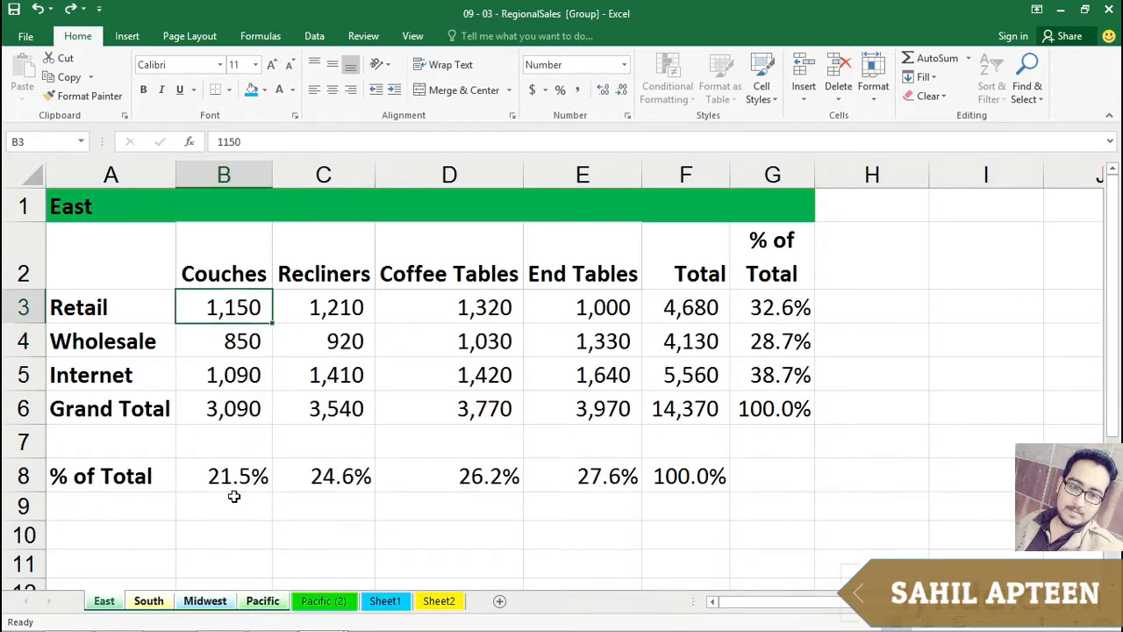
Step: View the South and East sheets, ungroup the grouped sheets, and select the empty cell D10 on East
click(158, 603)
click(110, 602)
right_click(104, 604)
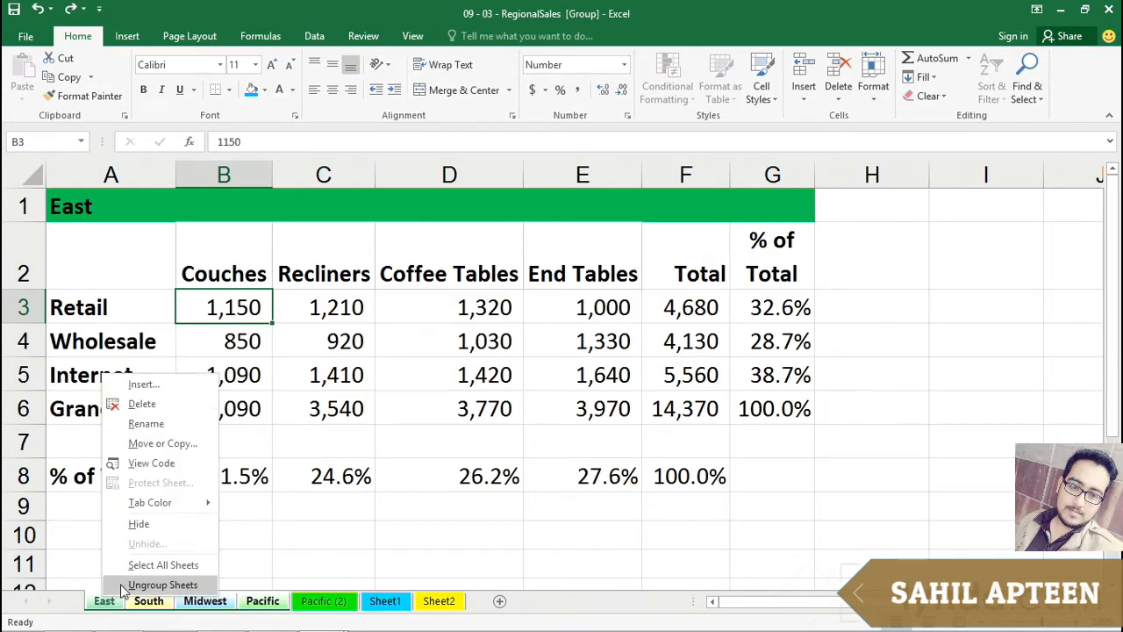
click(140, 587)
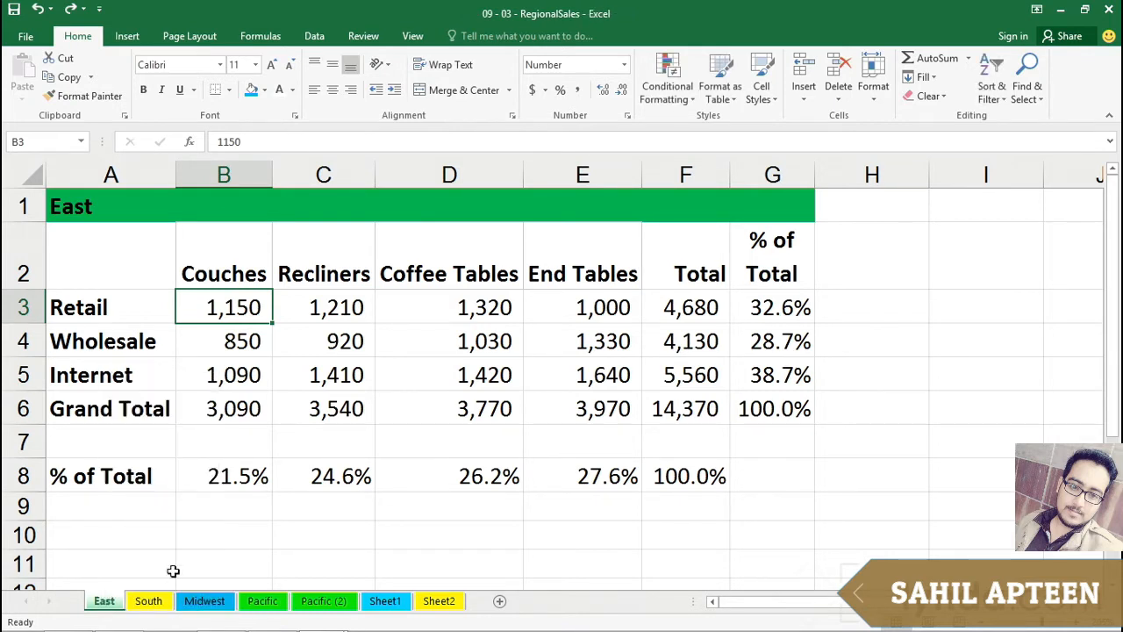
click(502, 545)
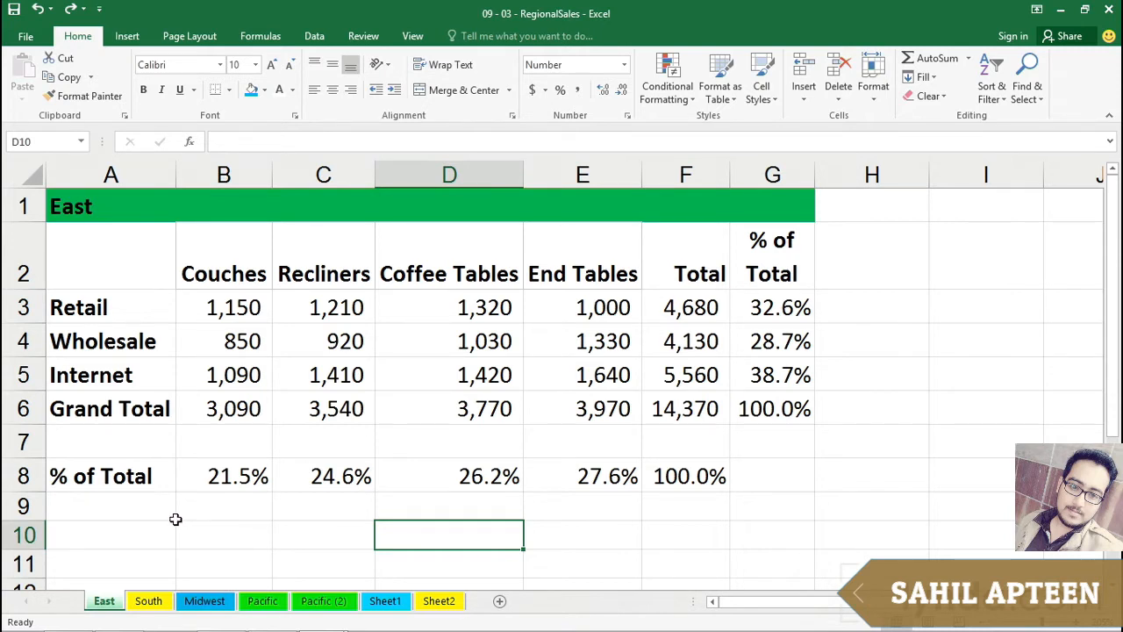
Step: Group only the South and Pacific sheets, insert a blank row at row 7 in both, and check it on each sheet
click(144, 602)
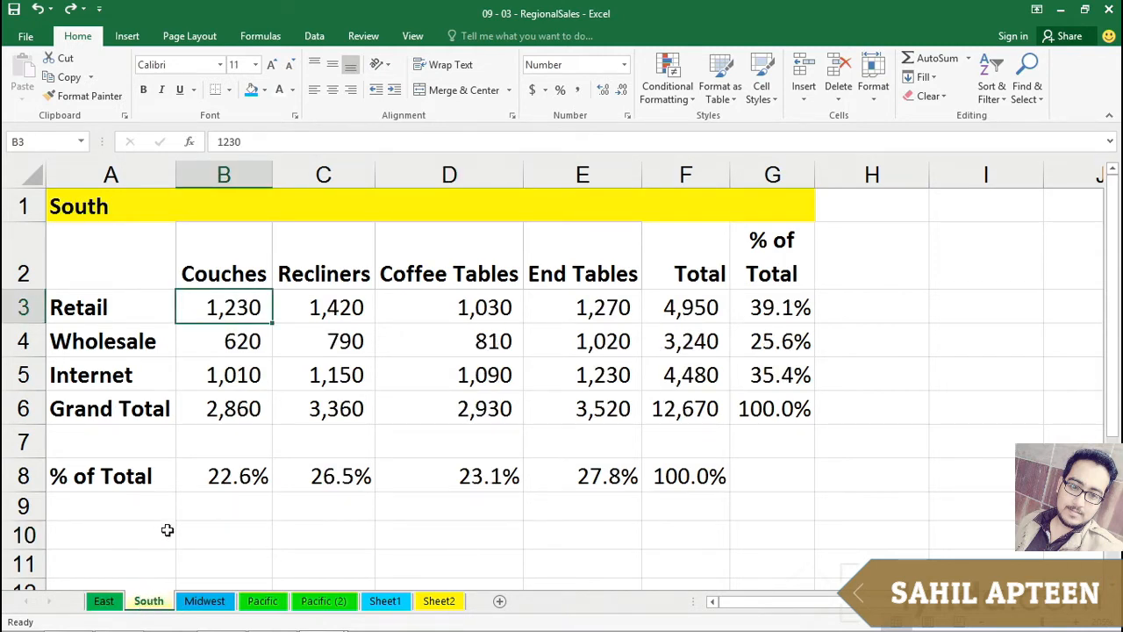
ctrl+click(267, 604)
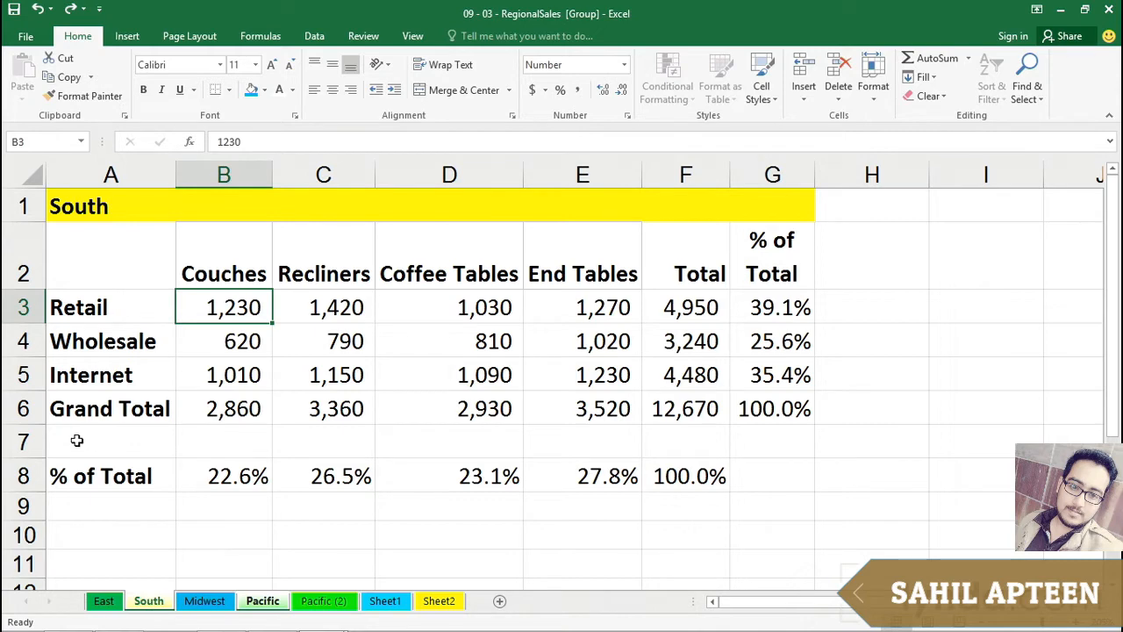
right_click(26, 442)
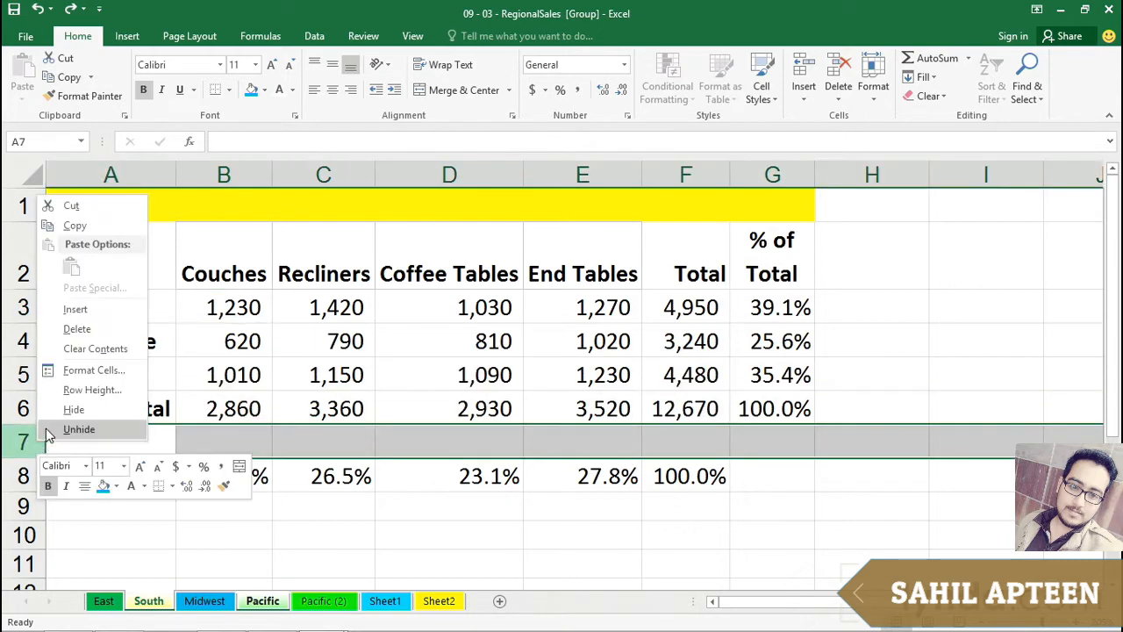
click(70, 311)
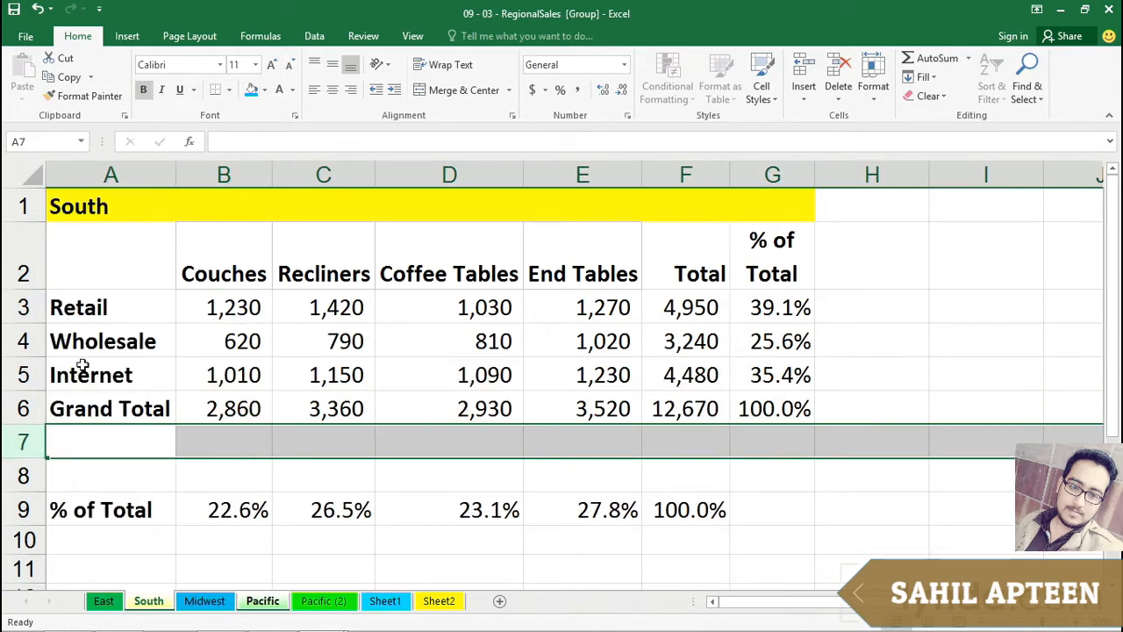
click(266, 603)
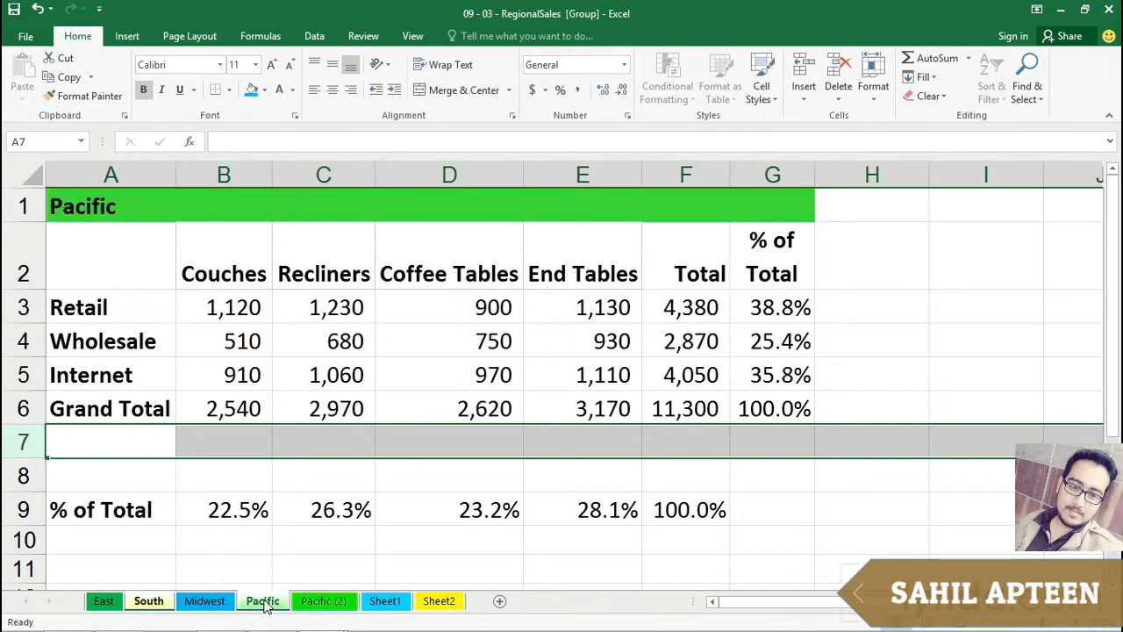
click(154, 604)
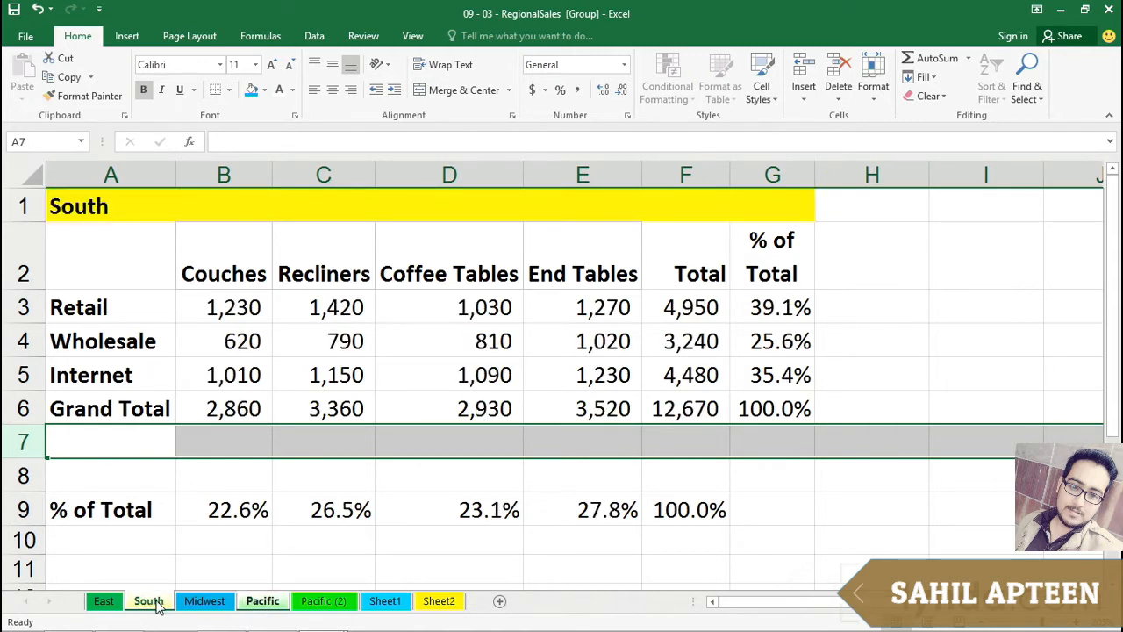
Step: Compare the Midwest and East sheets, undo the last row insertion on South and Pacific, and return to the East sheet
click(195, 603)
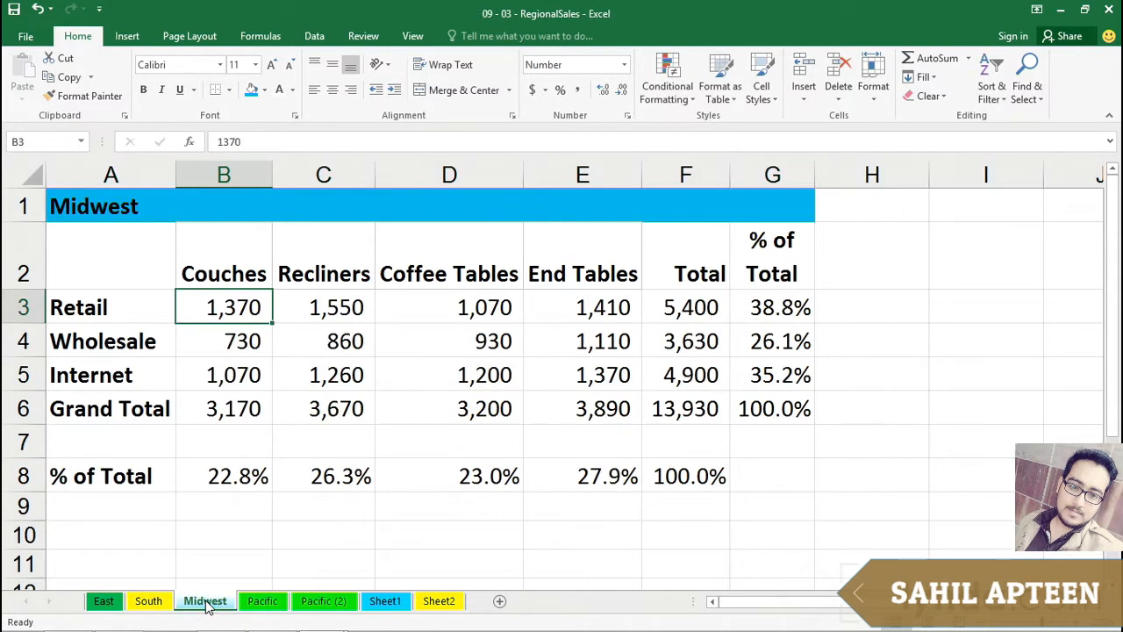
click(106, 601)
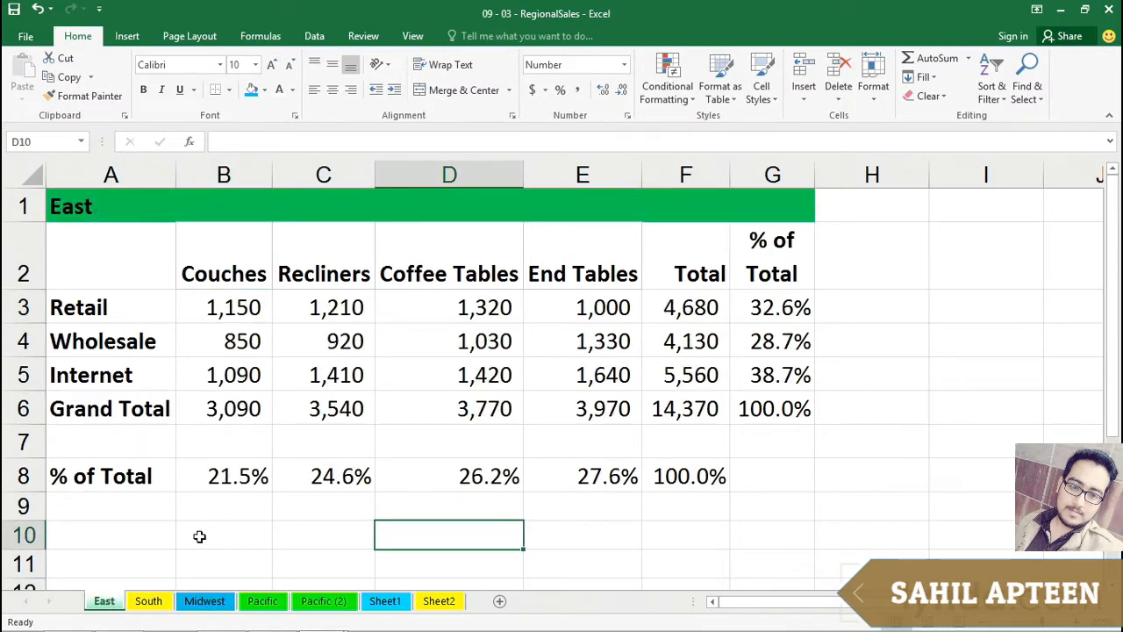
key(ctrl+Page_Down)
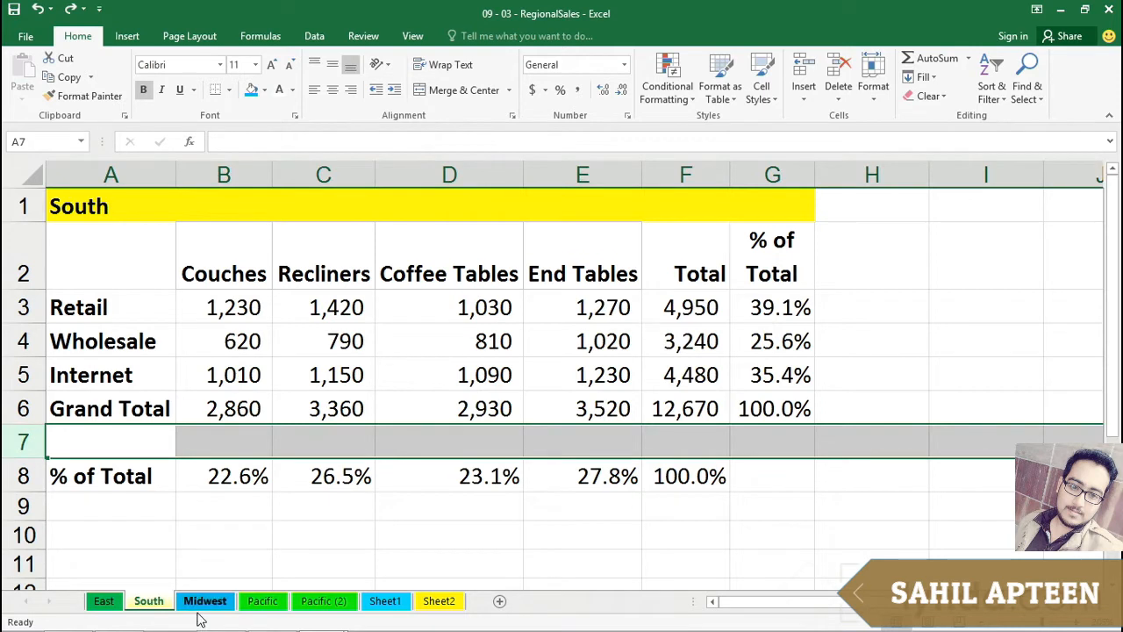
click(104, 603)
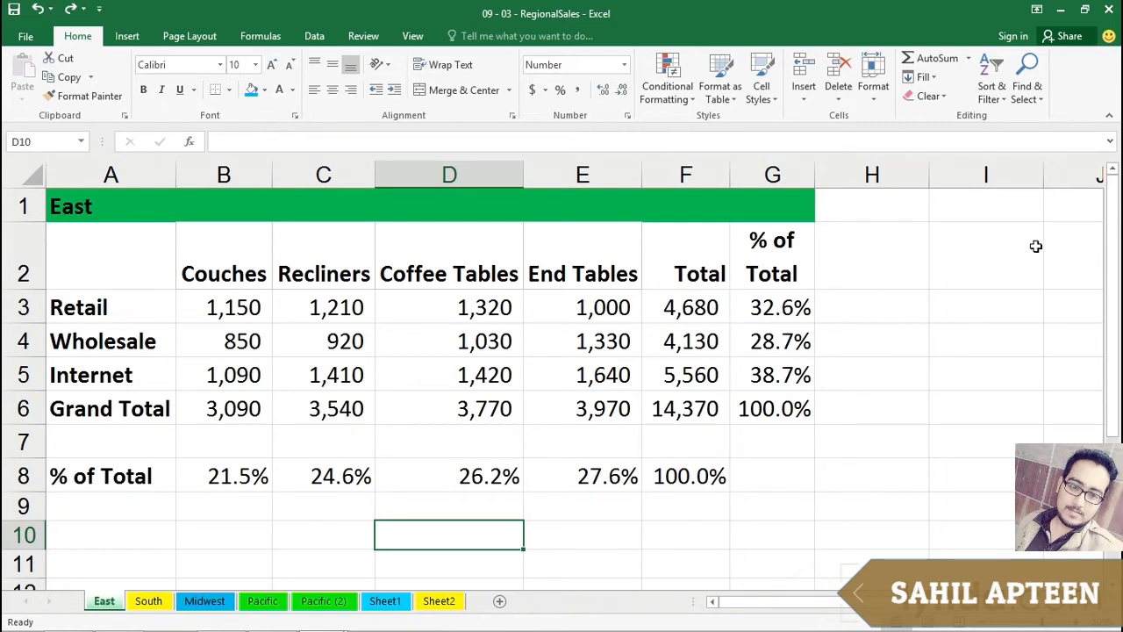
click(97, 203)
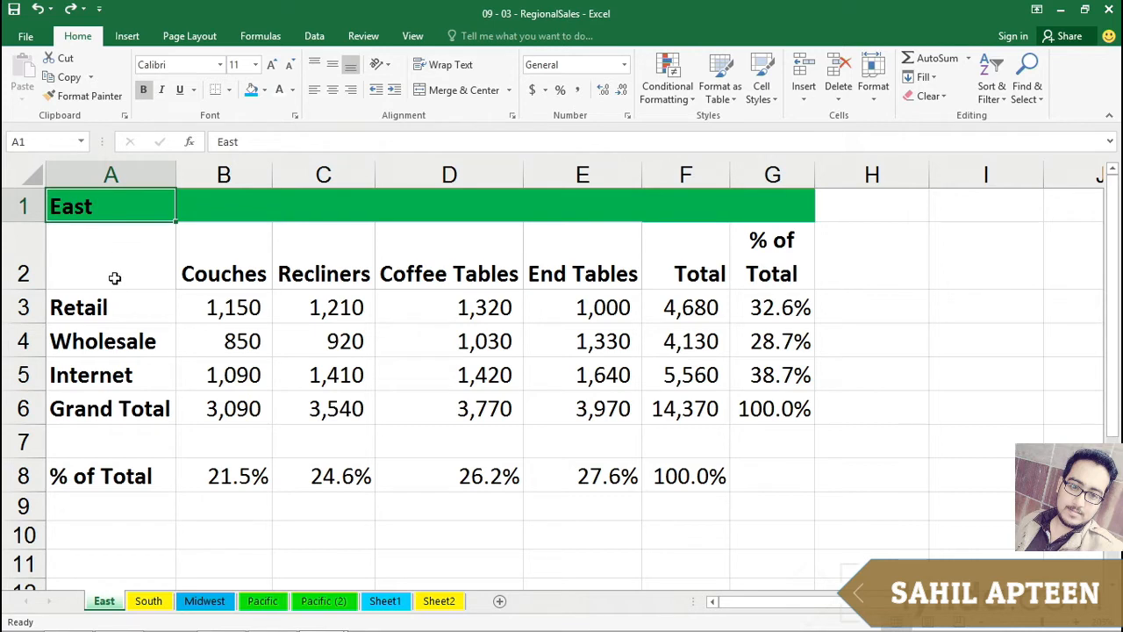
click(118, 268)
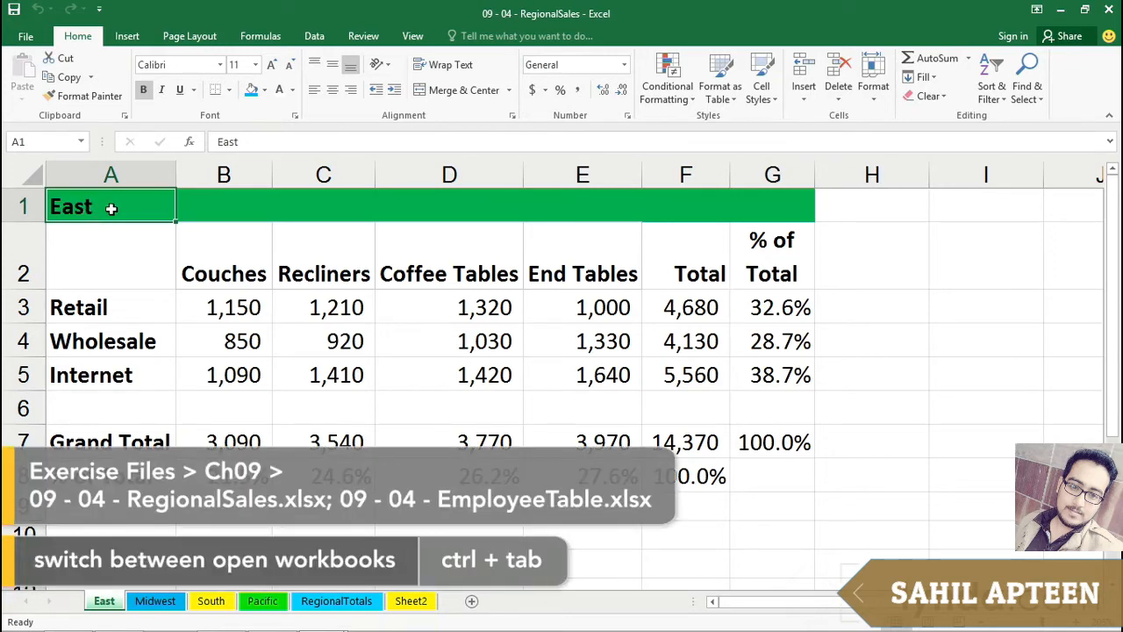
Step: Switch to the 09 - 04 - EmployeeTable workbook and back to the 09 - 04 - RegionalSales workbook
key(ctrl+Tab)
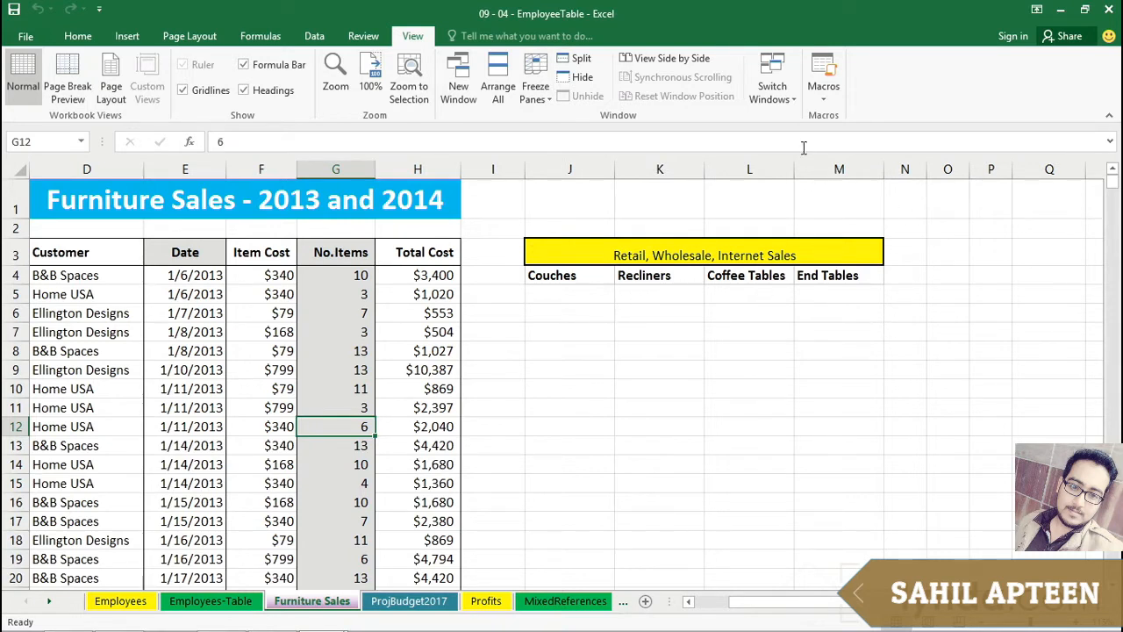
click(772, 92)
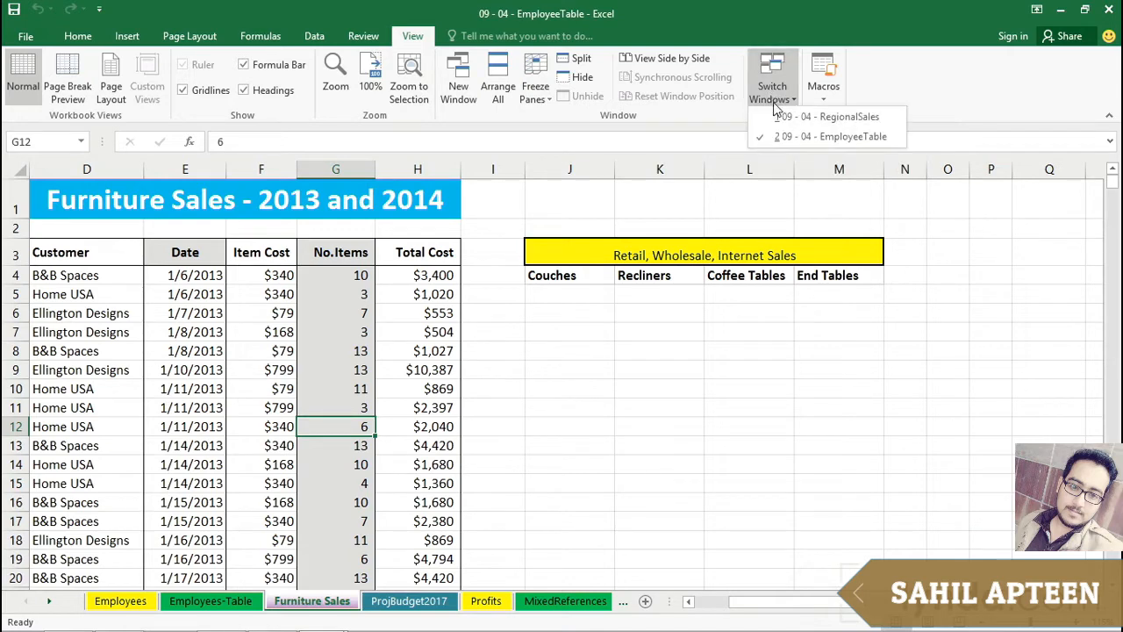
click(779, 119)
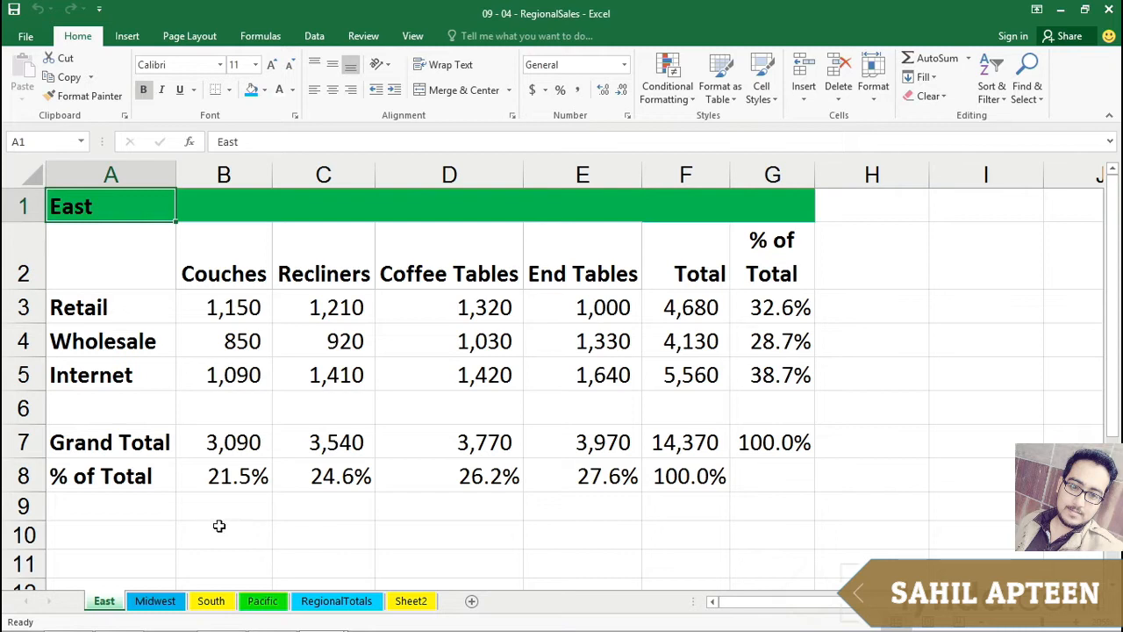
Step: View the Midwest, South and Pacific sheets to compare their table layouts
click(146, 604)
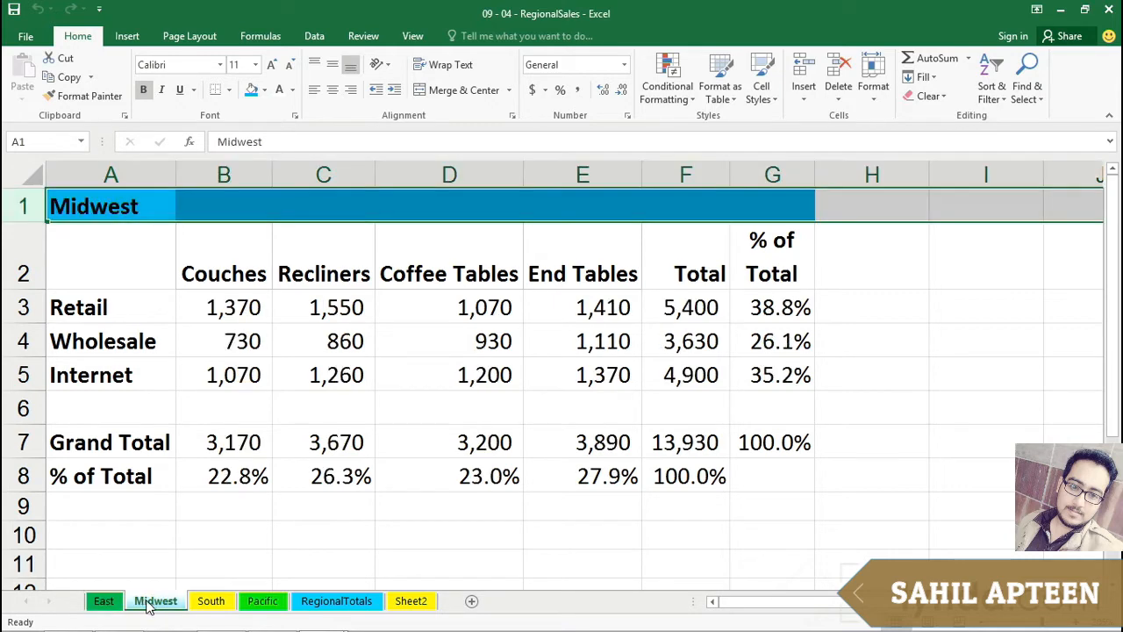
click(205, 606)
click(251, 605)
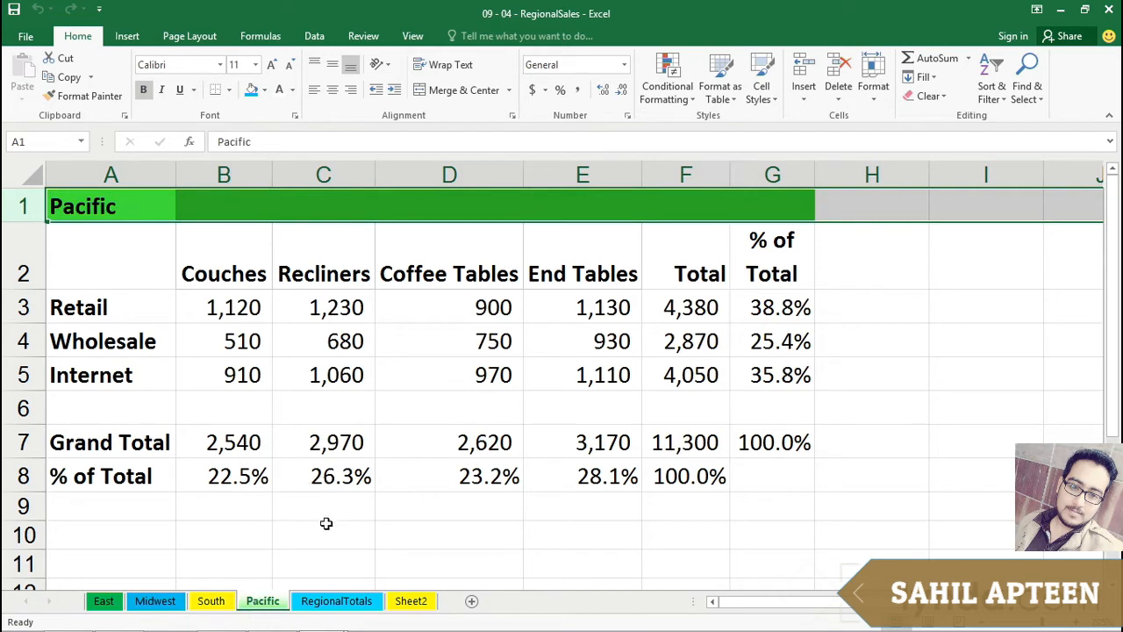
Step: On the RegionalTotals sheet, total the four regions' retail sales in B2 with the formula =East!F3+Midwest!F3+South!F3+Pacific!F3
click(344, 603)
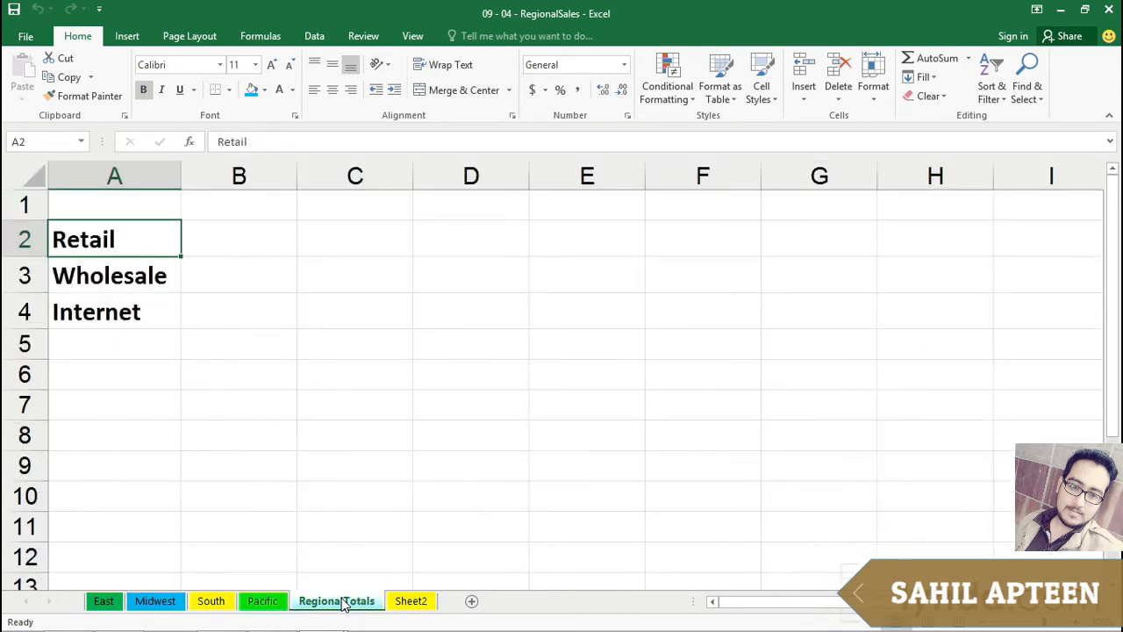
click(241, 241)
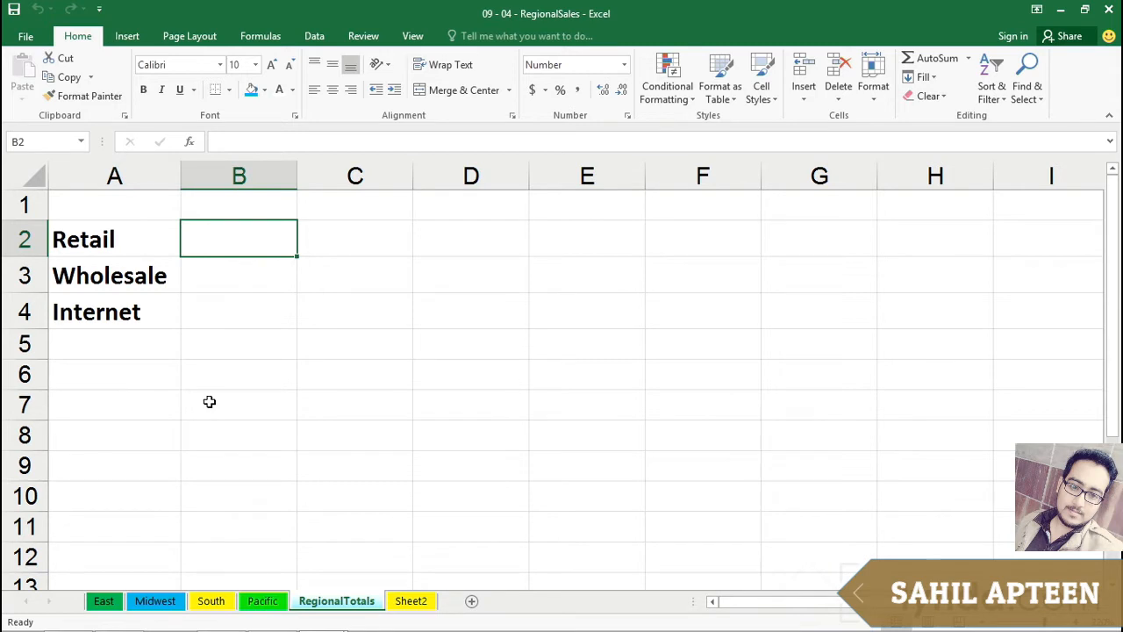
text(=)
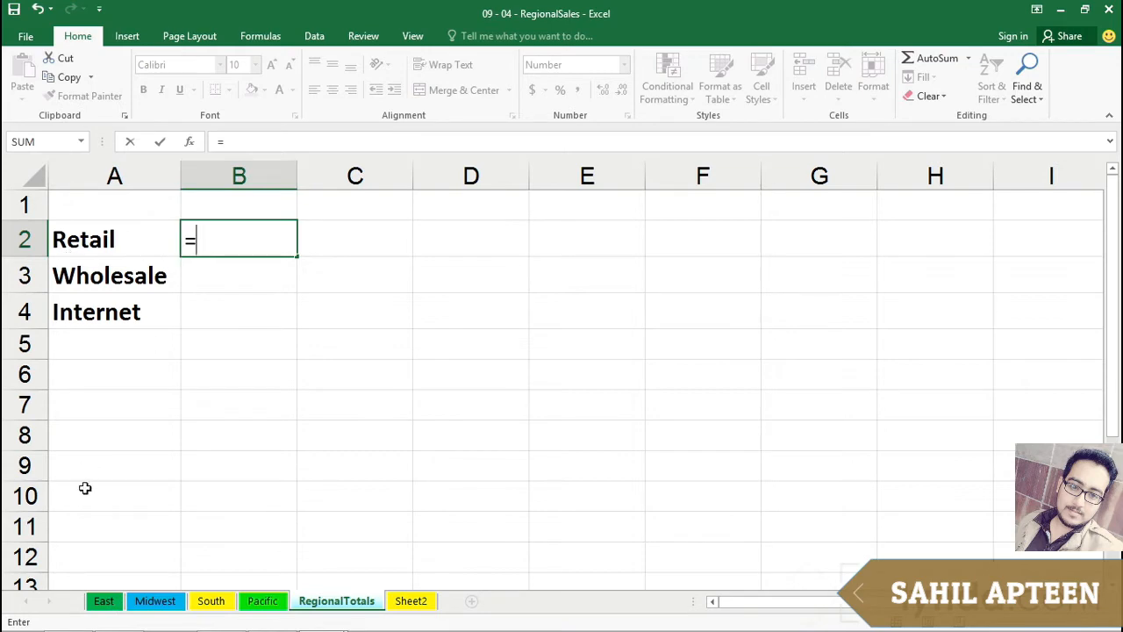
click(102, 602)
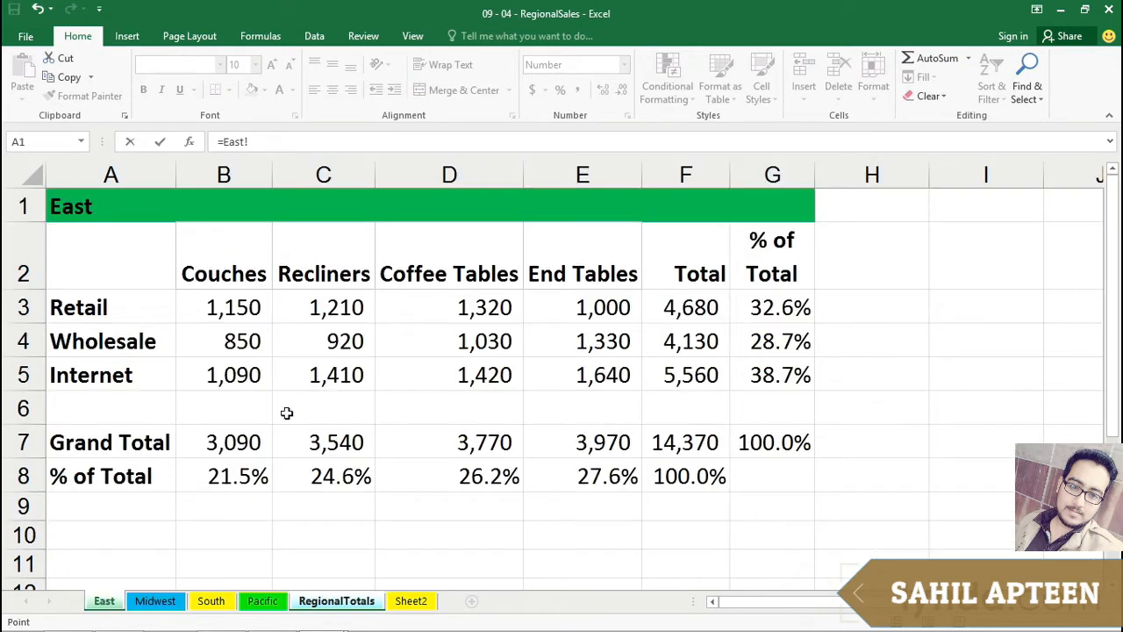
click(687, 305)
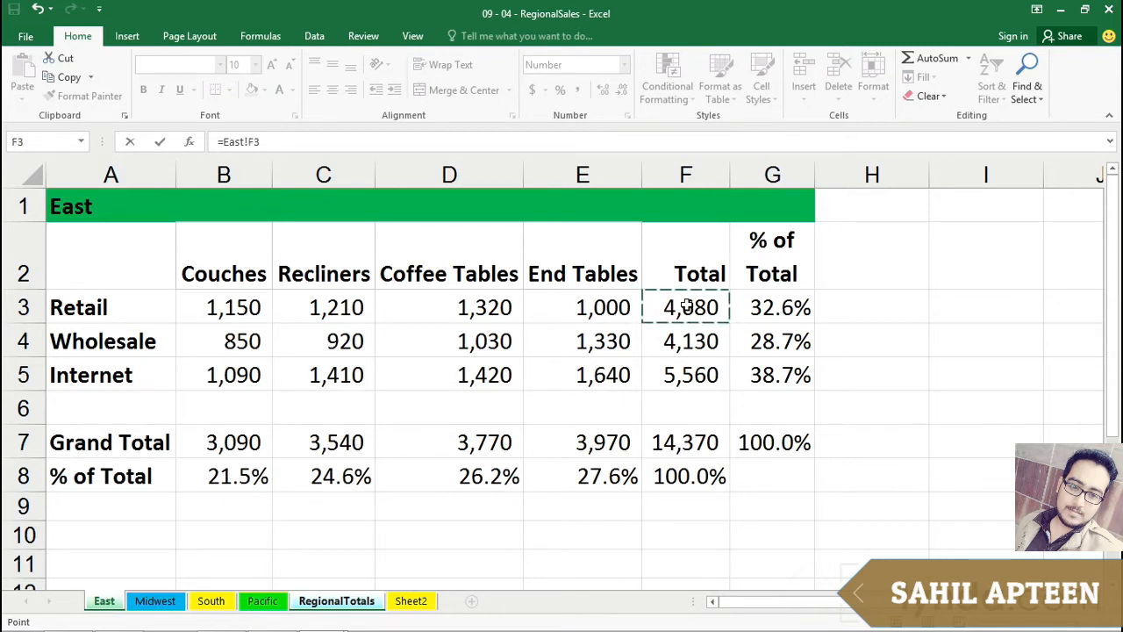
text(+)
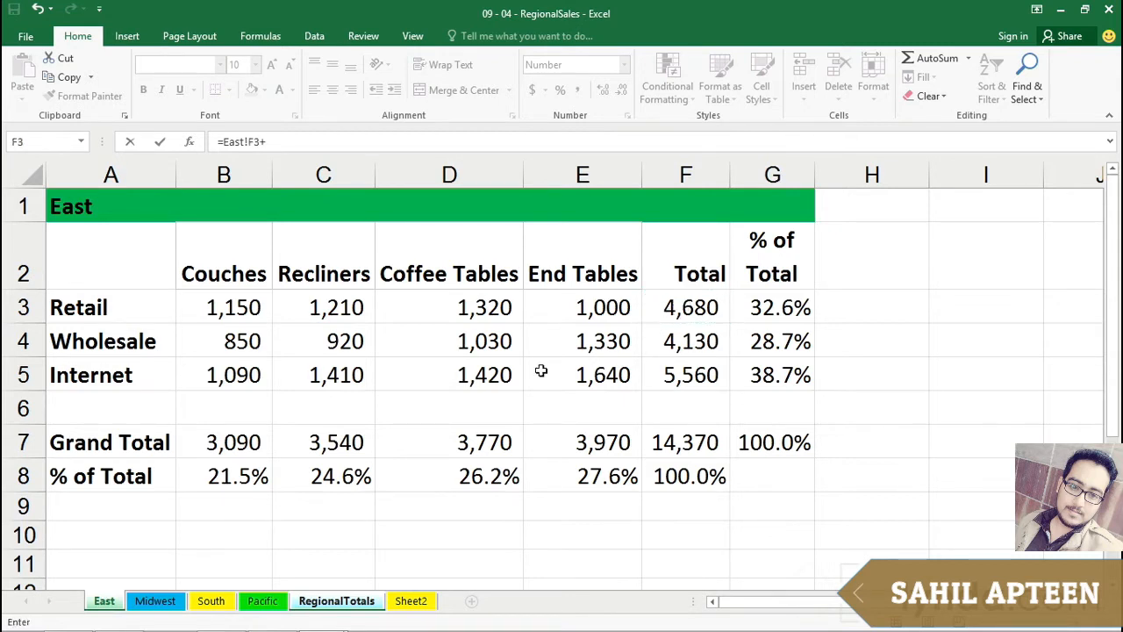
click(157, 601)
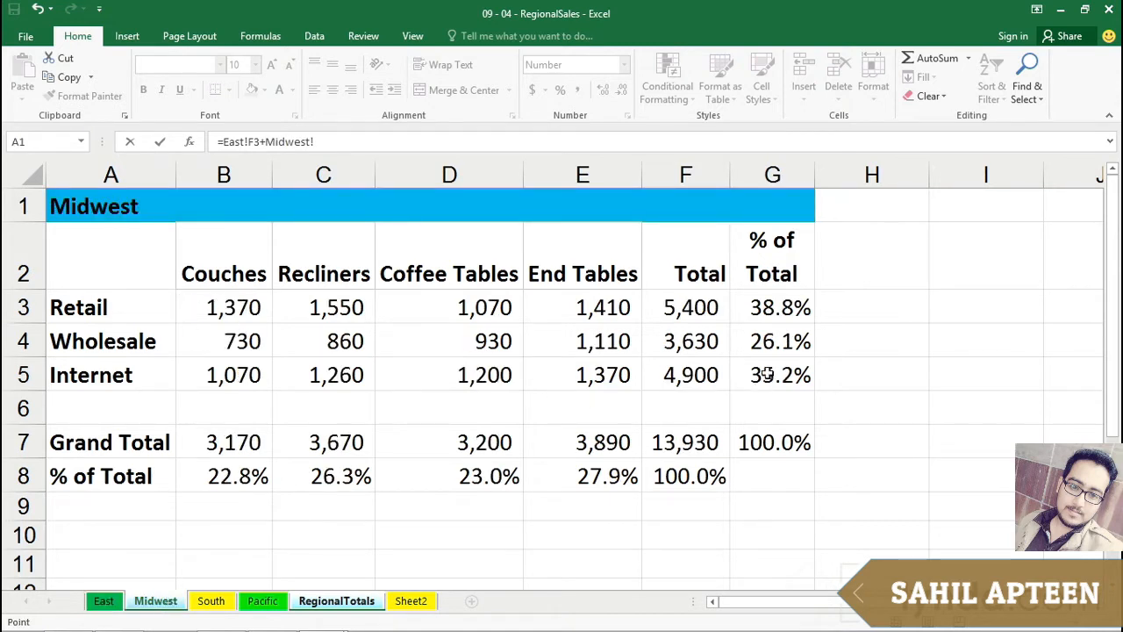
click(682, 307)
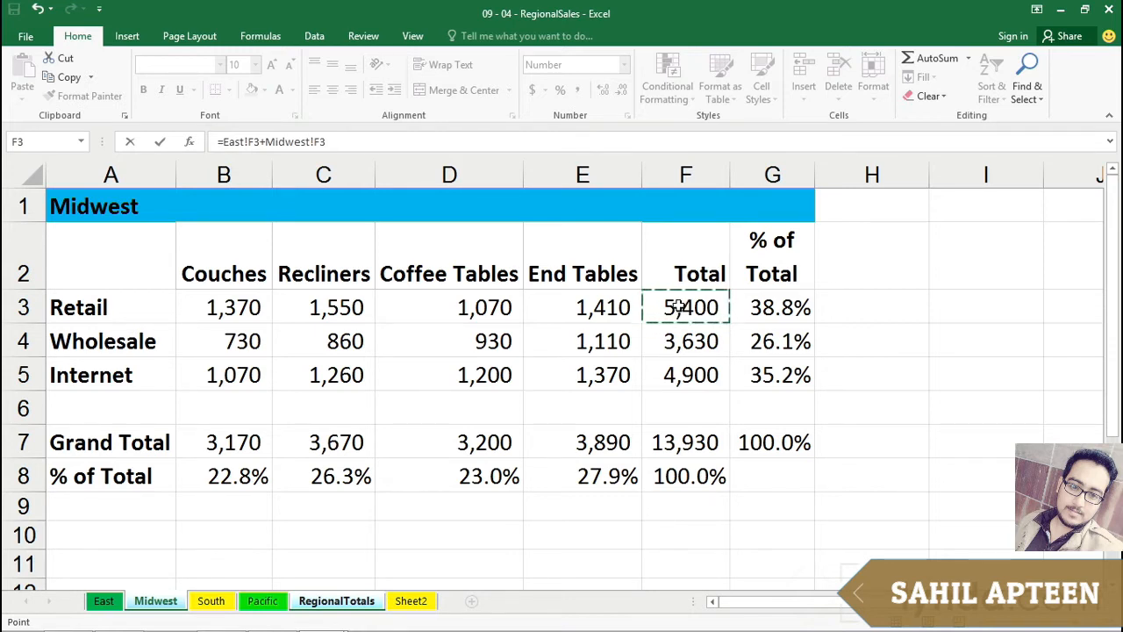
click(211, 601)
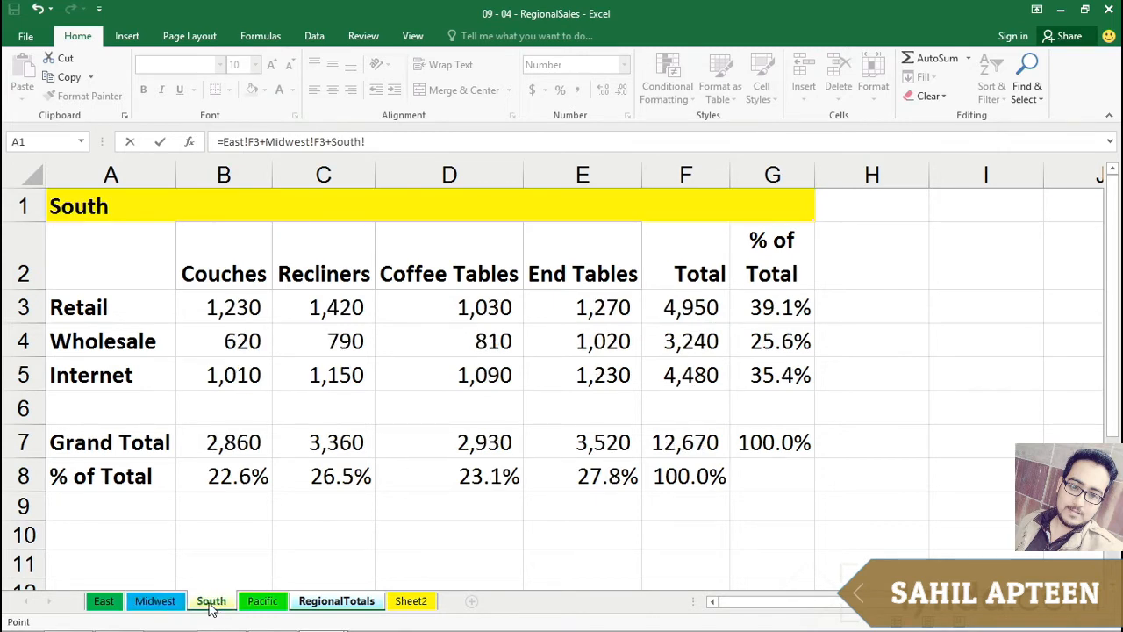
click(678, 305)
text(+)
click(263, 601)
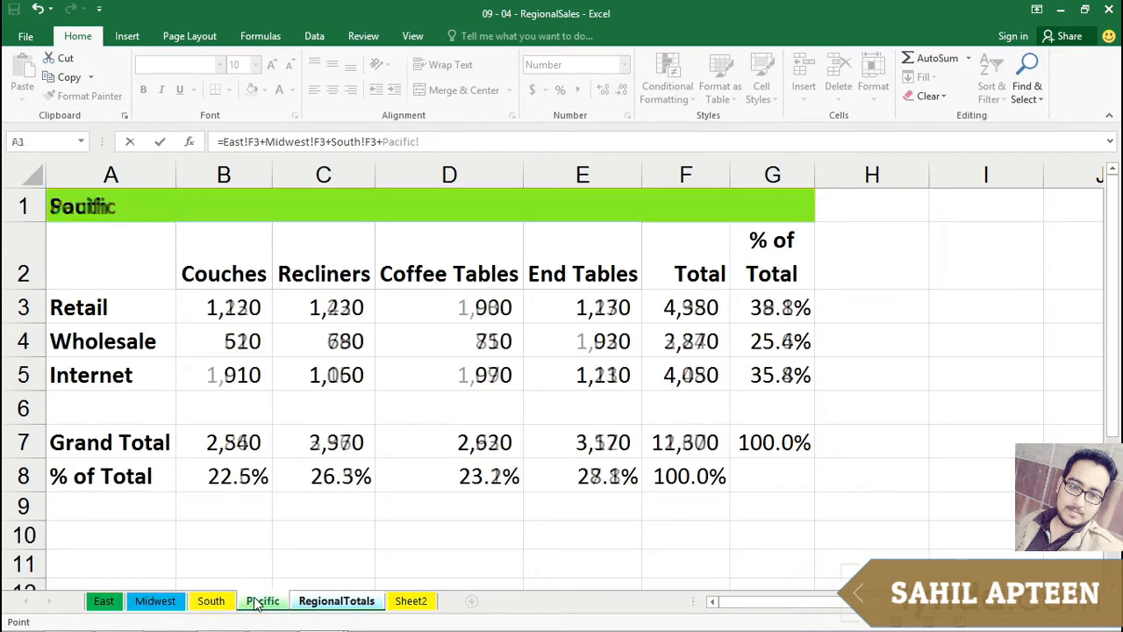
click(659, 307)
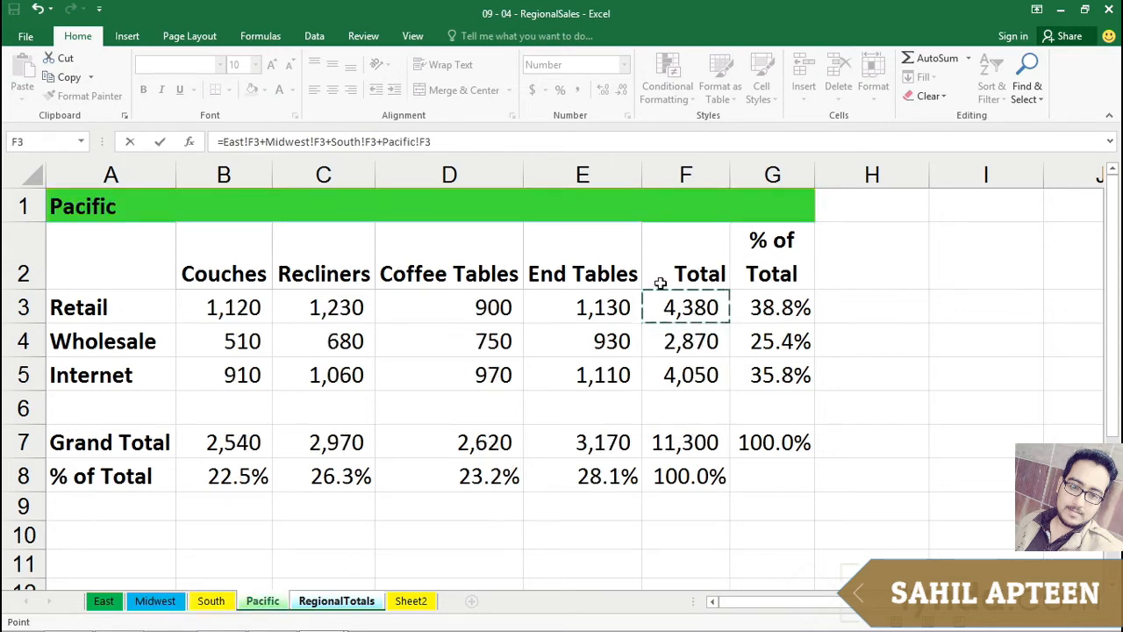
key(Return)
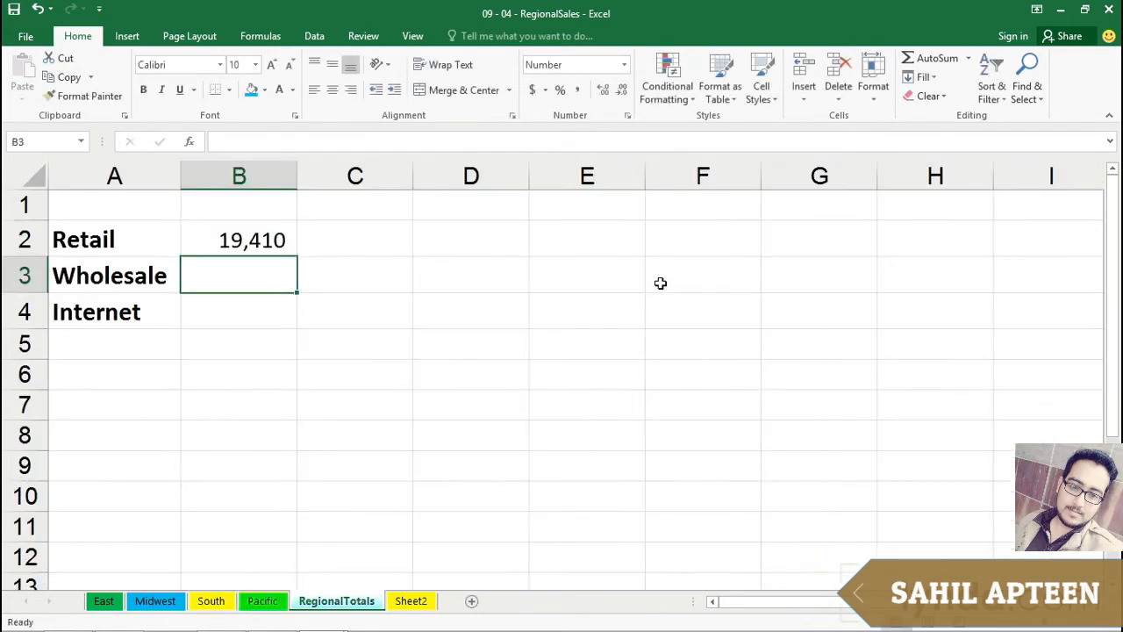
Step: Review the Retail formula in B2 on RegionalTotals and rename the Midwest sheet to Mid west
double_click(261, 240)
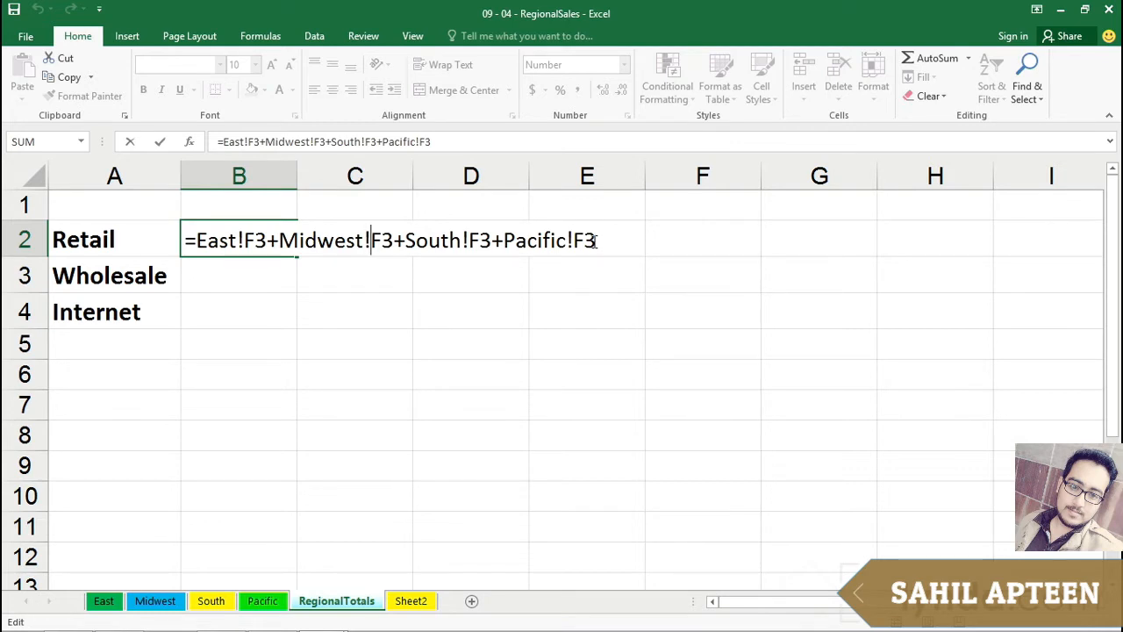
key(ctrl+Return)
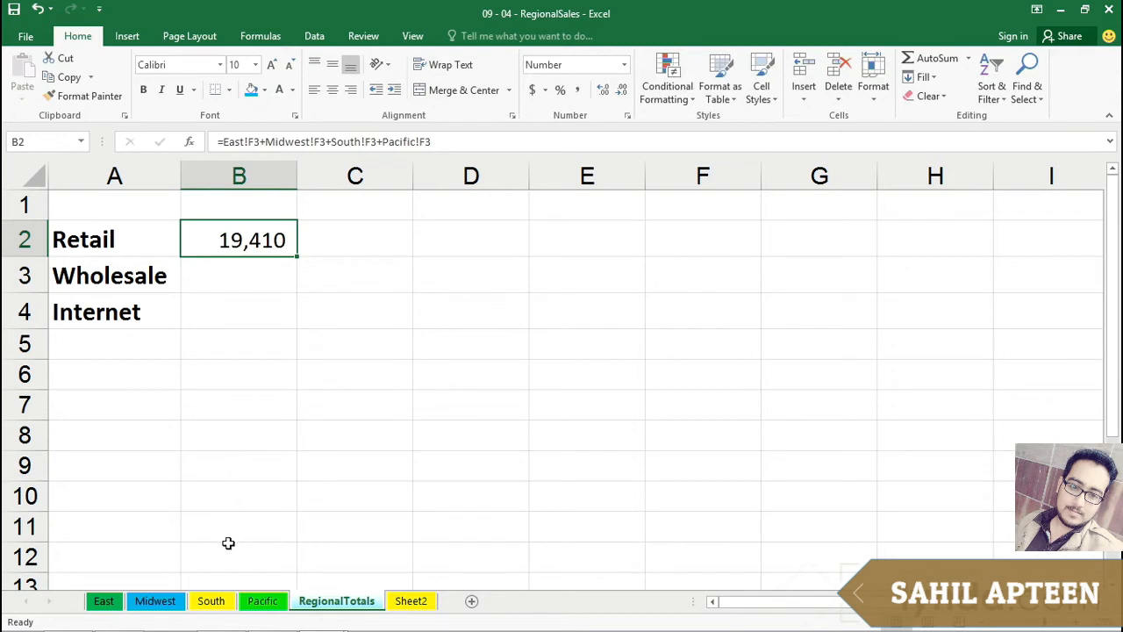
click(156, 601)
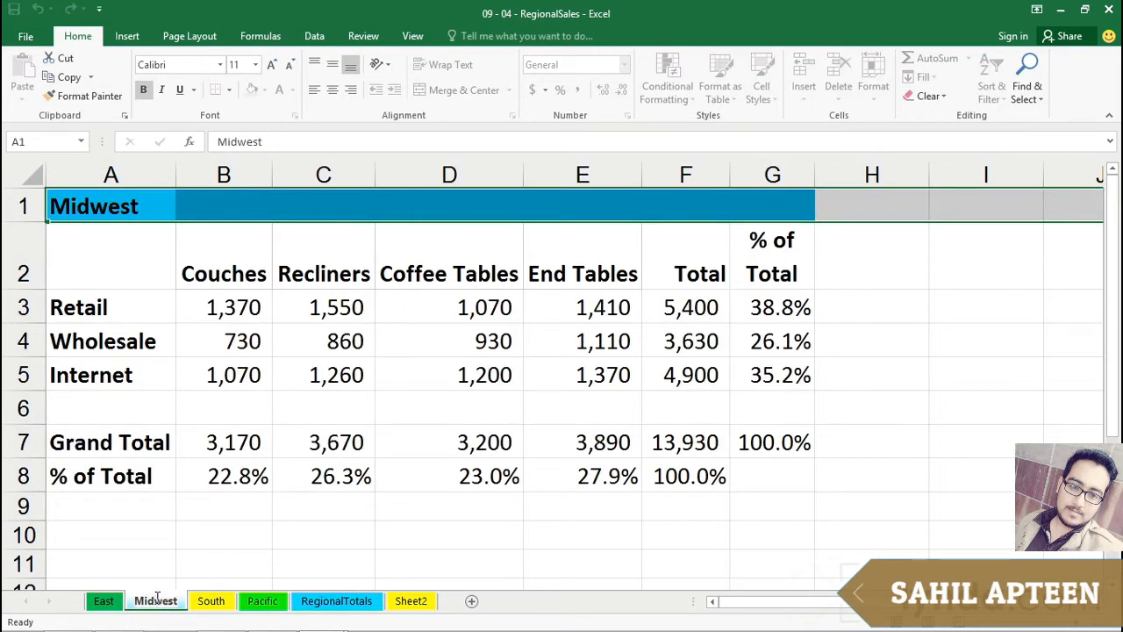
double_click(156, 600)
click(153, 600)
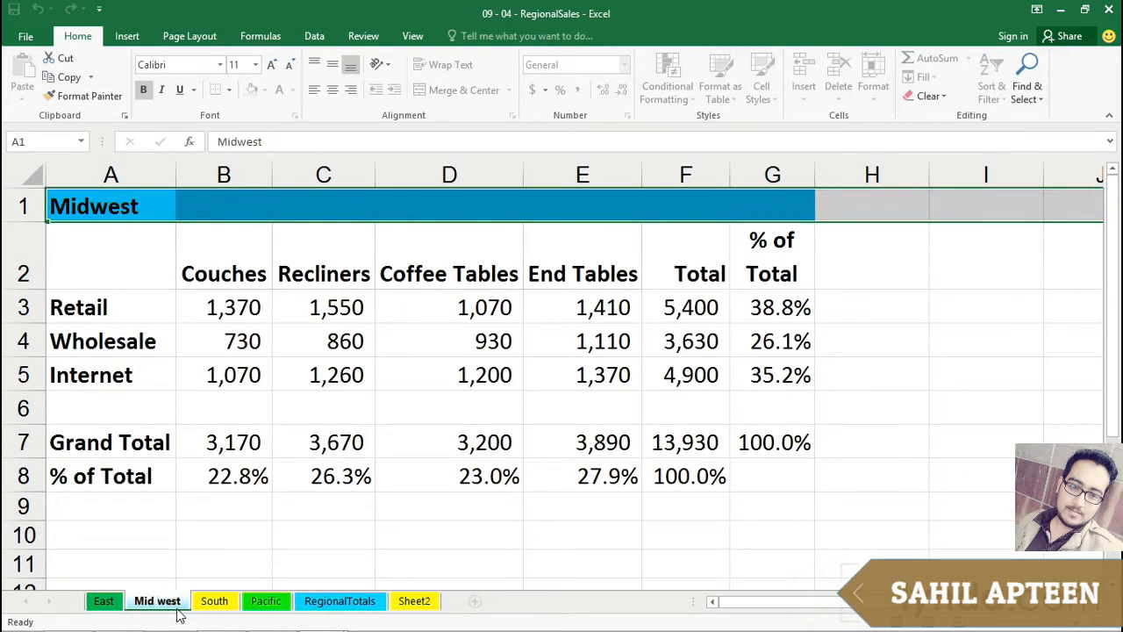
key(Return)
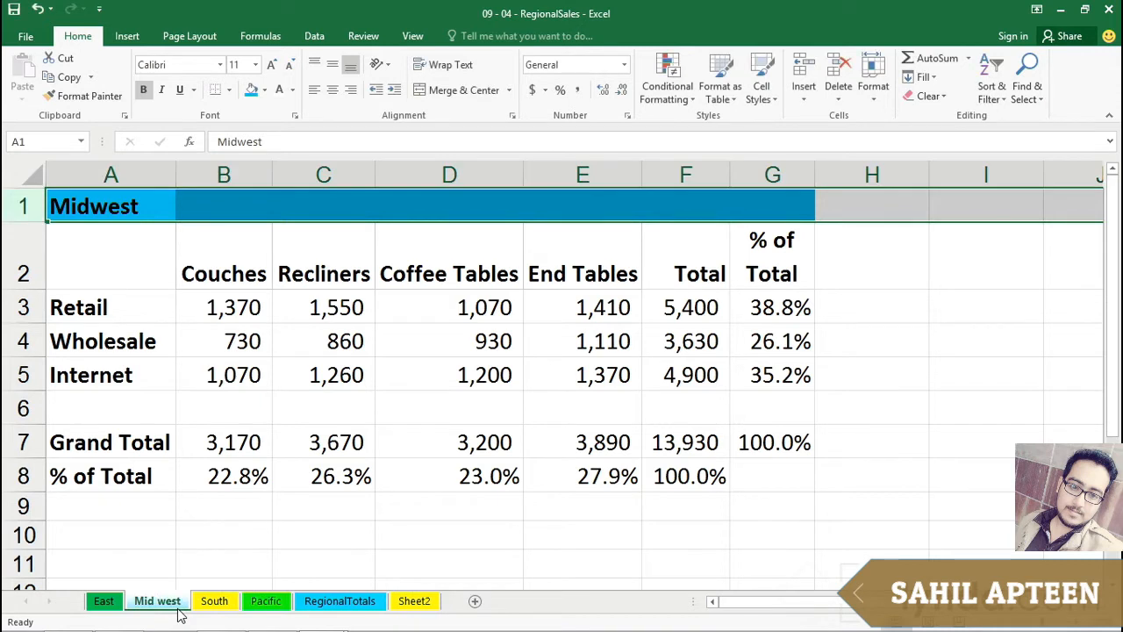
Step: Examine how the B2 formula on the RegionalTotals sheet refers to the renamed Mid west sheet
click(318, 606)
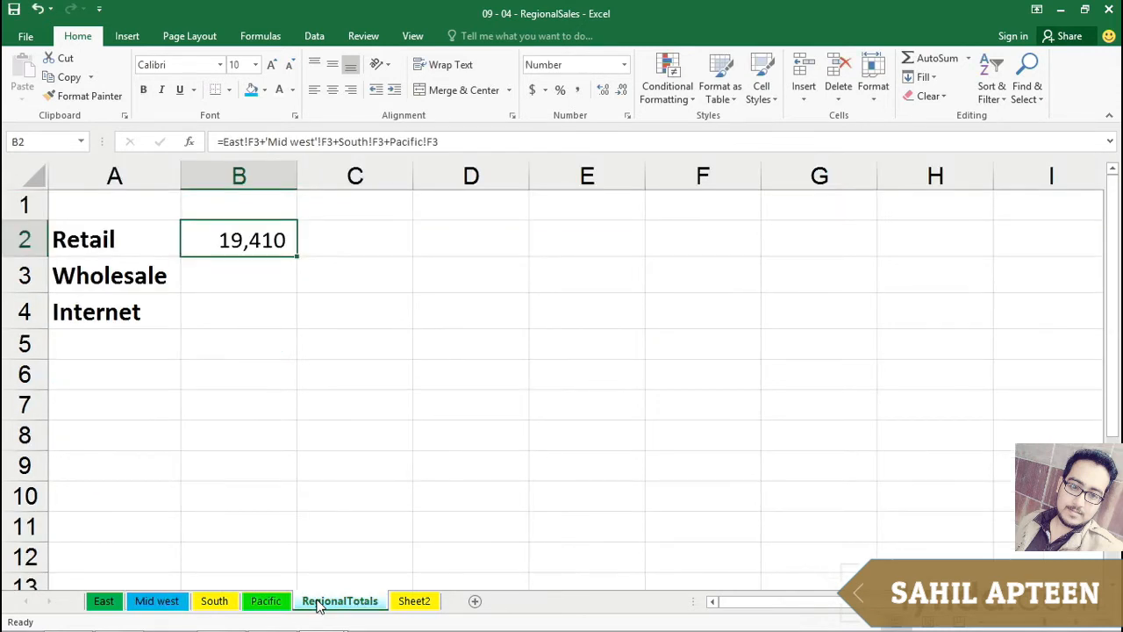
double_click(193, 243)
click(281, 240)
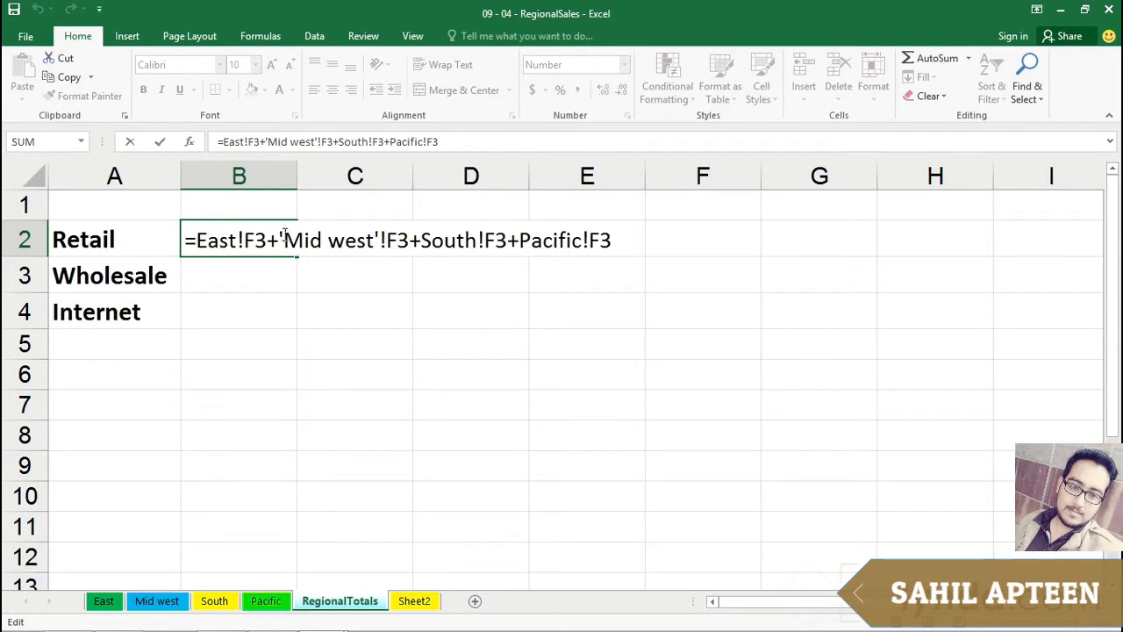
click(377, 233)
click(387, 240)
key(ctrl+Return)
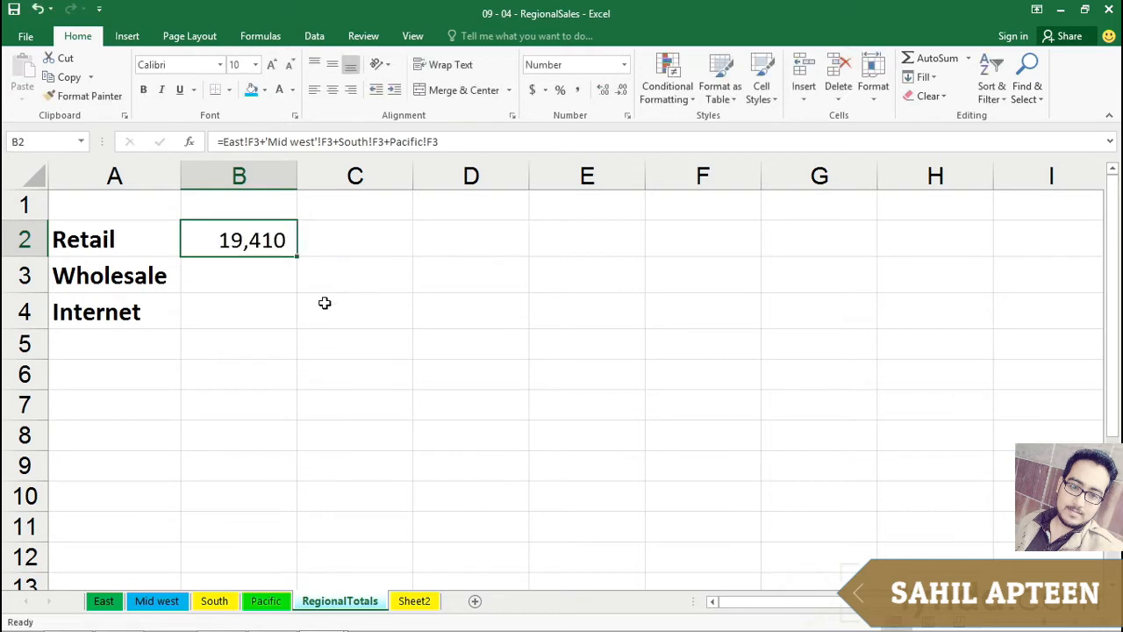
Step: Rename the Mid west sheet back to Midwest and check the sheet reference in the B2 formula on RegionalTotals
click(158, 601)
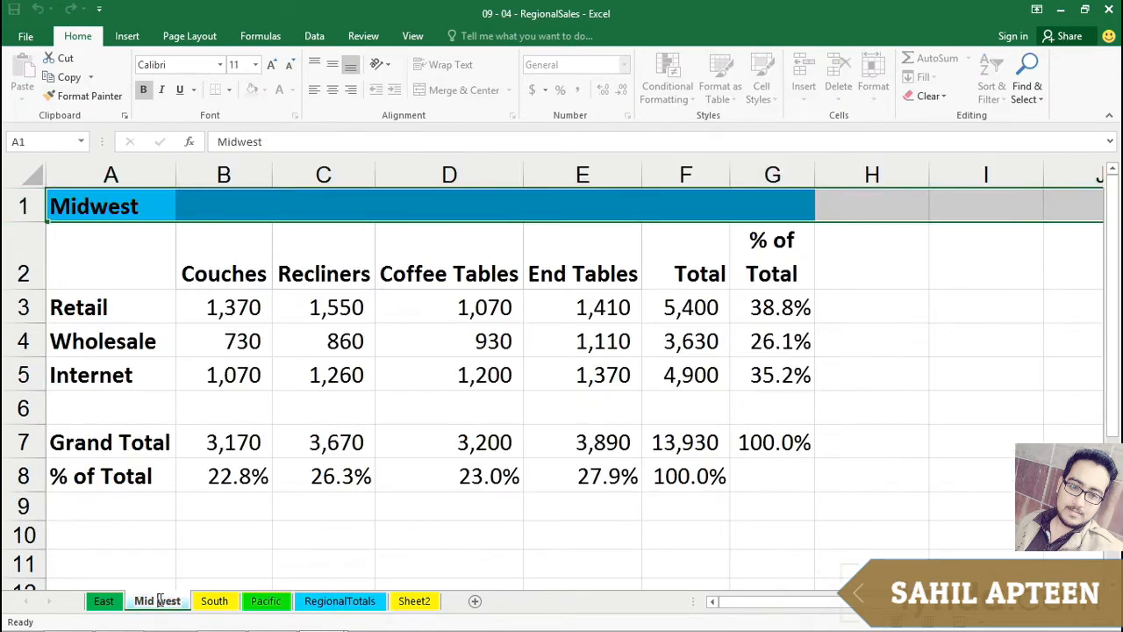
key(BackSpace)
key(Return)
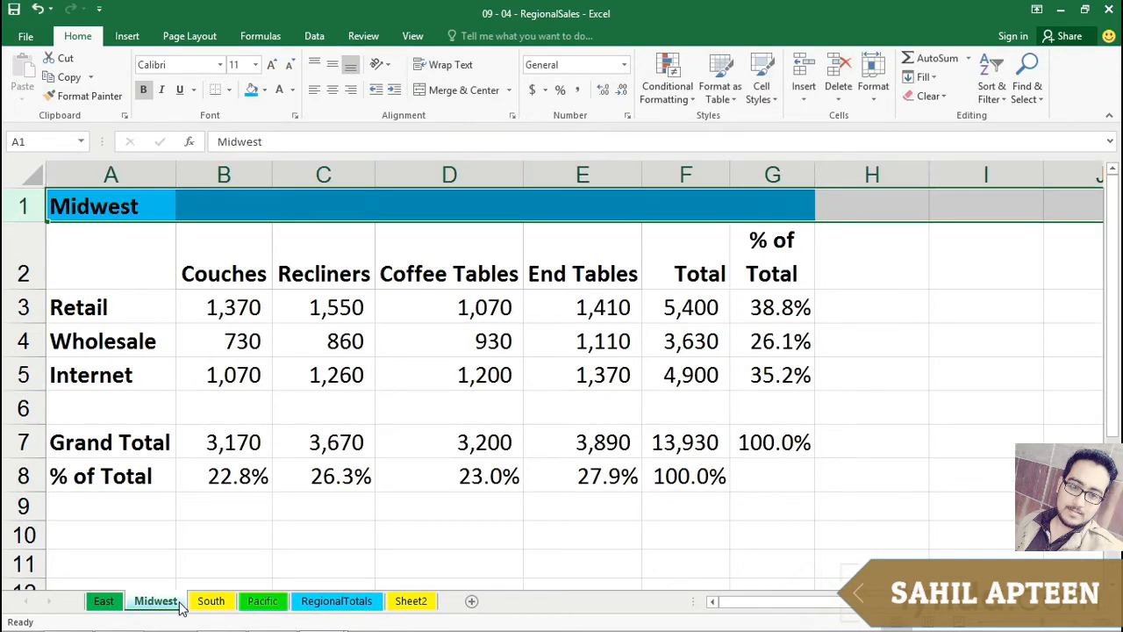
click(334, 606)
double_click(237, 228)
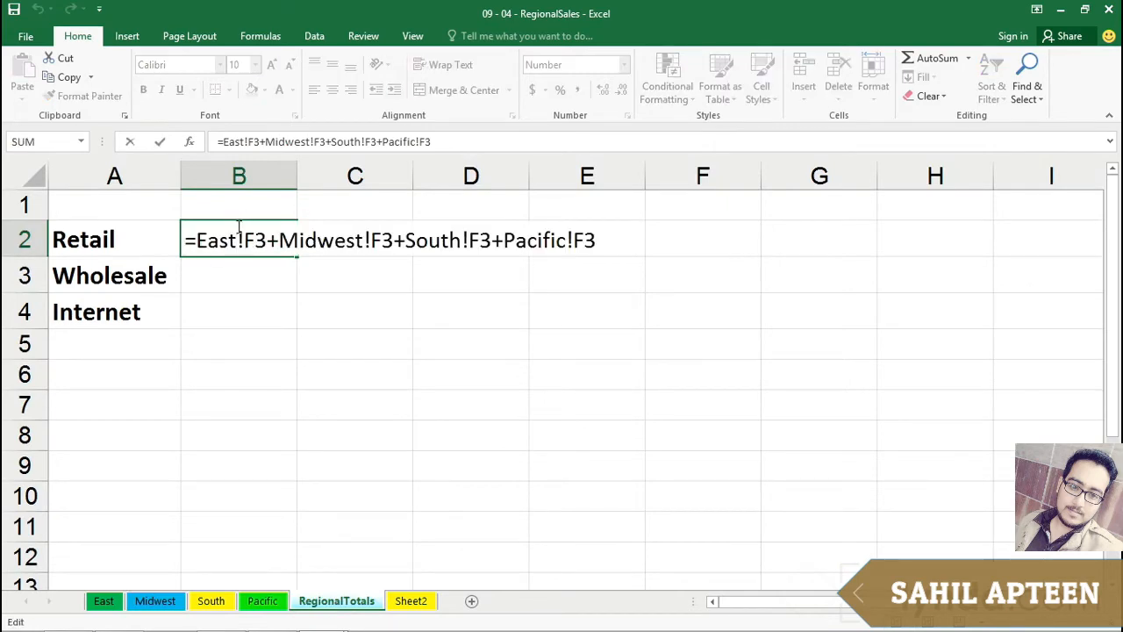
key(Escape)
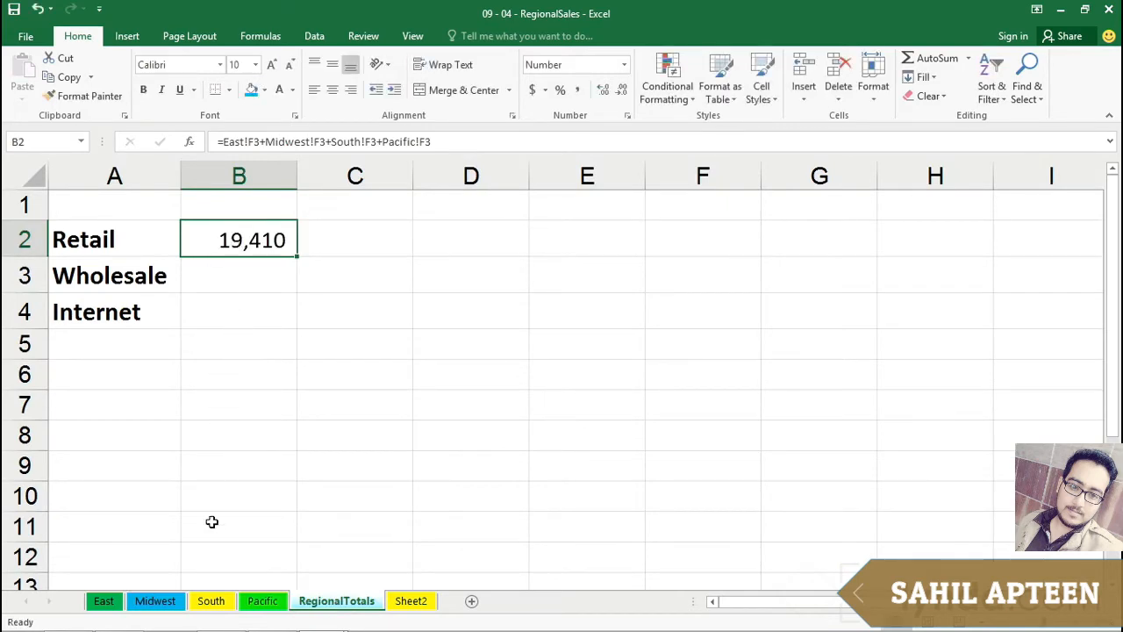
Step: Check the Wholesale and Internet total cells on Pacific, and fill the RegionalTotals formula from B2 down to B4
click(255, 607)
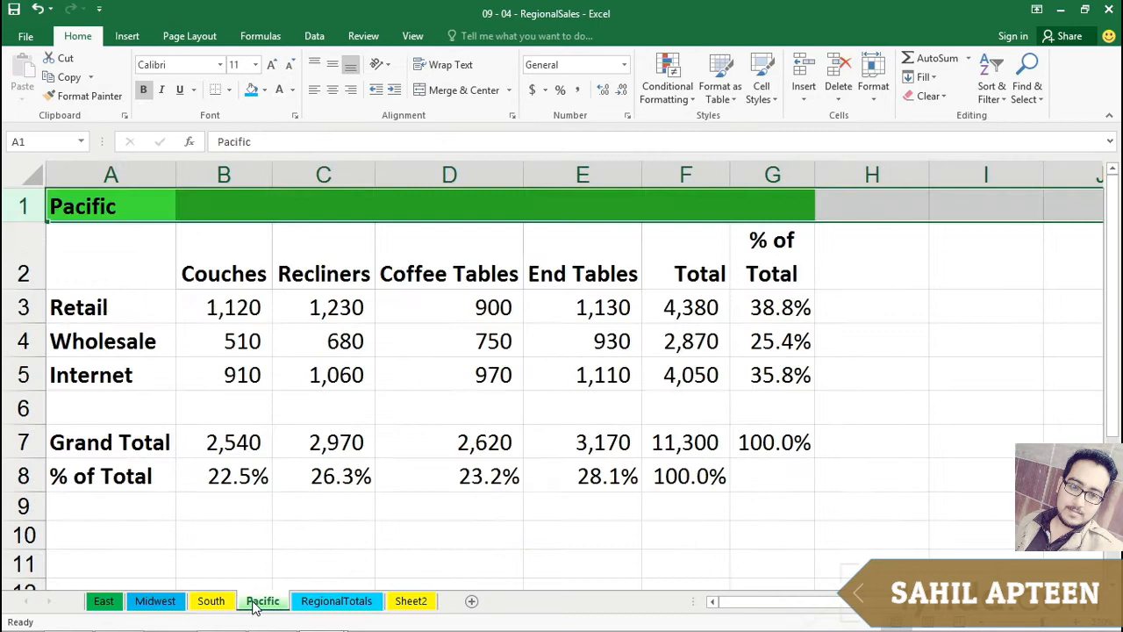
click(672, 351)
click(682, 383)
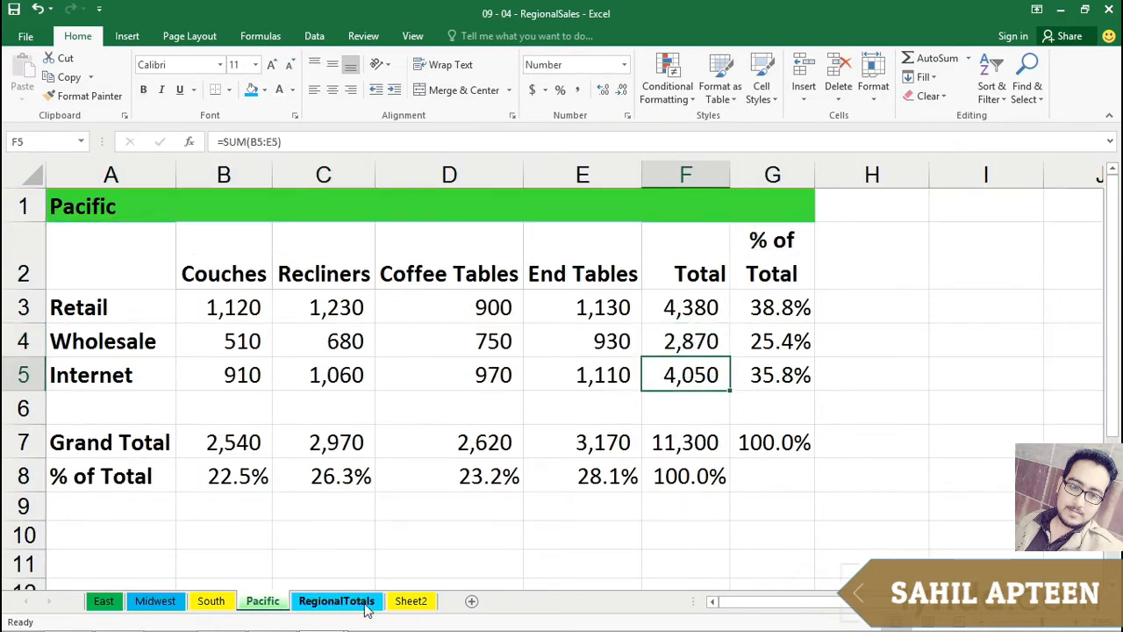
click(337, 601)
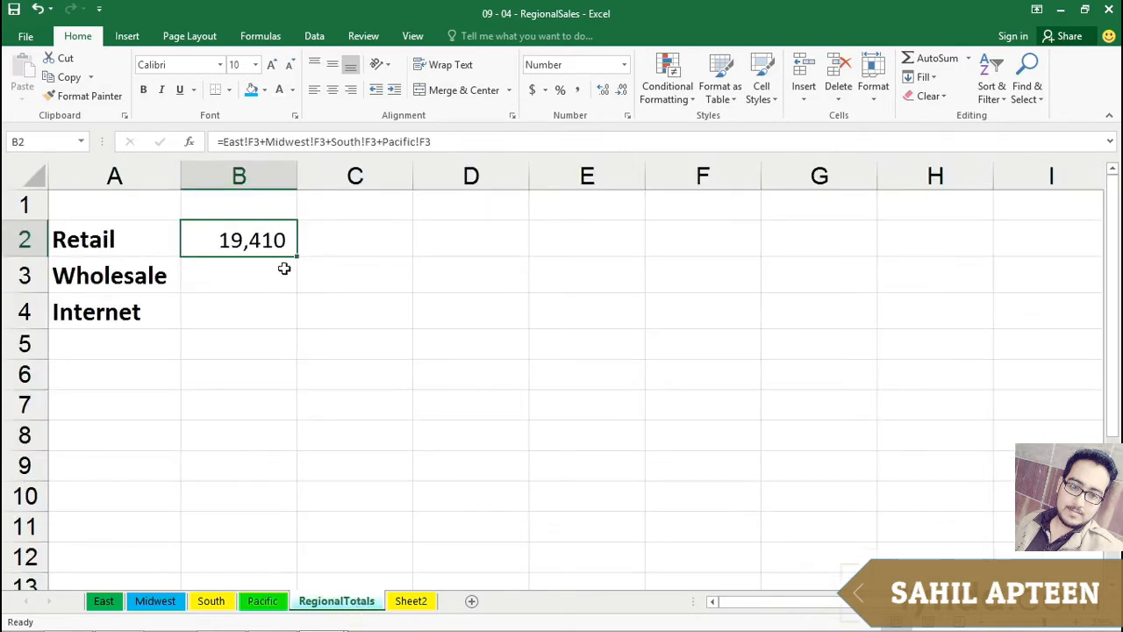
drag(296, 255, 286, 325)
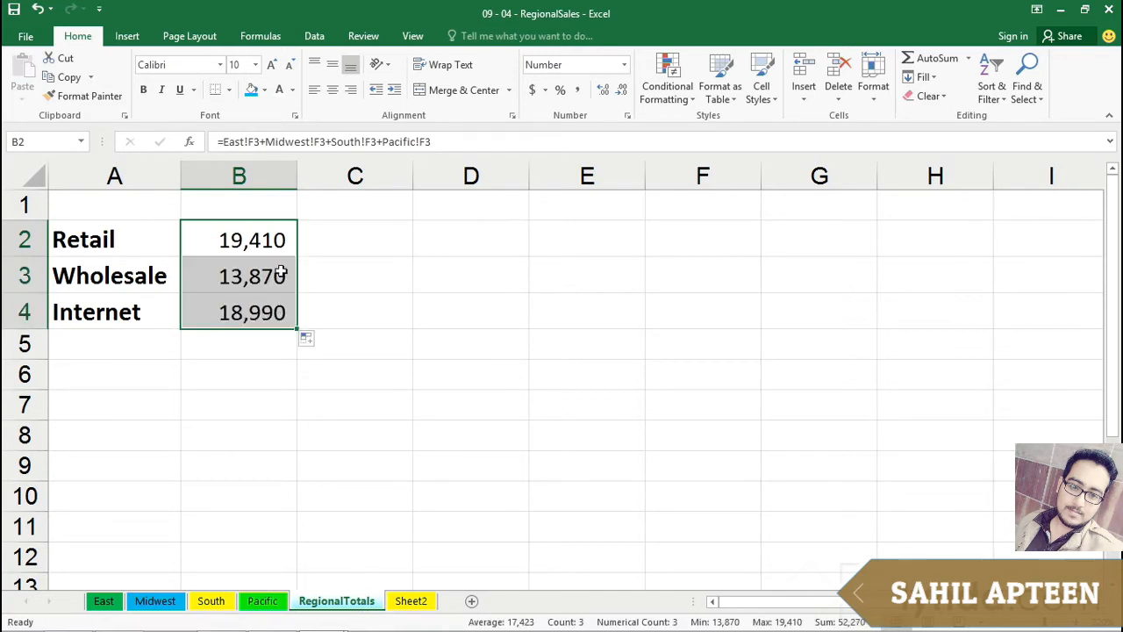
Step: Review the full Retail addition formula in B2 on RegionalTotals without changing it
click(252, 239)
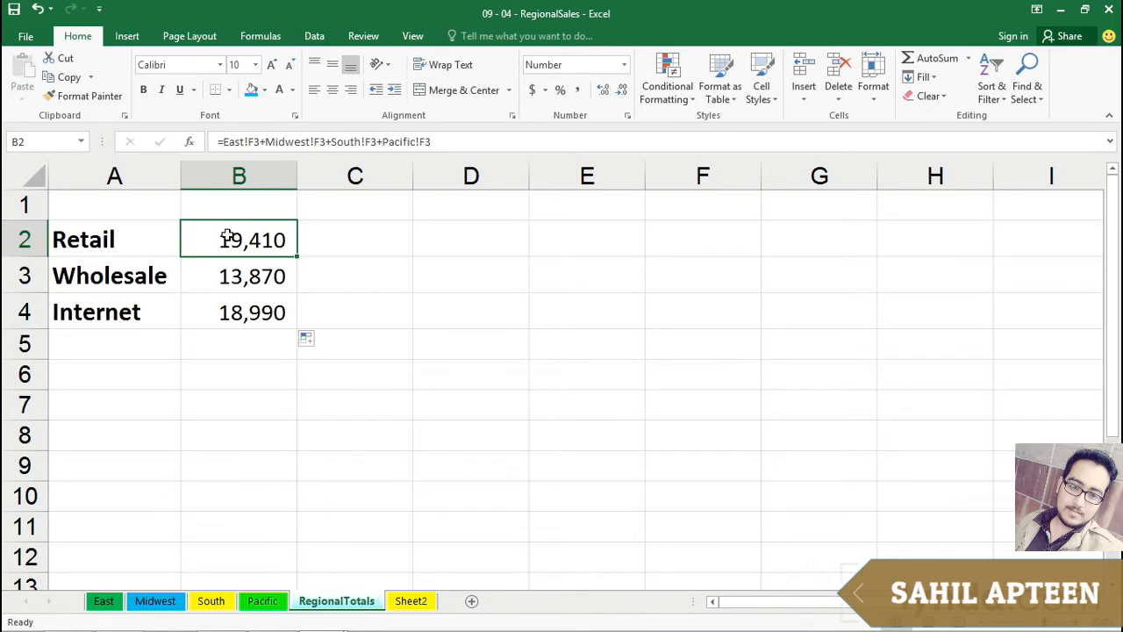
double_click(227, 237)
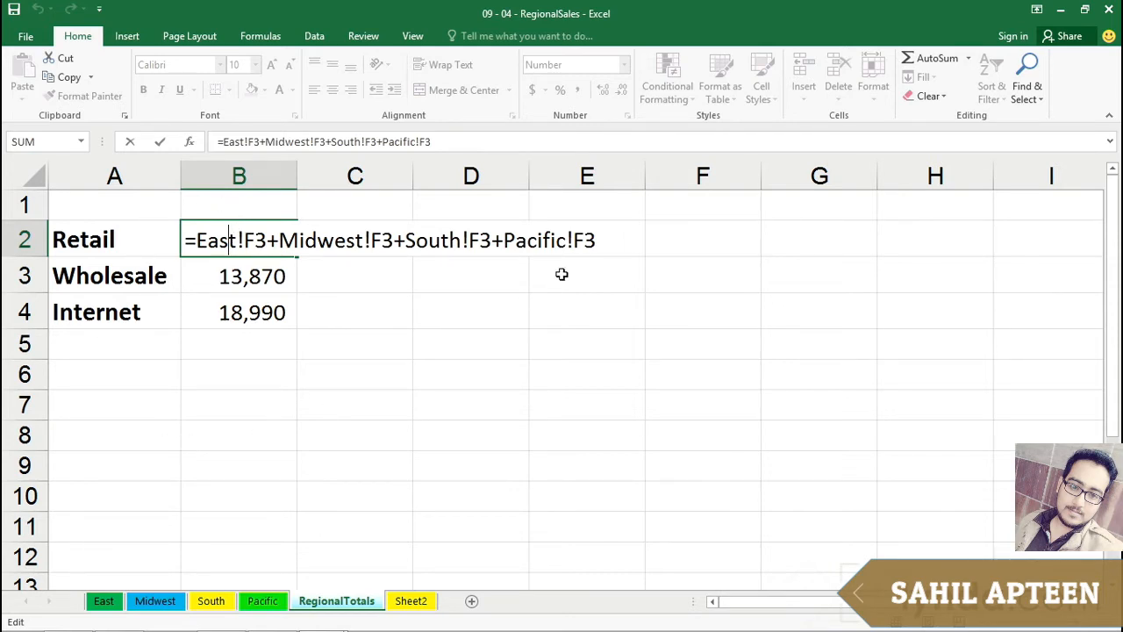
drag(599, 239, 355, 215)
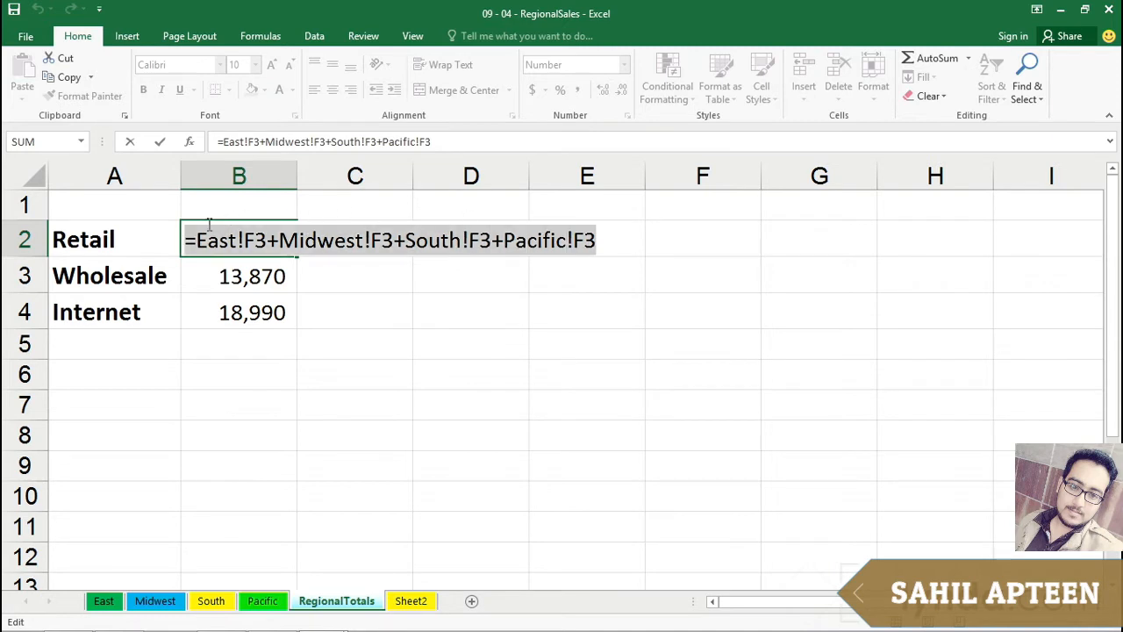
drag(209, 224, 186, 237)
key(ctrl+Return)
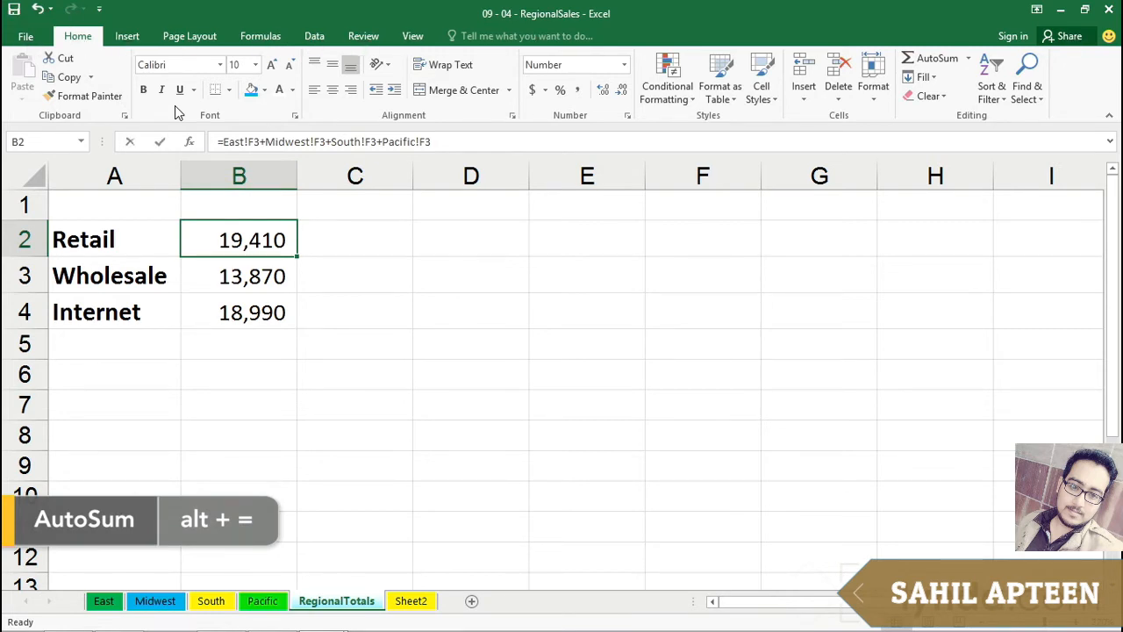
Step: Replace the Retail formula in B2 with an AutoSum across the regional sheets, =SUM(East:Pacific!F3)
key(alt+equal)
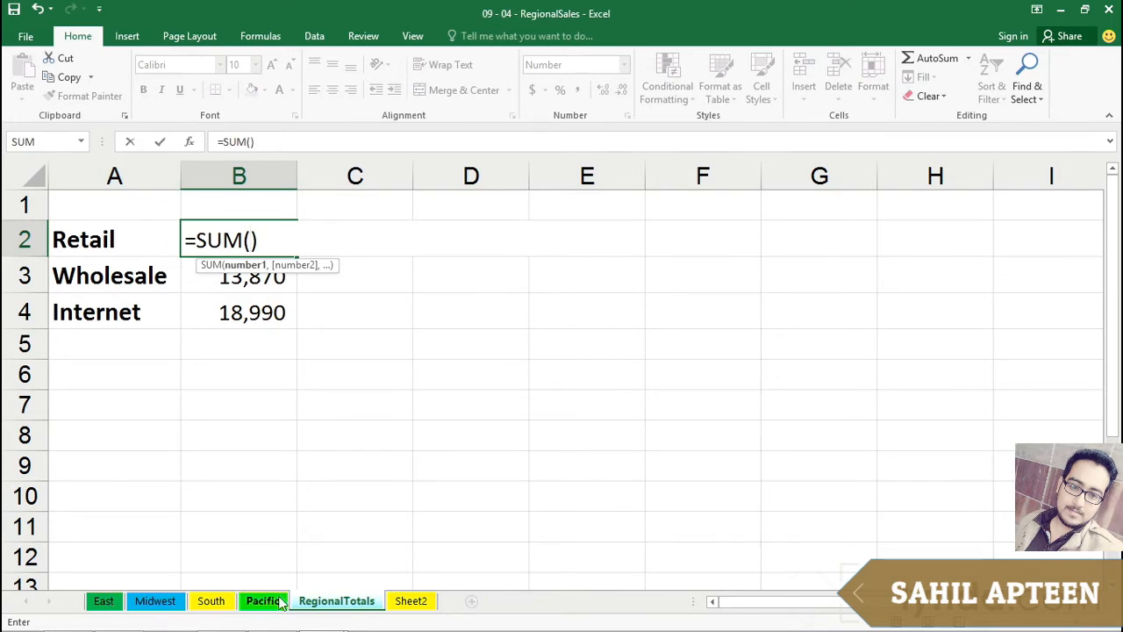
click(105, 602)
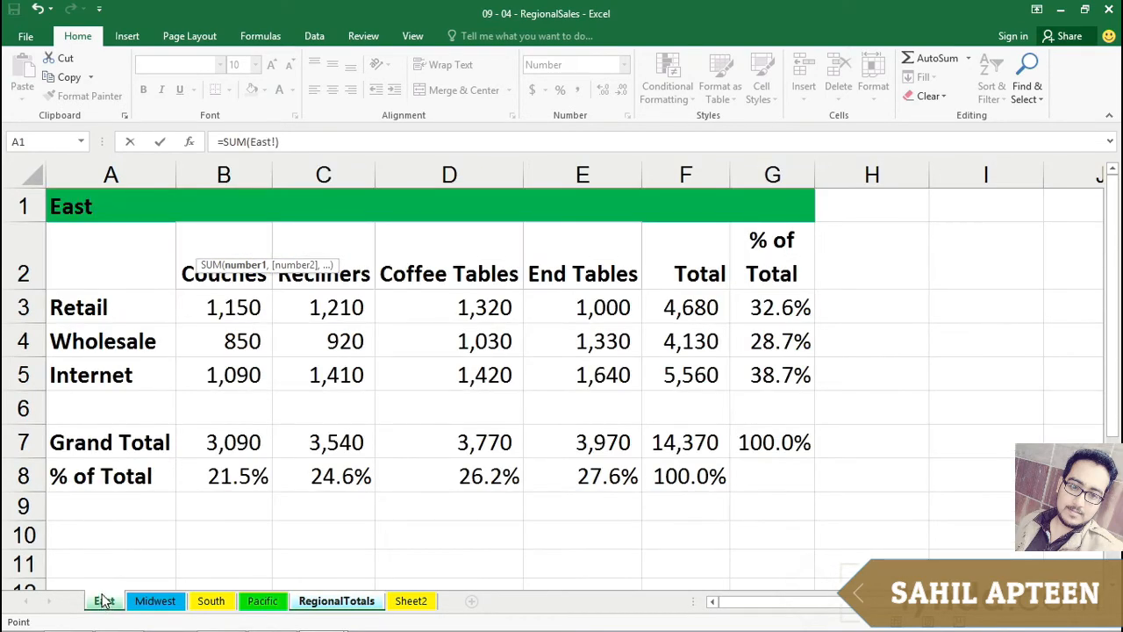
shift+click(260, 602)
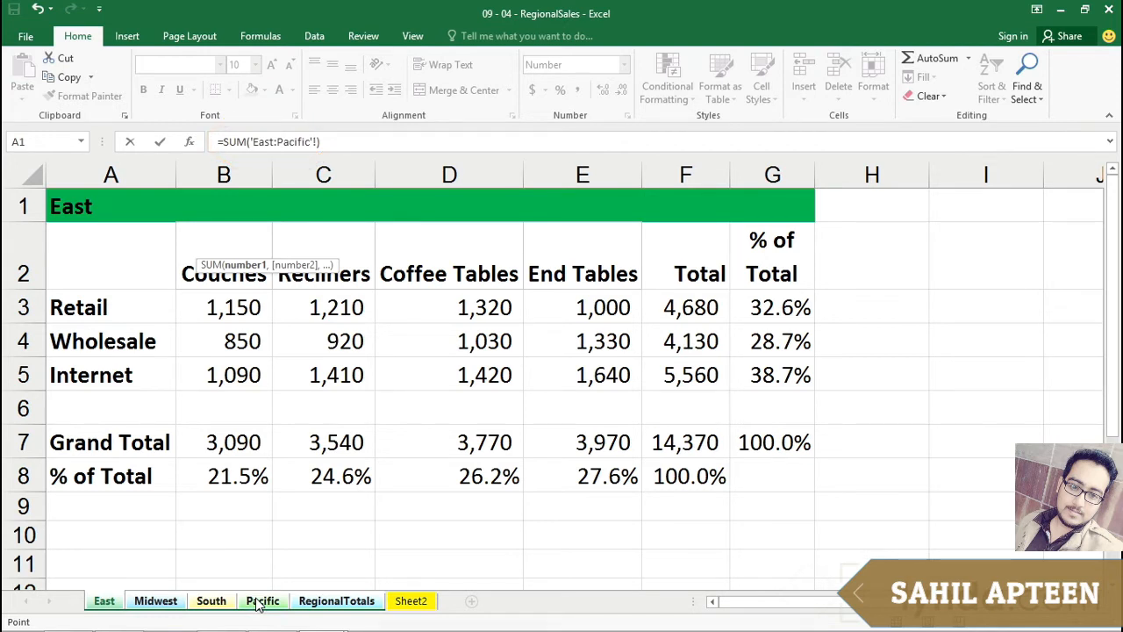
click(697, 309)
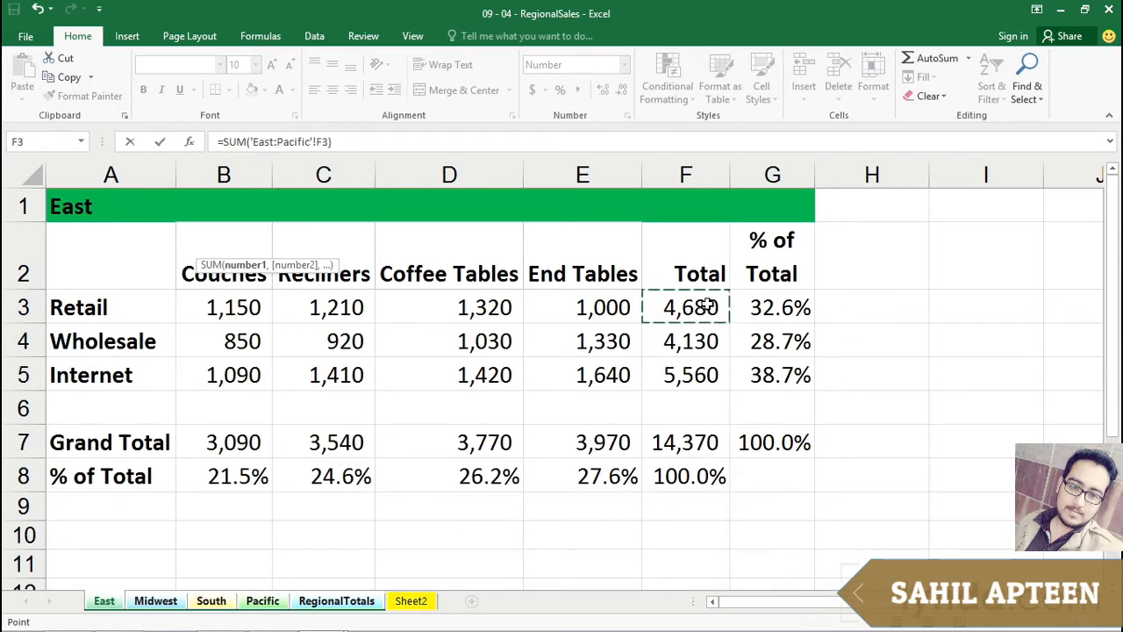
key(Return)
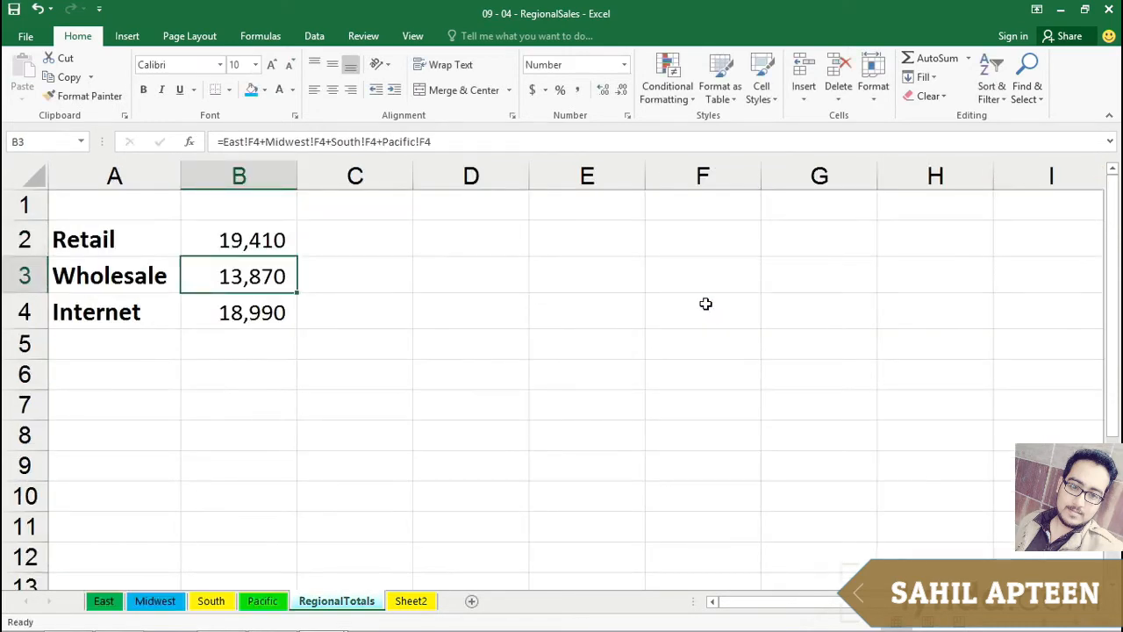
click(261, 233)
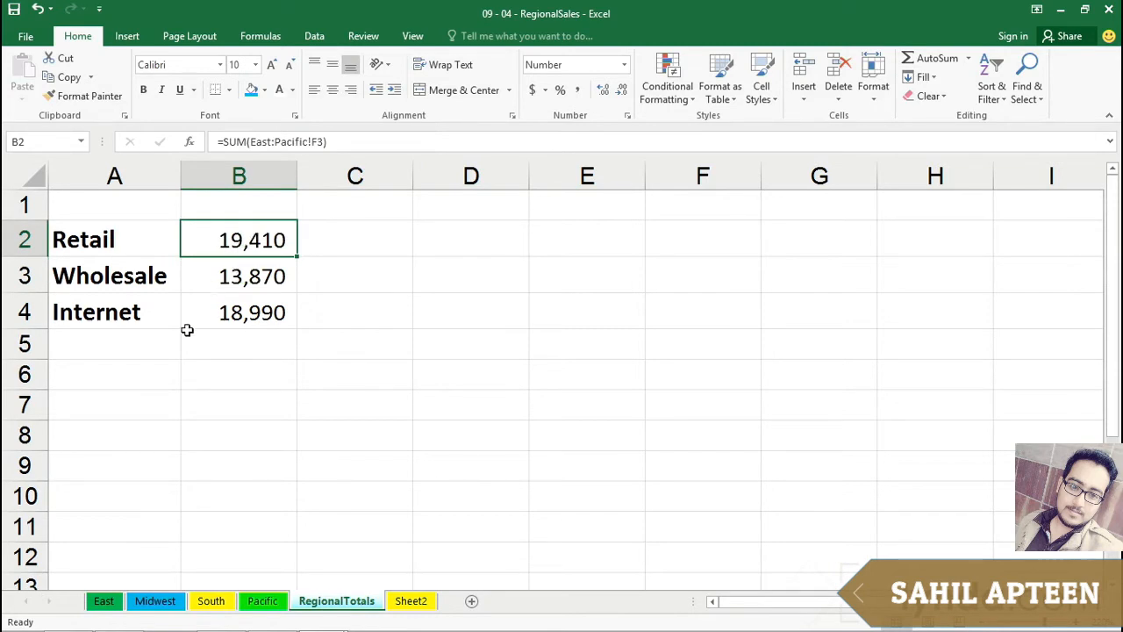
Step: Show the formulas on the RegionalTotals sheet and widen column B to fit their full text
click(130, 234)
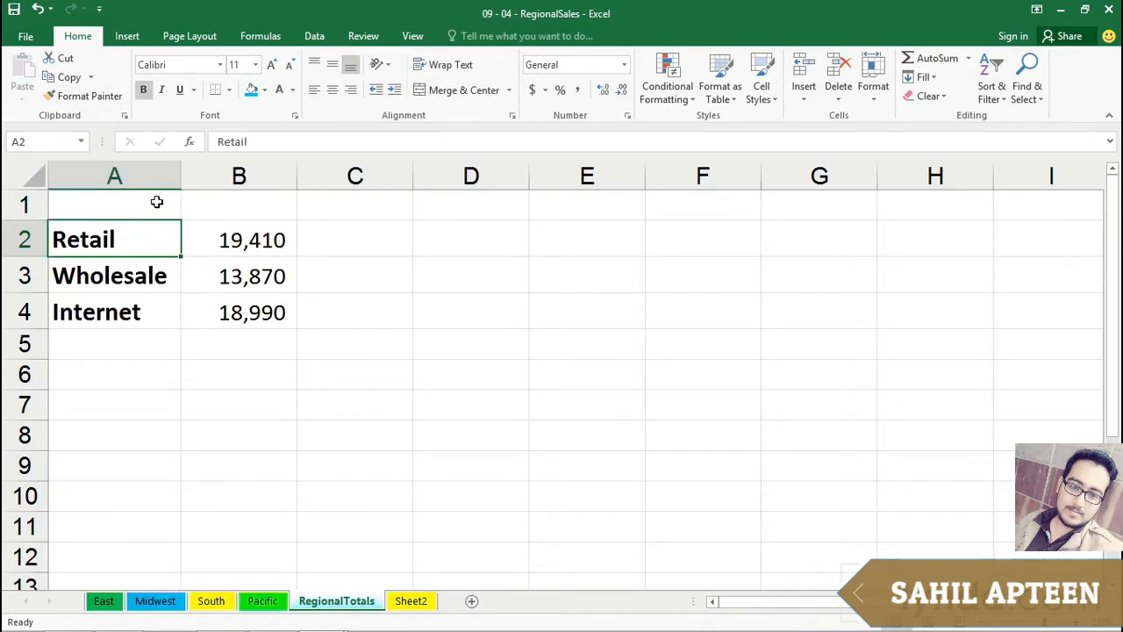
click(261, 36)
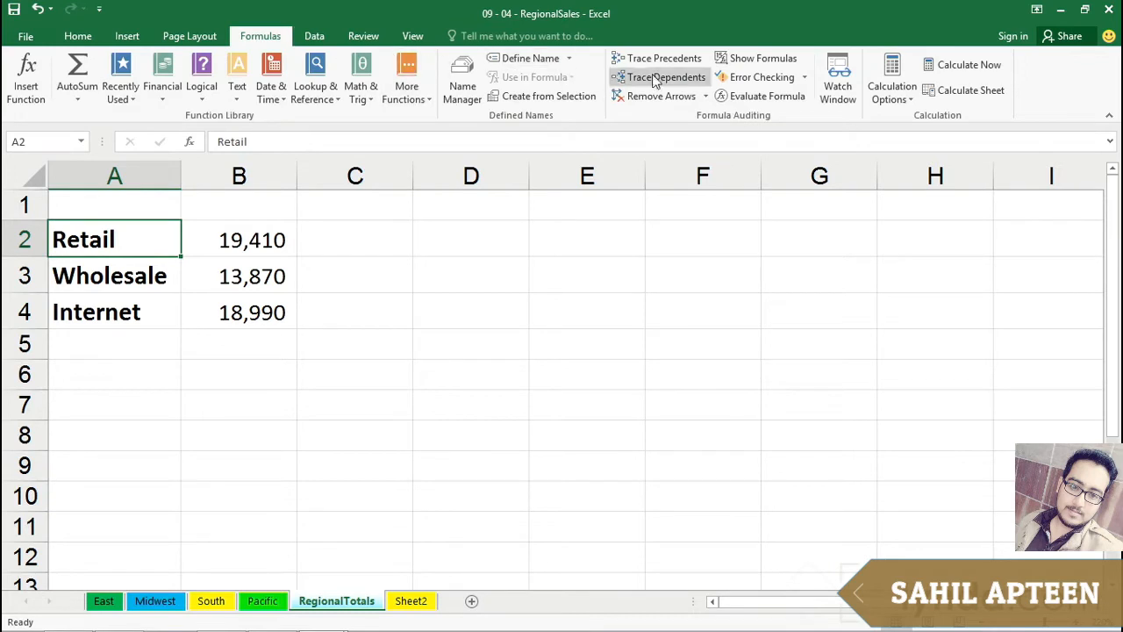
click(750, 62)
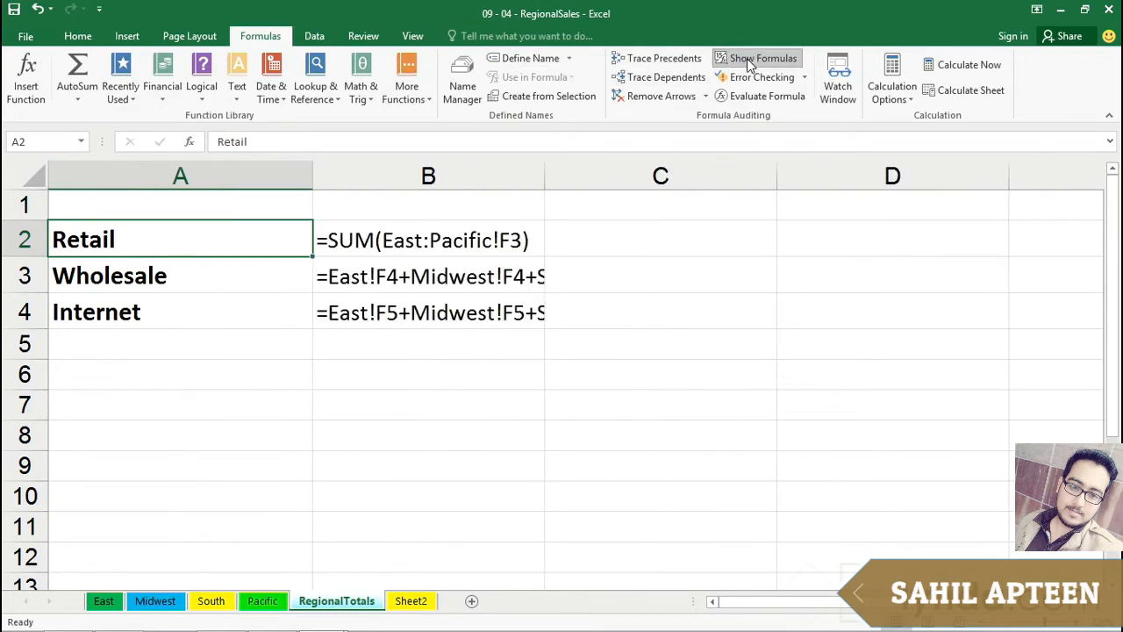
drag(545, 176, 842, 175)
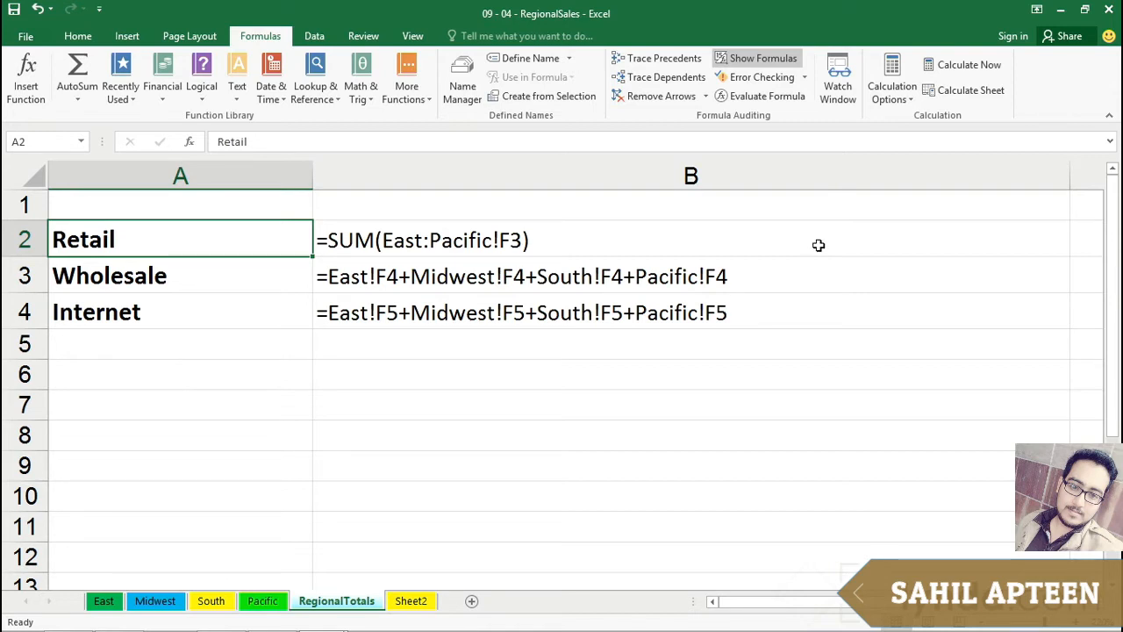
Step: Compare the SUM formula in B2 with the addition formulas in B3 and B4, and return to showing values
click(385, 244)
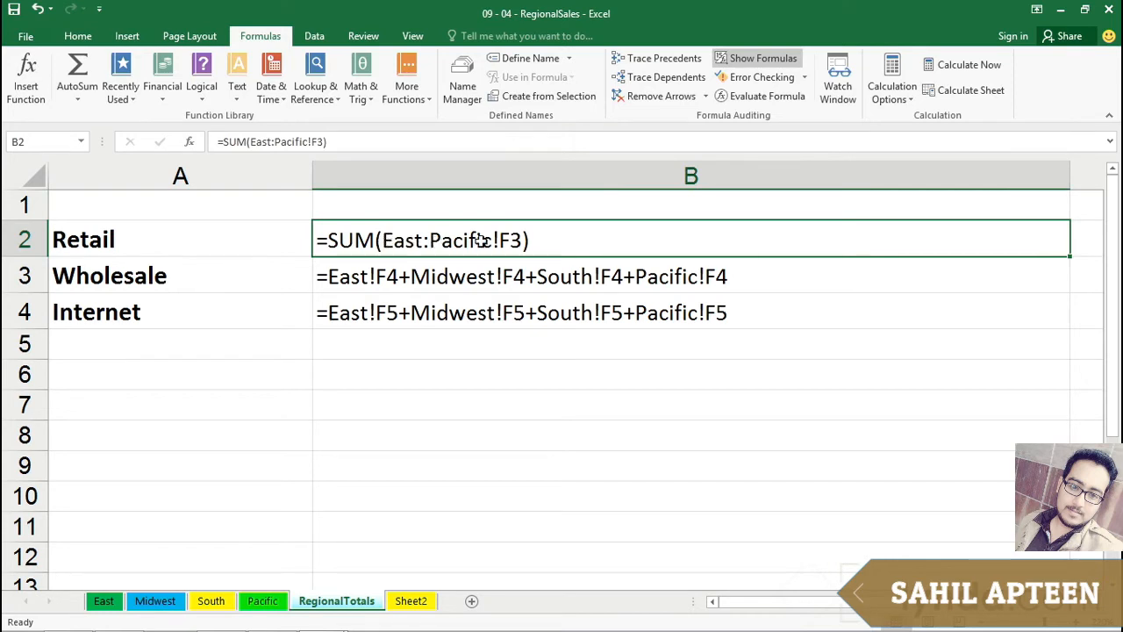
click(551, 278)
click(552, 309)
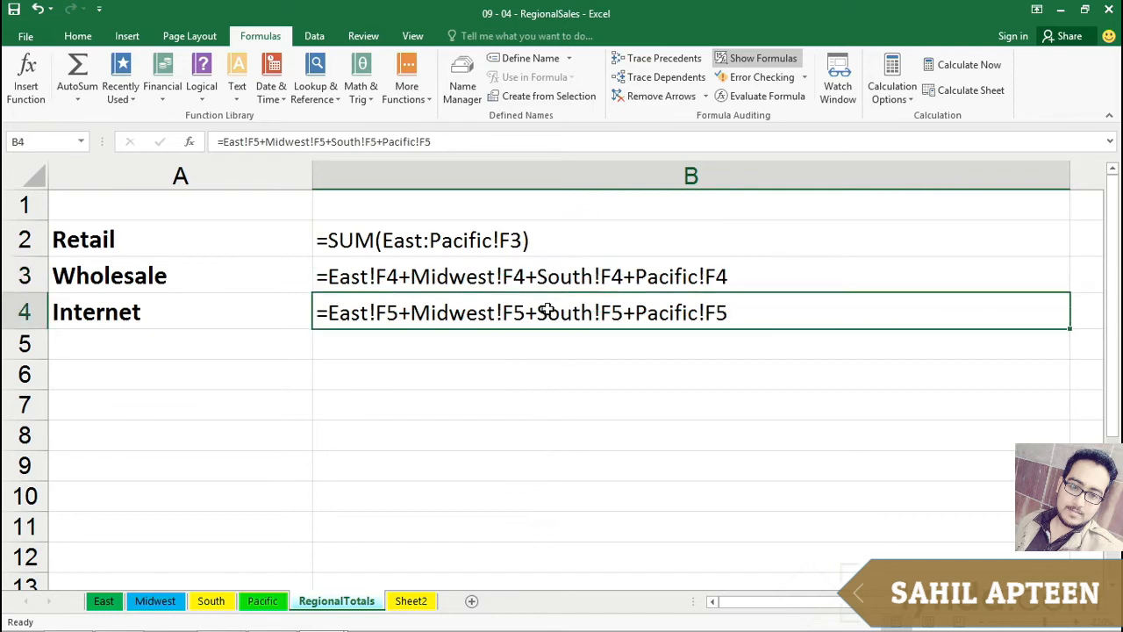
click(566, 282)
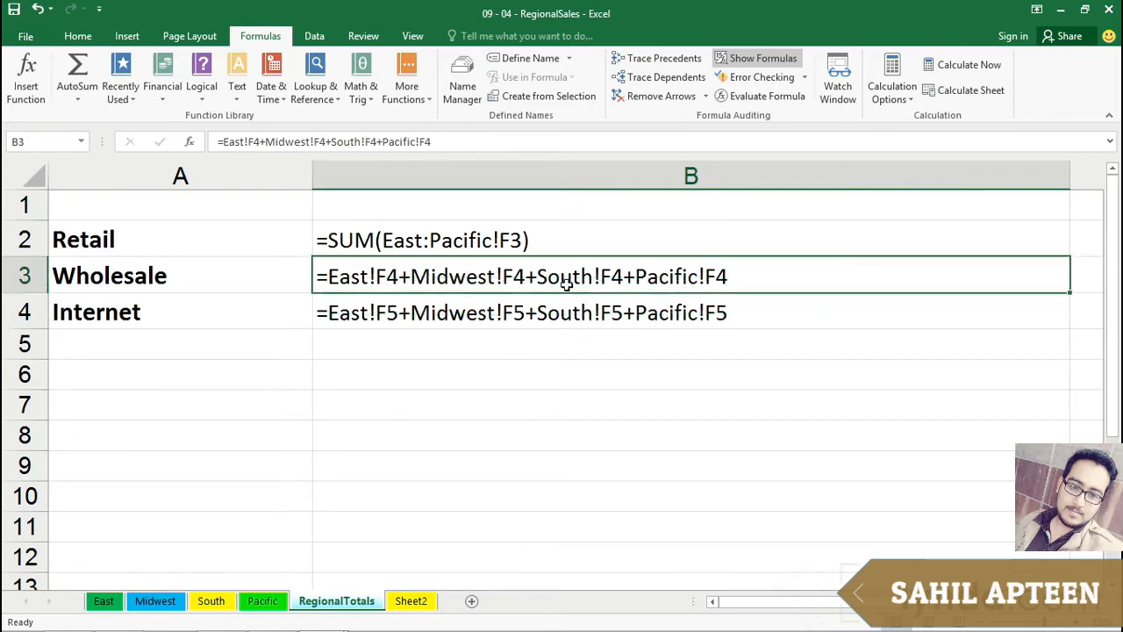
click(566, 305)
click(512, 240)
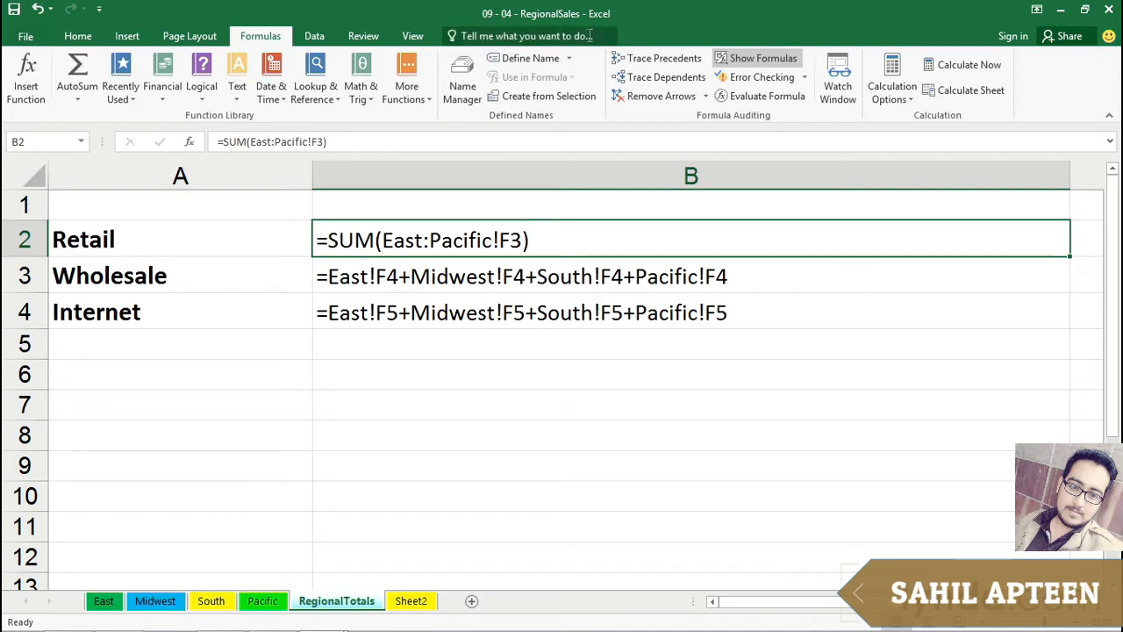
click(743, 58)
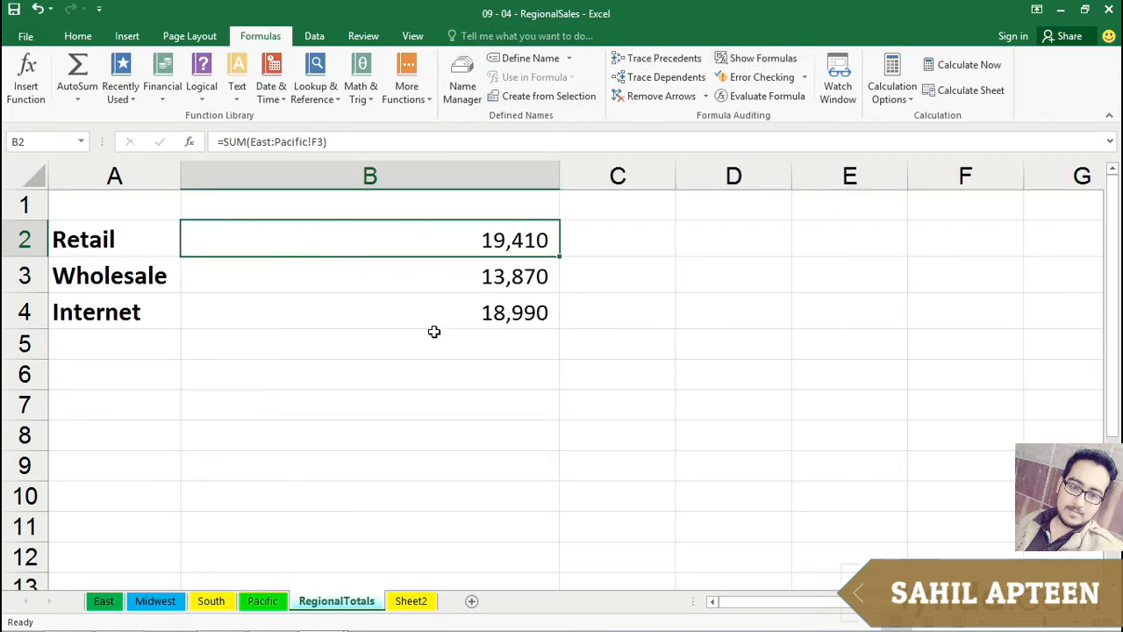
Step: Switch from the RegionalSales workbook to the open workbook 09 - 04 - EmployeeTable
click(428, 376)
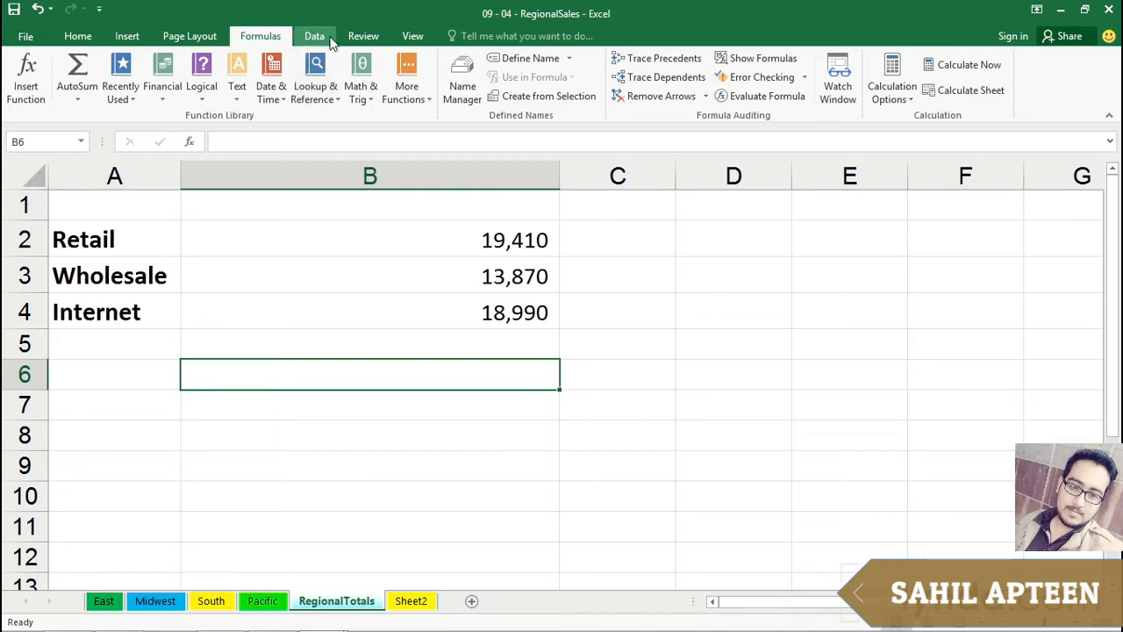
click(412, 36)
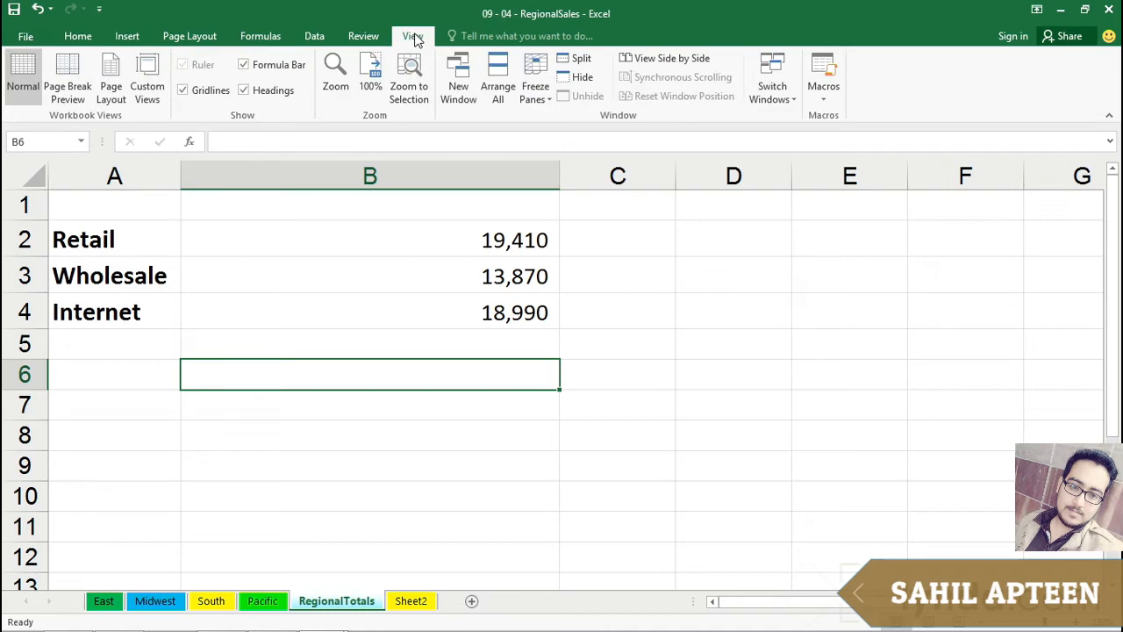
click(774, 100)
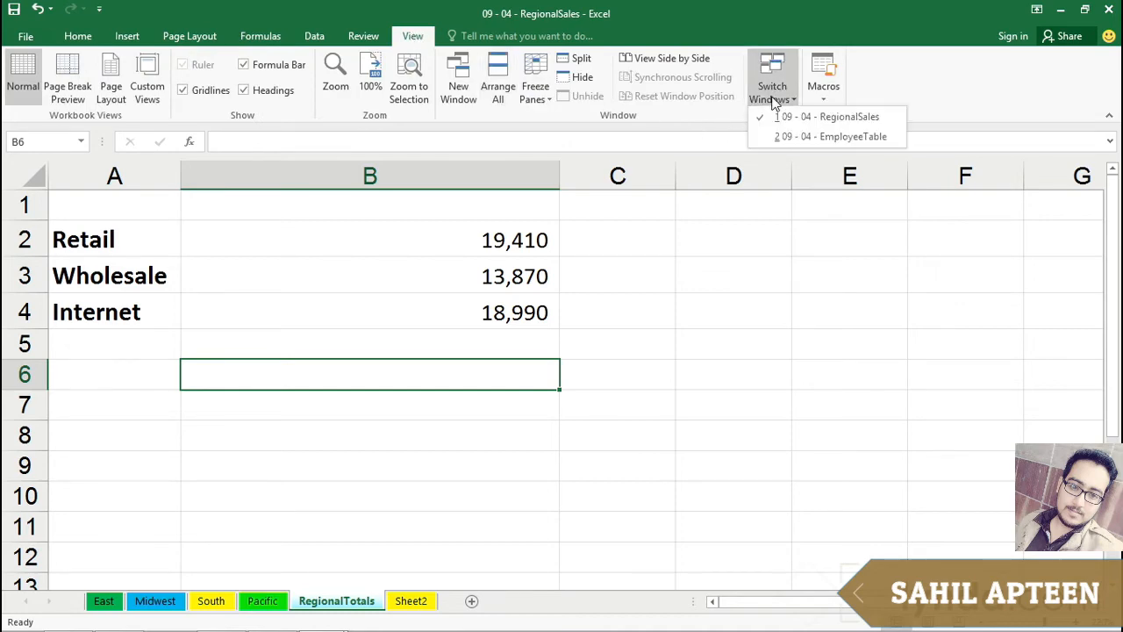
click(814, 137)
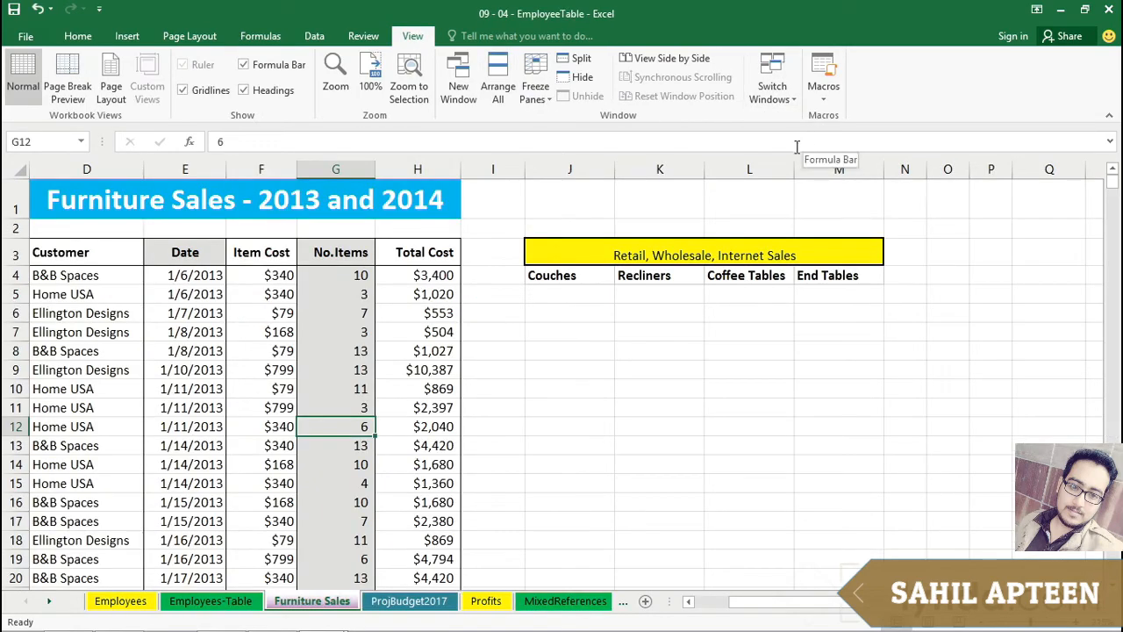
Step: Start a formula in Couches cell J5 on Furniture Sales that references B7 on the East sheet of the RegionalSales workbook
click(563, 293)
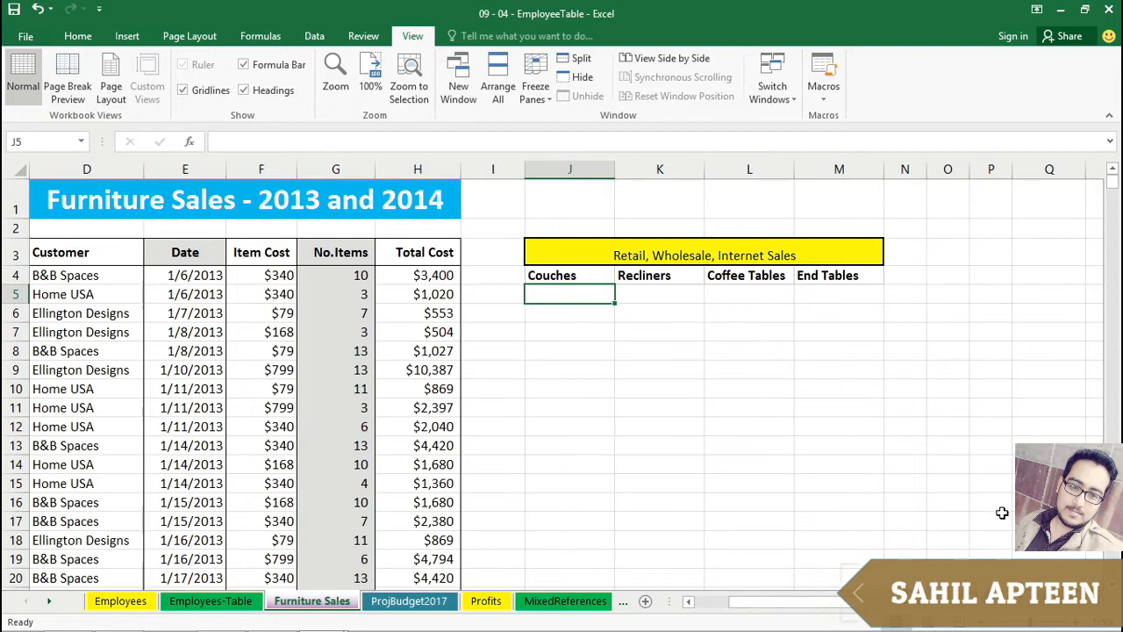
click(1078, 624)
click(1078, 624)
click(1078, 624)
click(1078, 624)
click(1078, 624)
click(1078, 624)
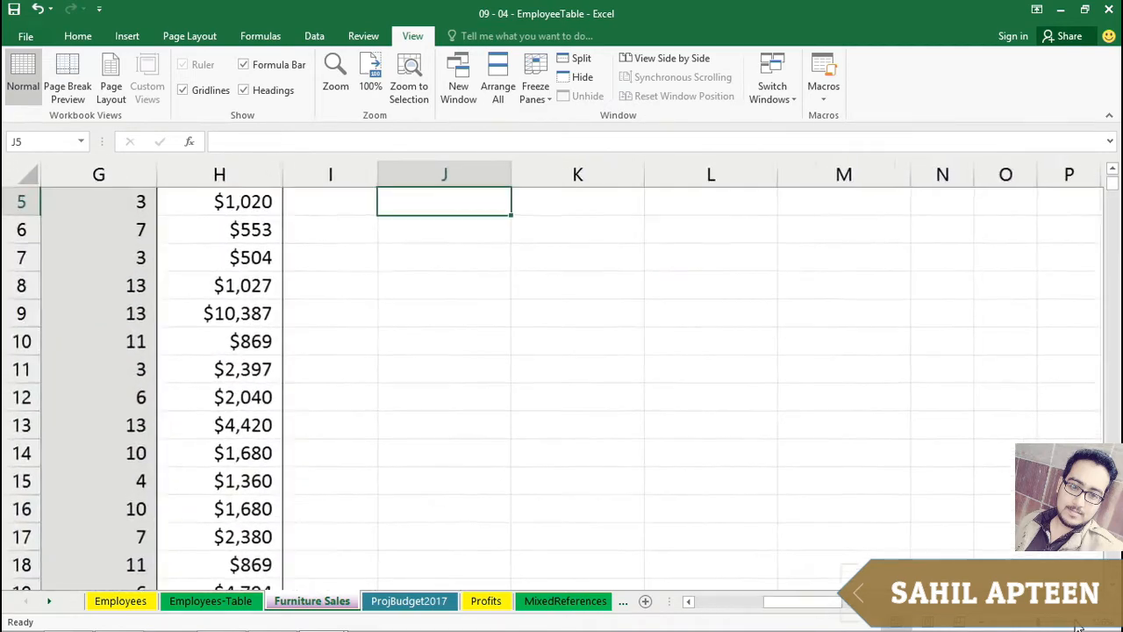
click(1078, 624)
click(1077, 623)
scroll(913, 430, up, 1)
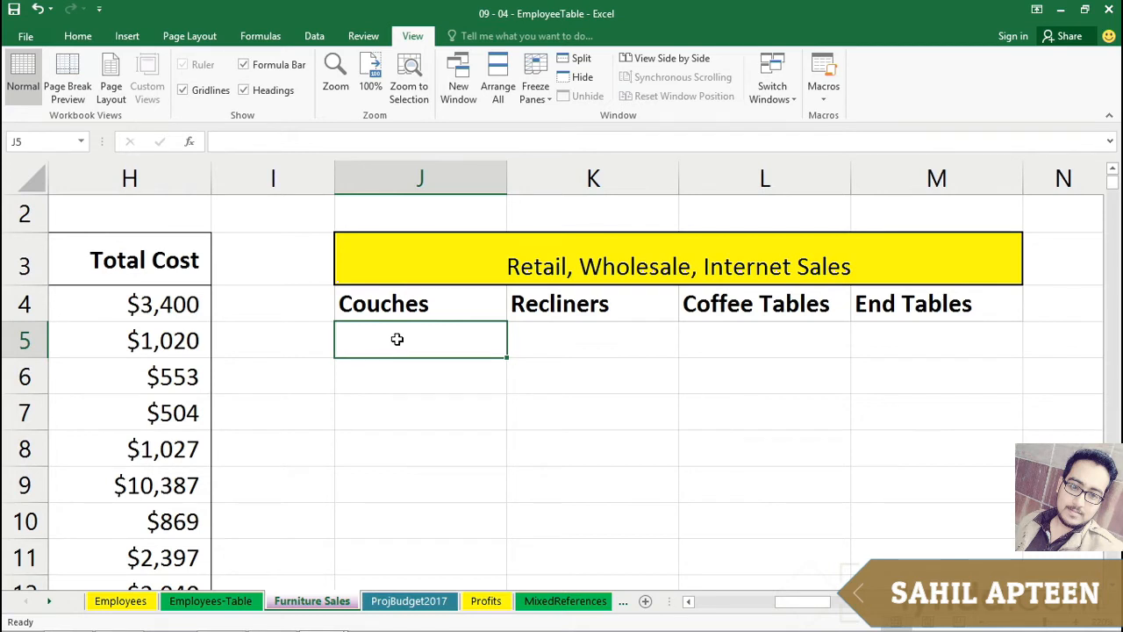
text(=)
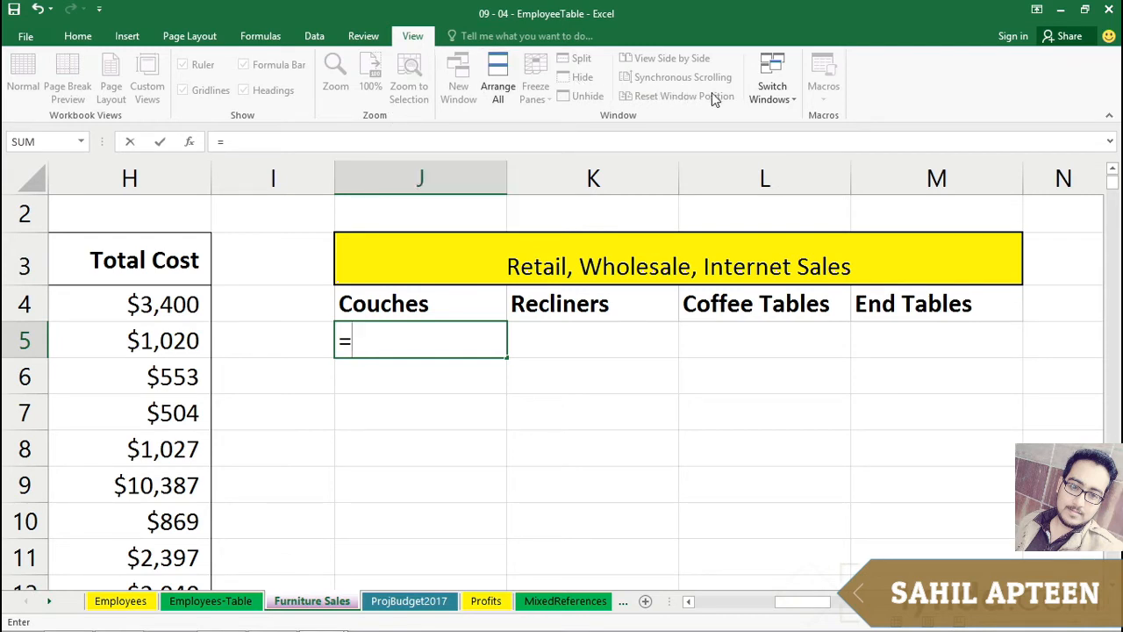
click(775, 95)
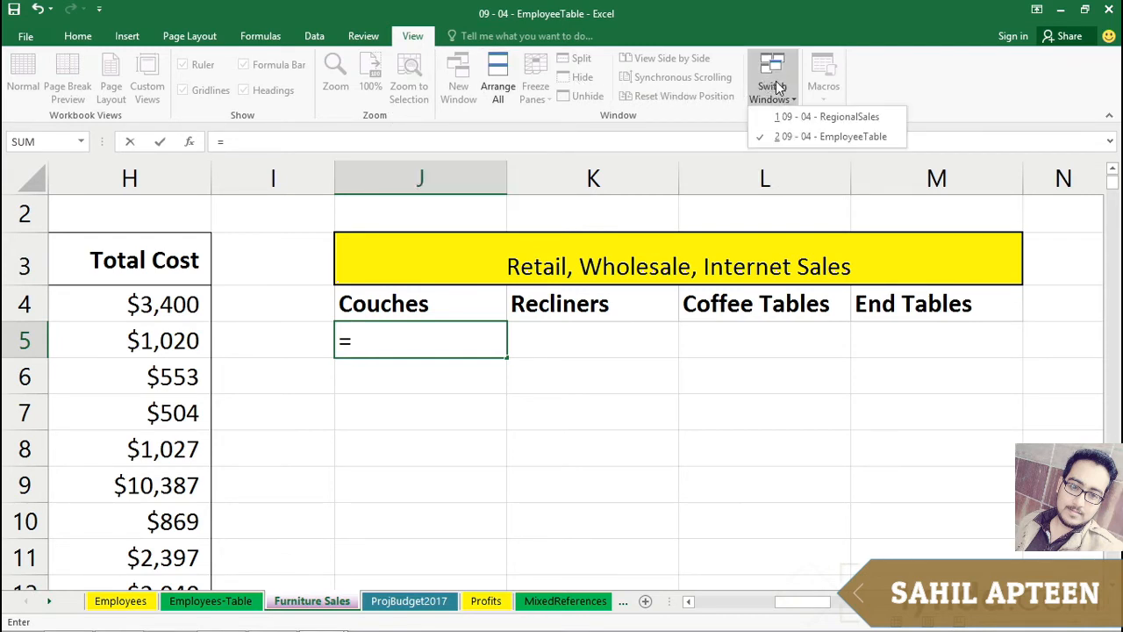
click(779, 118)
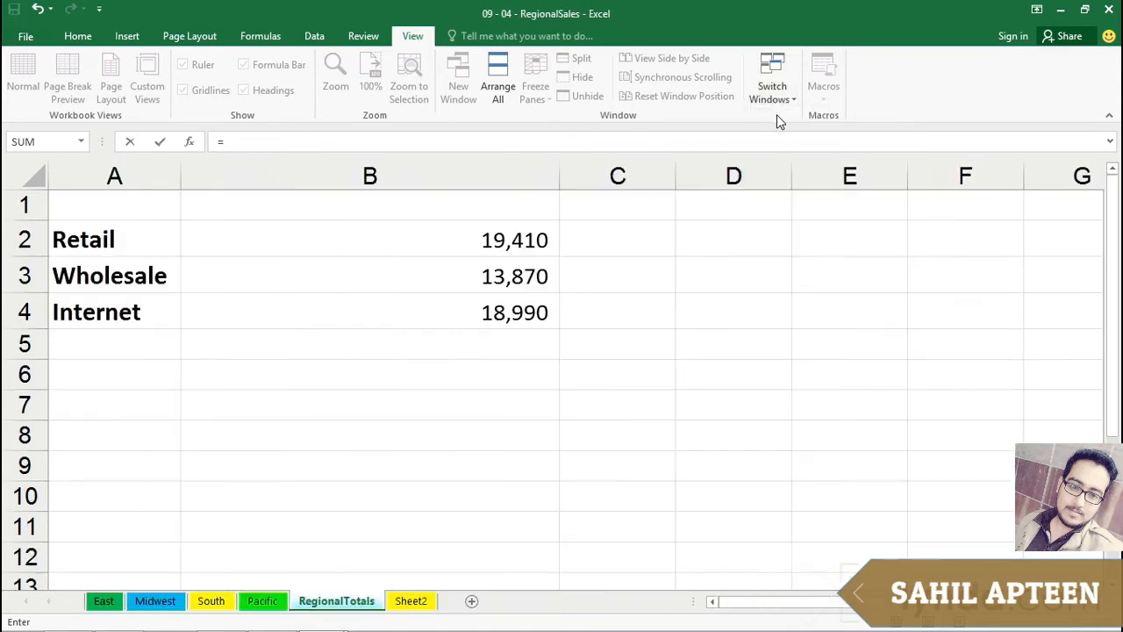
click(105, 602)
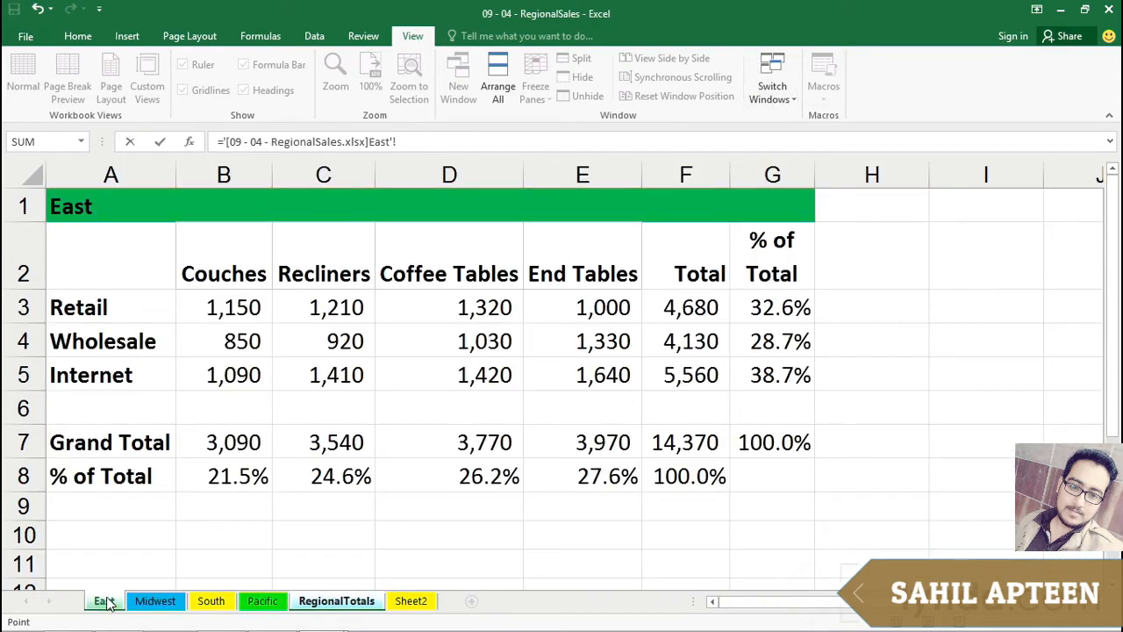
click(232, 444)
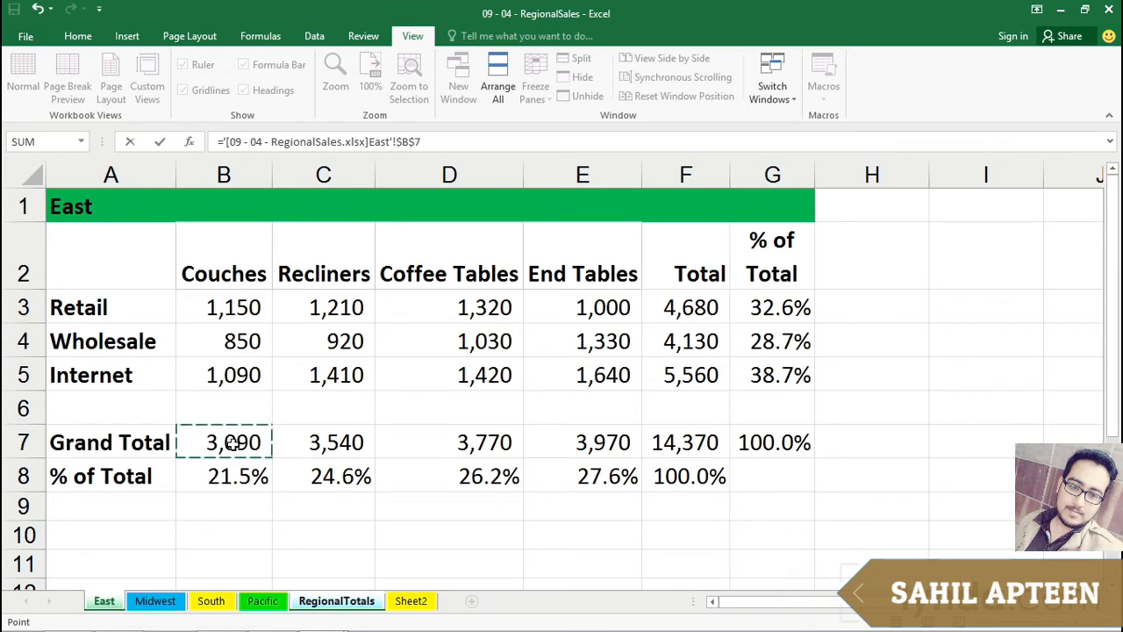
Step: Add B7 from the Midwest, South and Pacific sheets of RegionalSales to the Couches formula and enter it
text(+)
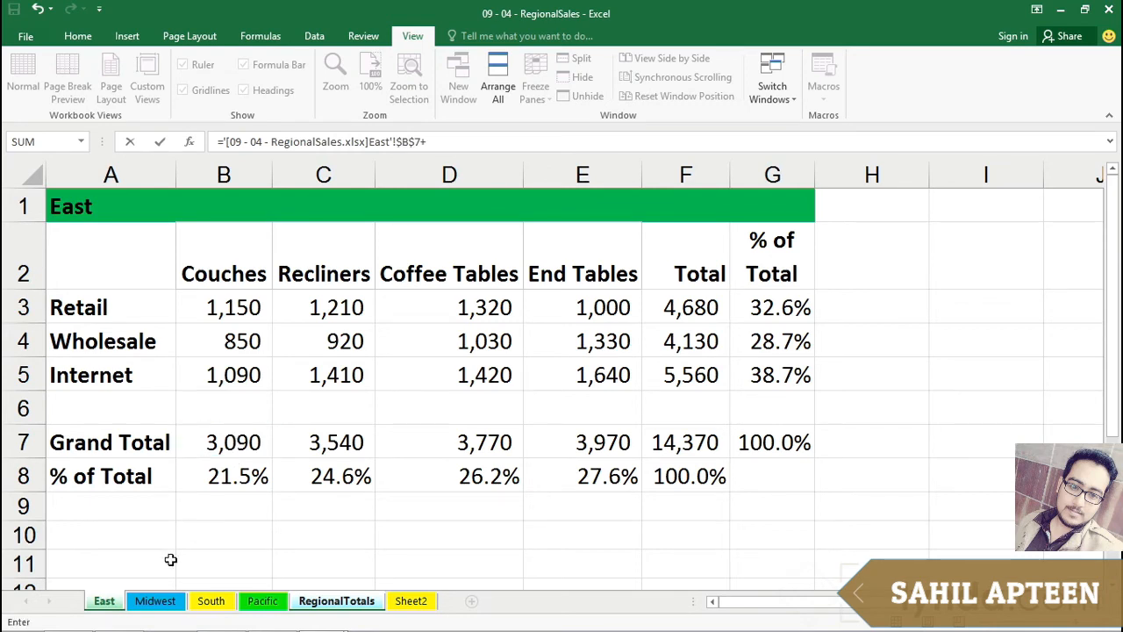
click(167, 602)
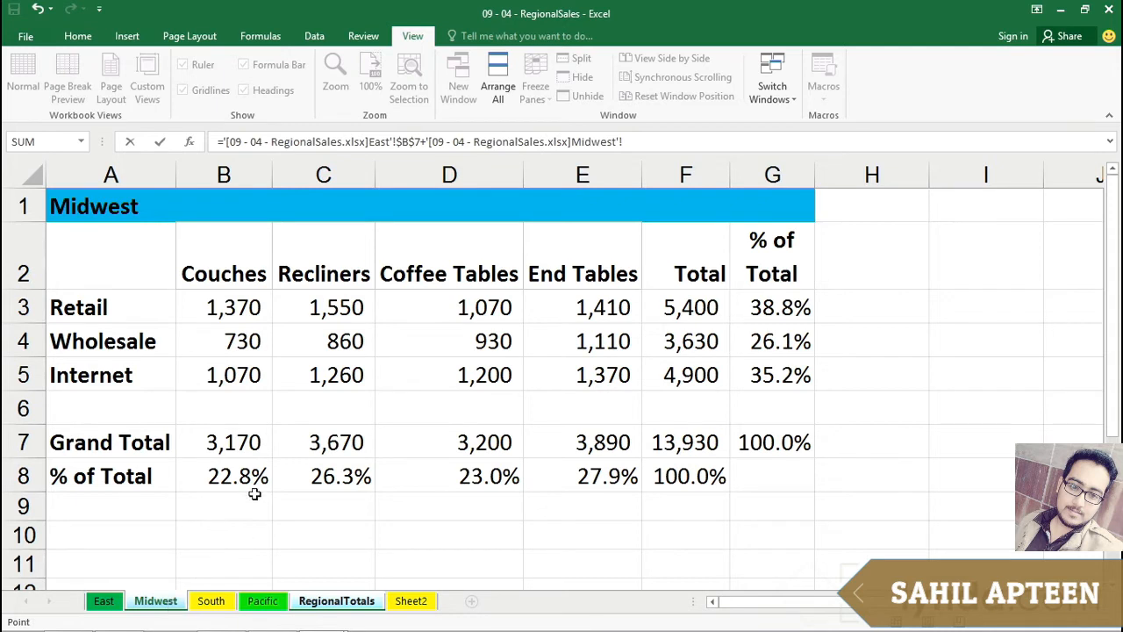
click(222, 443)
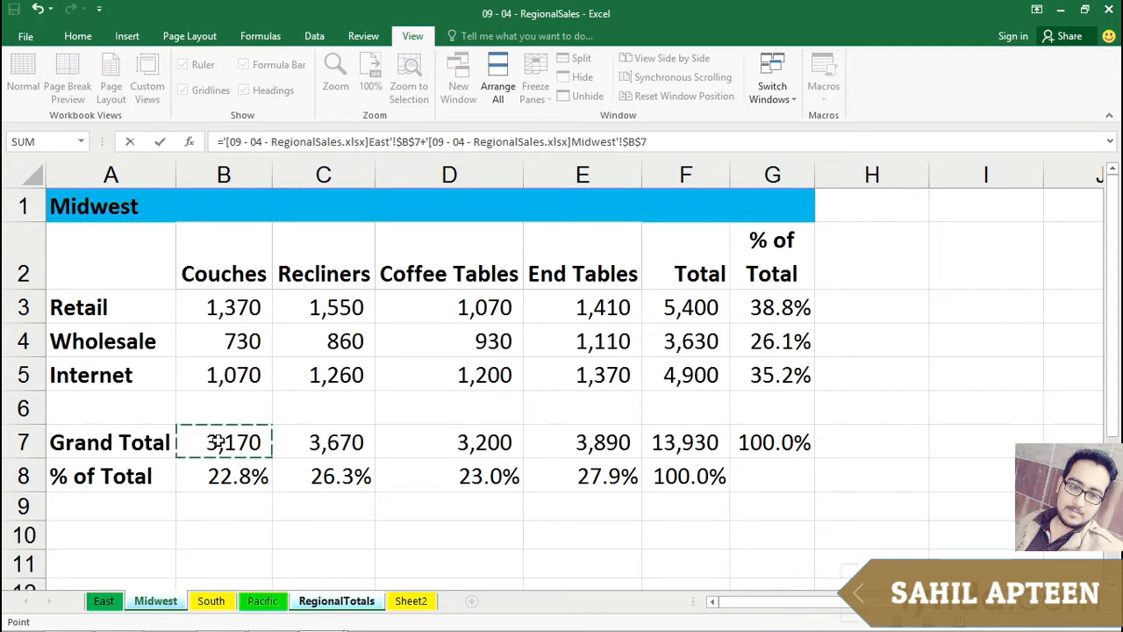
text(+)
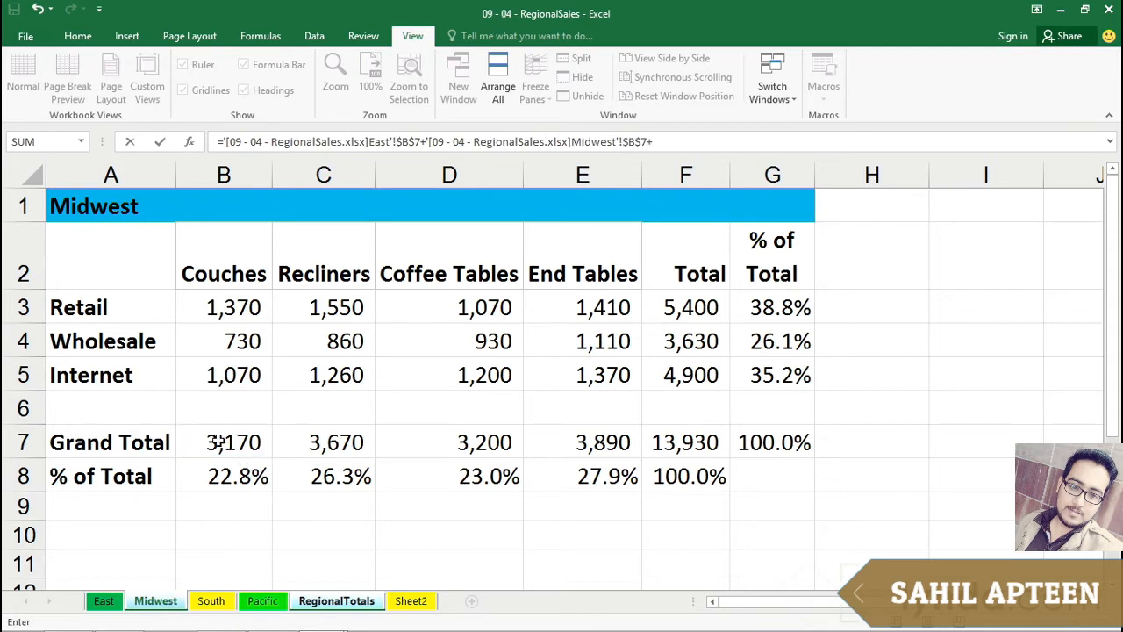
click(211, 602)
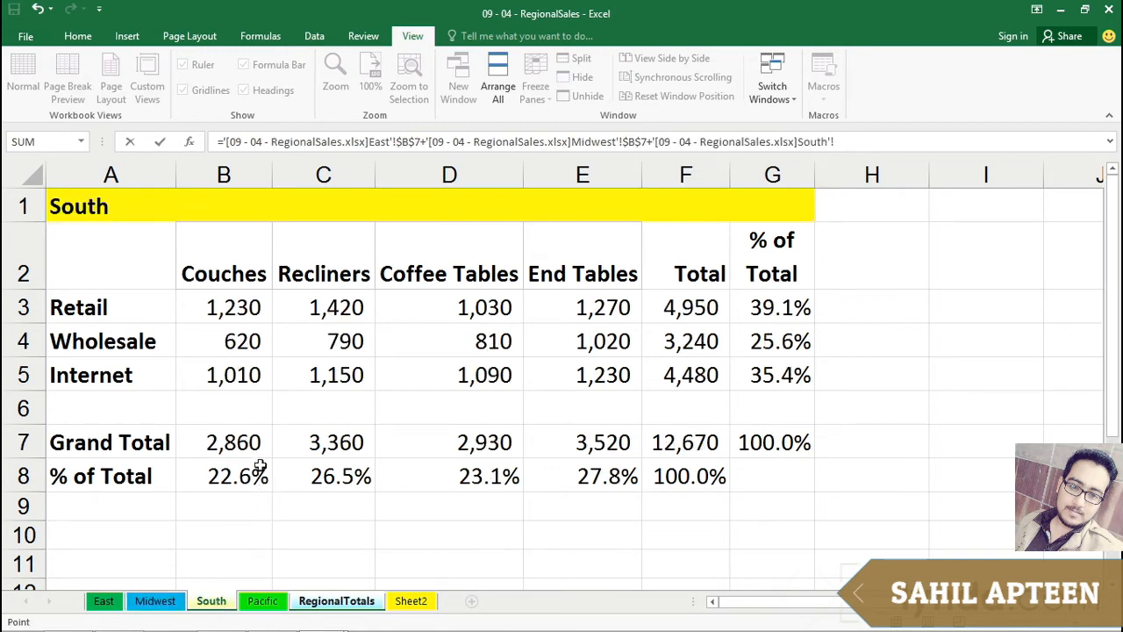
click(239, 441)
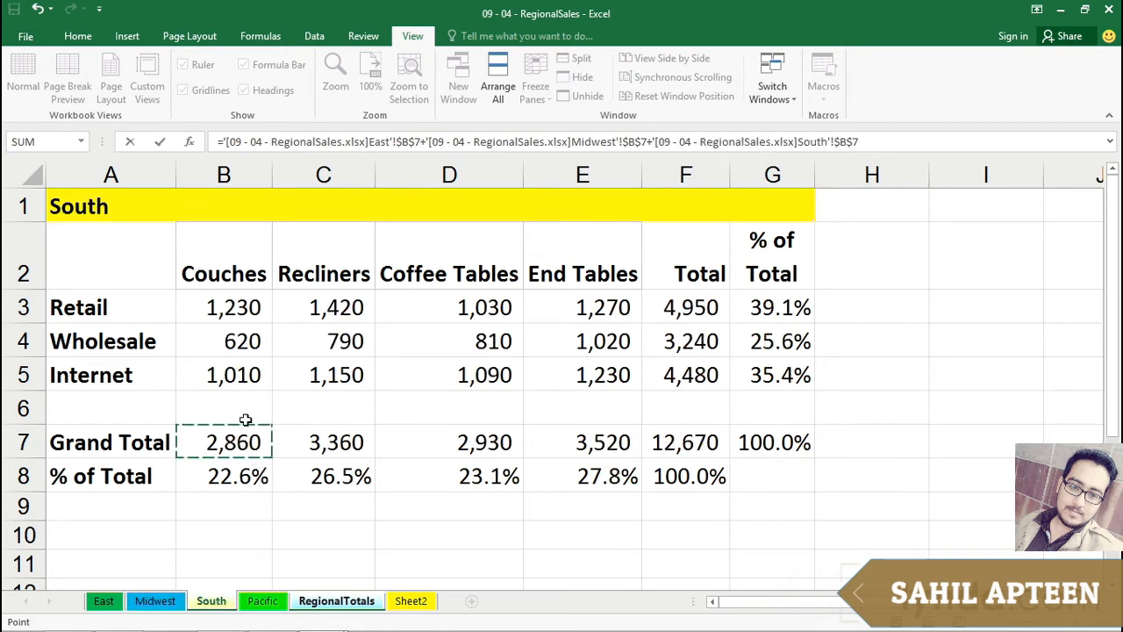
text(+)
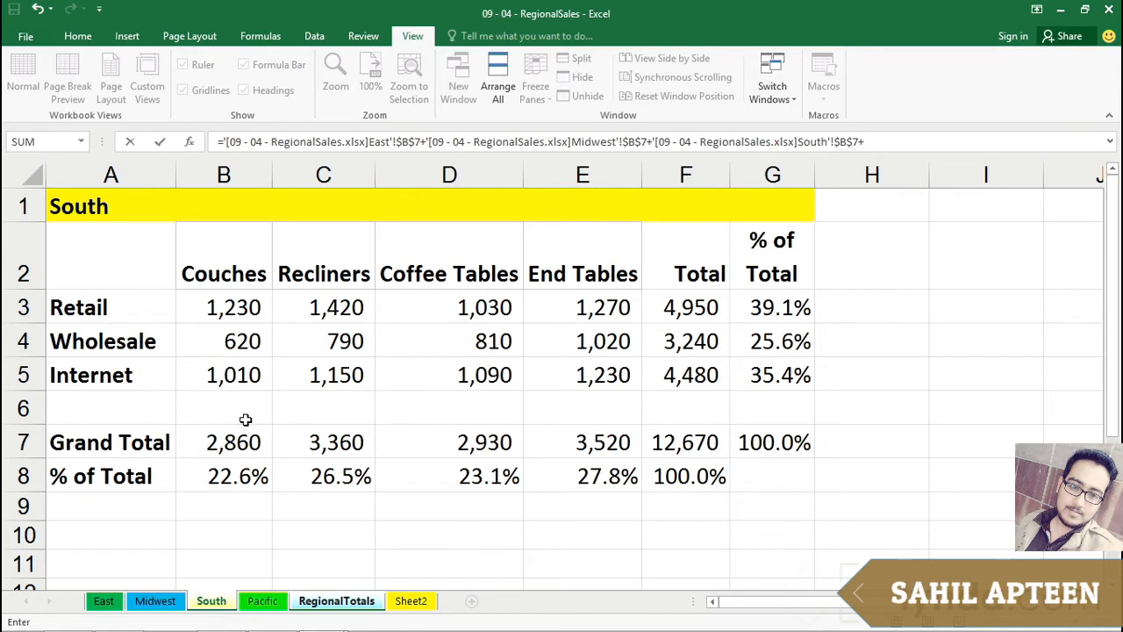
click(263, 601)
click(239, 441)
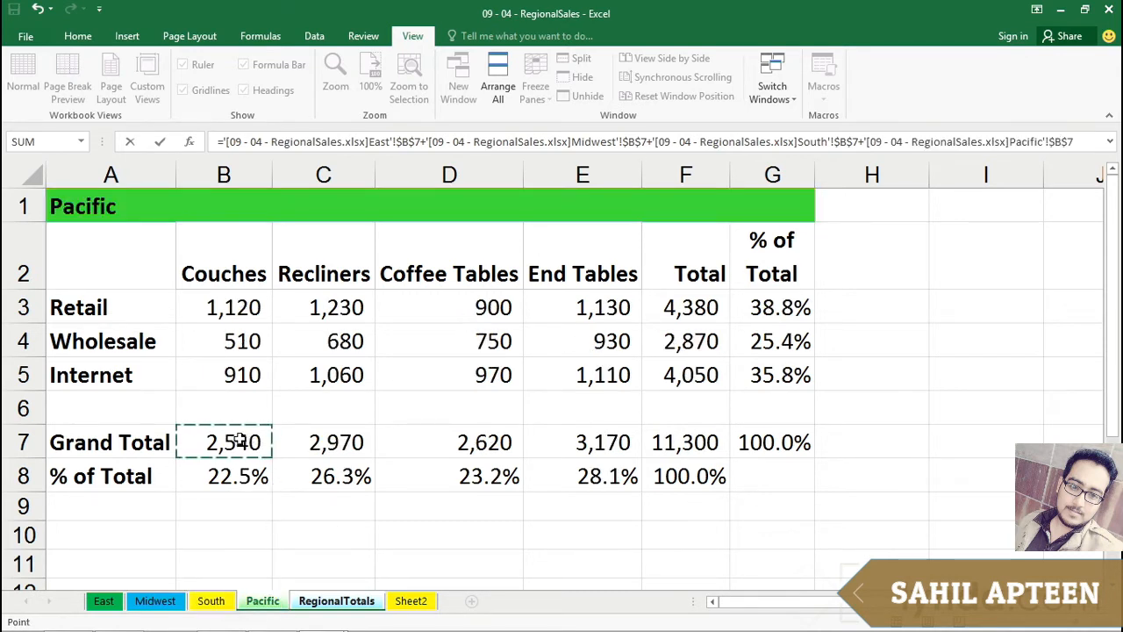
key(Return)
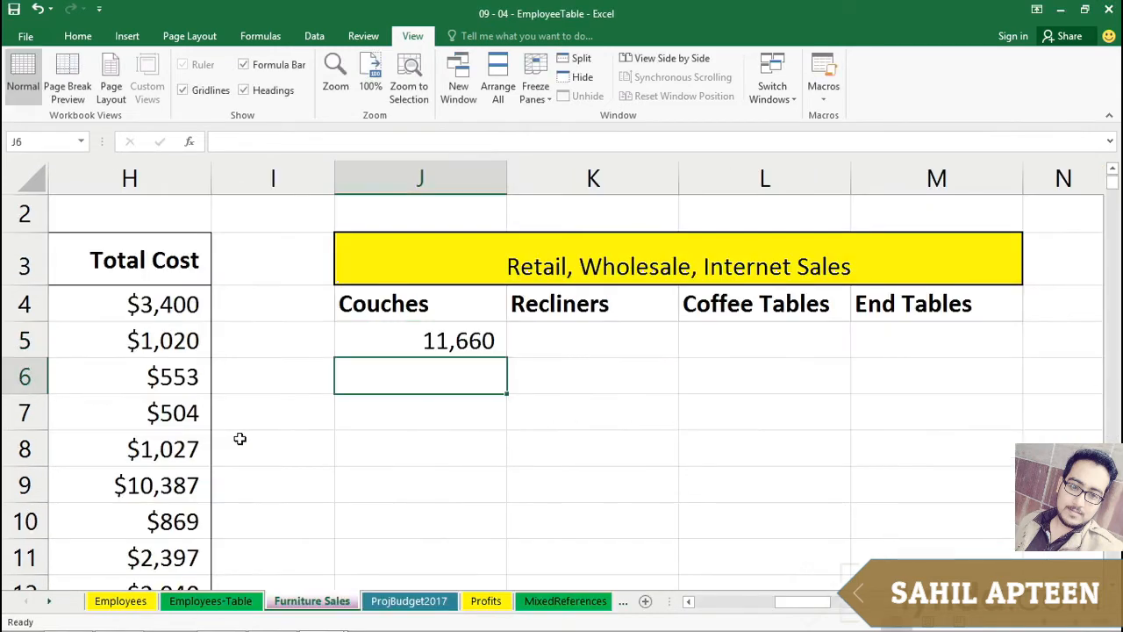
Step: Split the Couches formula in J5 with line breaks so each regional sheet reference is on its own line
double_click(379, 340)
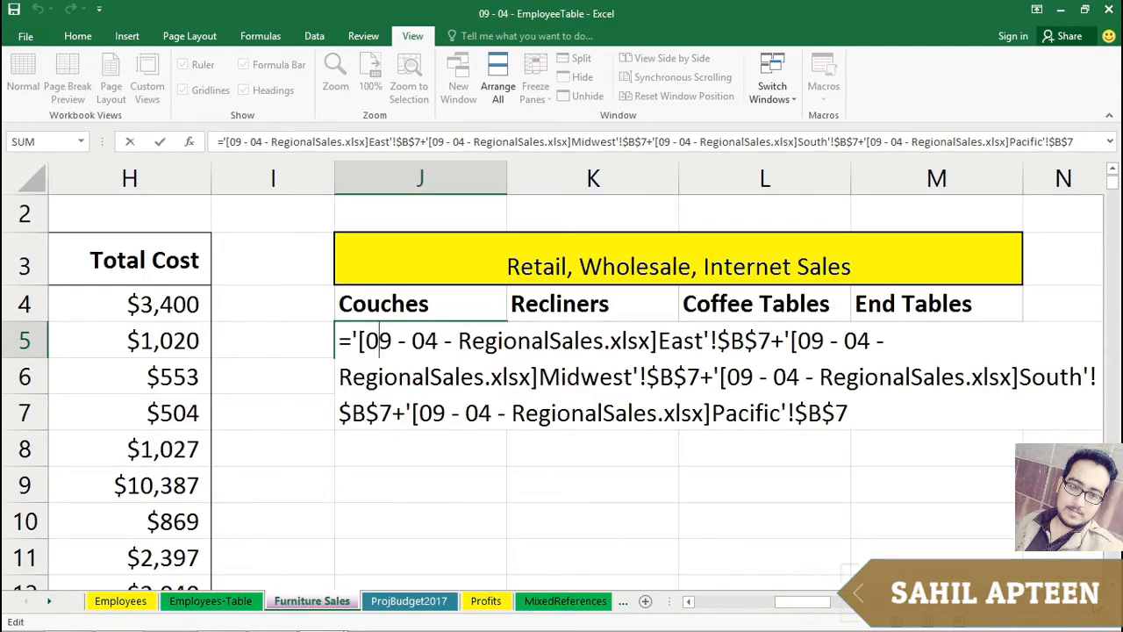
click(1097, 602)
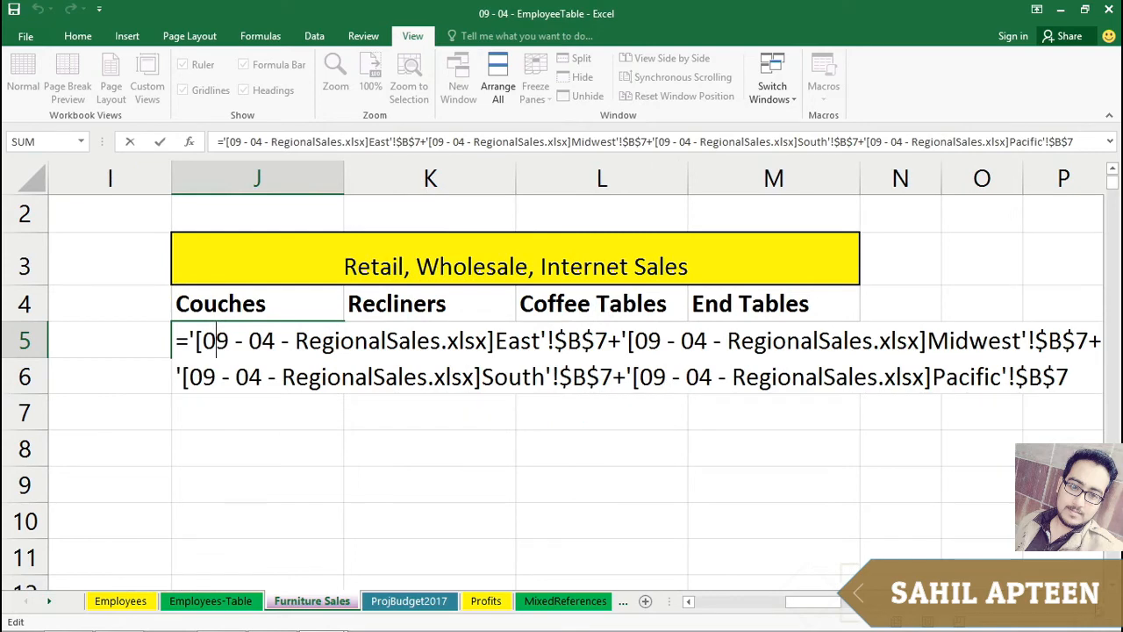
click(1097, 602)
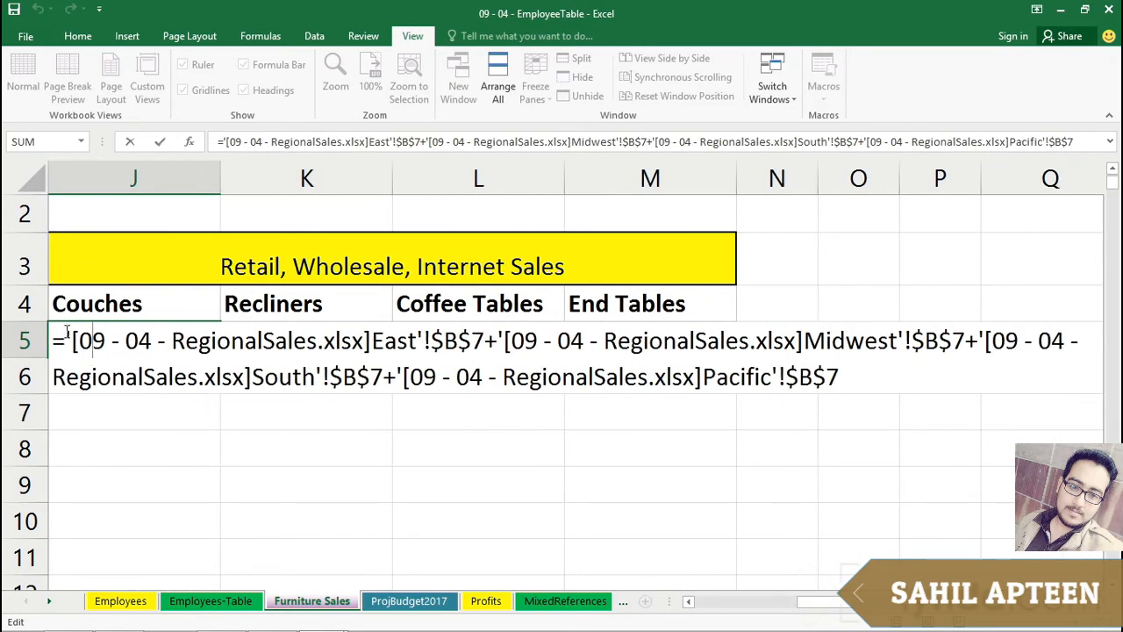
drag(67, 339, 485, 342)
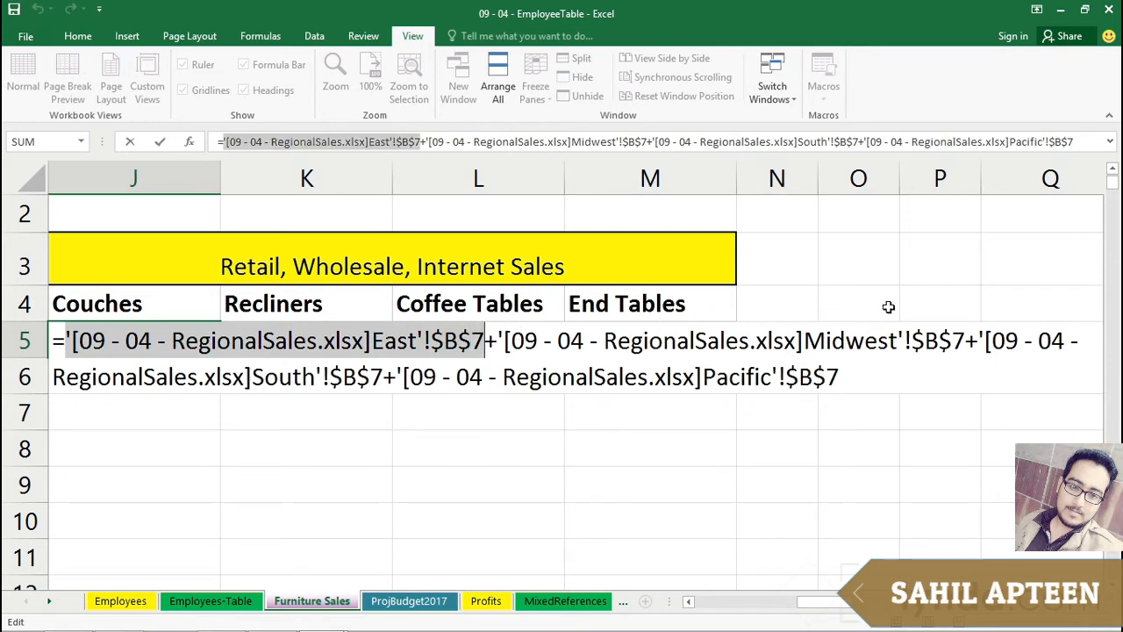
click(487, 341)
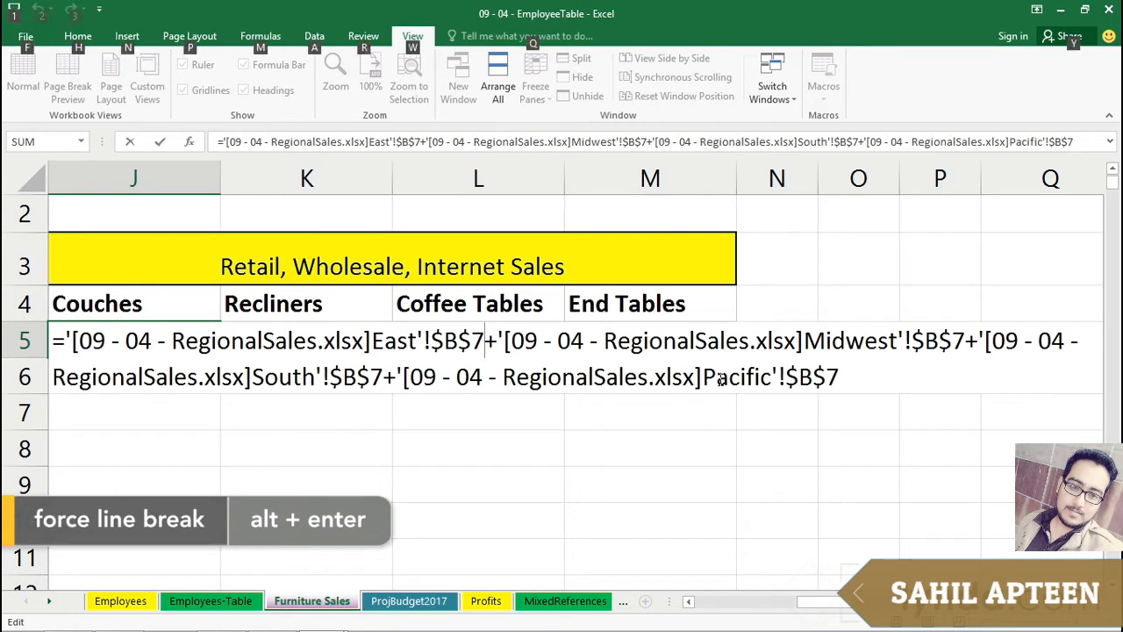
key(alt+Return)
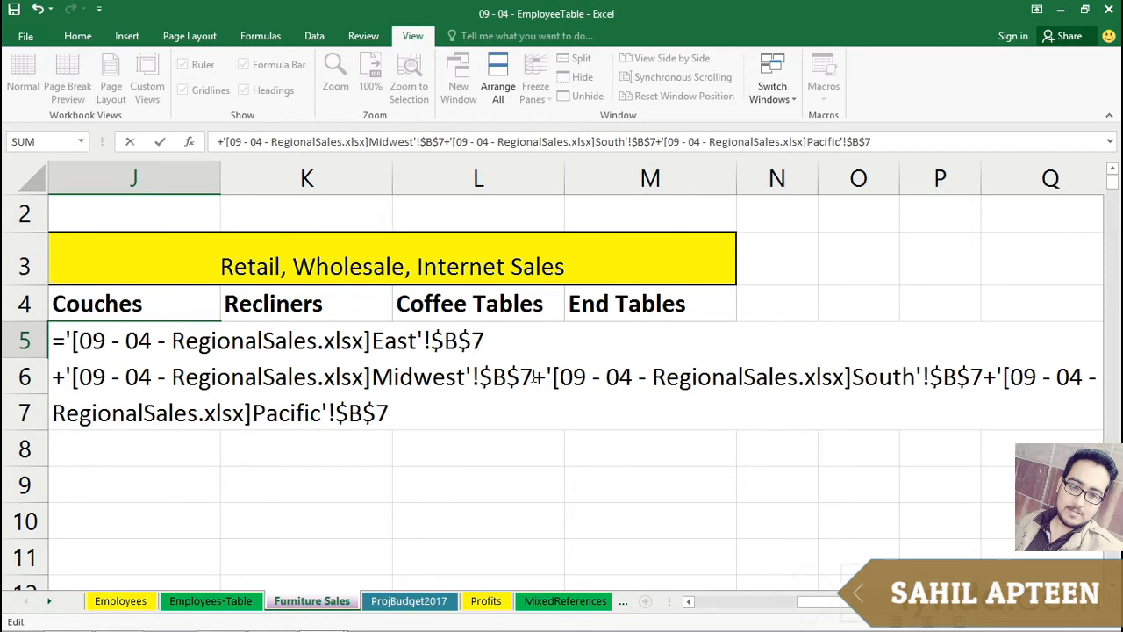
key(alt+Return)
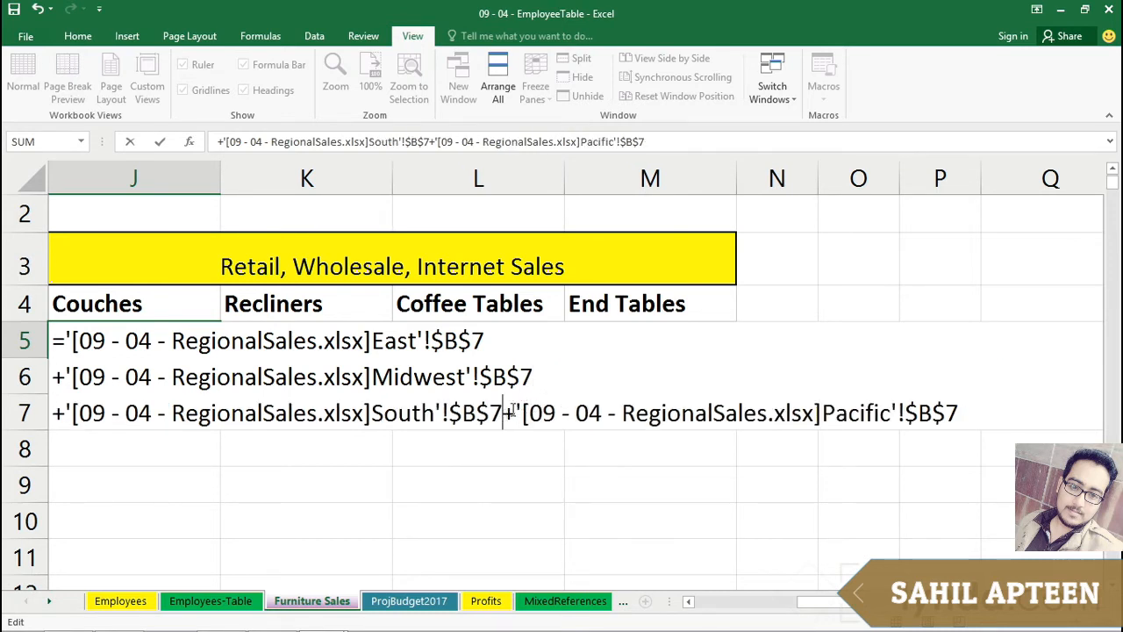
key(alt)
key(alt+Return)
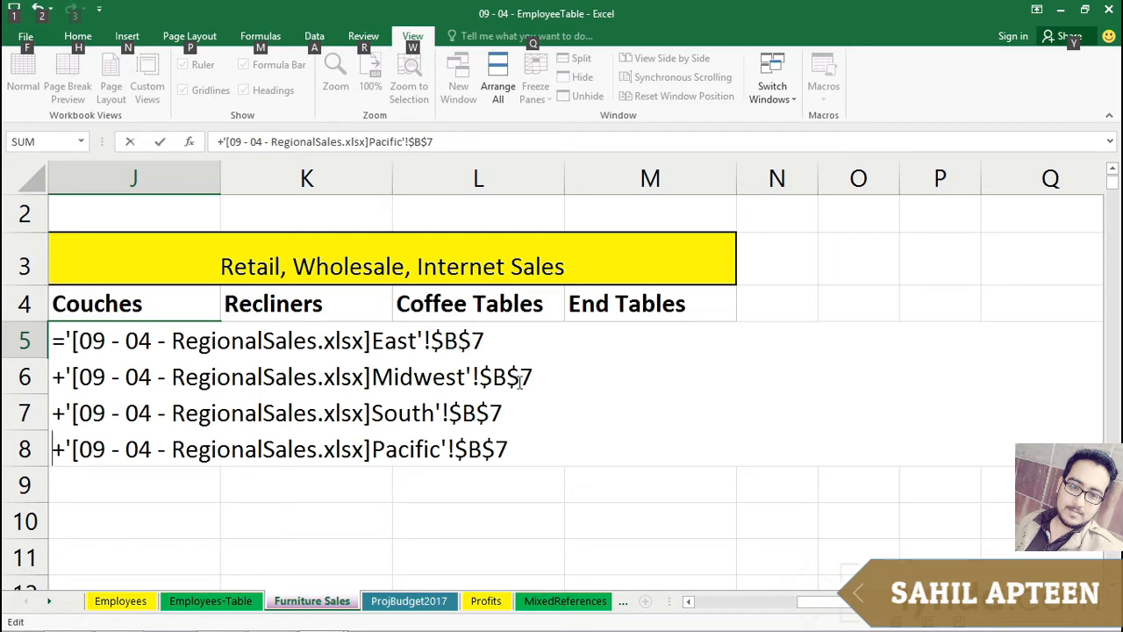
key(Return)
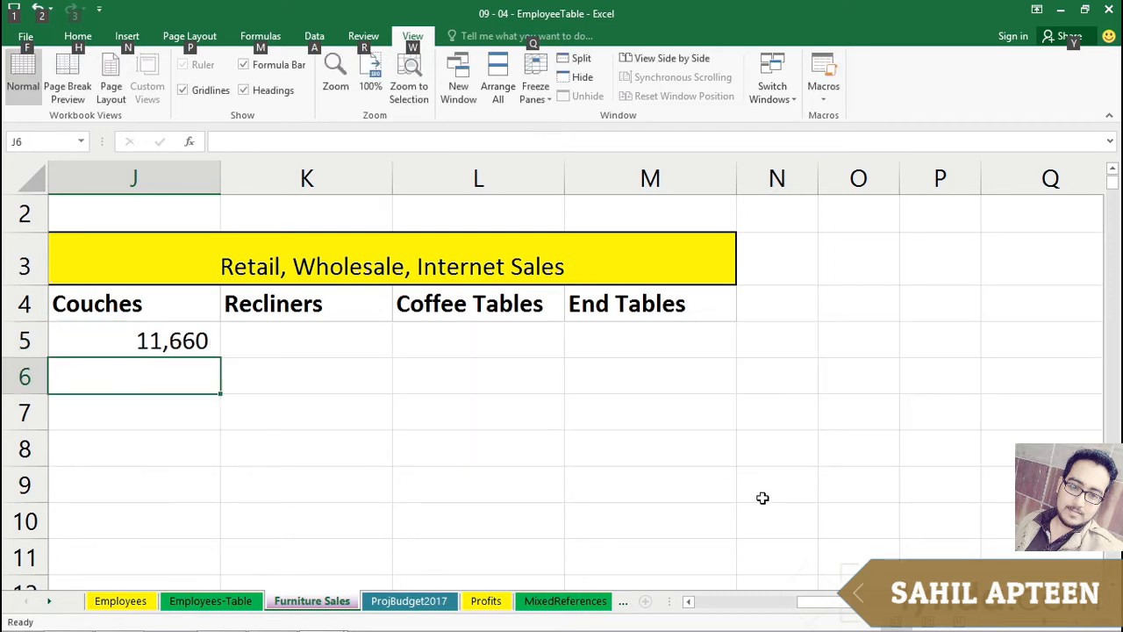
Step: Review the Couches total in J5 and its formula next to the empty Recliners cell K5
click(323, 335)
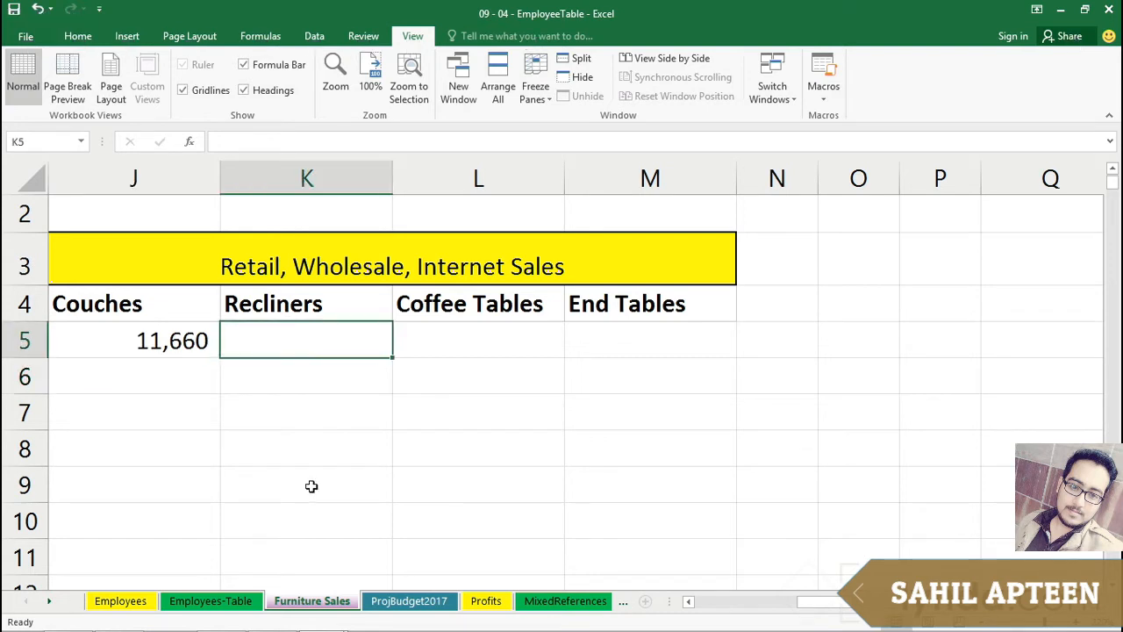
click(161, 342)
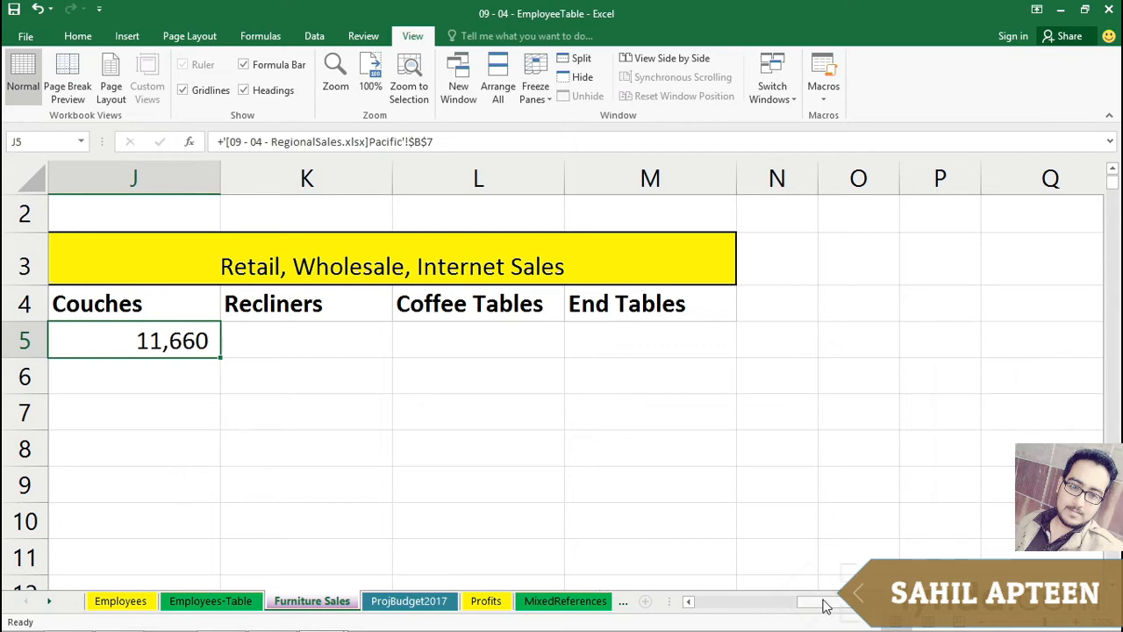
drag(828, 603, 791, 604)
click(573, 419)
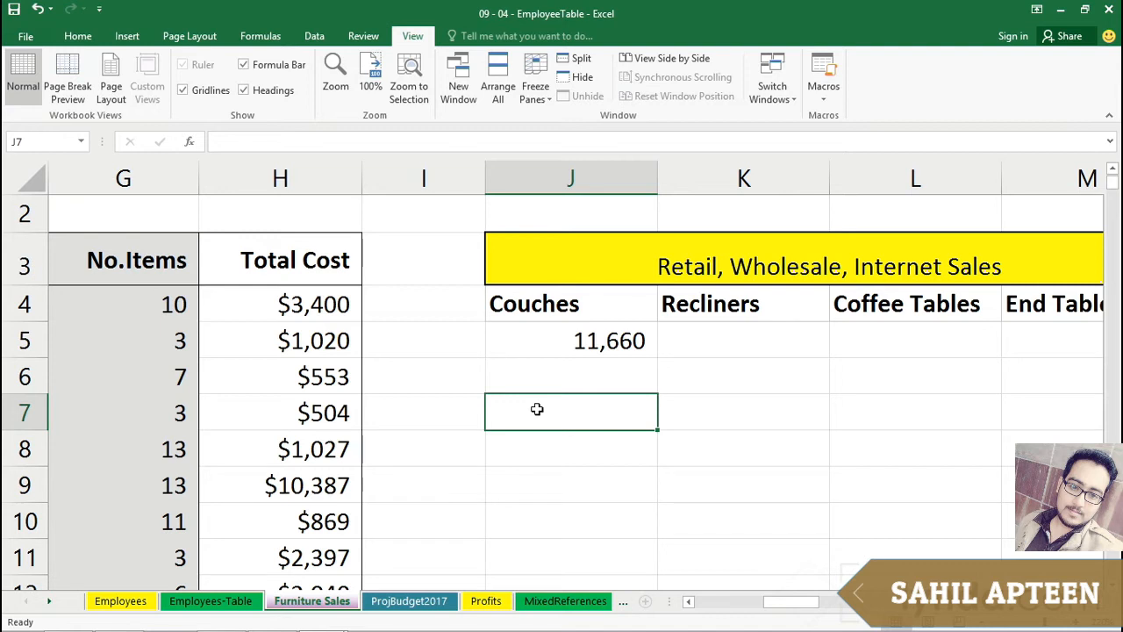
click(550, 340)
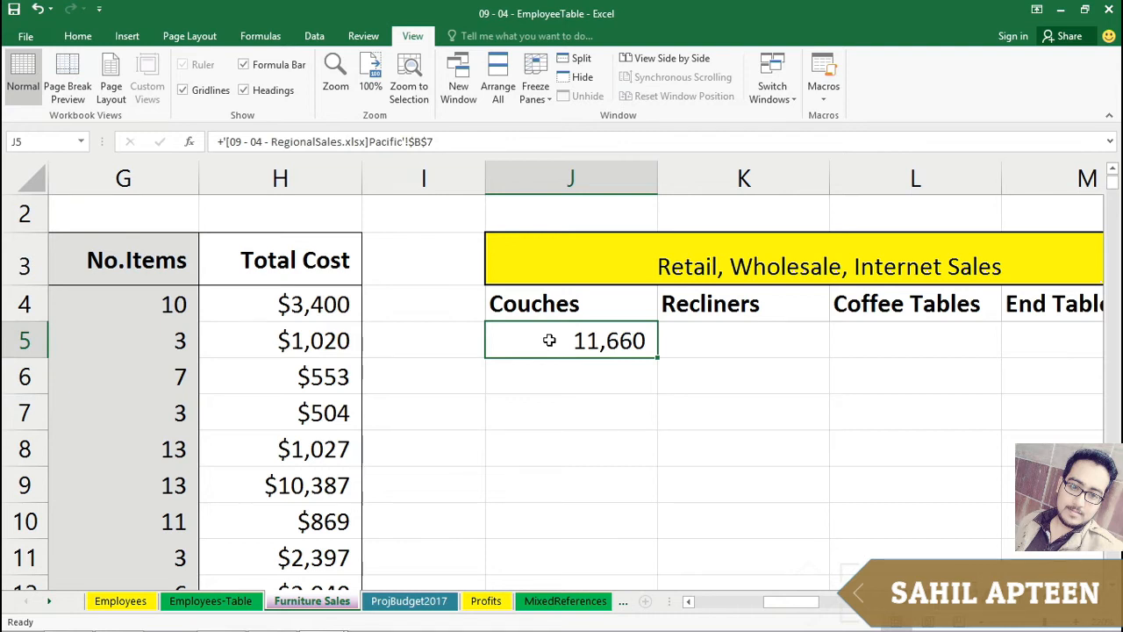
scroll(134, 352, right, 3)
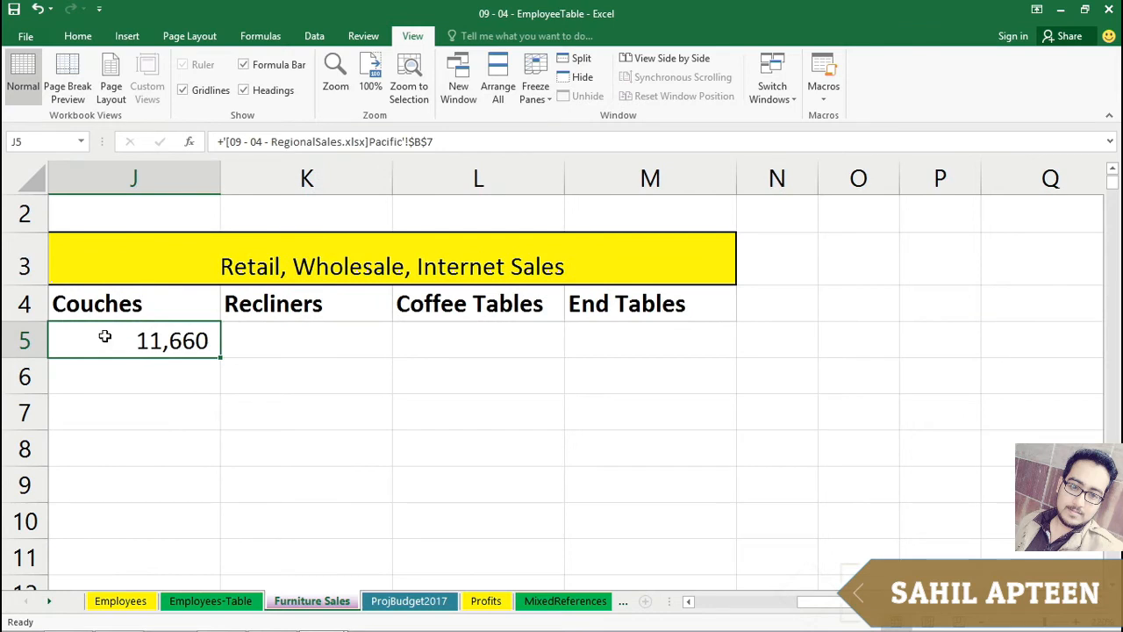
Step: Check the Couches formula in J5 on Furniture Sales, and close the RegionalSales workbook with its changes saved
double_click(105, 336)
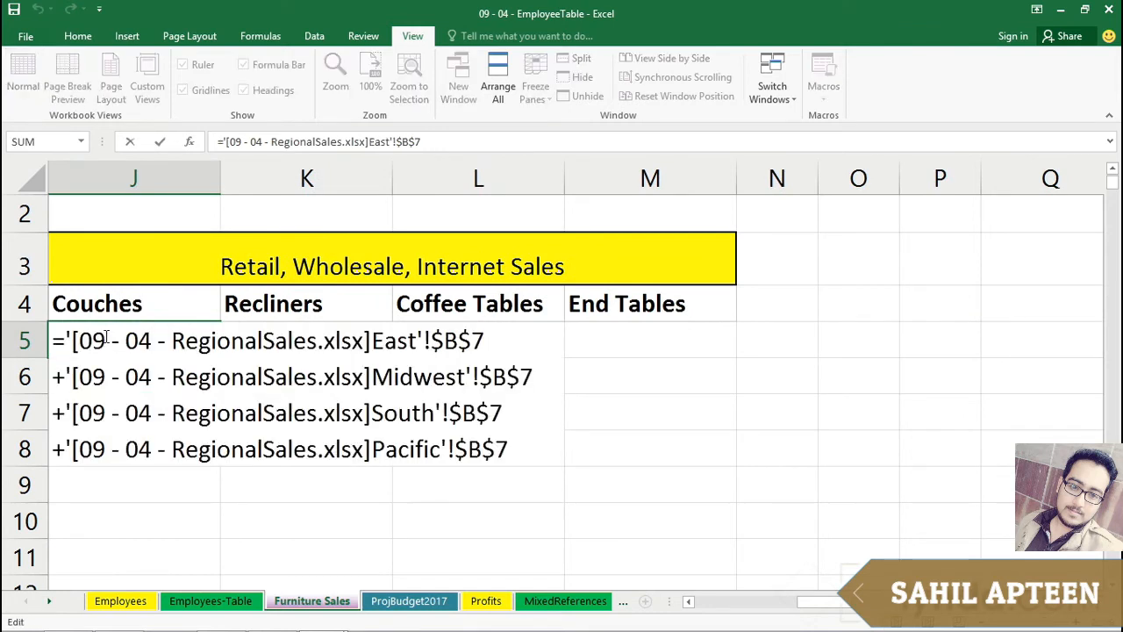
key(Escape)
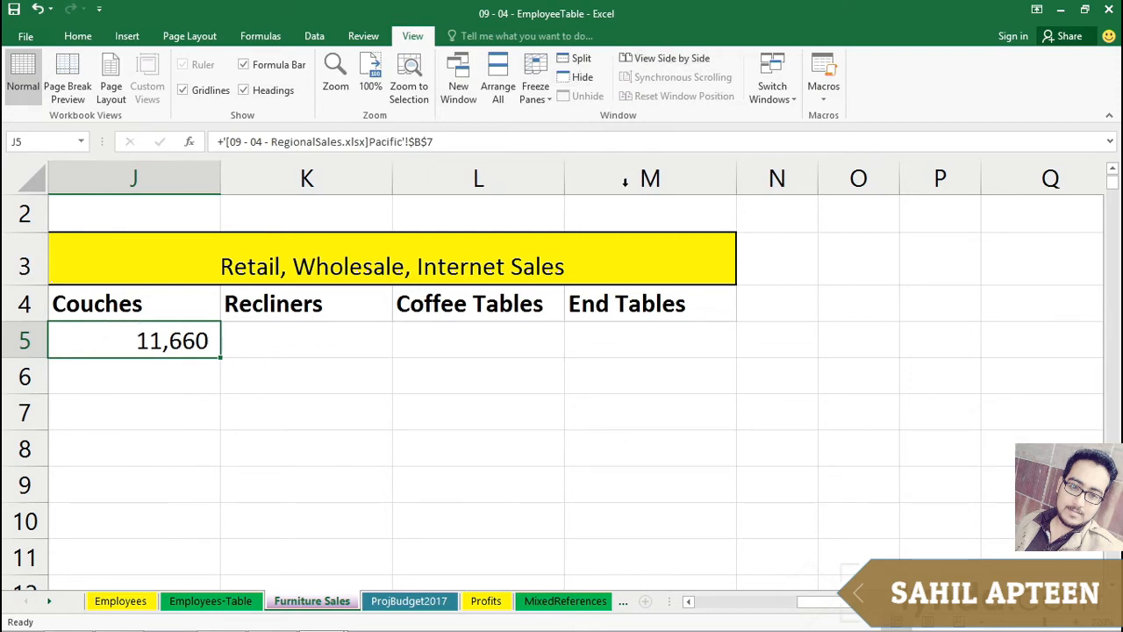
key(ctrl+Tab)
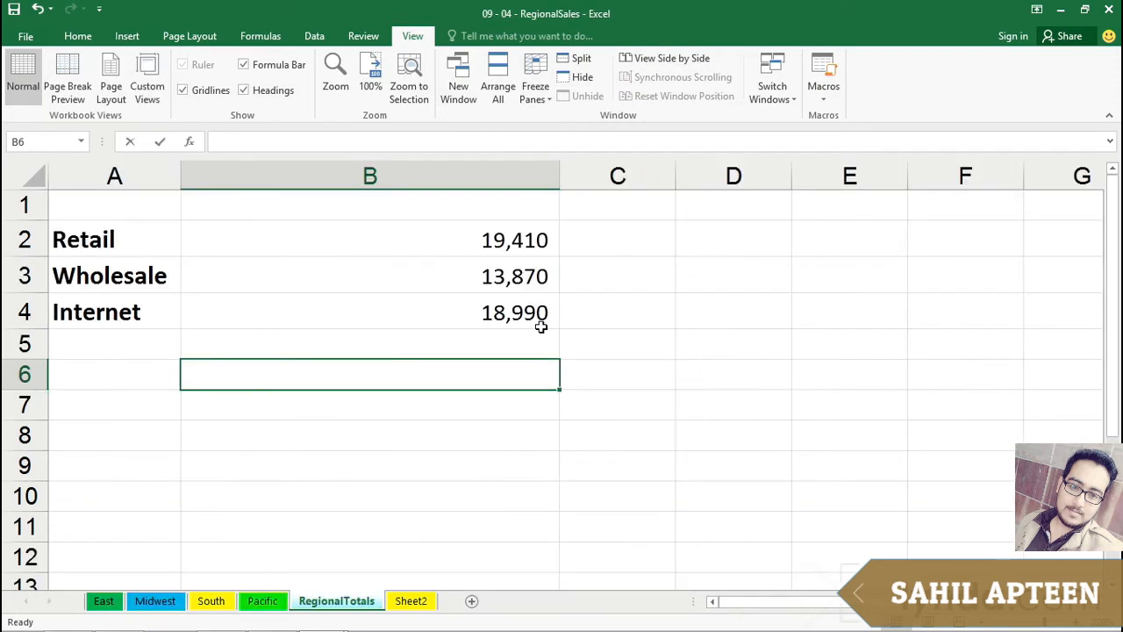
click(369, 238)
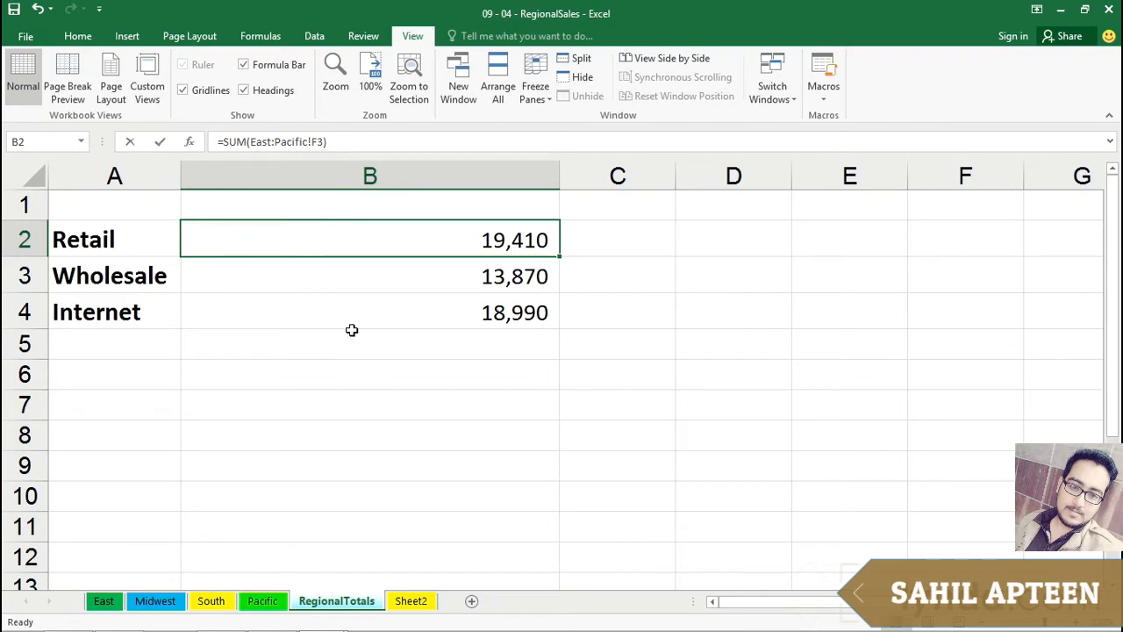
key(ctrl+w)
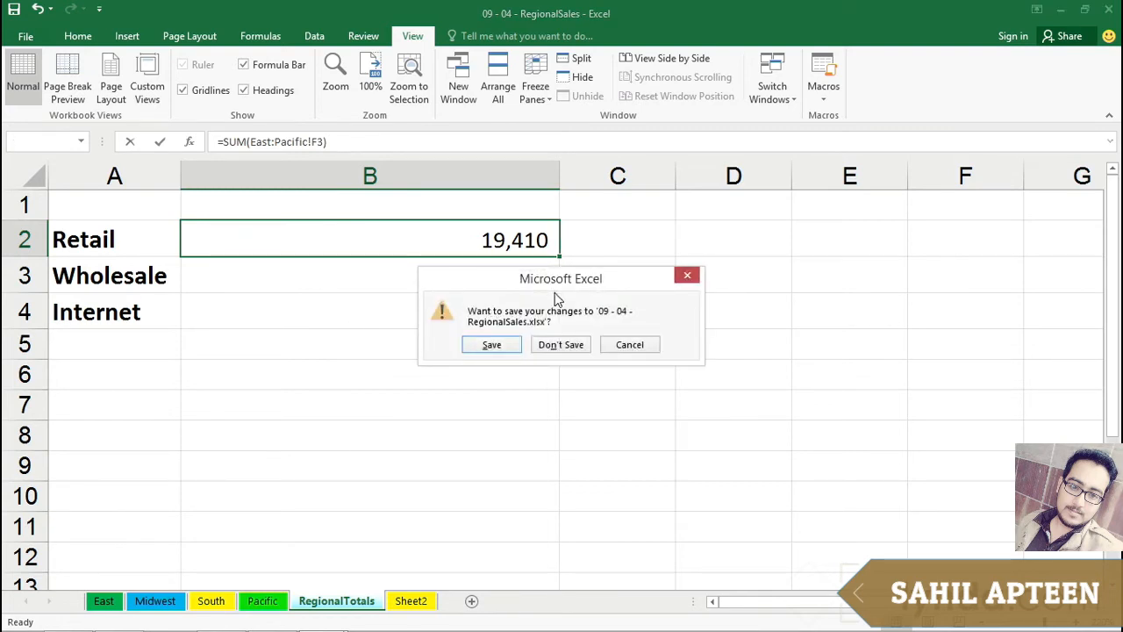
click(490, 345)
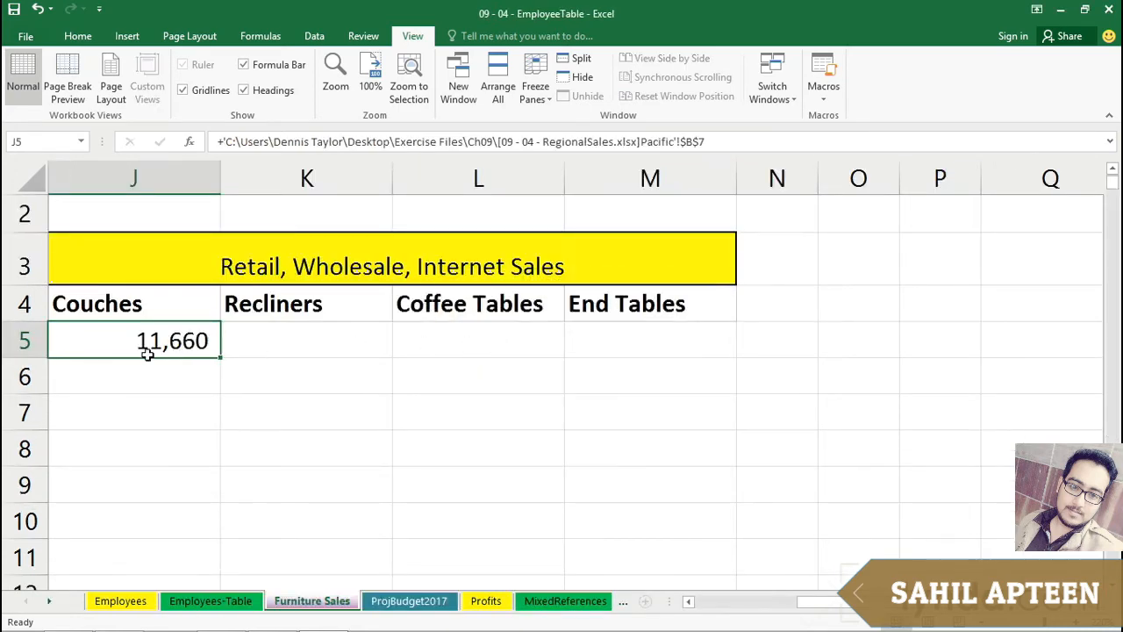
Step: Examine the Couches formula in J5 for the full file paths to the closed RegionalSales workbook, including the Pacific reference
double_click(117, 343)
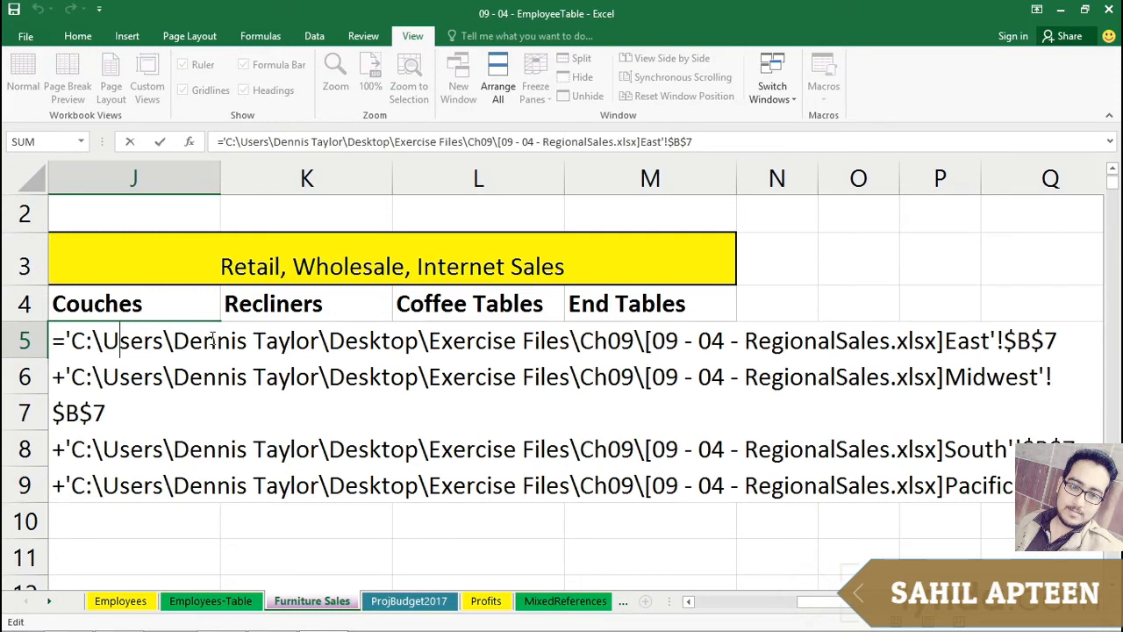
key(Escape)
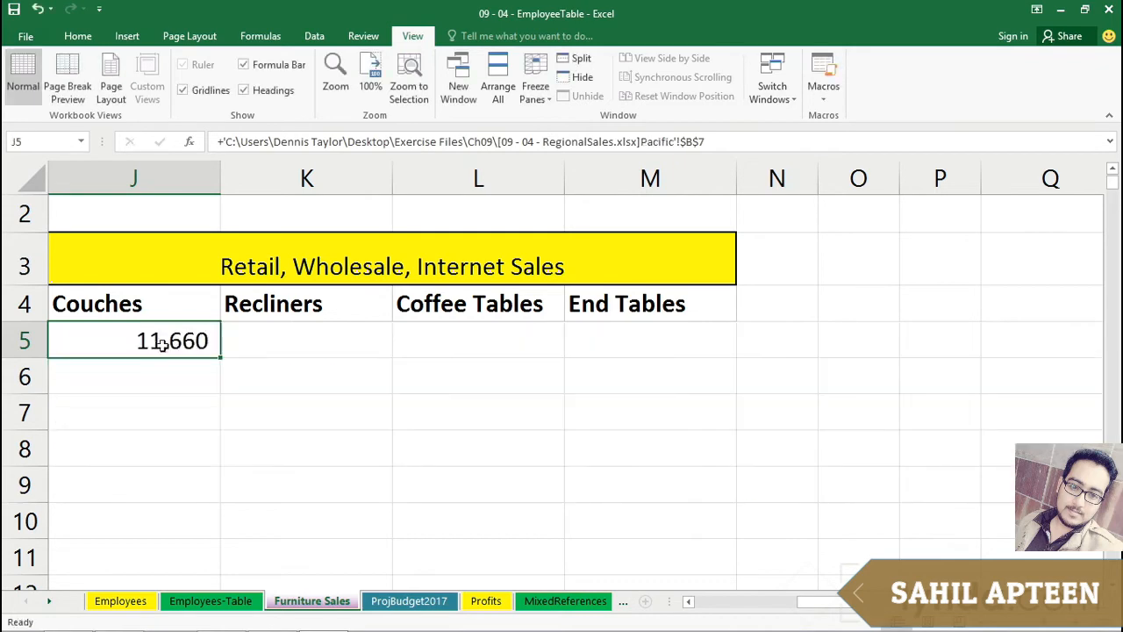
scroll(150, 343, down, 1)
scroll(149, 346, down, 4)
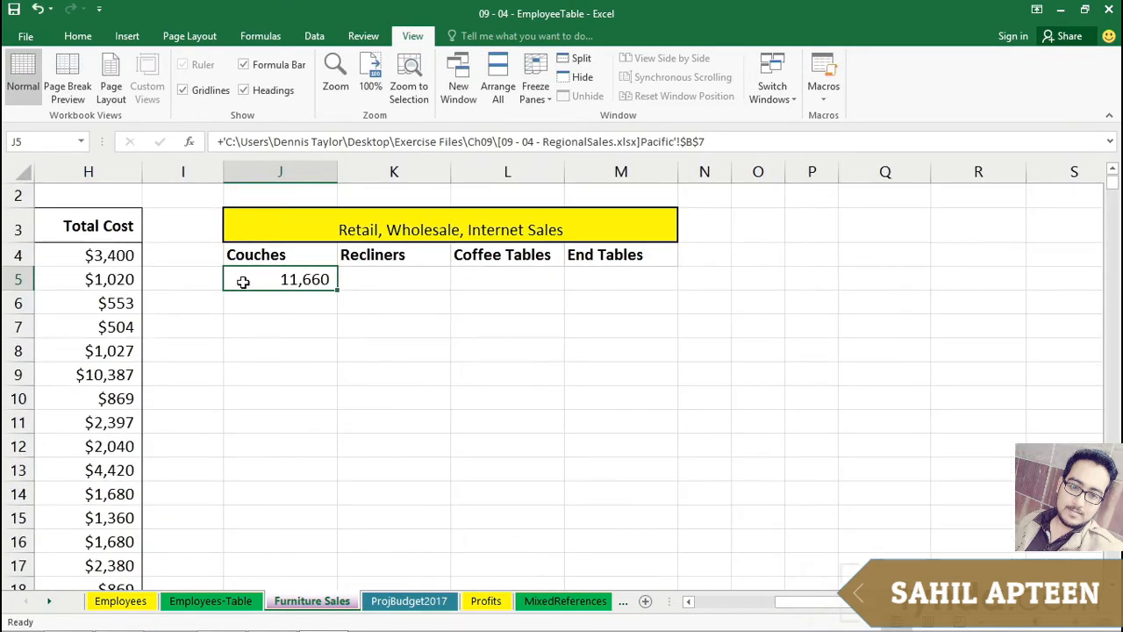
double_click(243, 282)
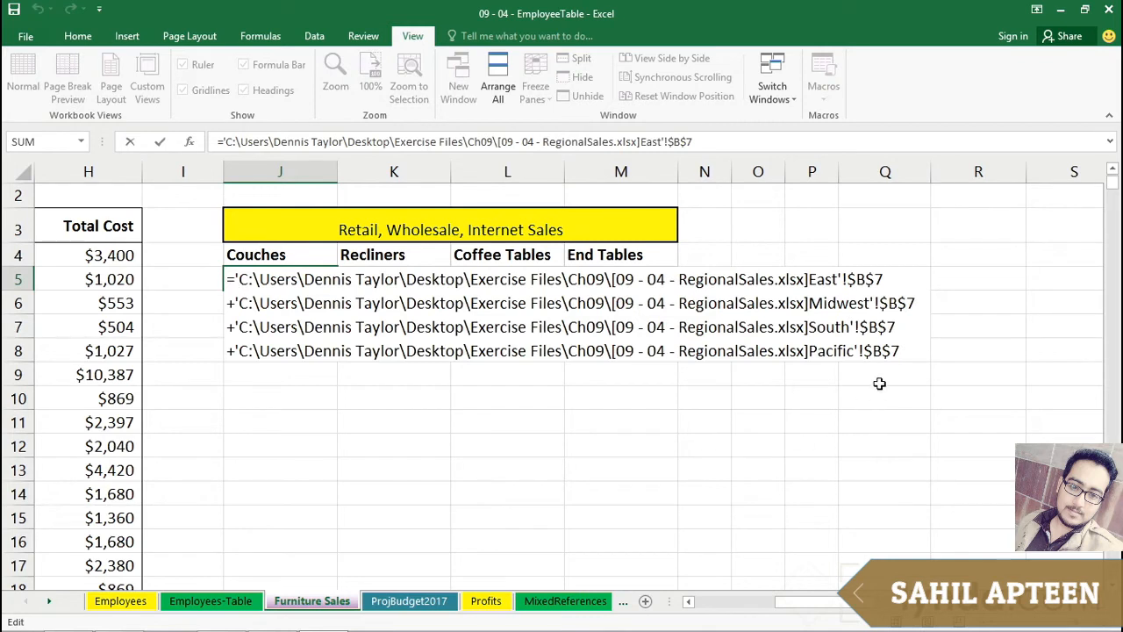
drag(899, 349, 225, 349)
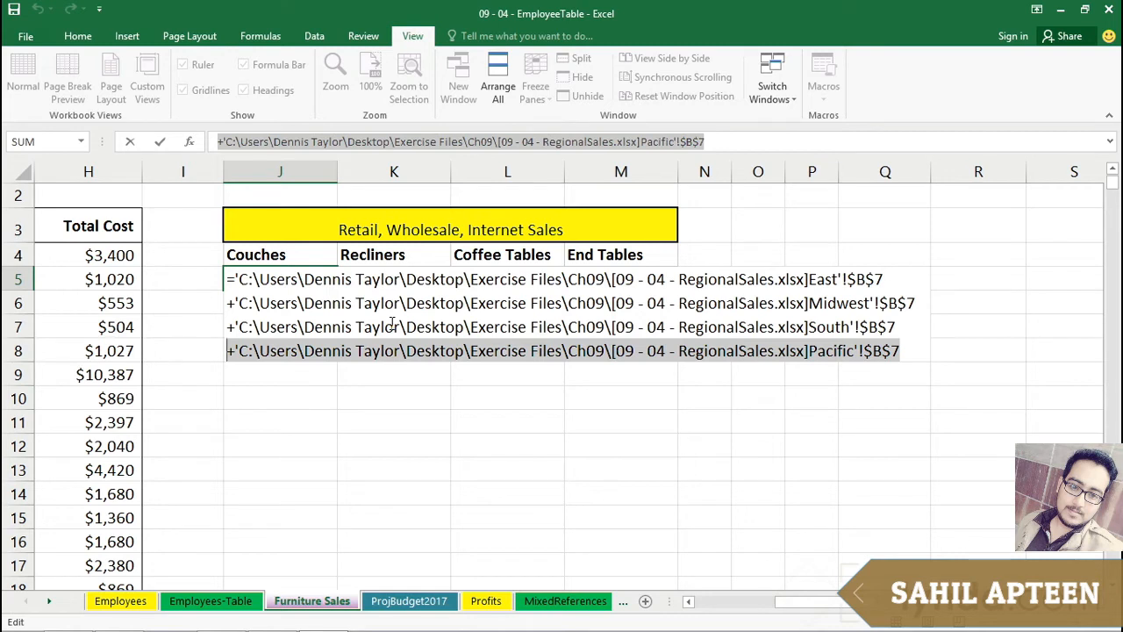
key(ctrl+Return)
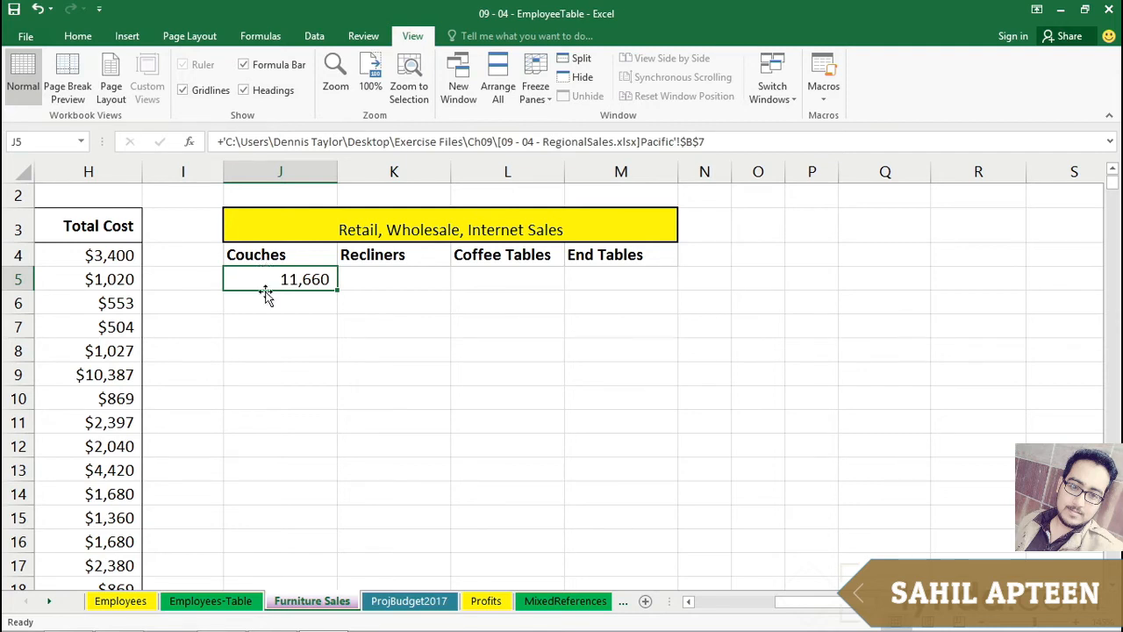
click(273, 324)
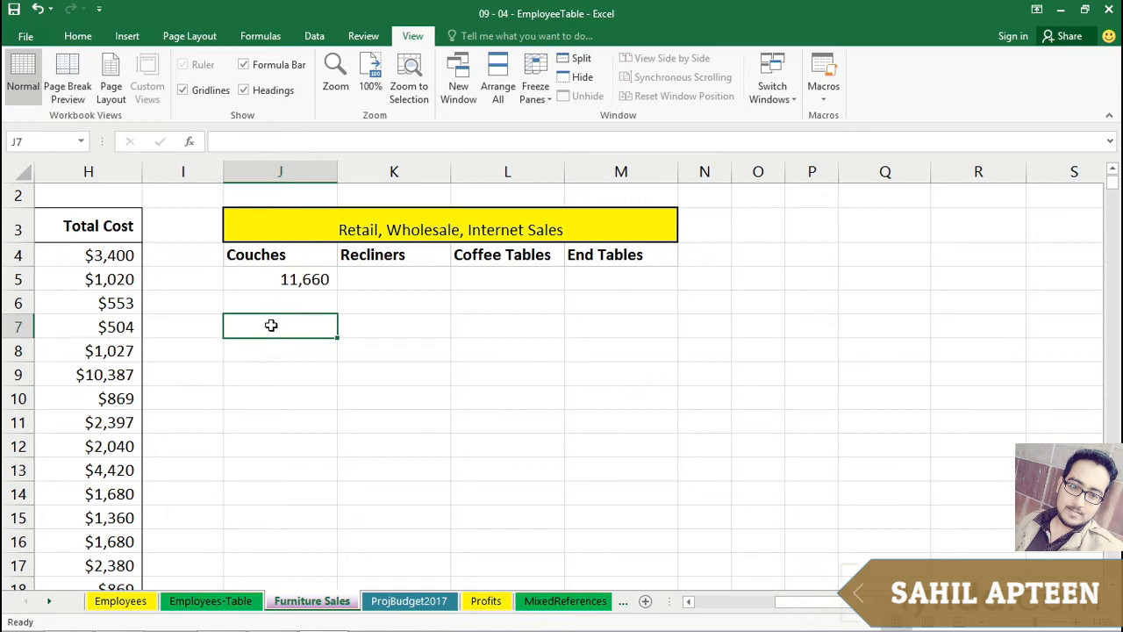
click(277, 350)
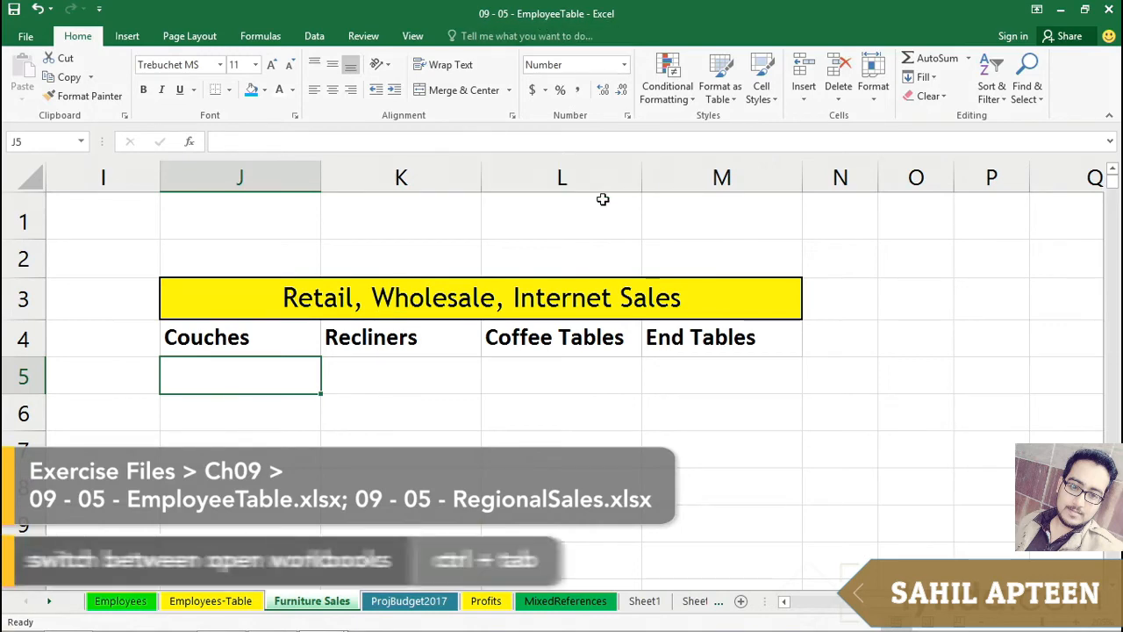
Step: Check the 09 - 05 - RegionalSales workbook for external links and inspect the Retail Coffee Tables formula in D3 on Summary
key(ctrl+Tab)
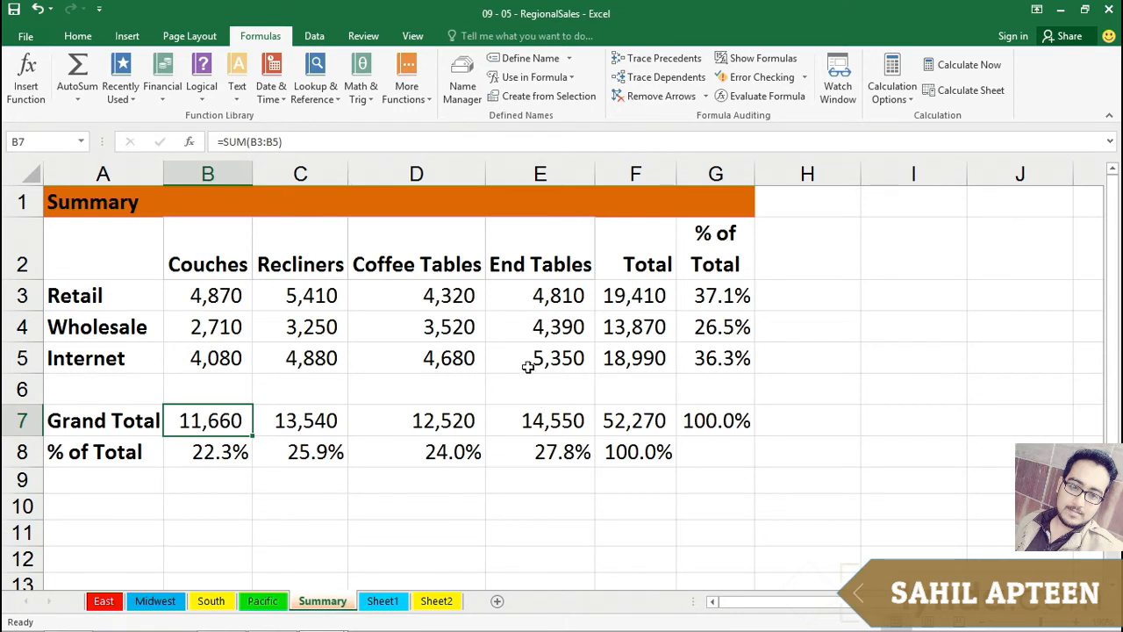
click(320, 36)
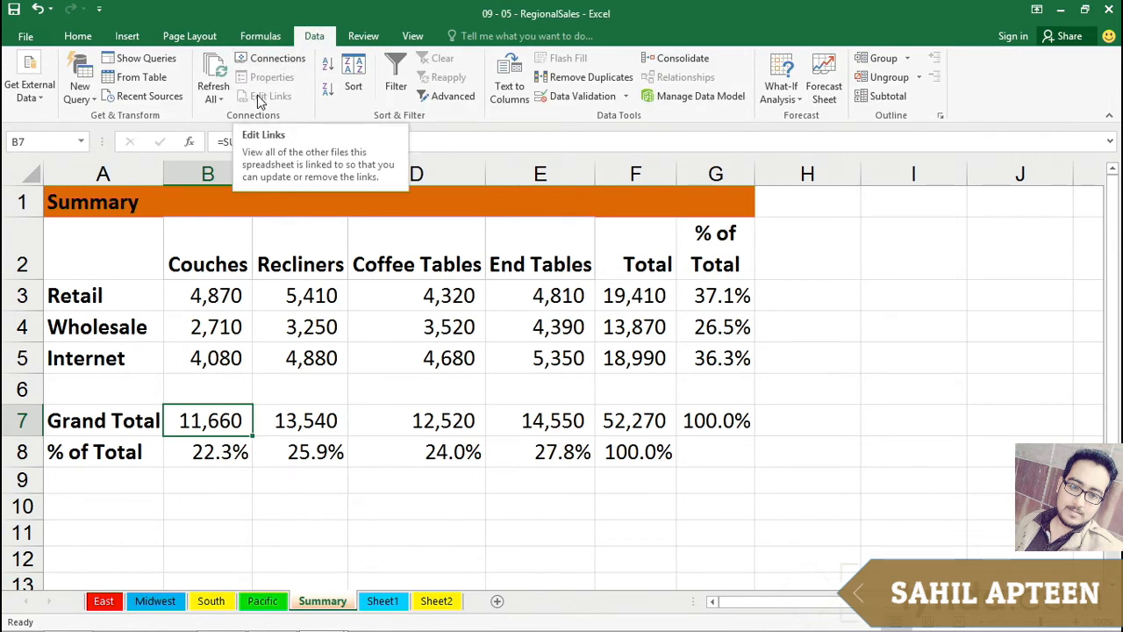
click(387, 295)
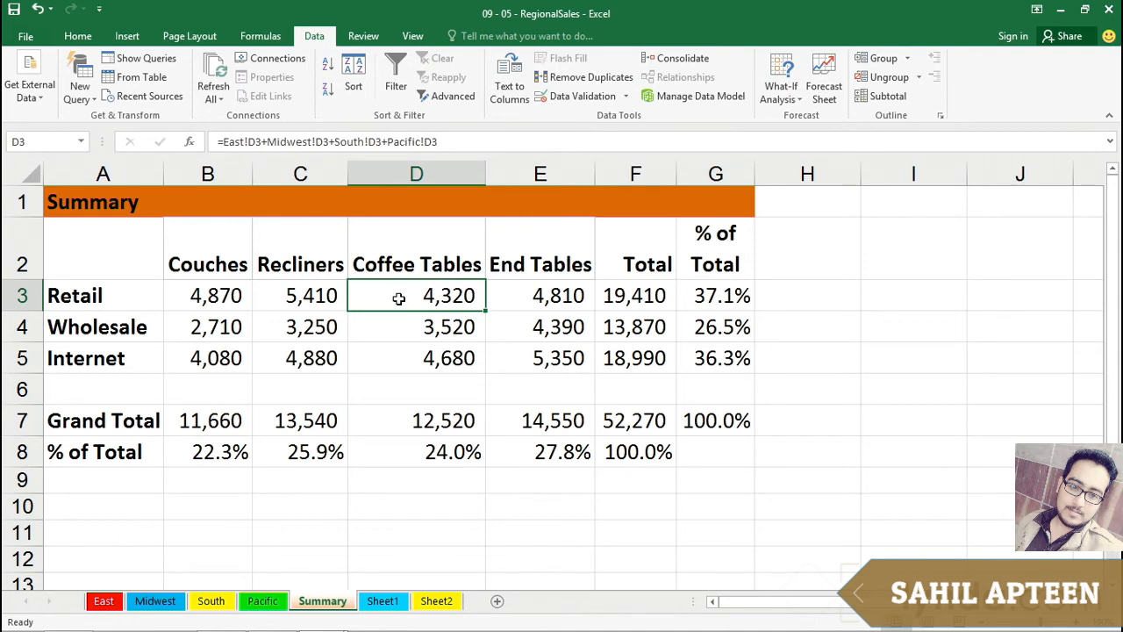
Step: Link Couches cell J5 on Furniture Sales in 09 - 05 - EmployeeTable to B7 on the Summary sheet of 09 - 05 - RegionalSales
key(ctrl+Tab)
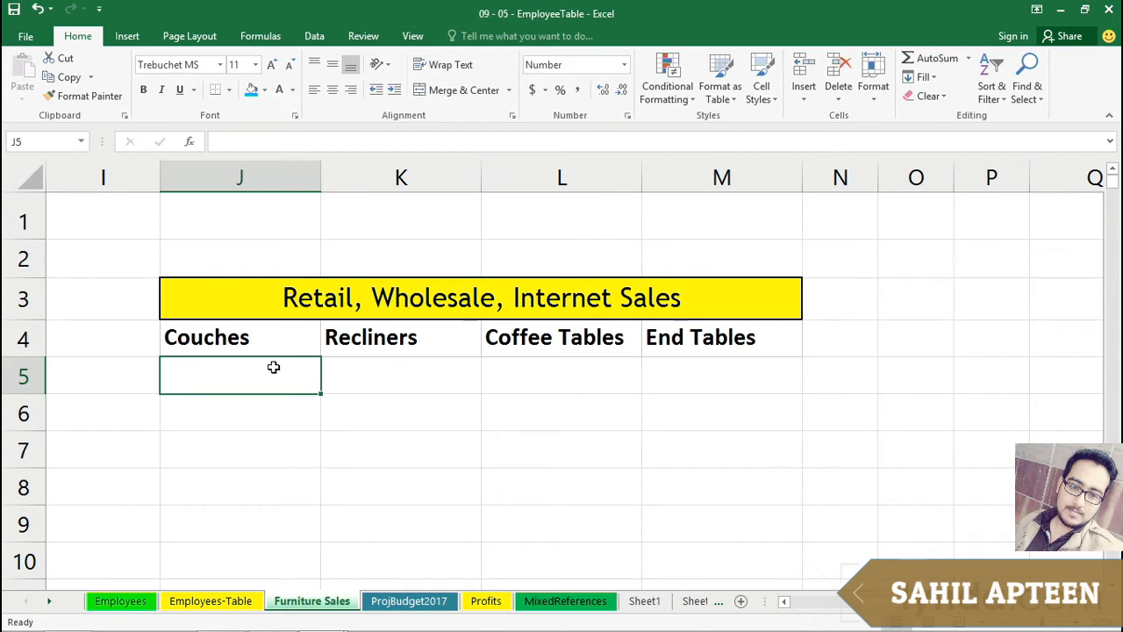
text(=)
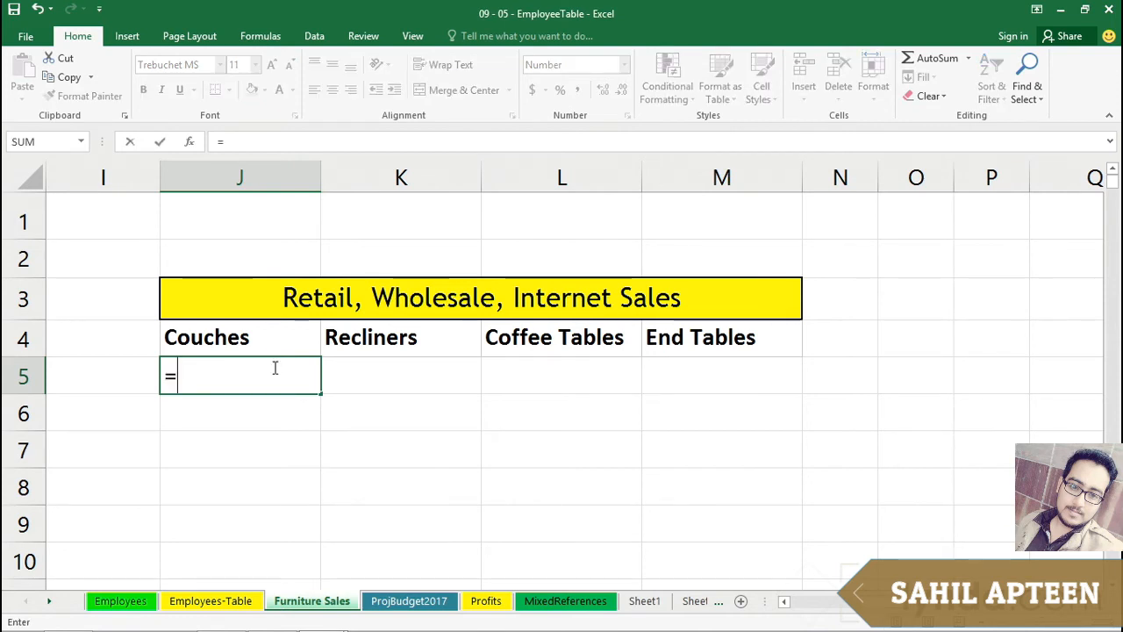
click(414, 37)
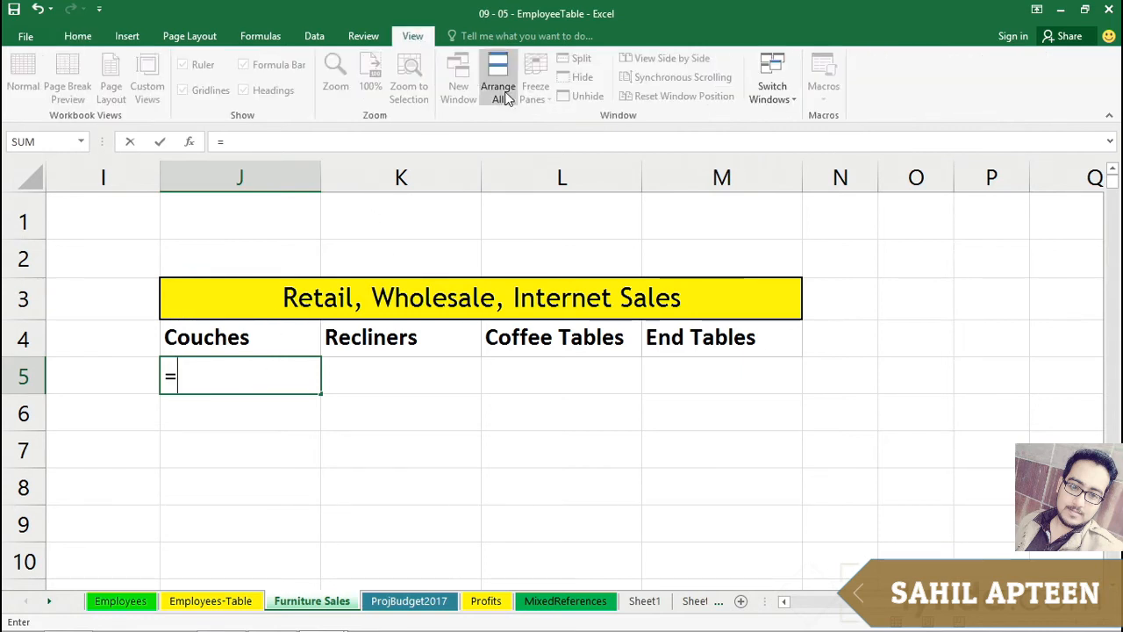
click(783, 88)
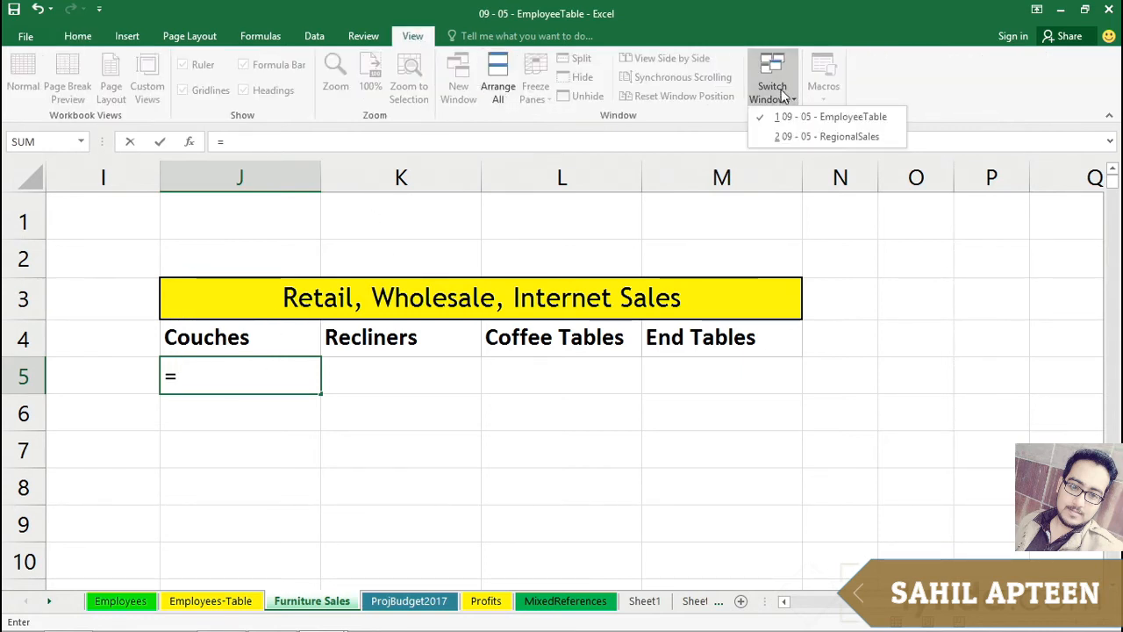
click(782, 138)
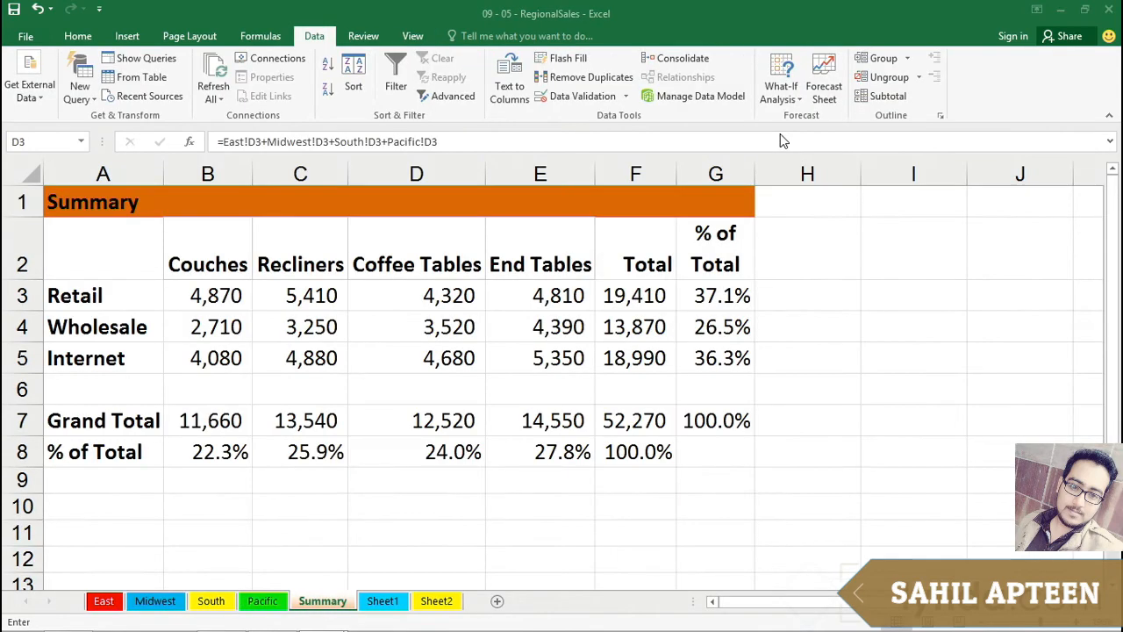
click(222, 419)
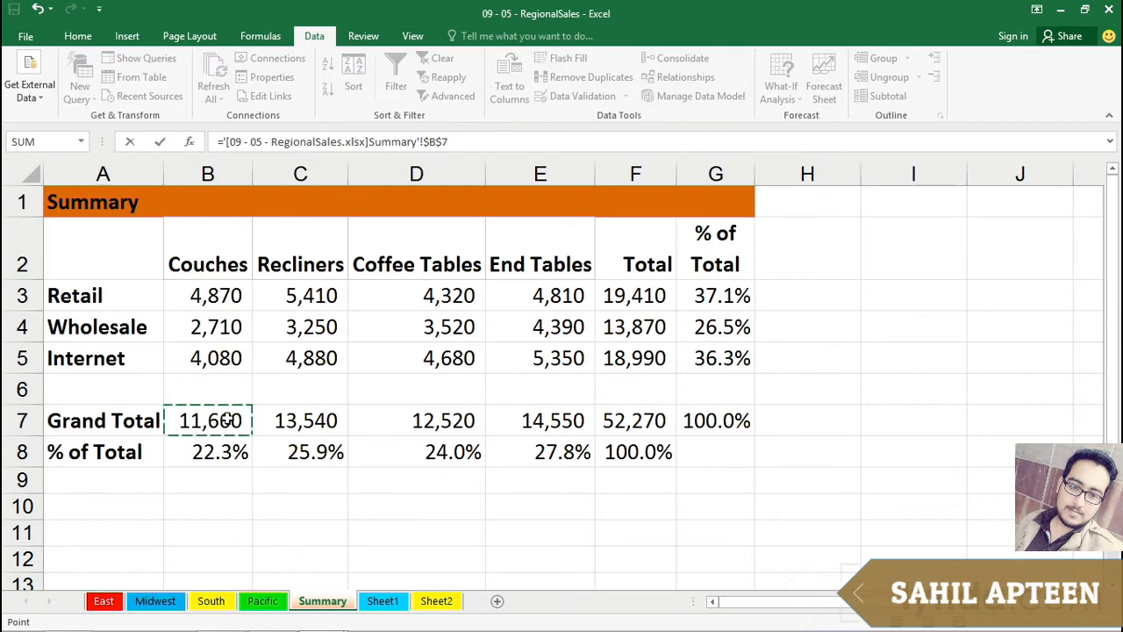
key(Return)
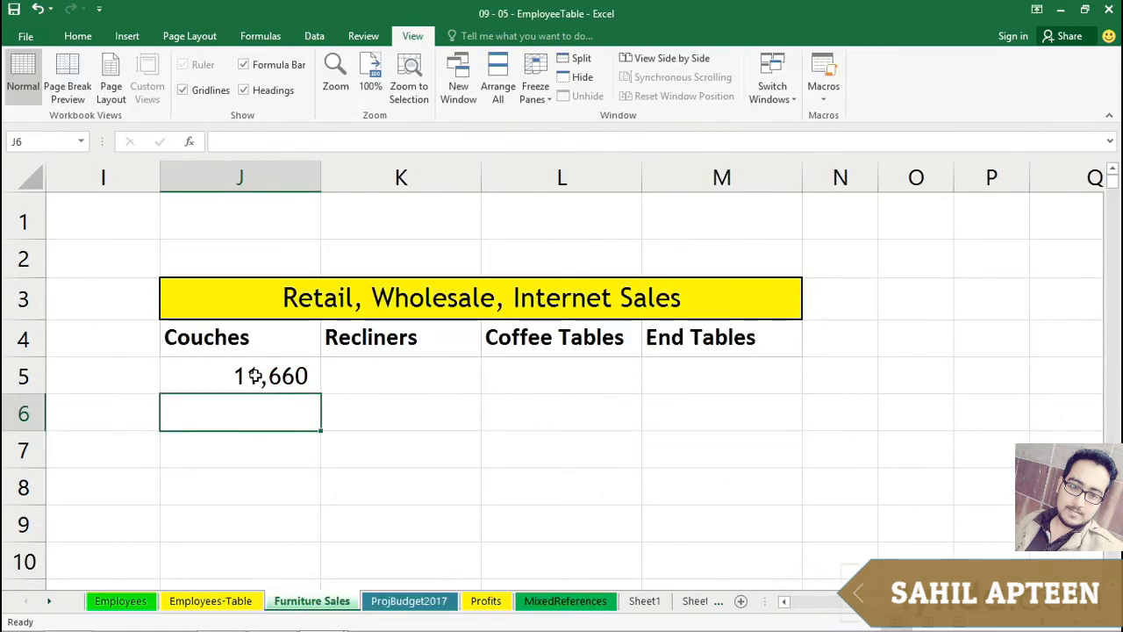
Step: Inspect the external reference in J5 and check whether link editing is available for the EmployeeTable workbook
double_click(254, 375)
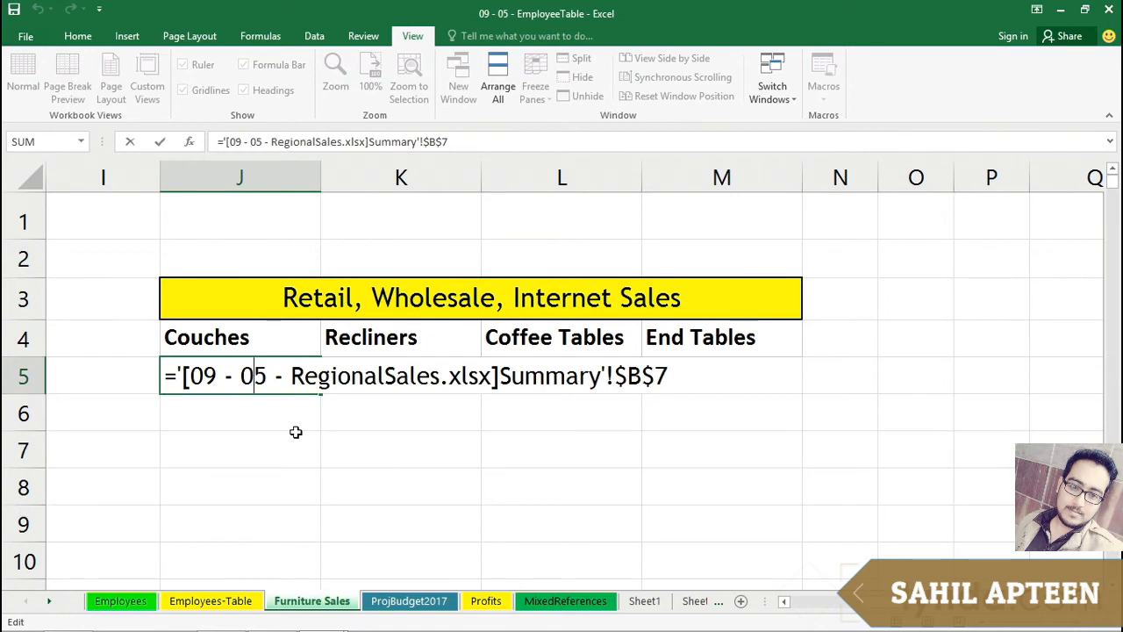
key(Return)
click(314, 40)
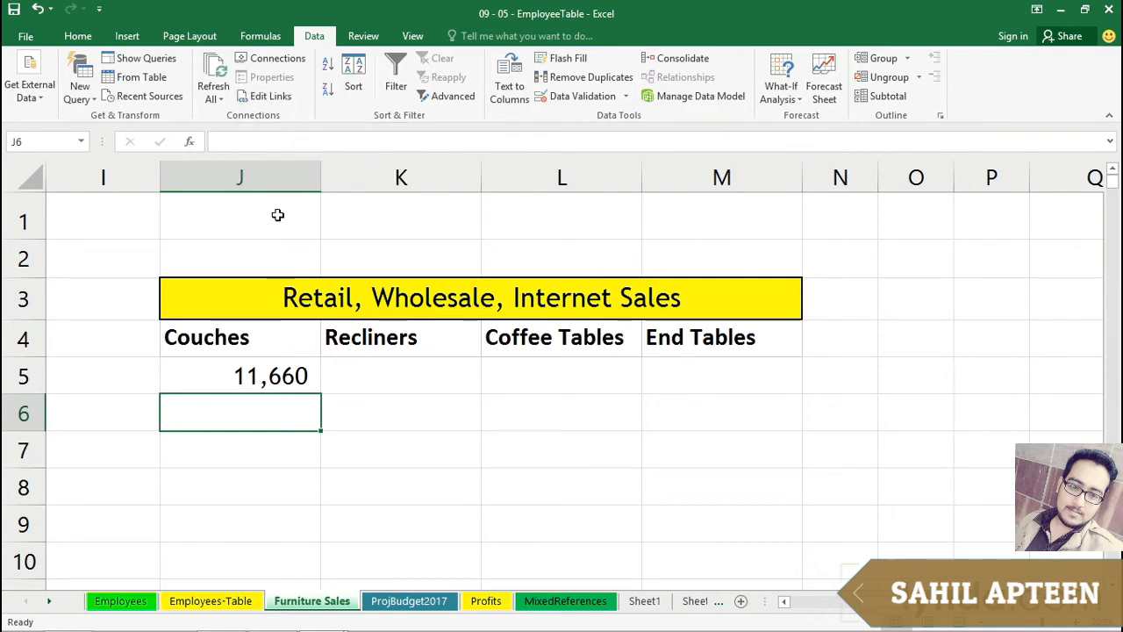
Step: Remove the Couches link formula from J5 and restore it
key(Up)
key(Delete)
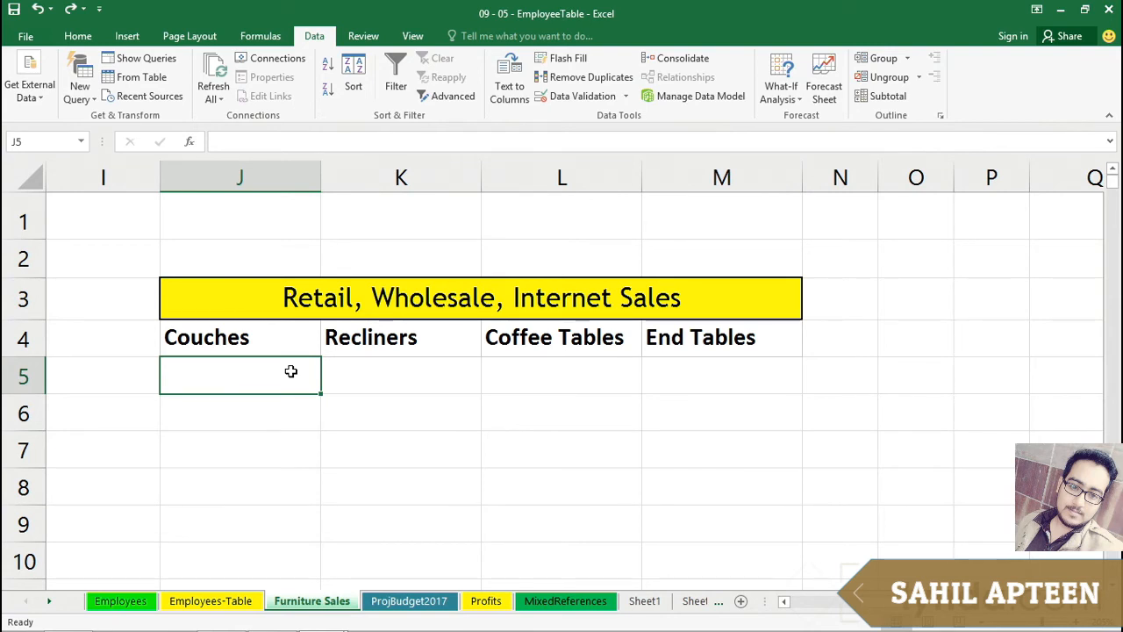
key(ctrl+y)
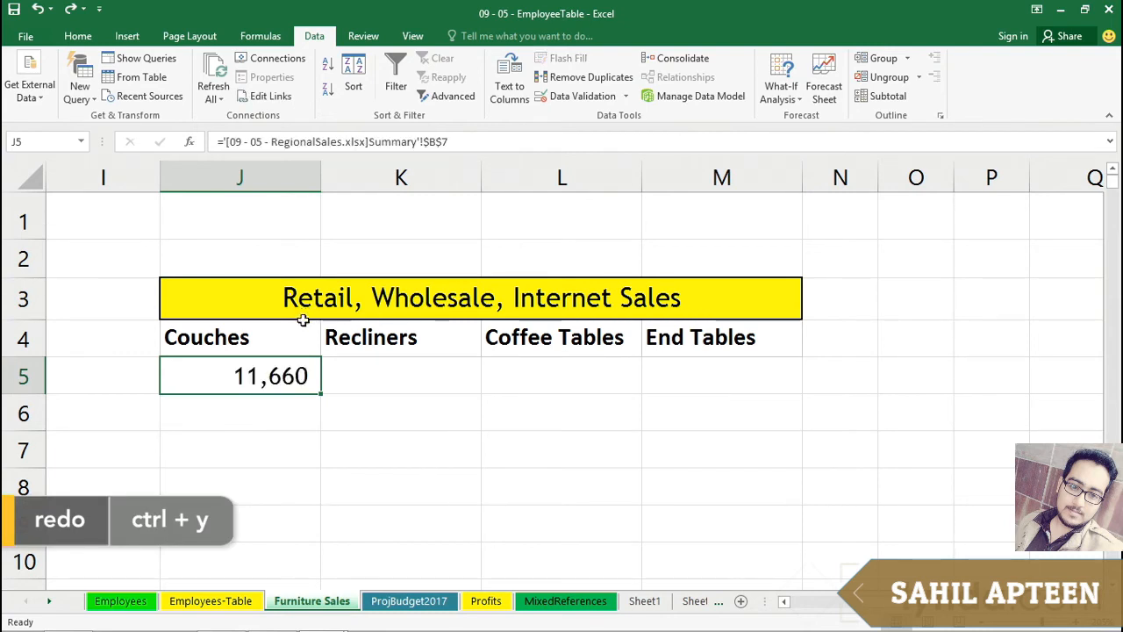
Step: Trace the dependents of the Couches grand total in B7 on the Summary sheet of 09 - 05 - RegionalSales
click(392, 383)
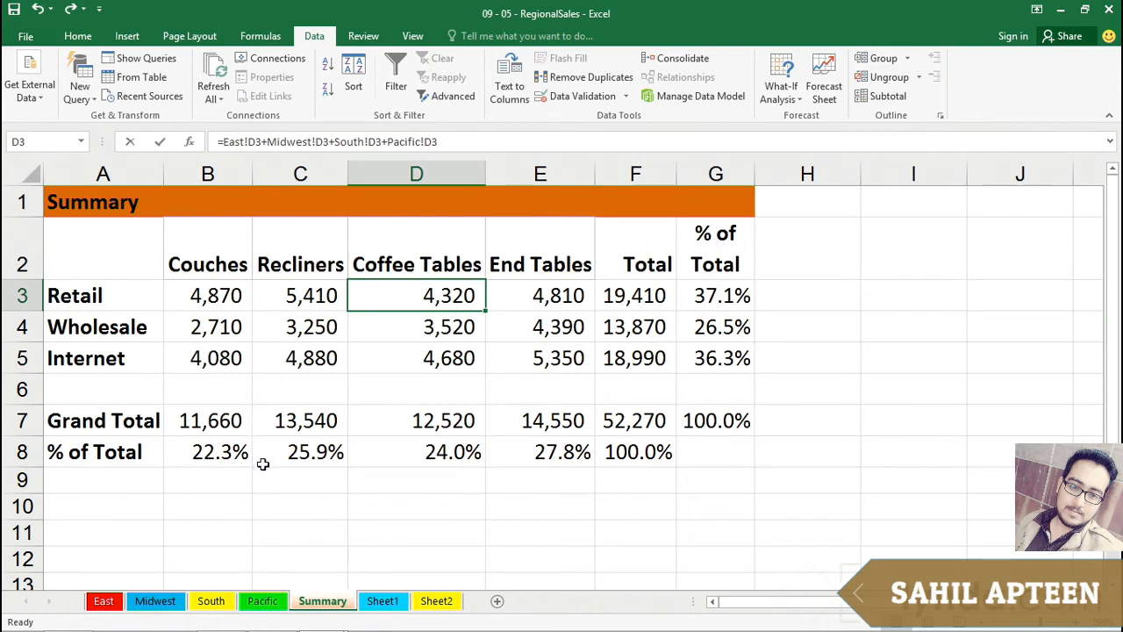
click(447, 515)
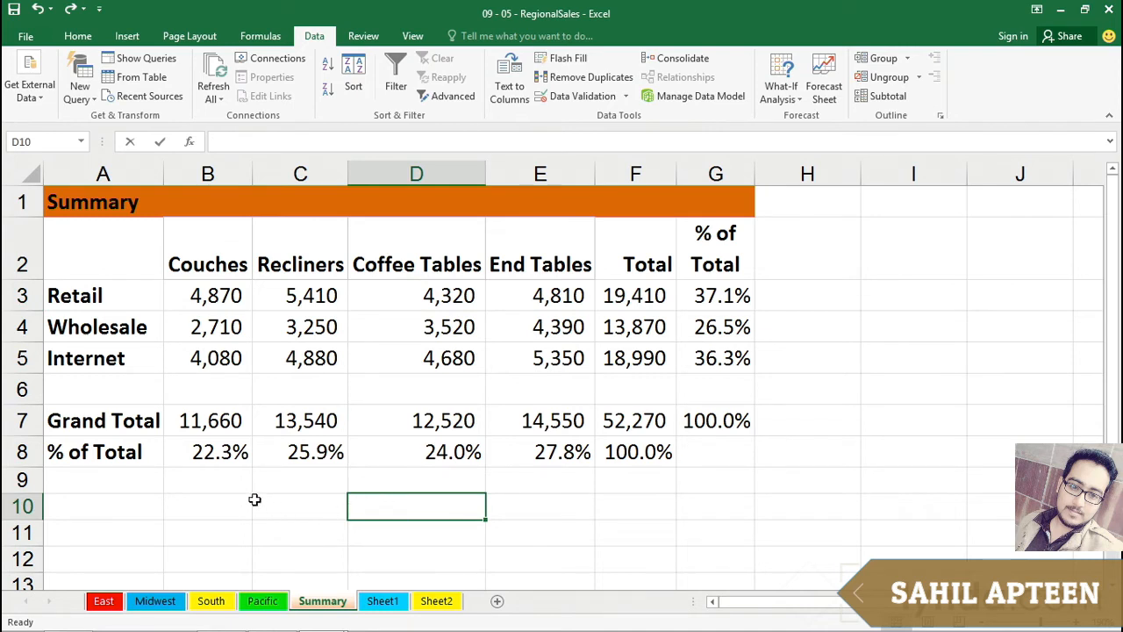
click(207, 421)
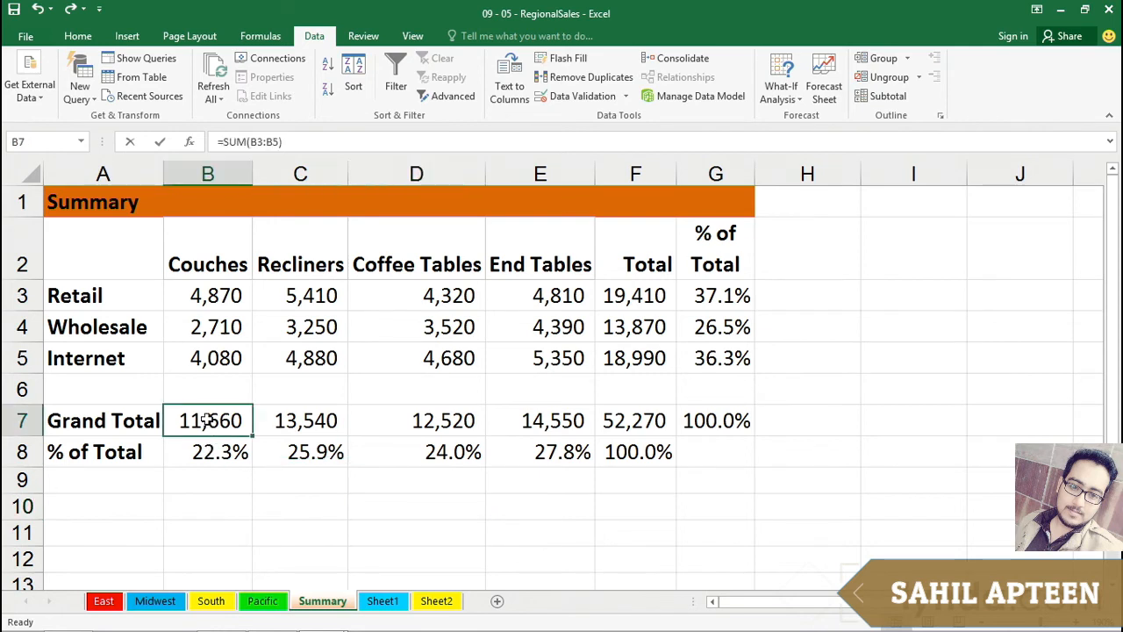
click(261, 36)
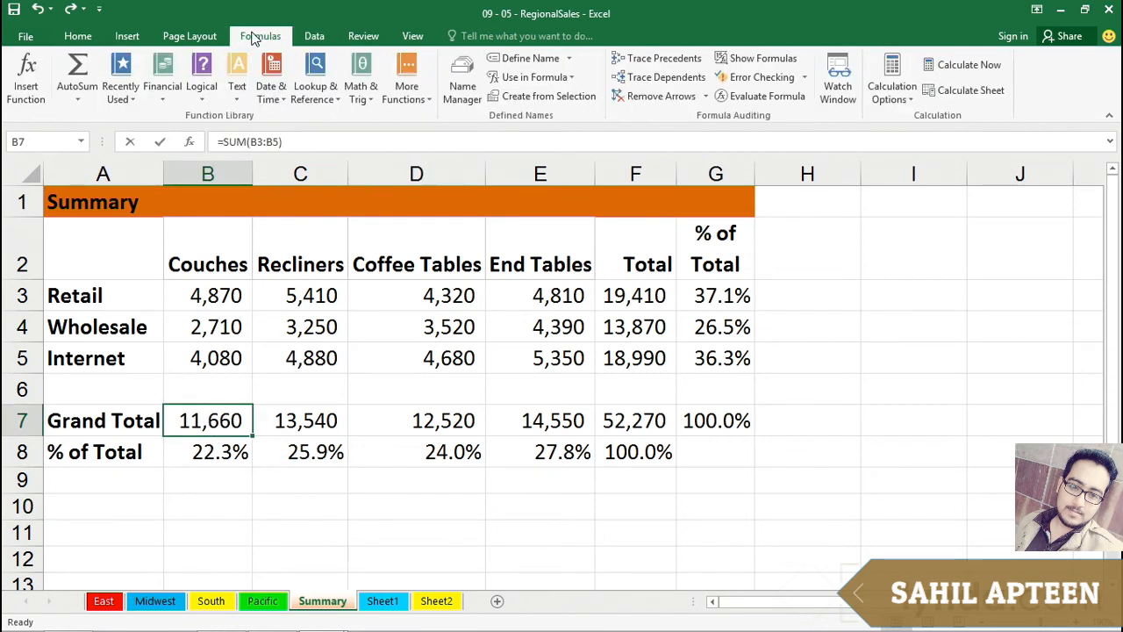
click(650, 80)
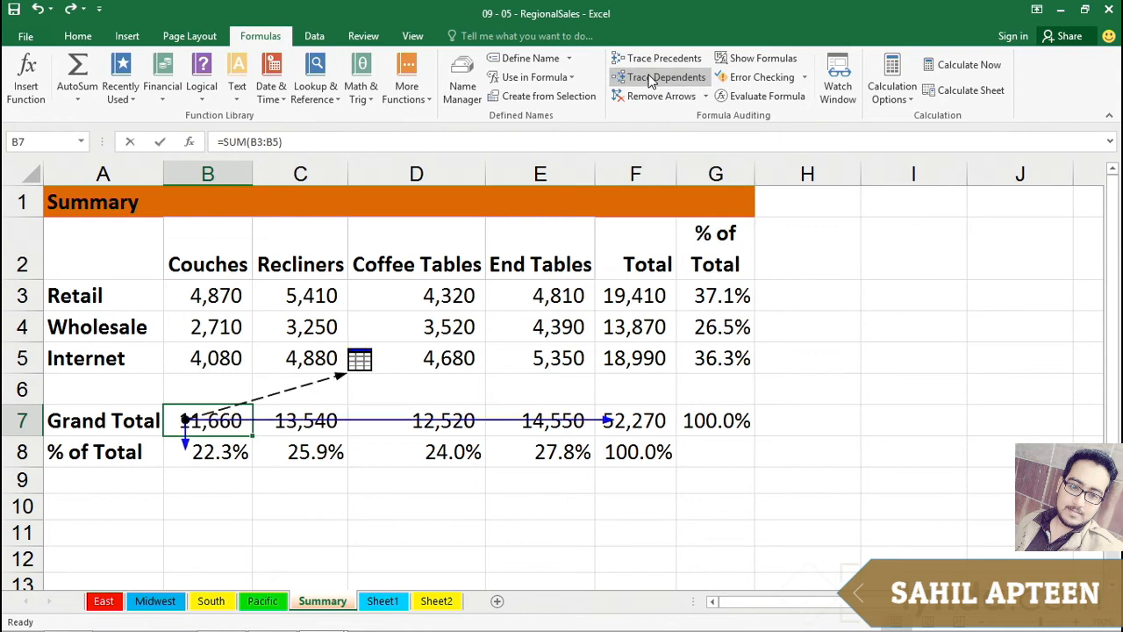
Step: Inspect the external dependent reference behind the dashed tracer arrow from B7, and clear the tracer arrows
double_click(304, 388)
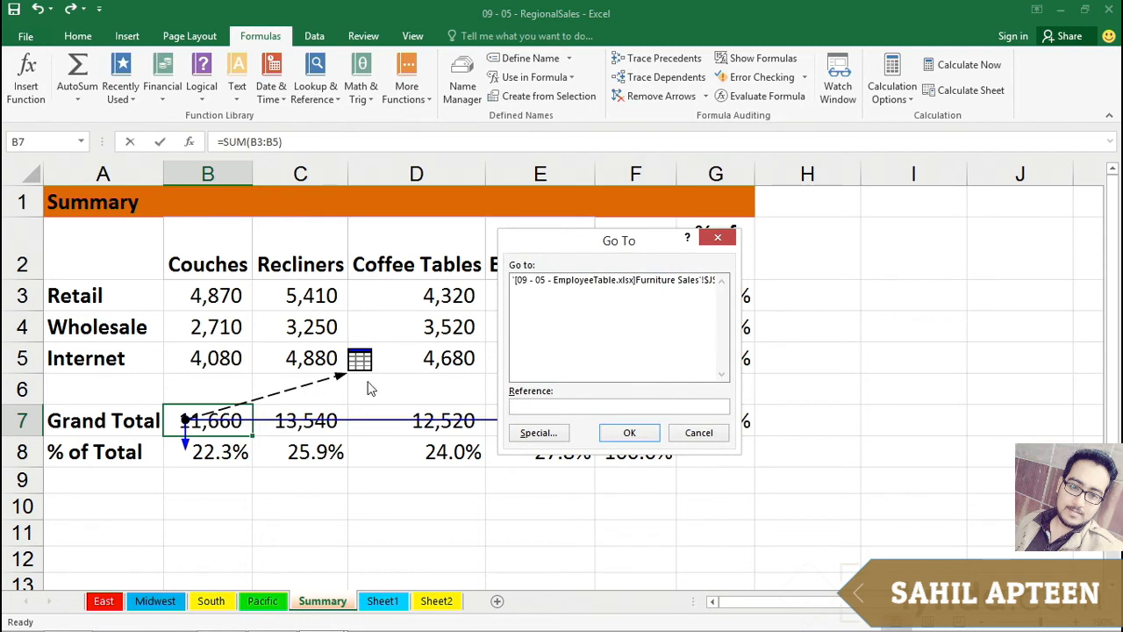
click(567, 280)
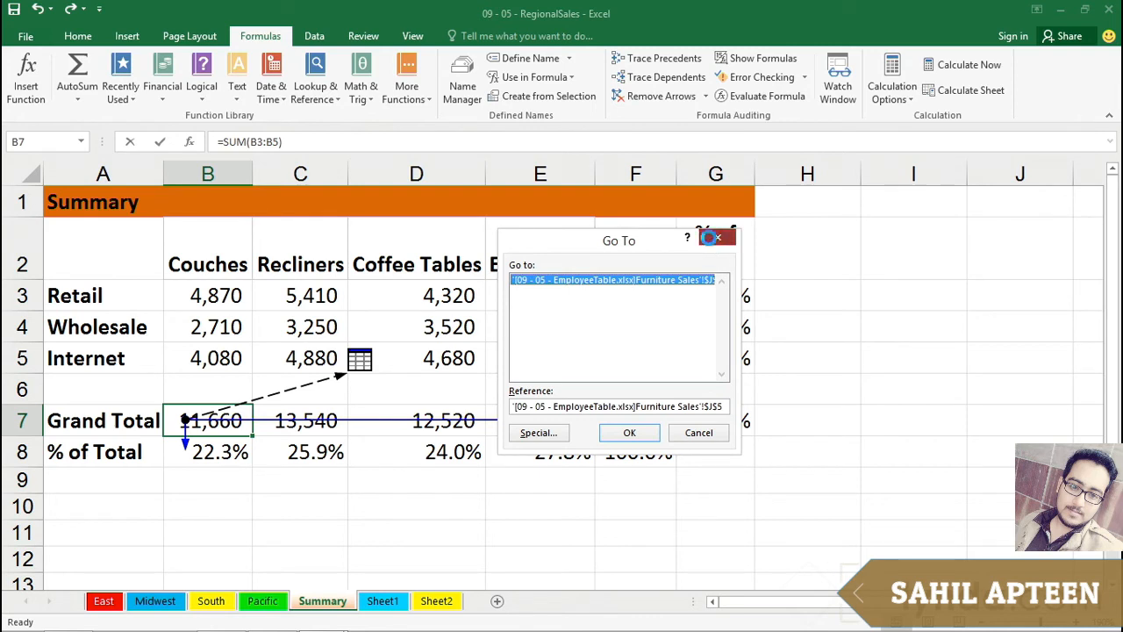
click(716, 237)
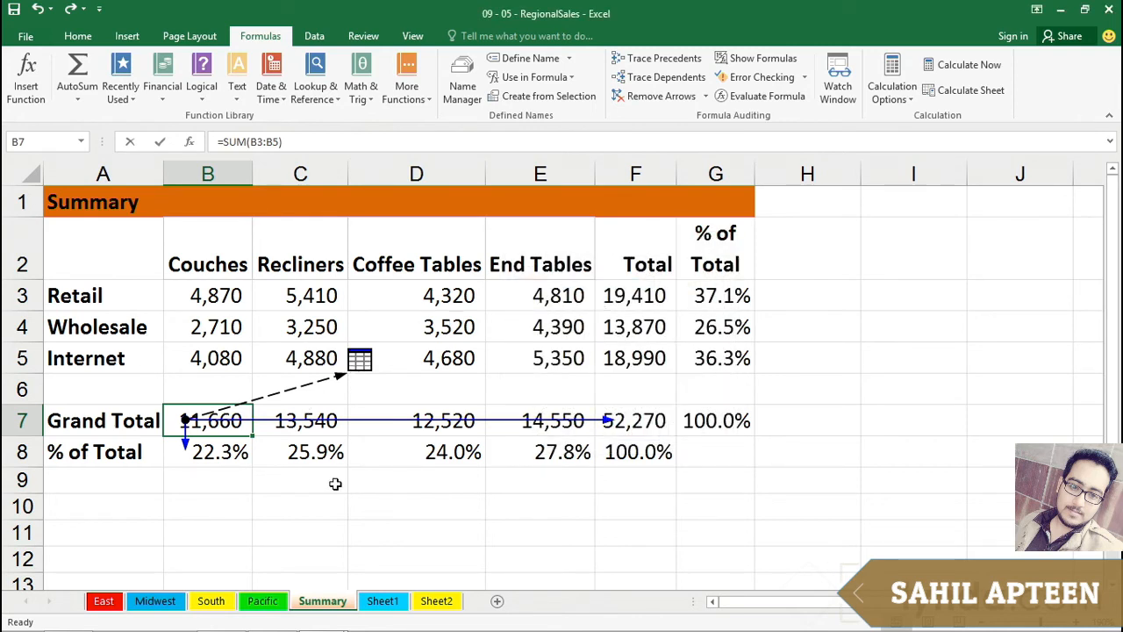
click(649, 98)
click(283, 299)
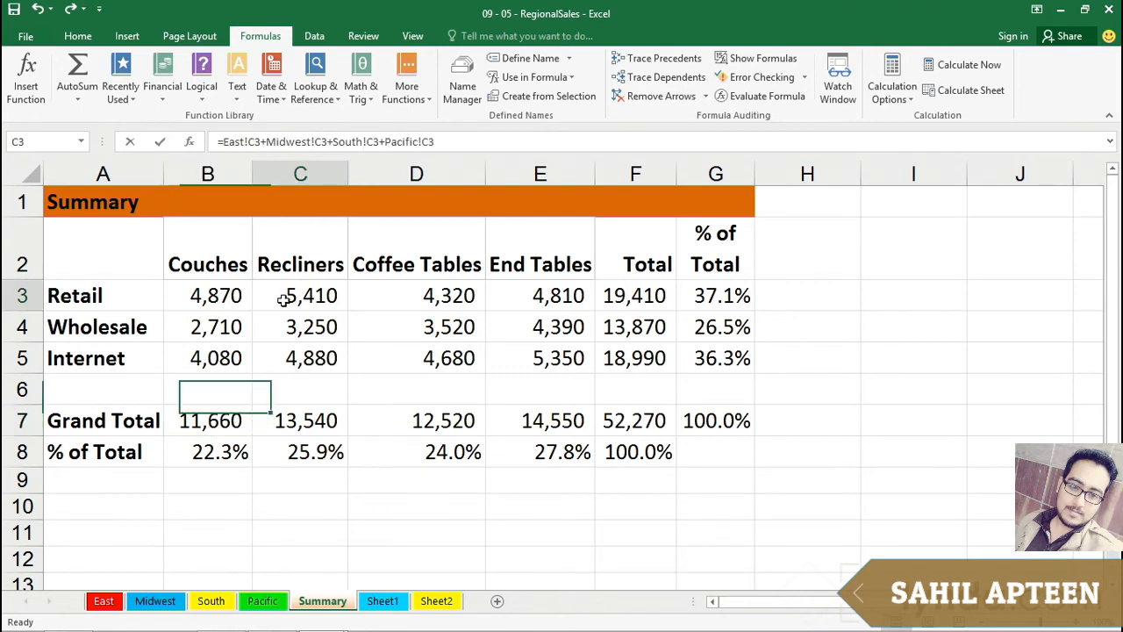
Step: Switch to 09 - 05 - EmployeeTable and review the workbook's link sources from the linked Couches cell J5
click(279, 320)
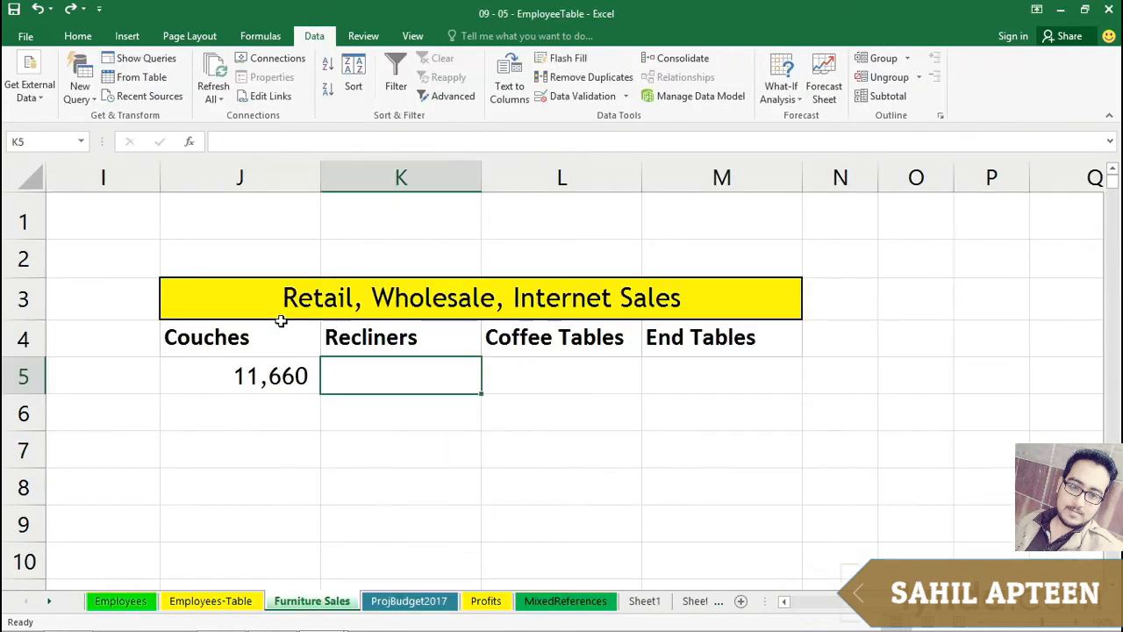
click(290, 370)
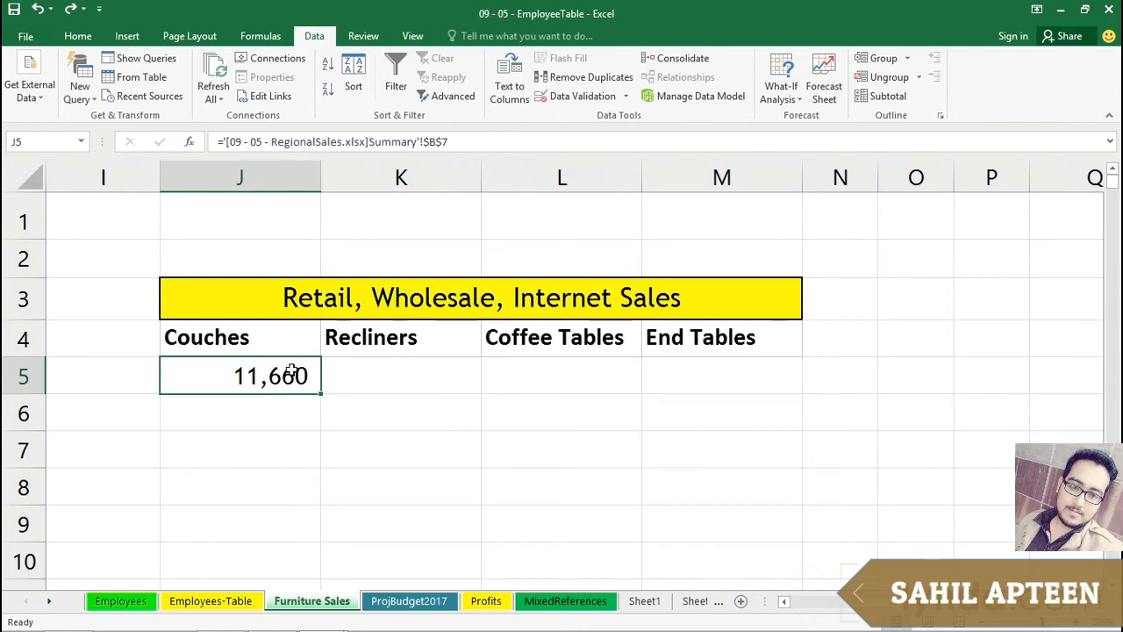
click(269, 96)
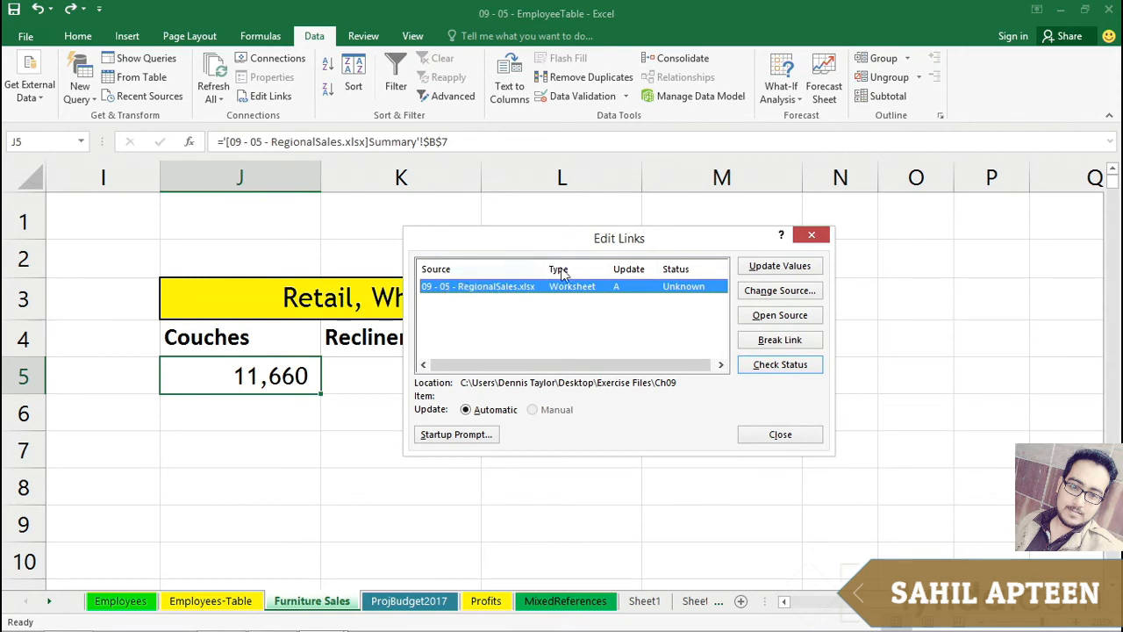
click(809, 235)
click(669, 233)
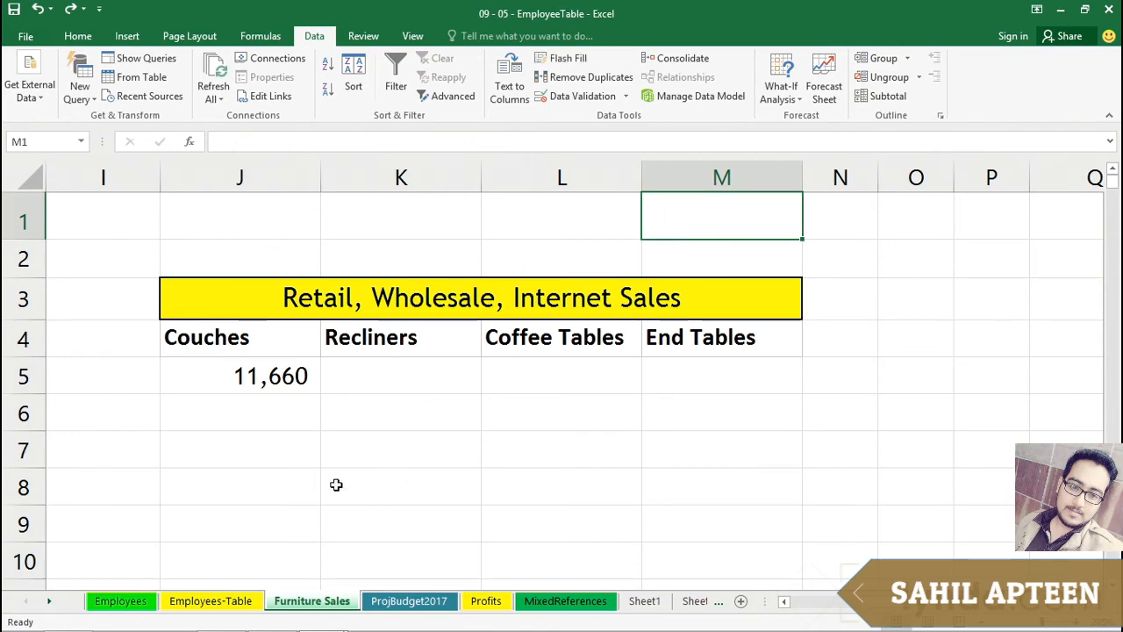
Step: Review the workbook's external link sources from the Employees sheet
click(121, 603)
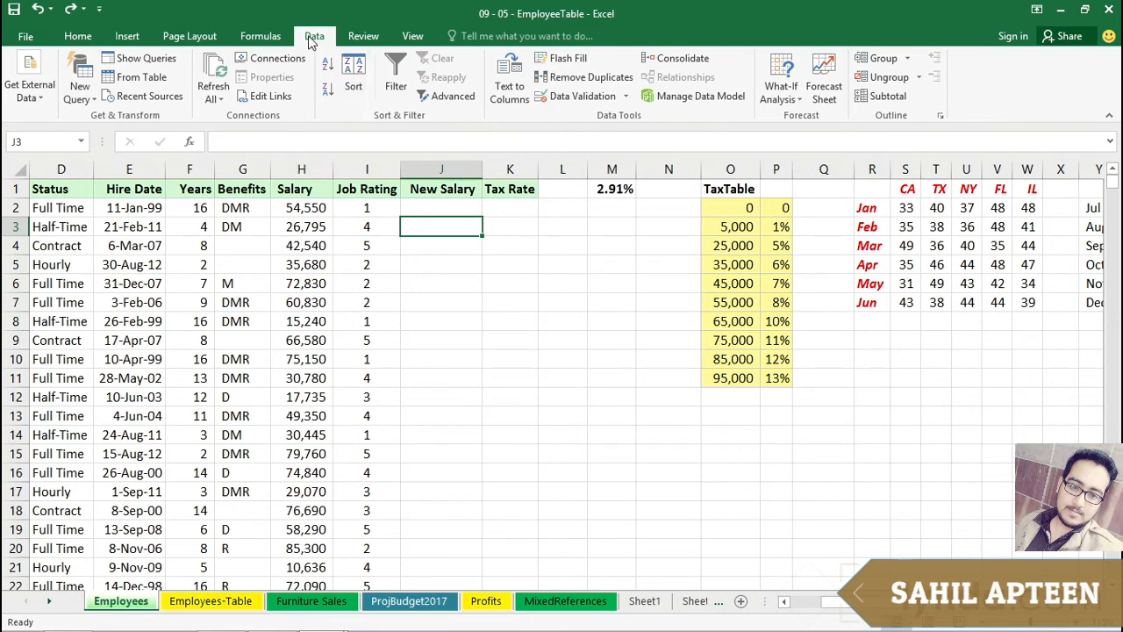
click(277, 100)
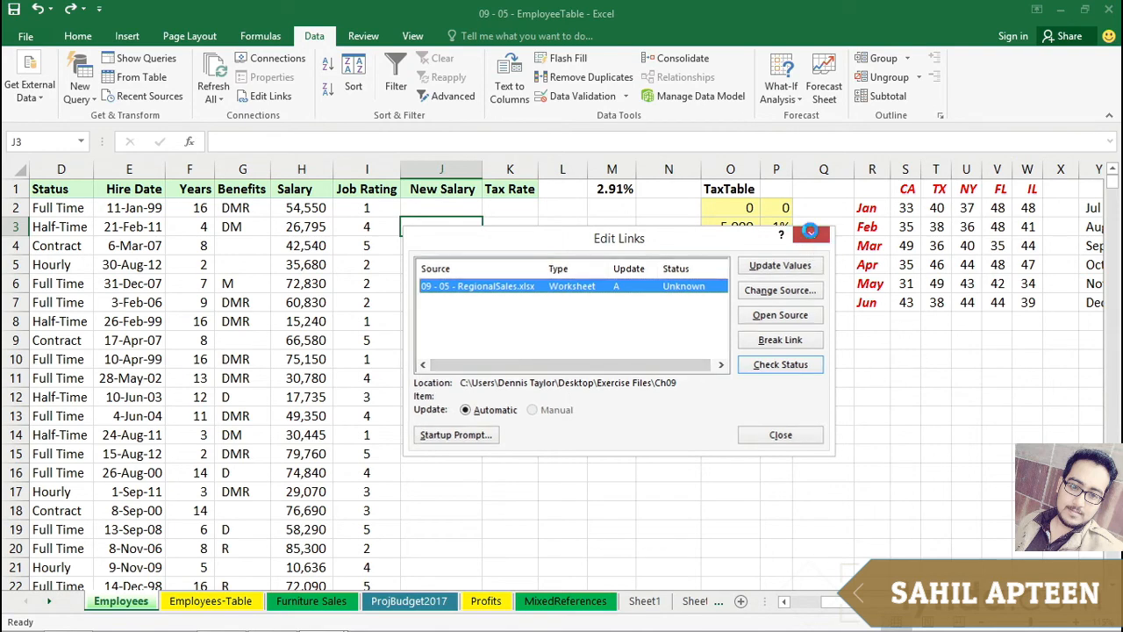
click(813, 237)
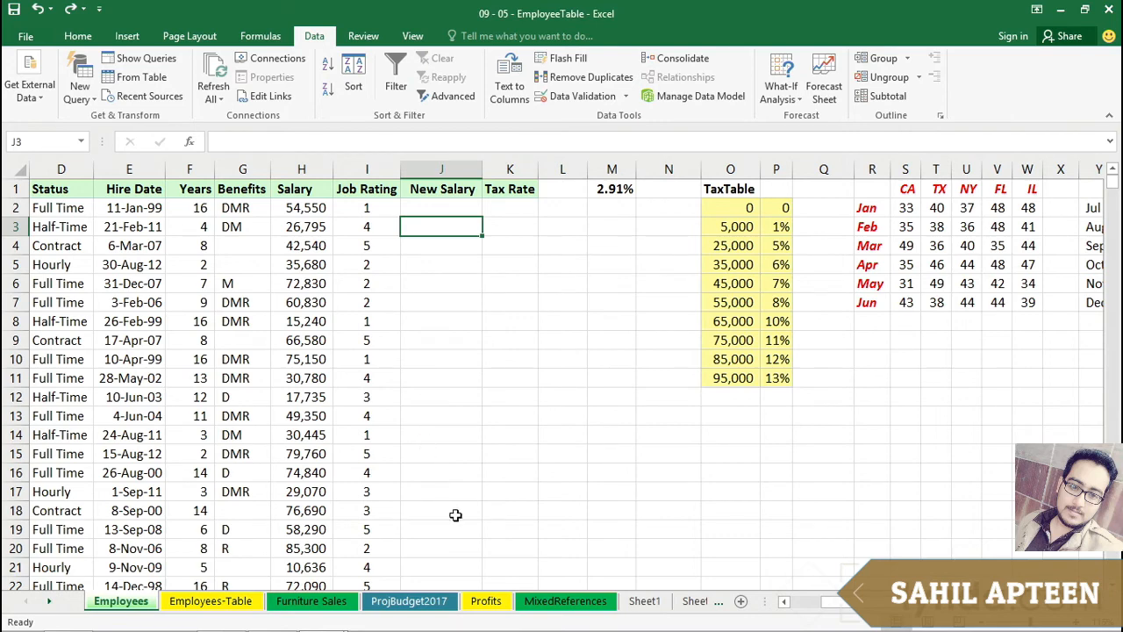
Step: Examine the closing bracket in the external reference formula in J5 on Furniture Sales, leaving the formula as it is
click(313, 601)
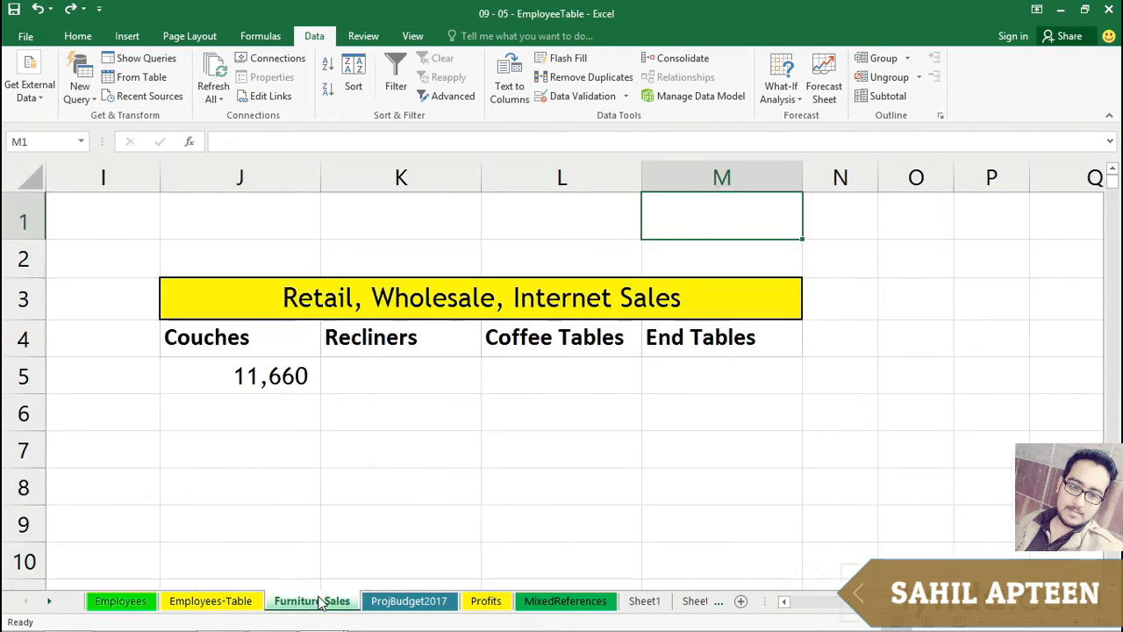
double_click(213, 376)
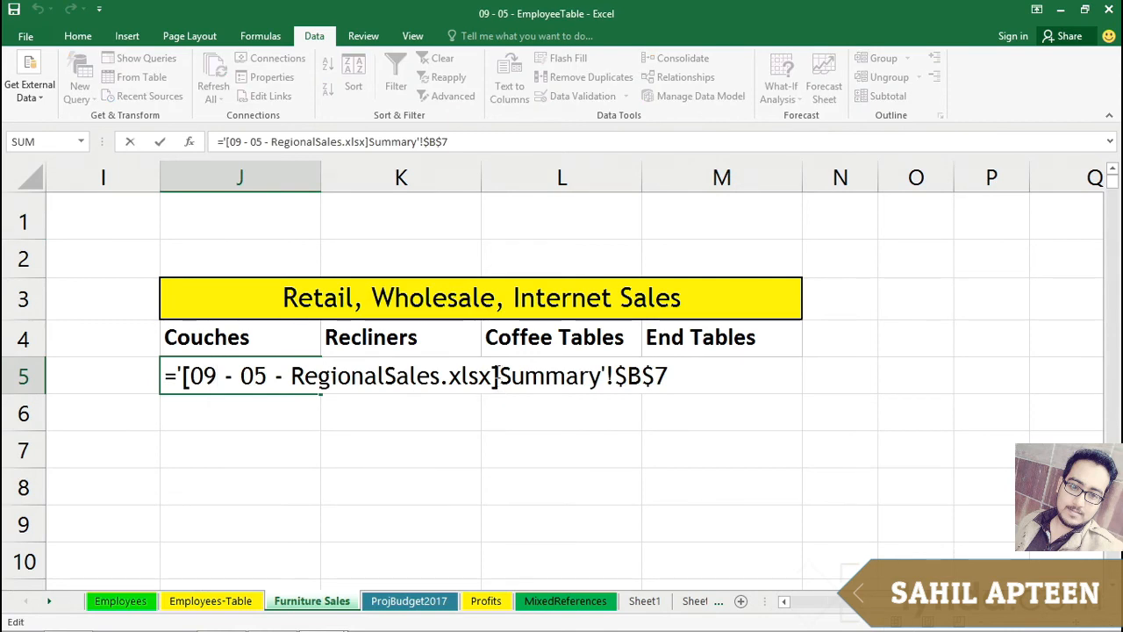
click(496, 376)
key(ctrl+Return)
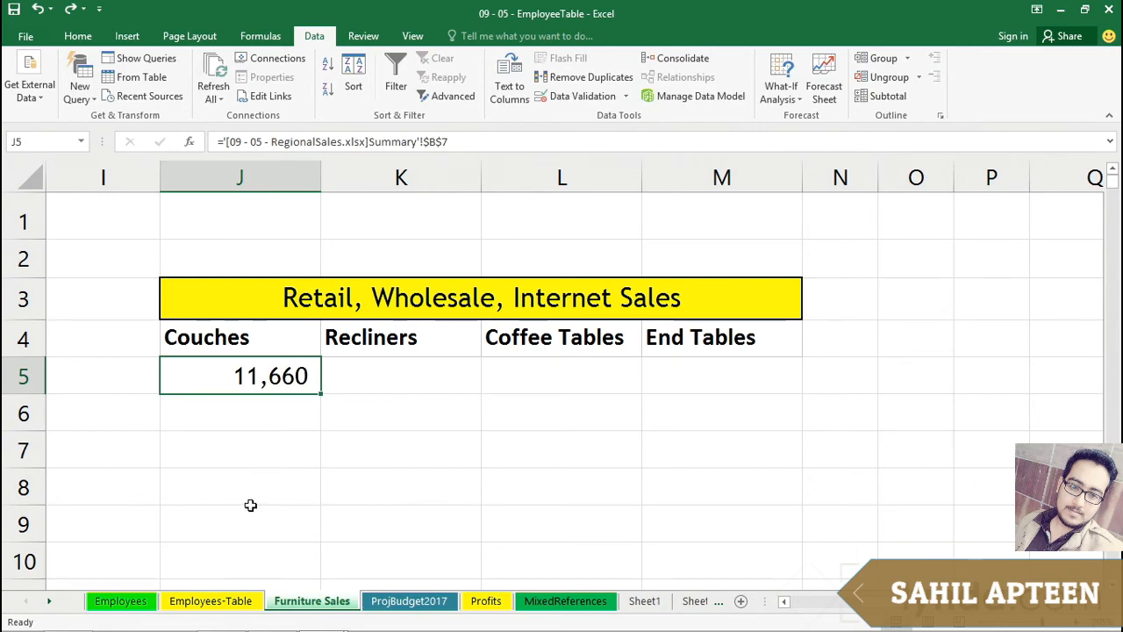
Step: Group all worksheets in the workbook and find every cell containing the closing bracket ]
click(210, 601)
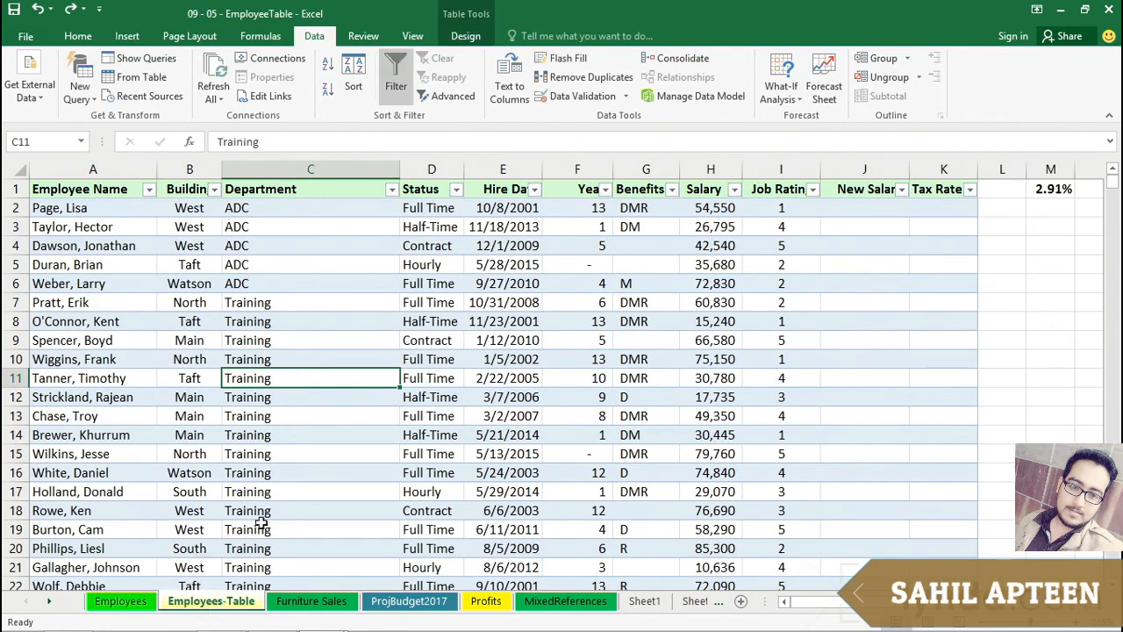
right_click(216, 607)
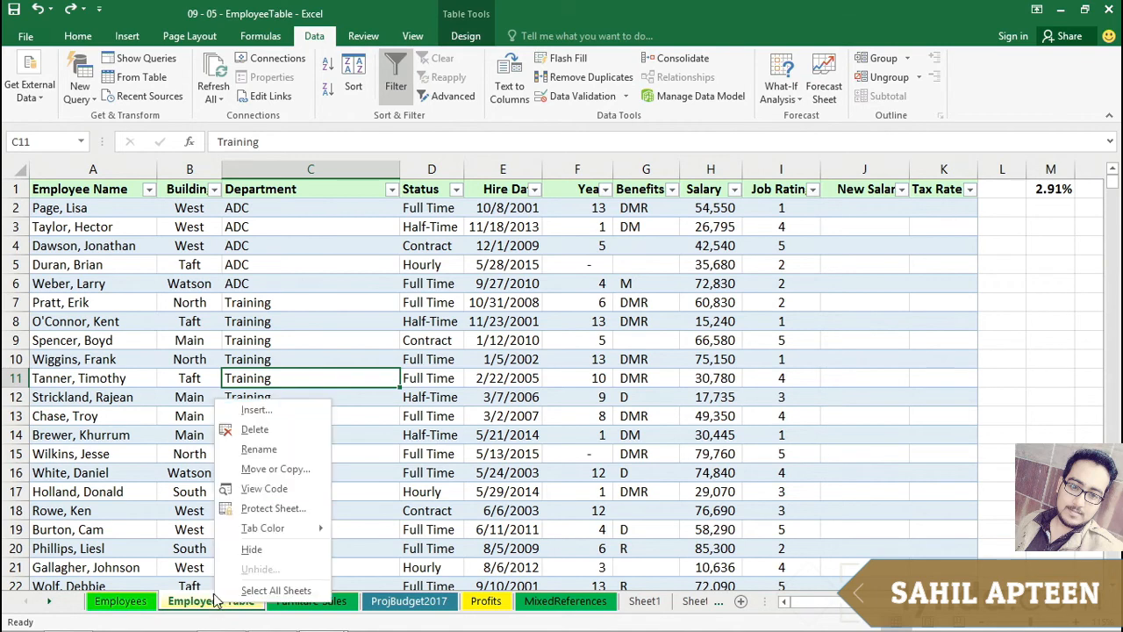
click(250, 590)
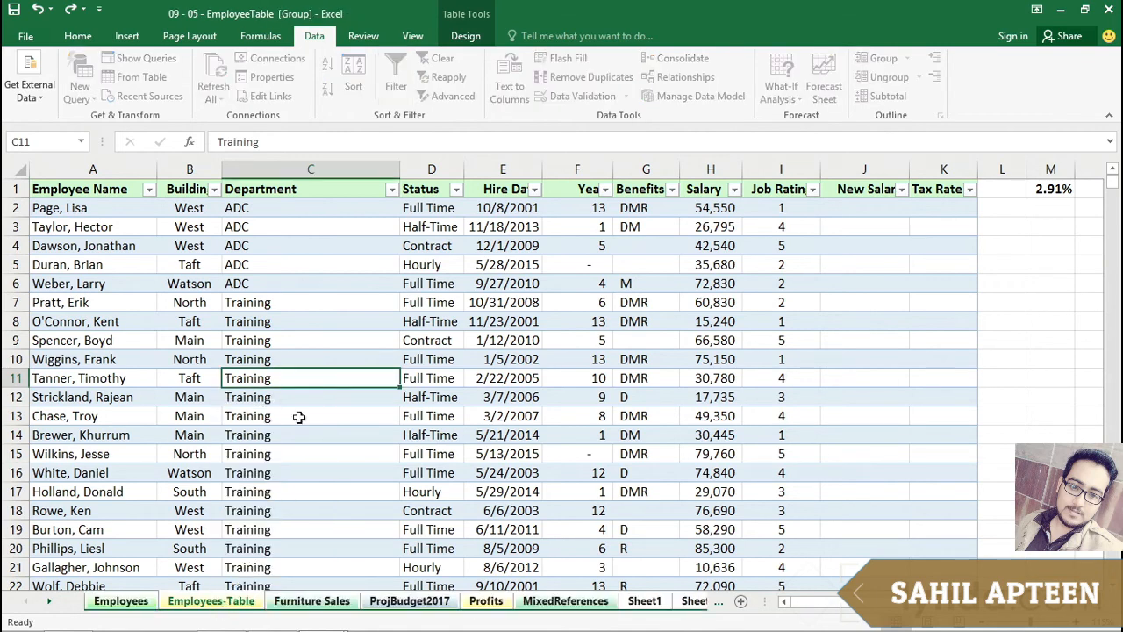
click(85, 38)
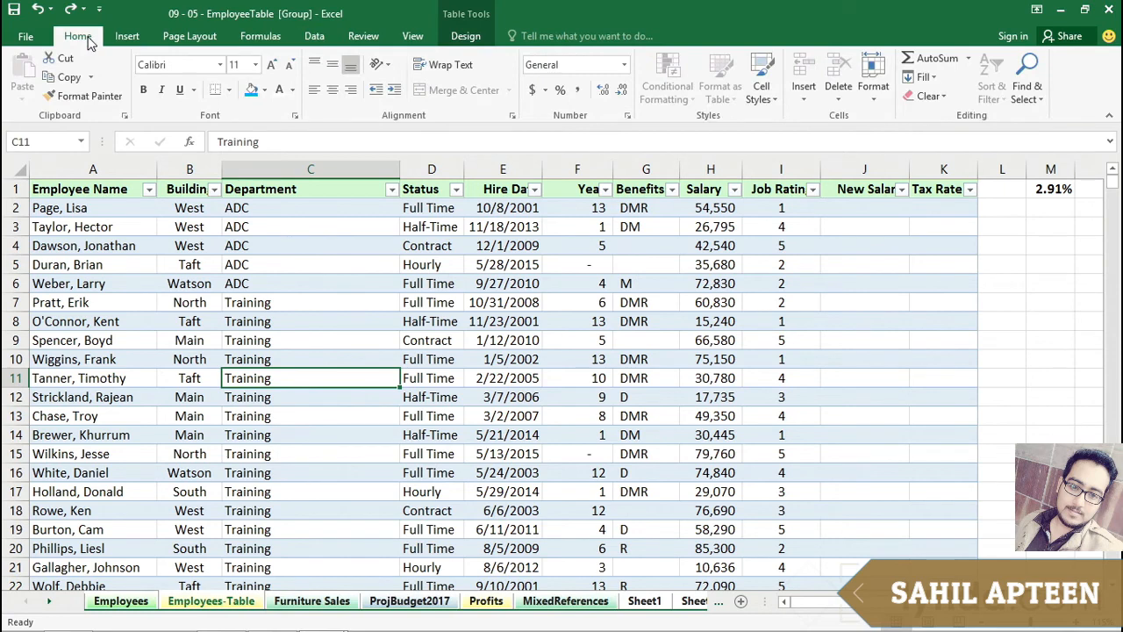
click(1026, 85)
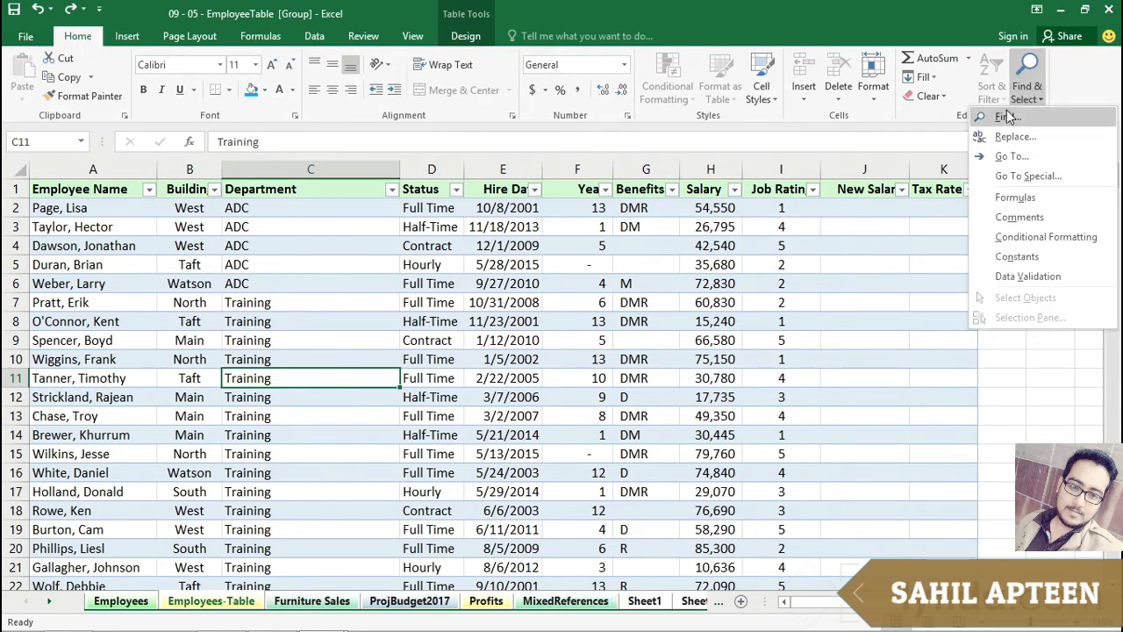
click(1009, 120)
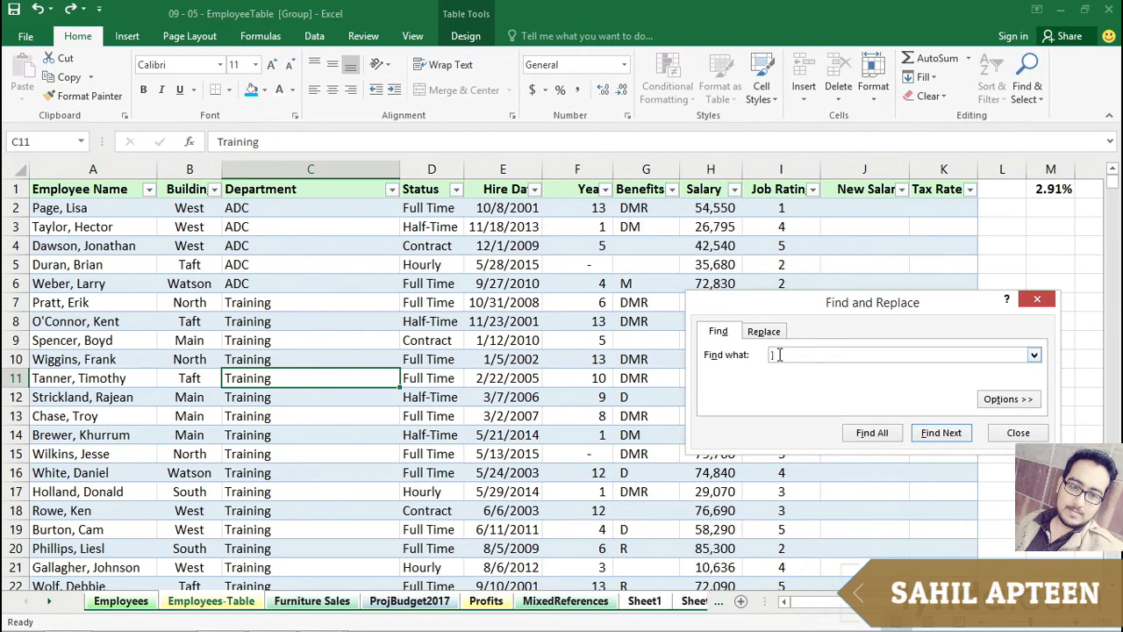
click(867, 435)
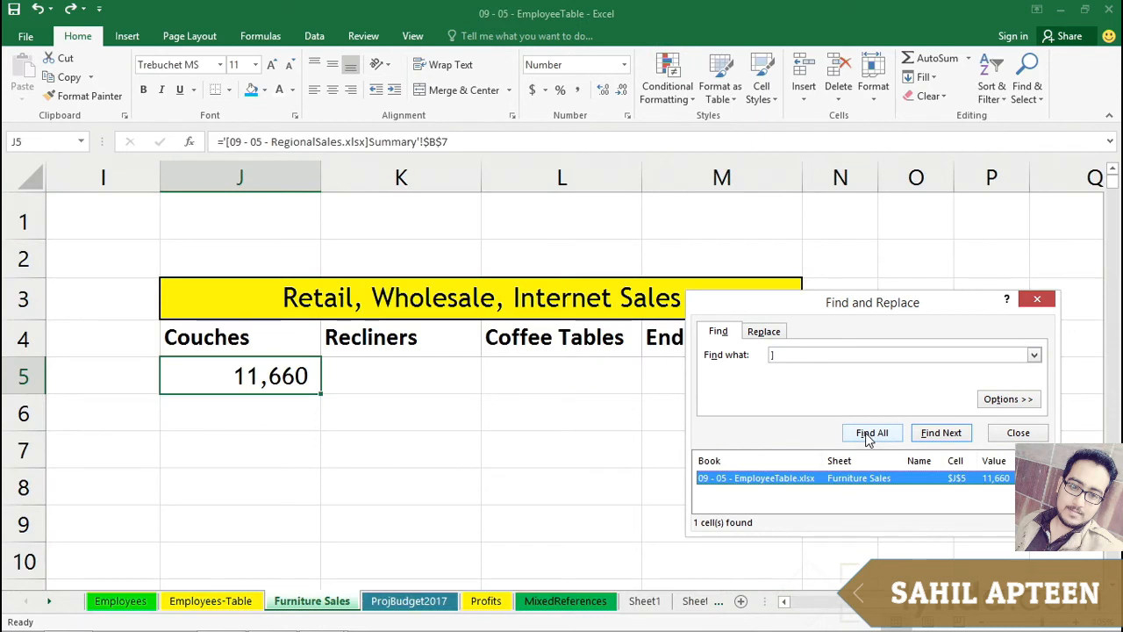
drag(869, 313, 747, 200)
drag(932, 416, 937, 551)
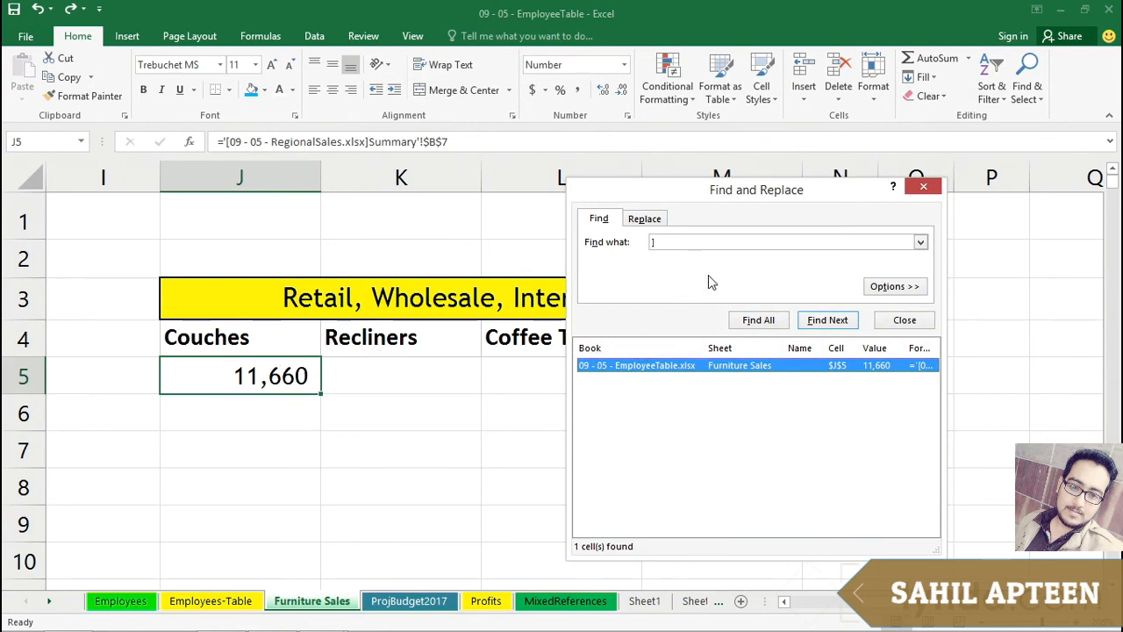
click(923, 187)
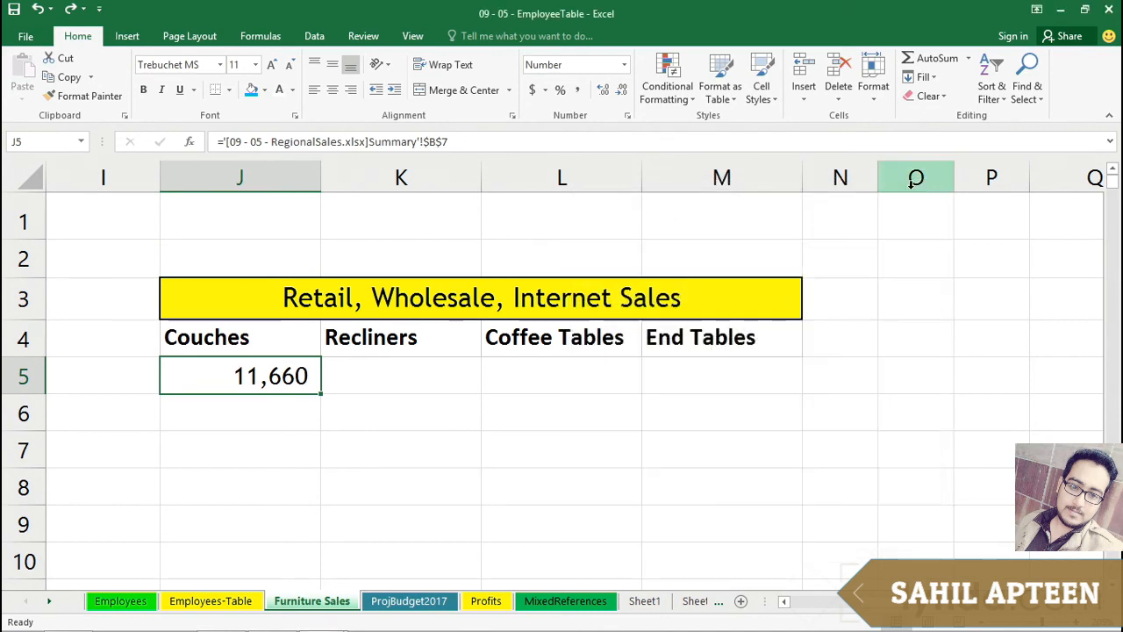
Step: Review the workbook's link startup prompt options, keeping "Let users choose to display the alert or not"
click(566, 209)
click(271, 364)
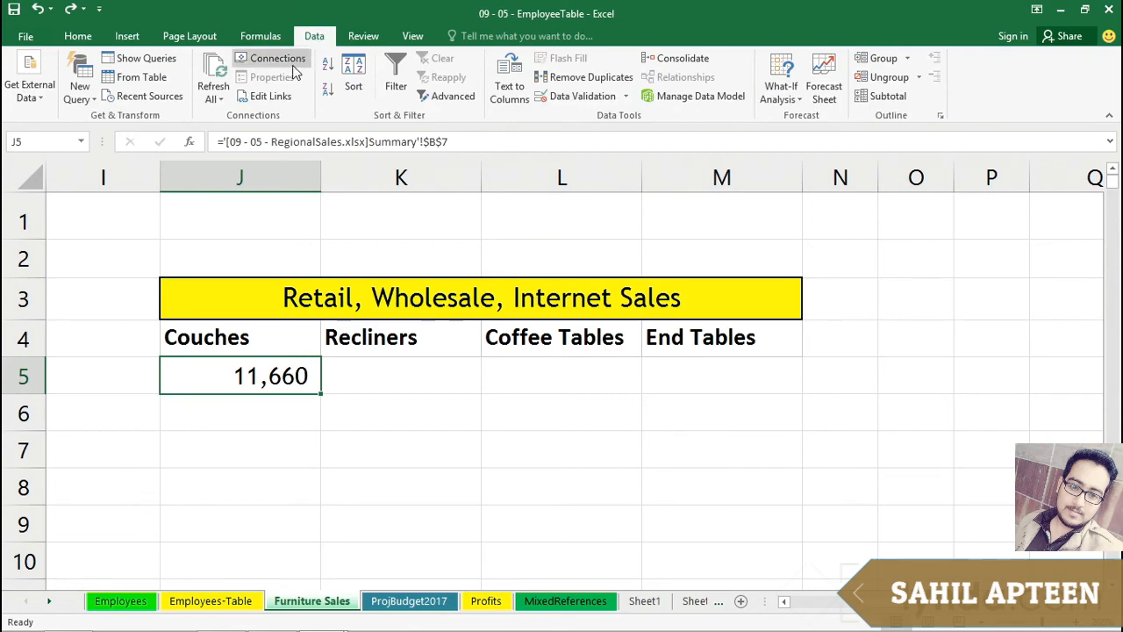
click(268, 97)
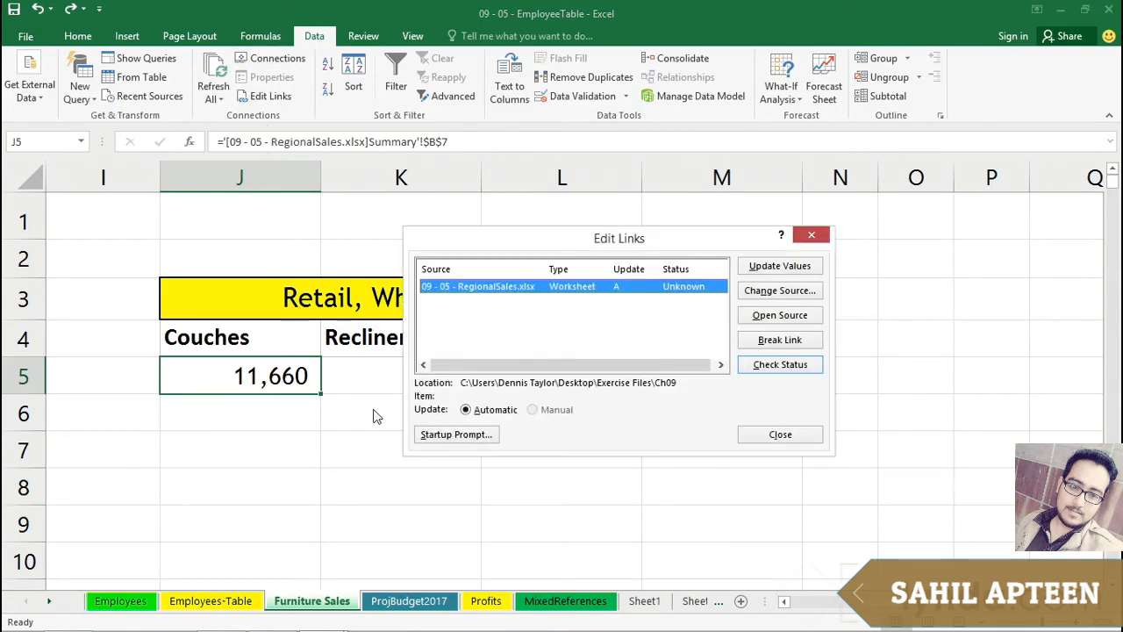
click(435, 435)
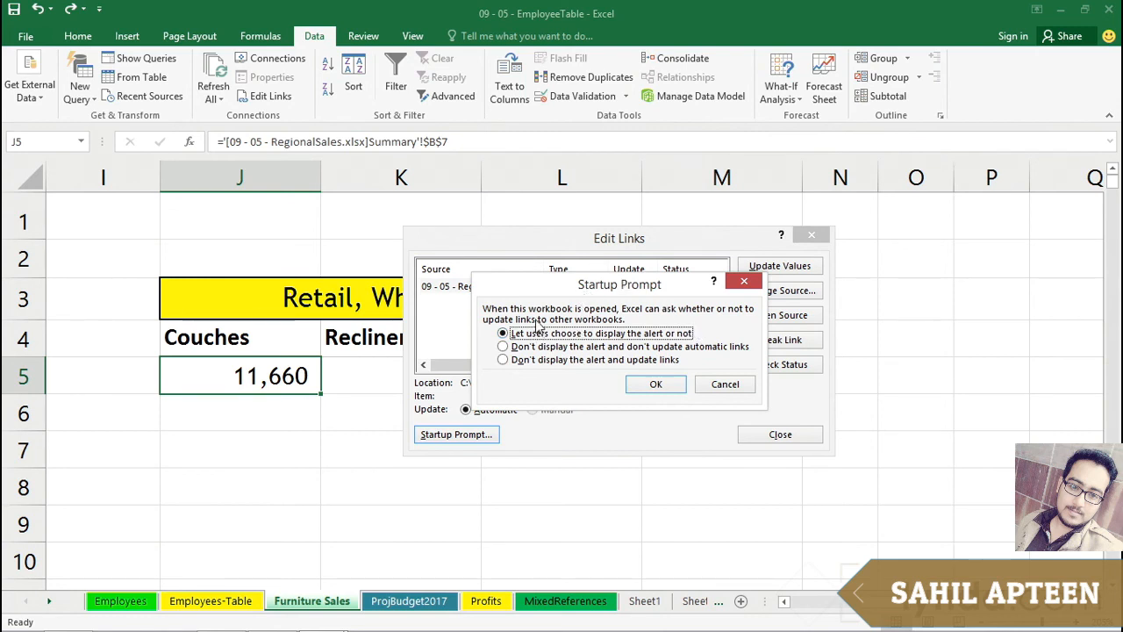
click(657, 386)
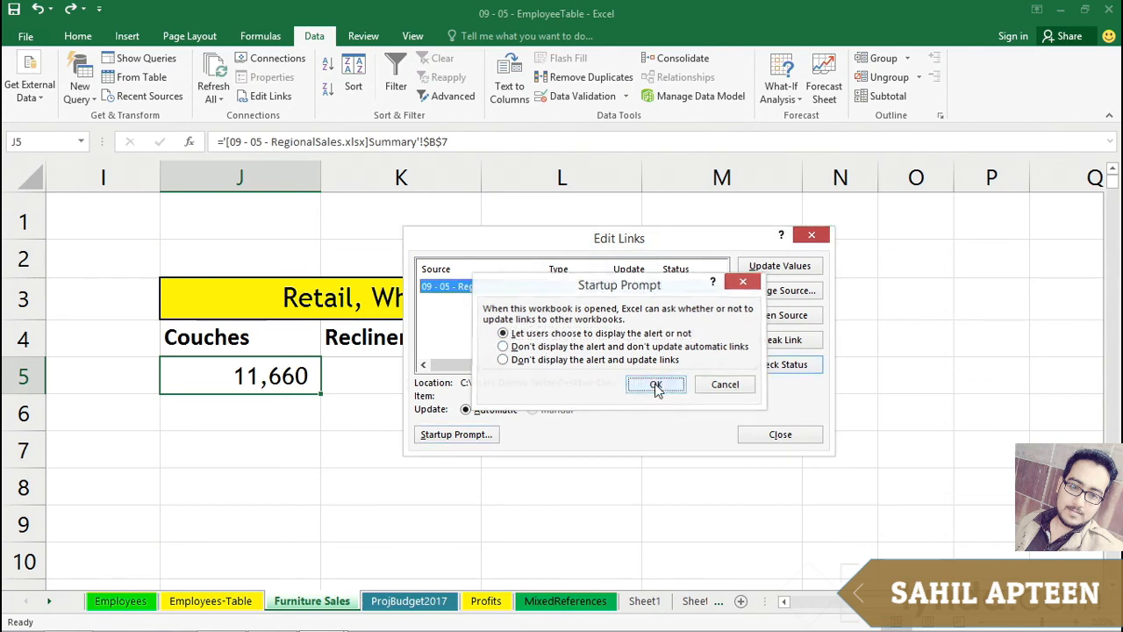
click(752, 433)
Step: Save the changes to the 09 - 05 - EmployeeTable workbook and close it
click(400, 383)
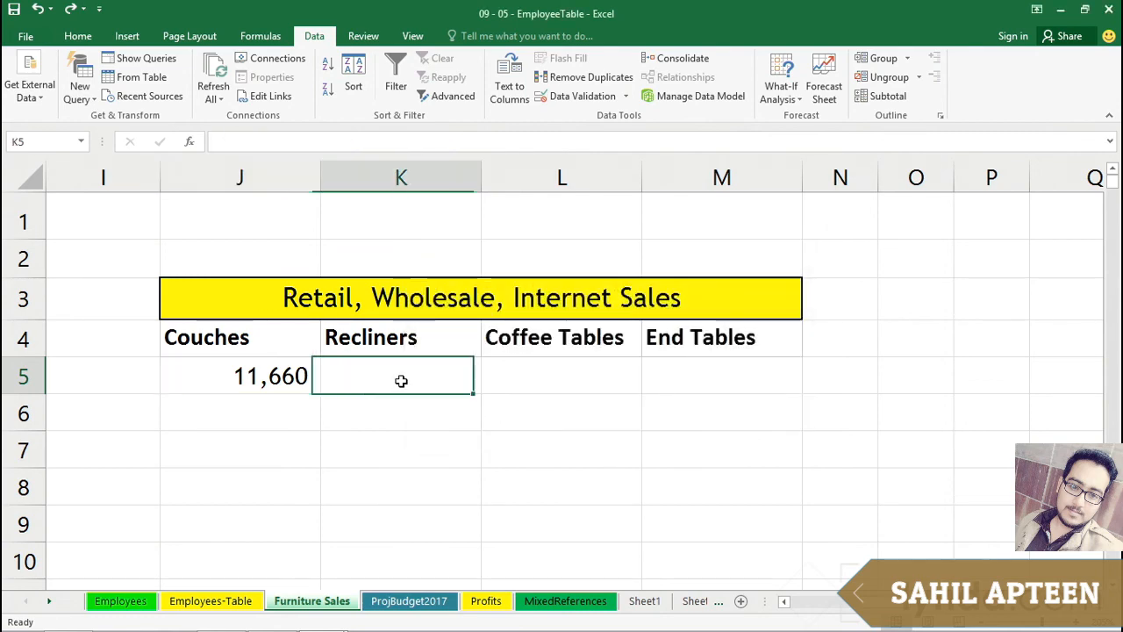
click(233, 369)
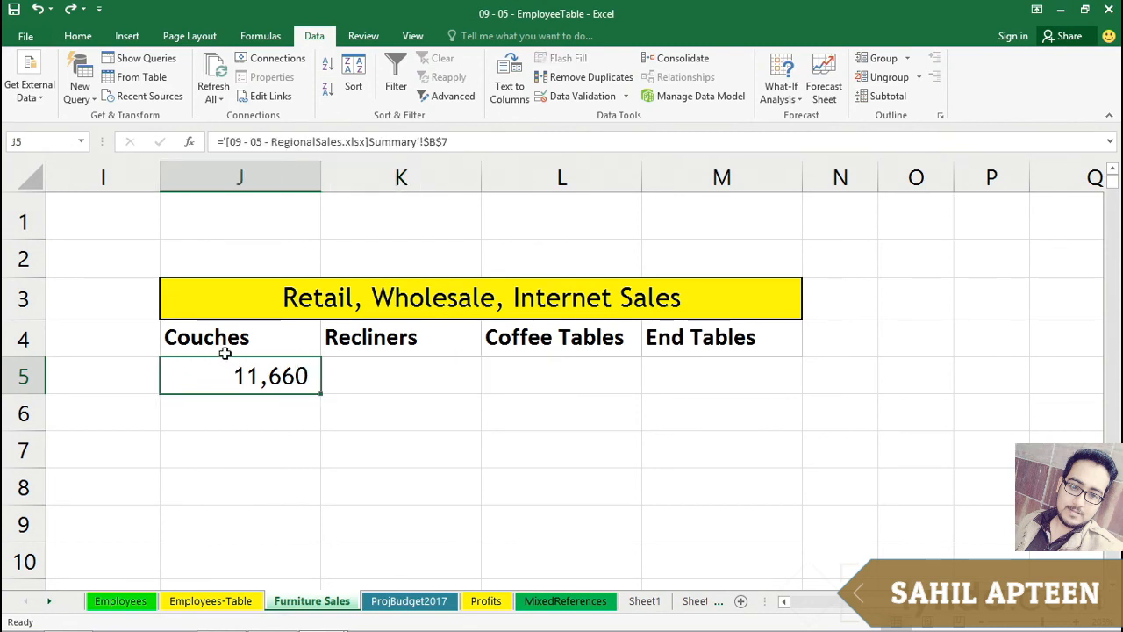
key(ctrl+w)
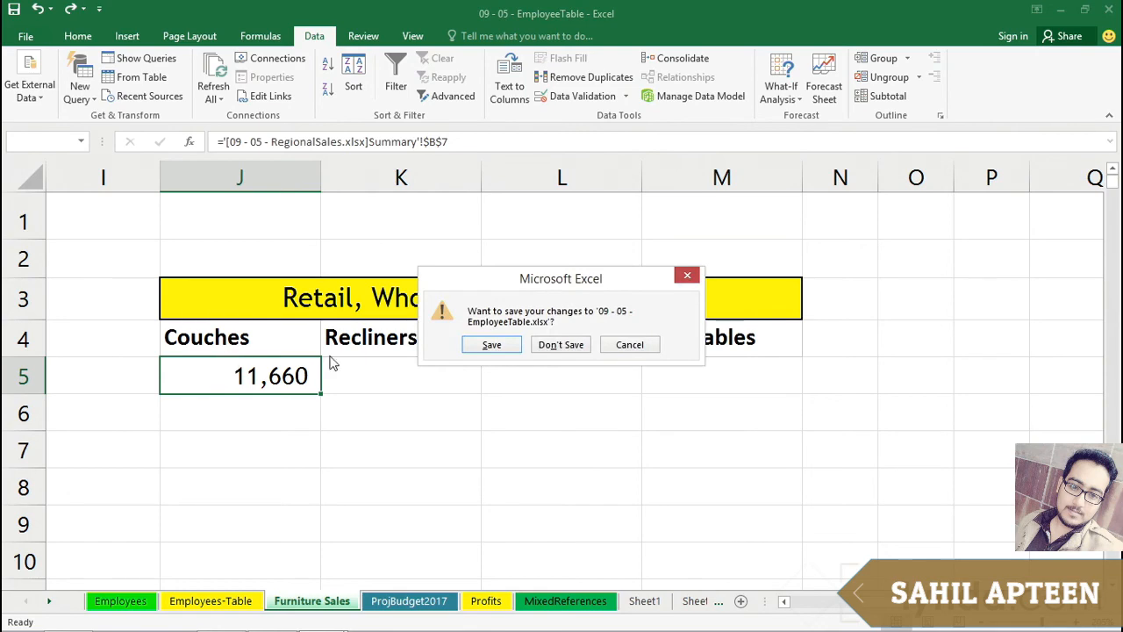
click(492, 345)
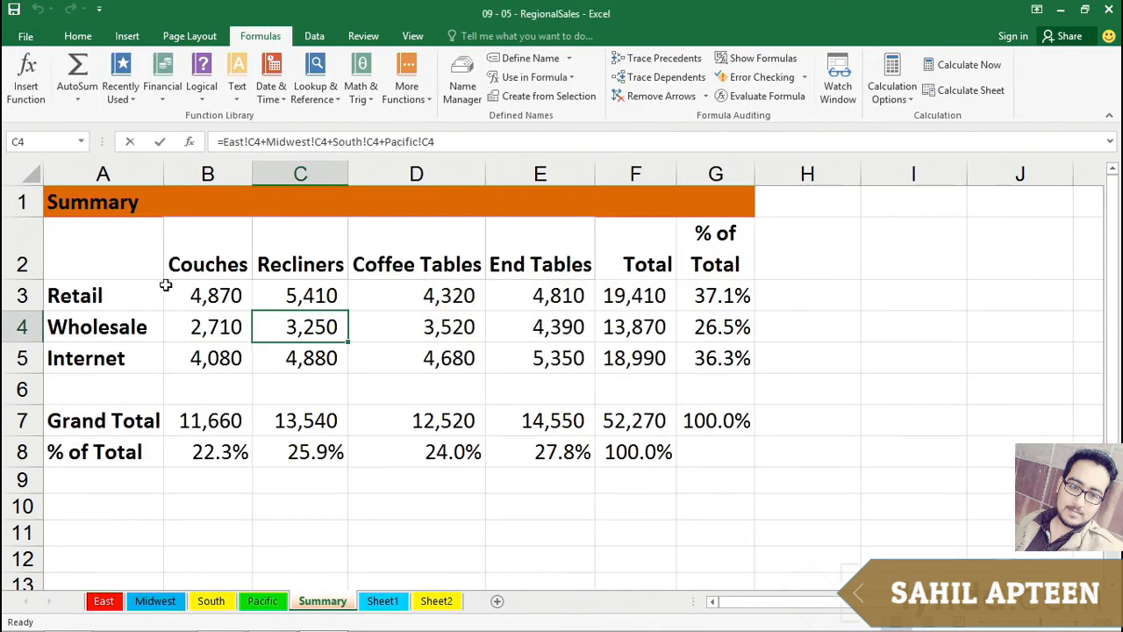
Step: Set the Retail Couches value in B3 on the RegionalSales Summary sheet to 5870
click(201, 298)
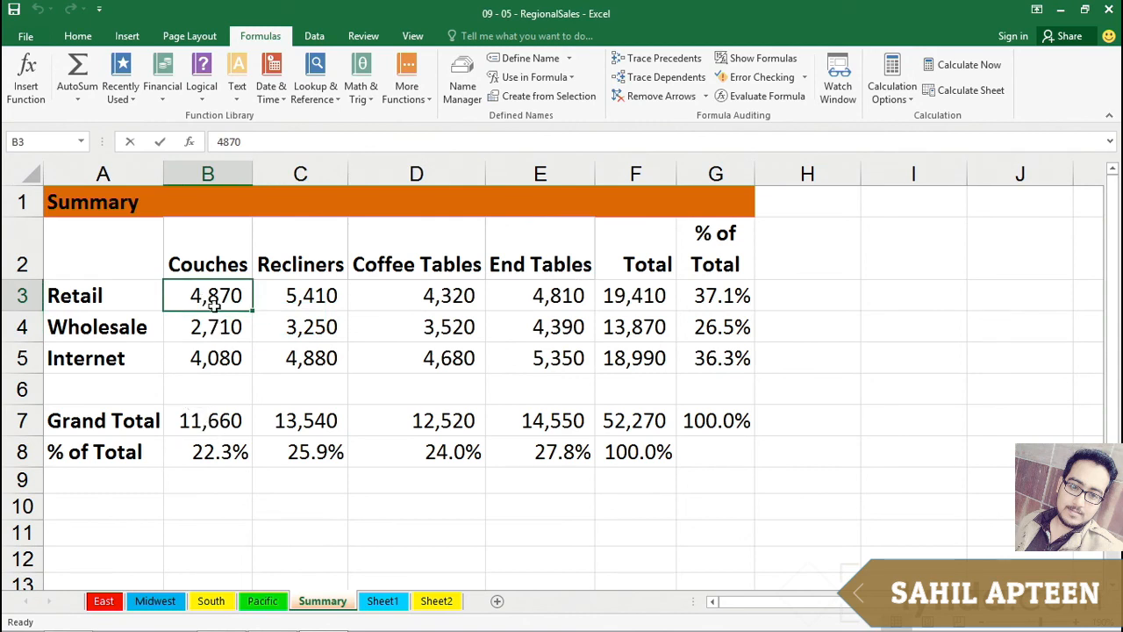
click(209, 421)
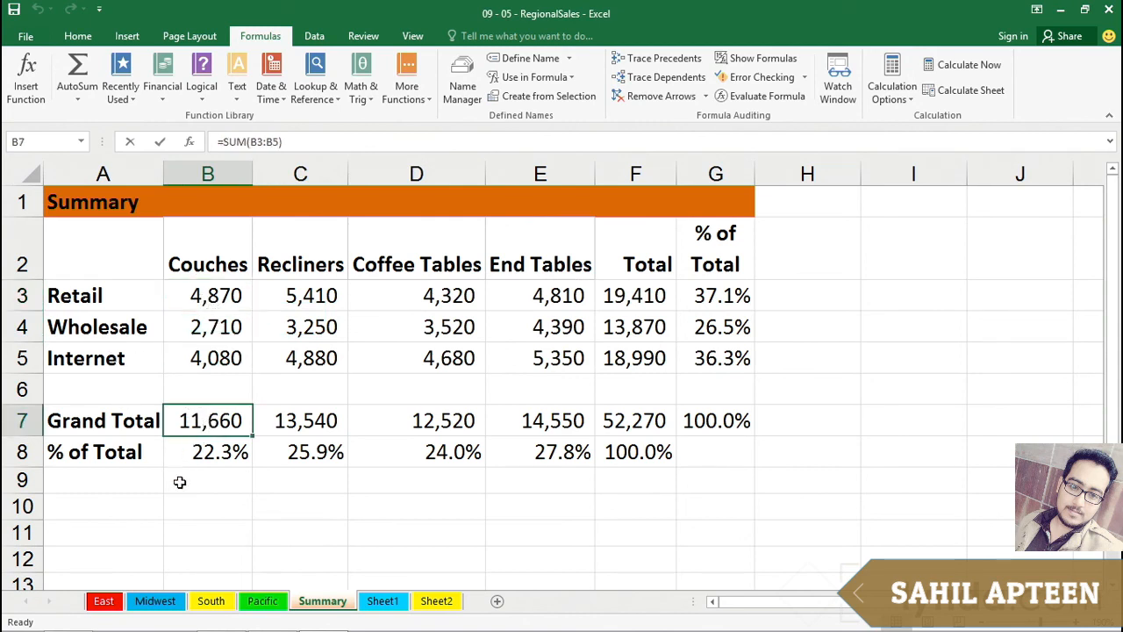
click(203, 298)
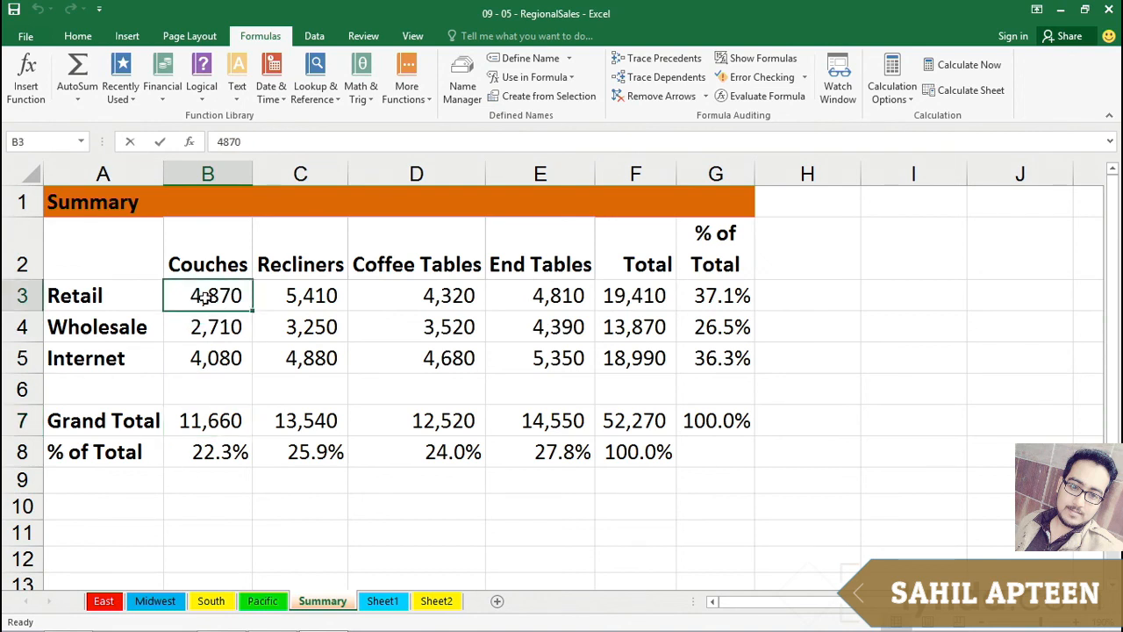
text(5,8)
text(70)
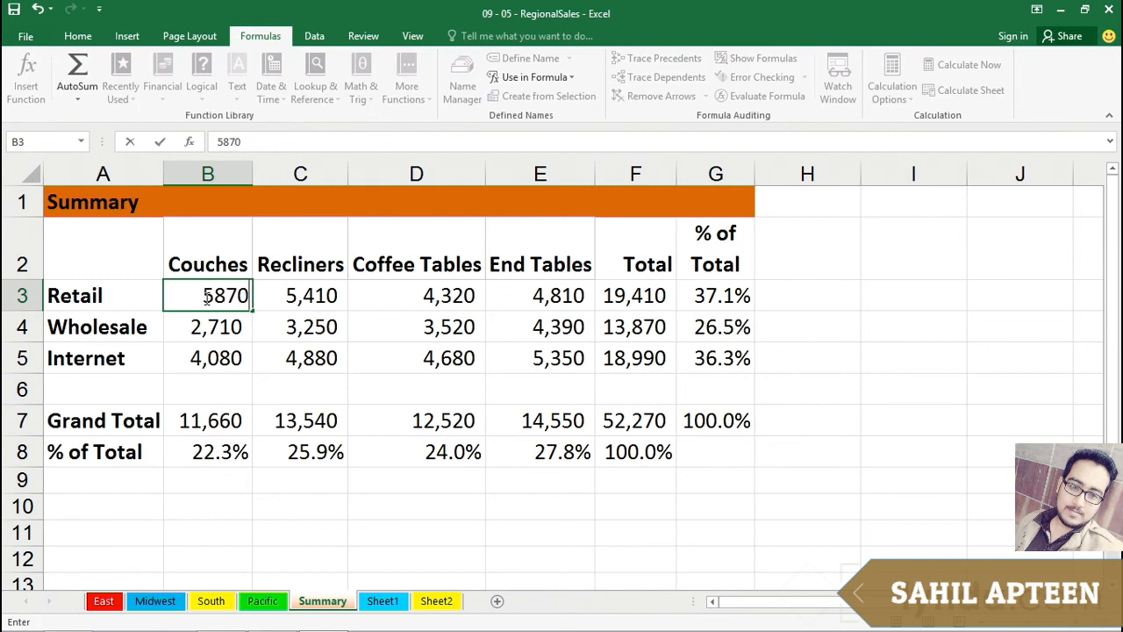
key(Return)
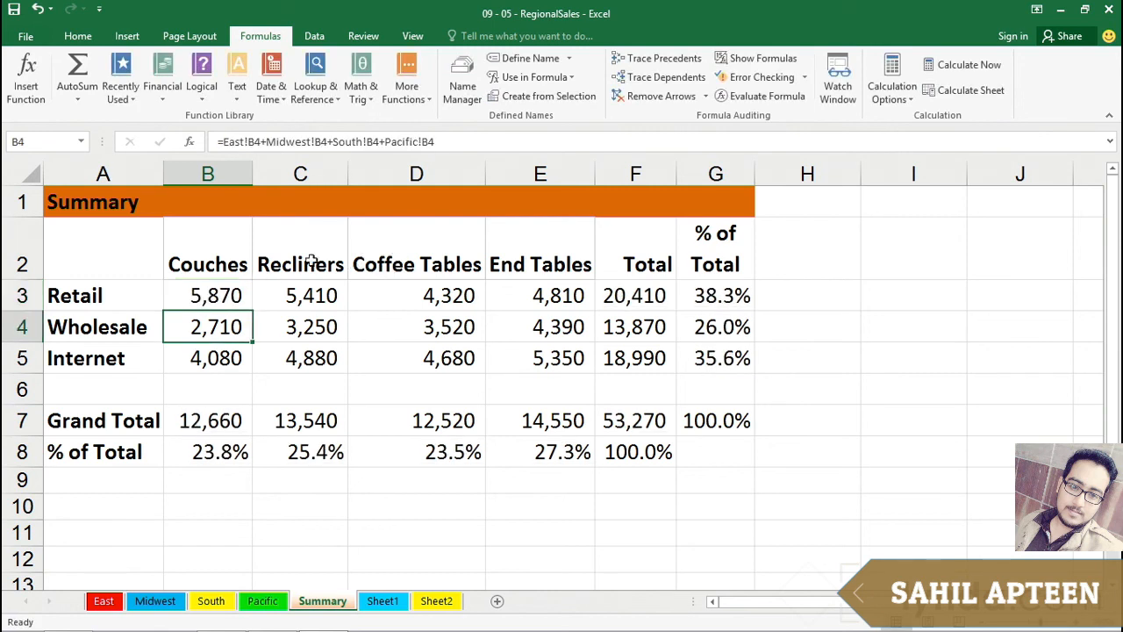
Step: Save the changes to the 09 - 05 - RegionalSales workbook and close it
click(124, 259)
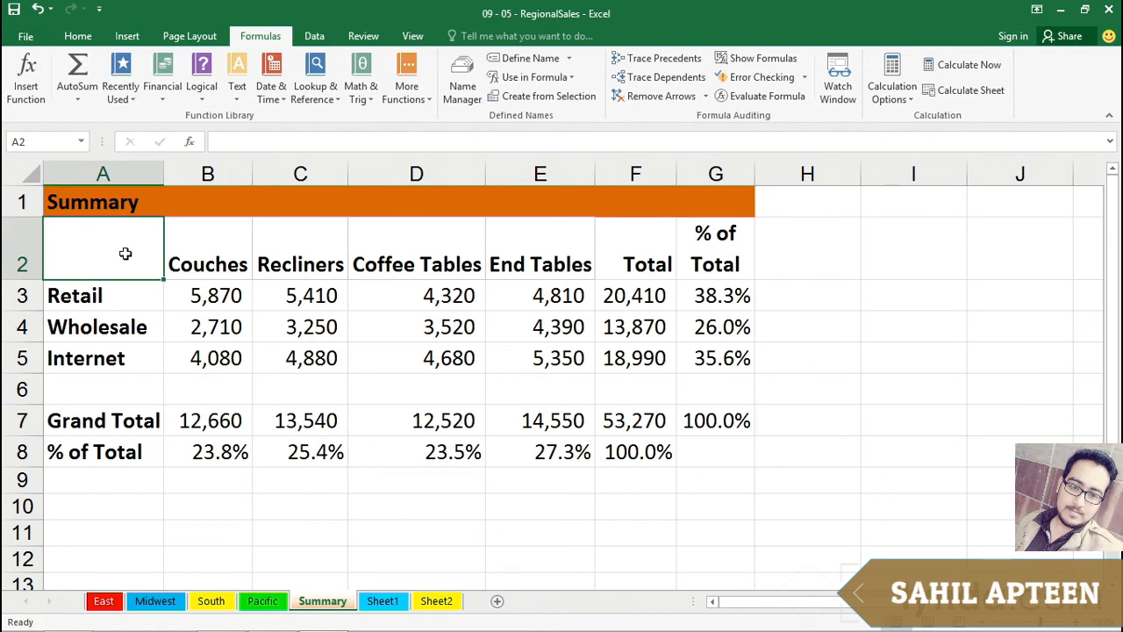
key(ctrl+w)
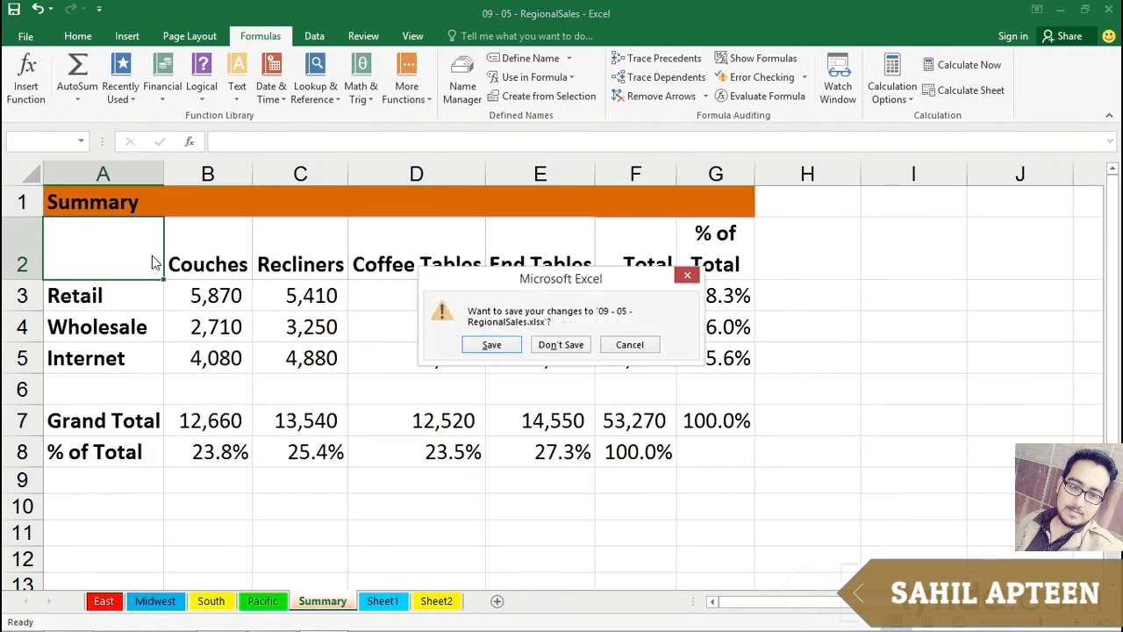
click(485, 347)
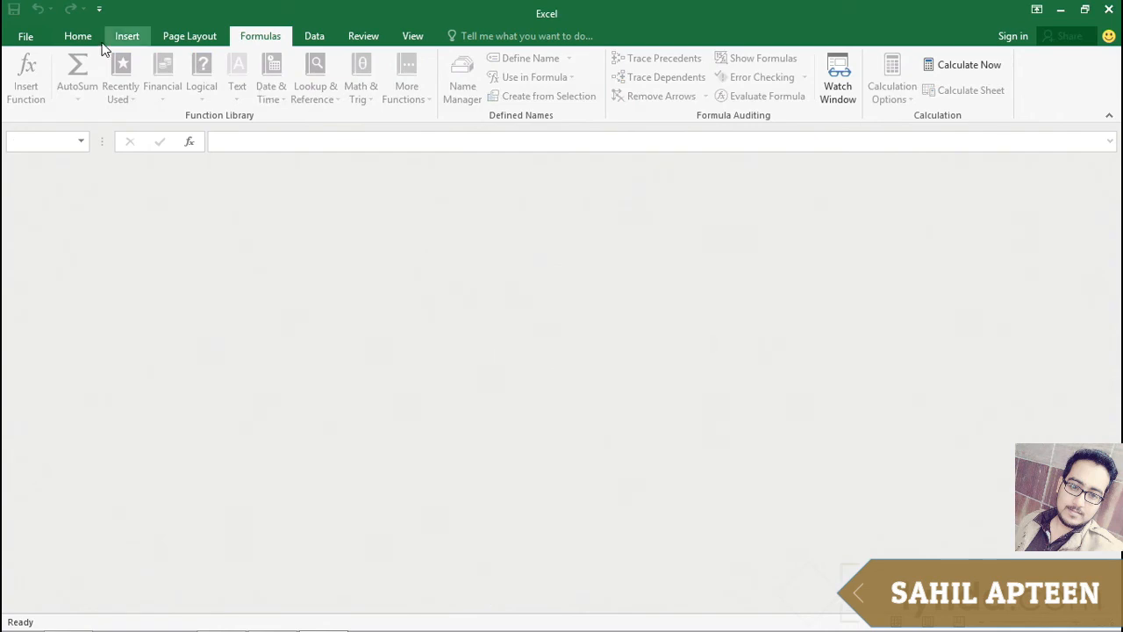
Step: Reopen the recent workbook 09 - 05 - EmployeeTable and update its external links to get the latest data
click(26, 36)
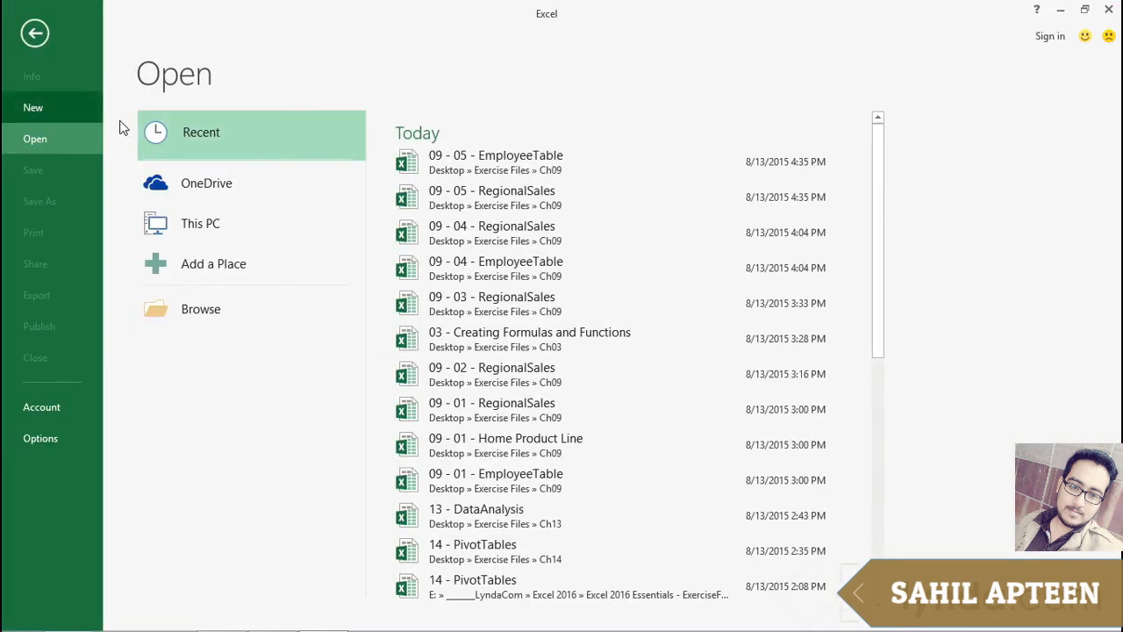
click(517, 162)
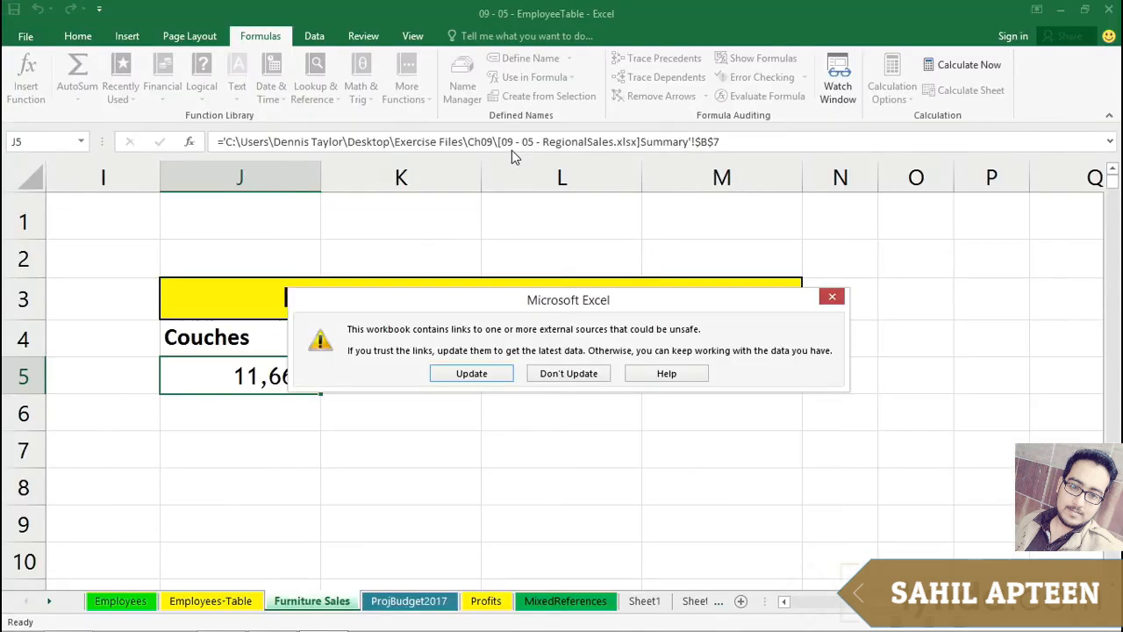
drag(485, 290, 407, 215)
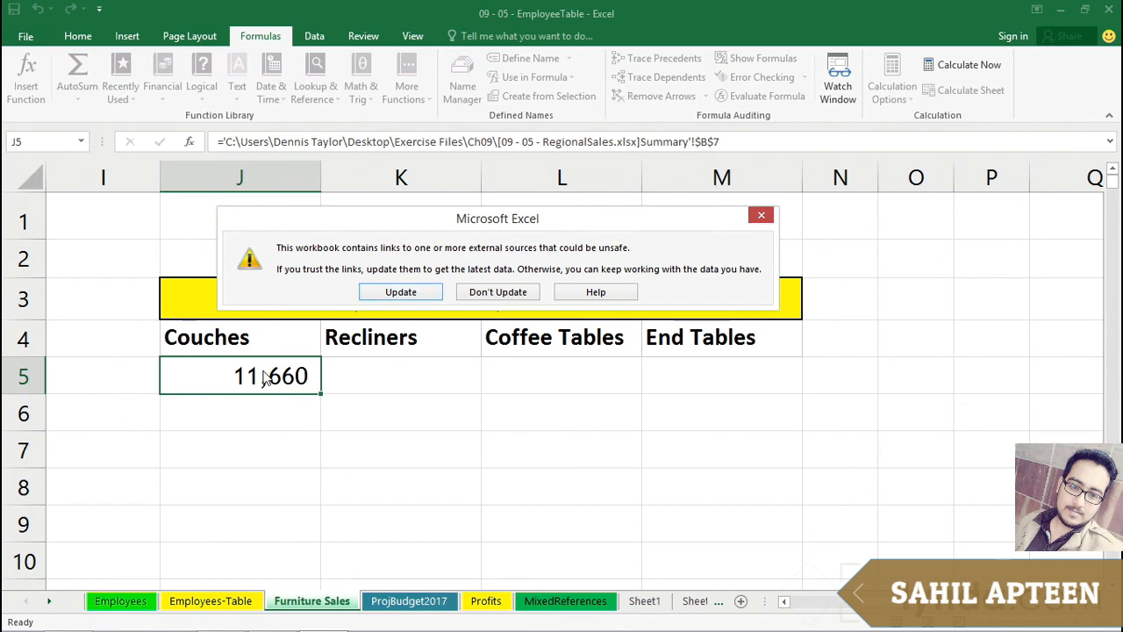
click(391, 296)
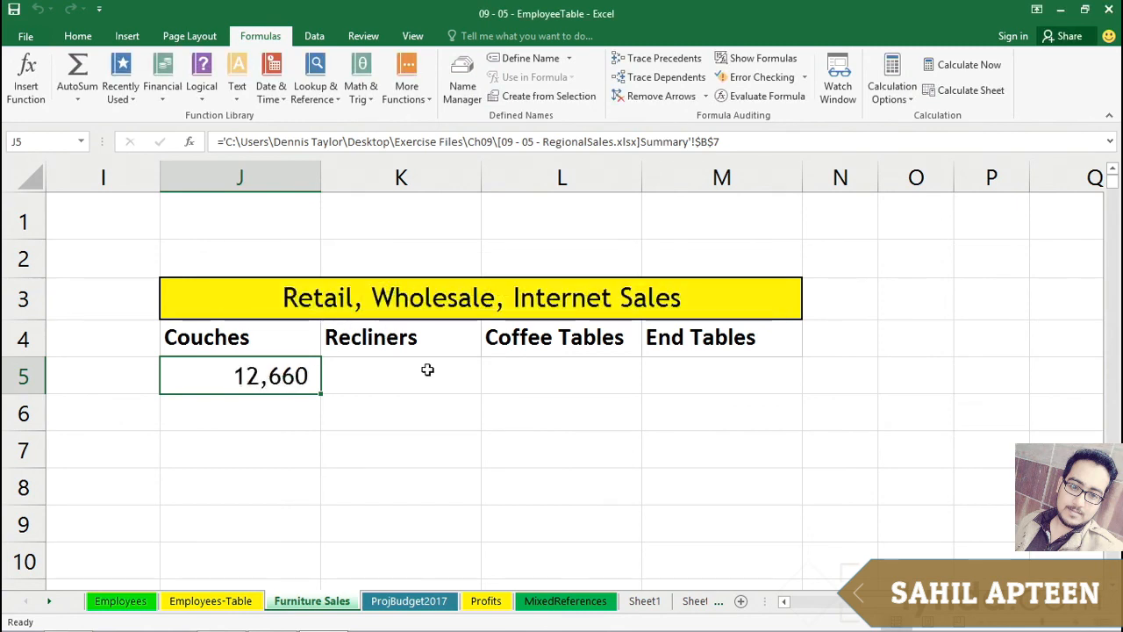
click(531, 379)
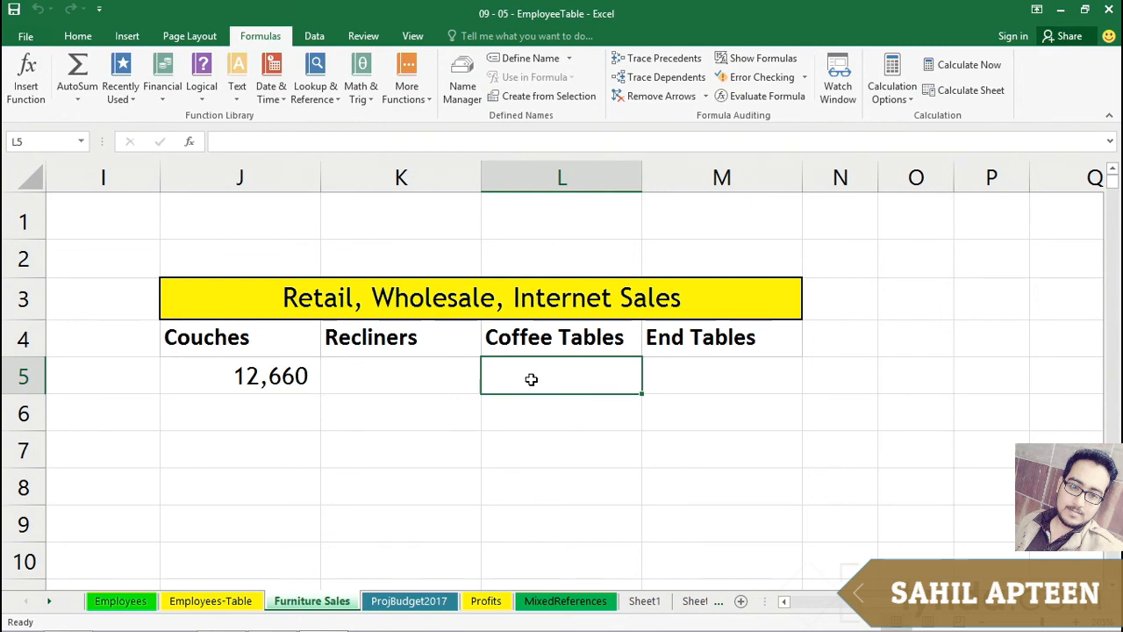
click(563, 414)
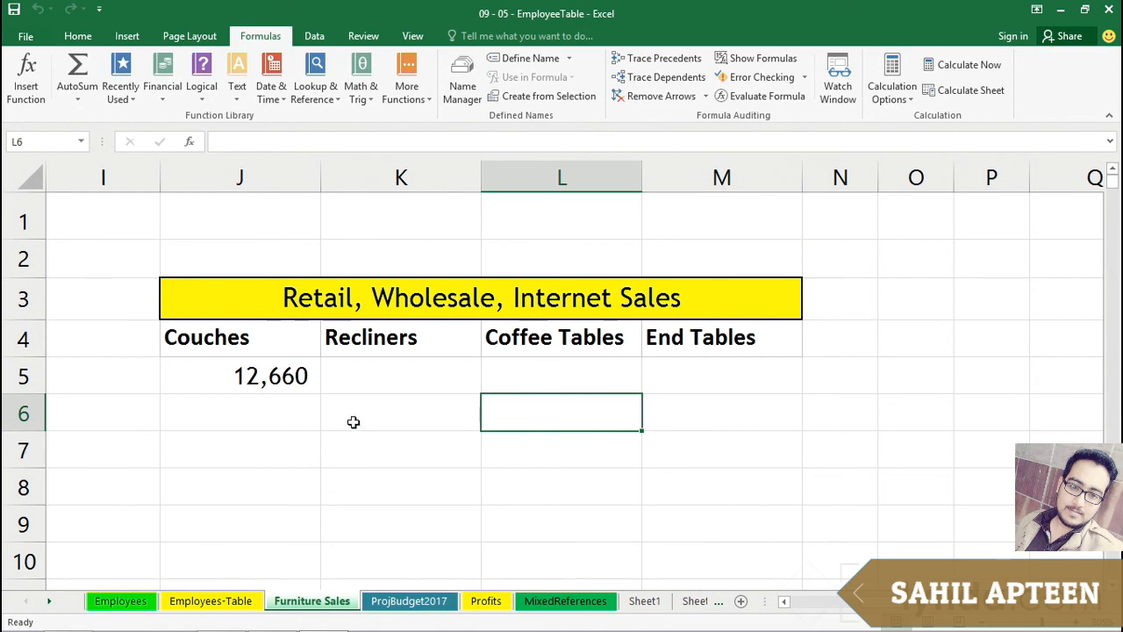
click(395, 413)
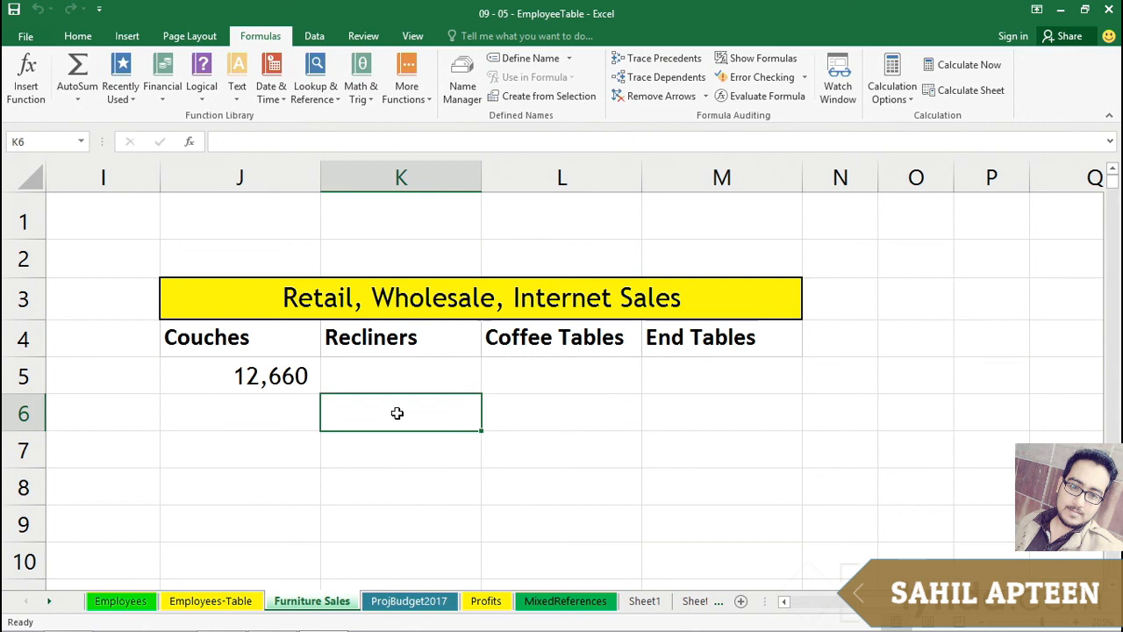
click(313, 39)
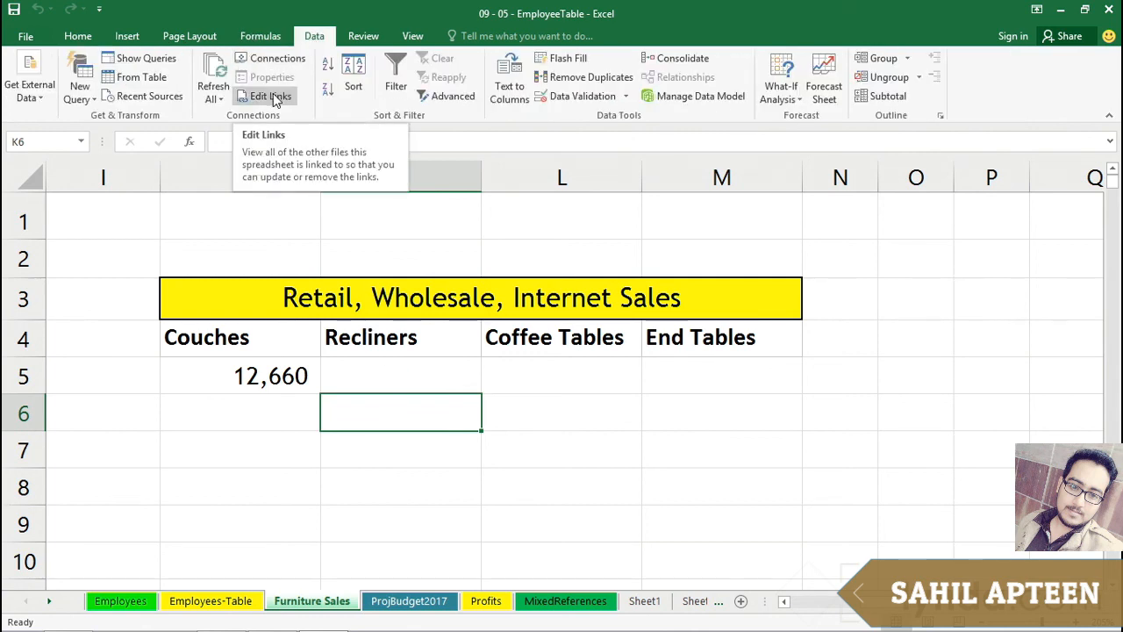
click(374, 223)
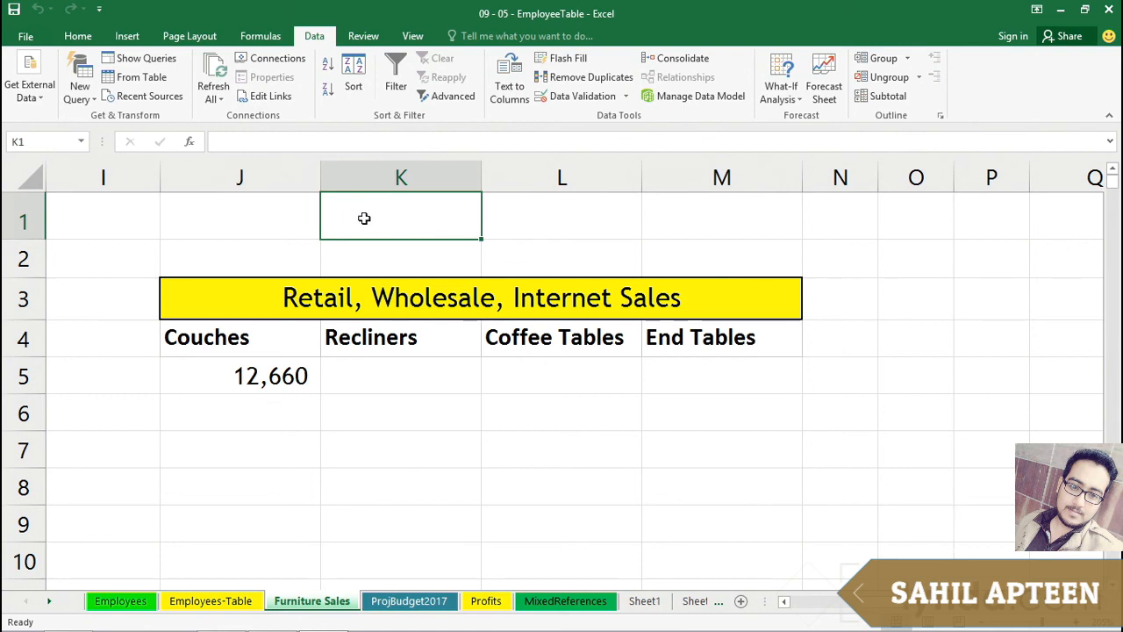
click(400, 381)
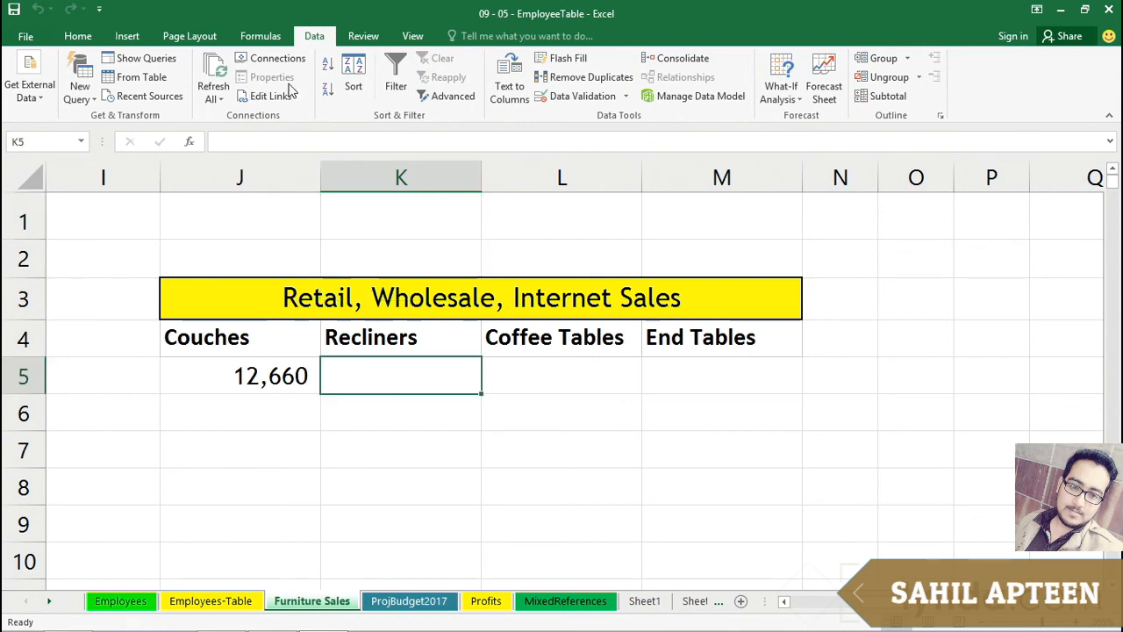
click(409, 217)
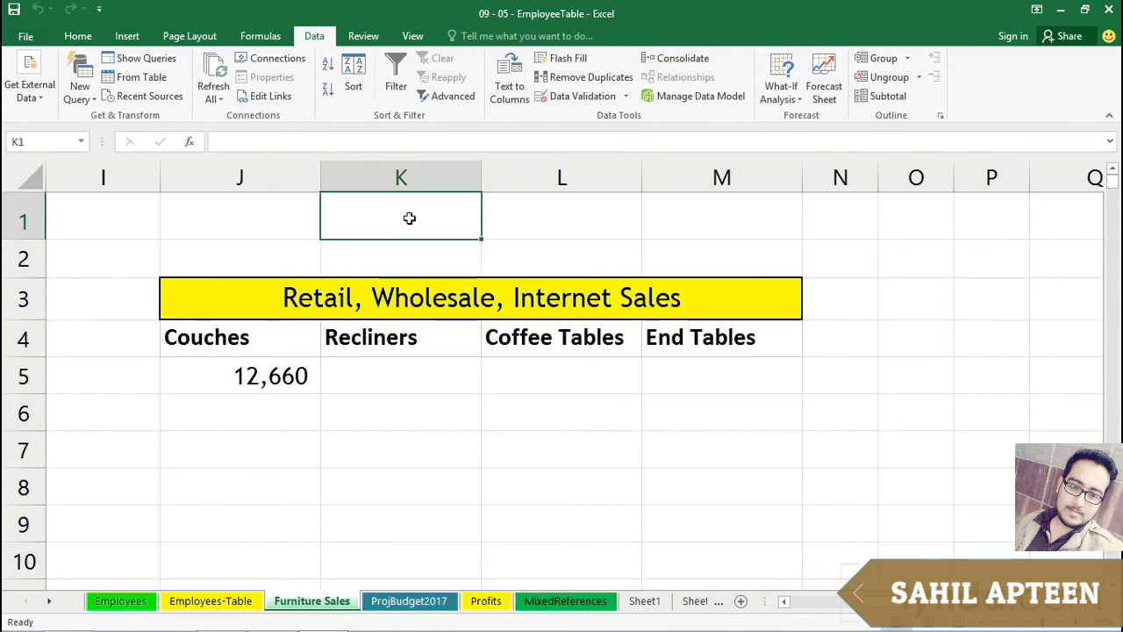